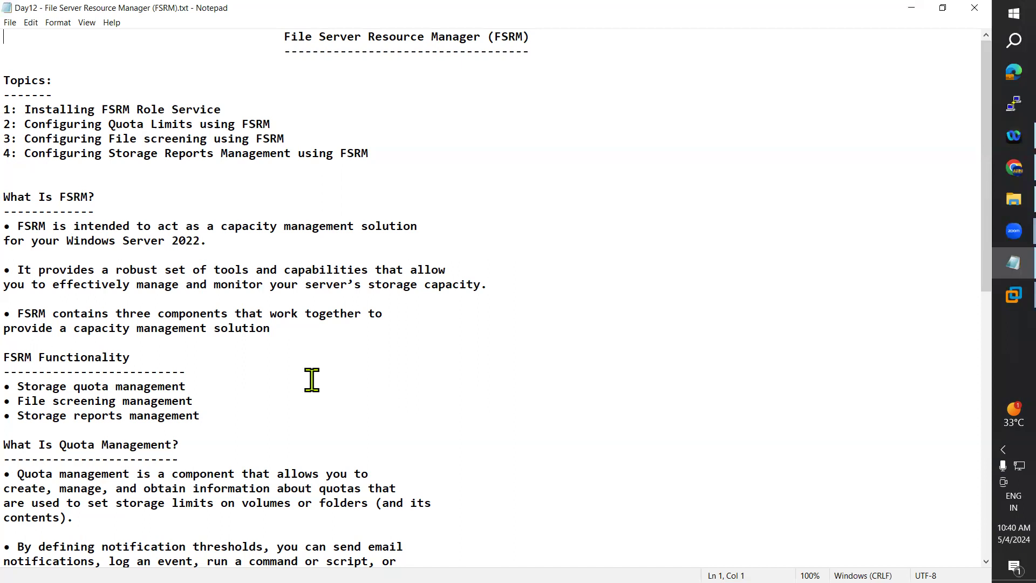
# Read through the FSRM functionality list and the quota management notes, highlighting the key lines.
pyautogui.moveTo(19, 386); pyautogui.dragTo(178, 386)
pyautogui.moveTo(18, 401); pyautogui.dragTo(194, 401)
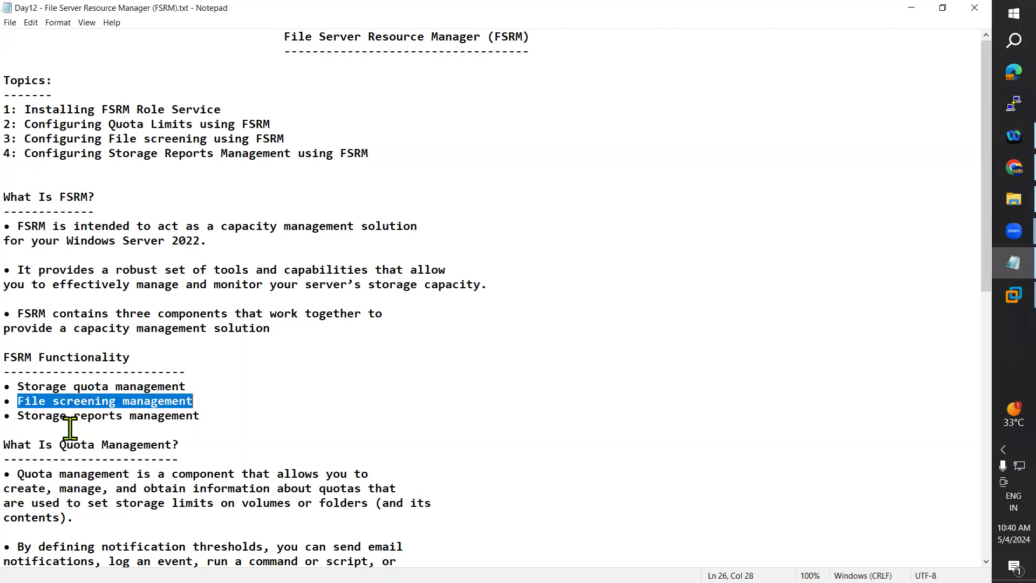
pyautogui.moveTo(18, 415); pyautogui.dragTo(237, 415)
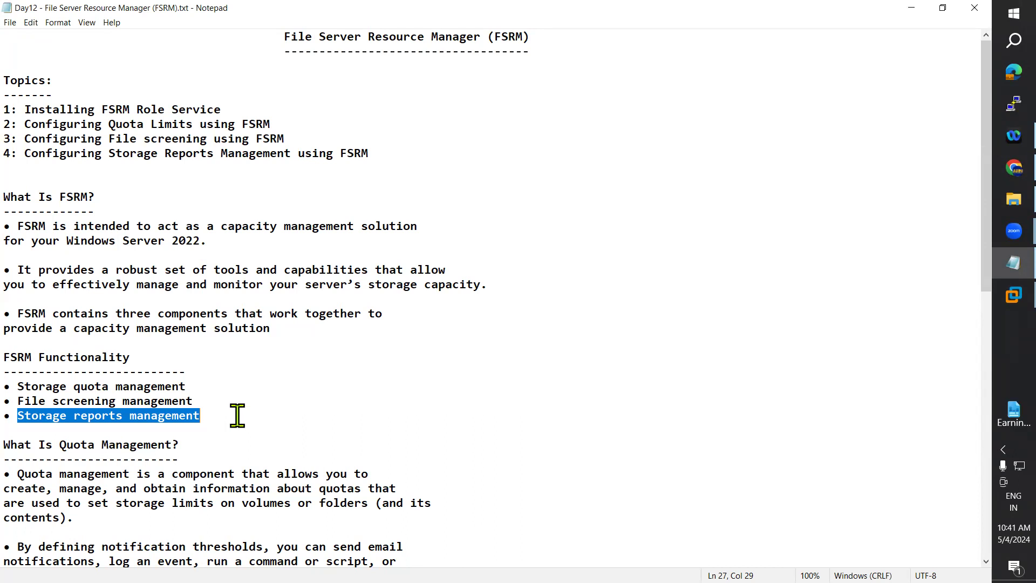
pyautogui.scroll(-4, 237, 416)
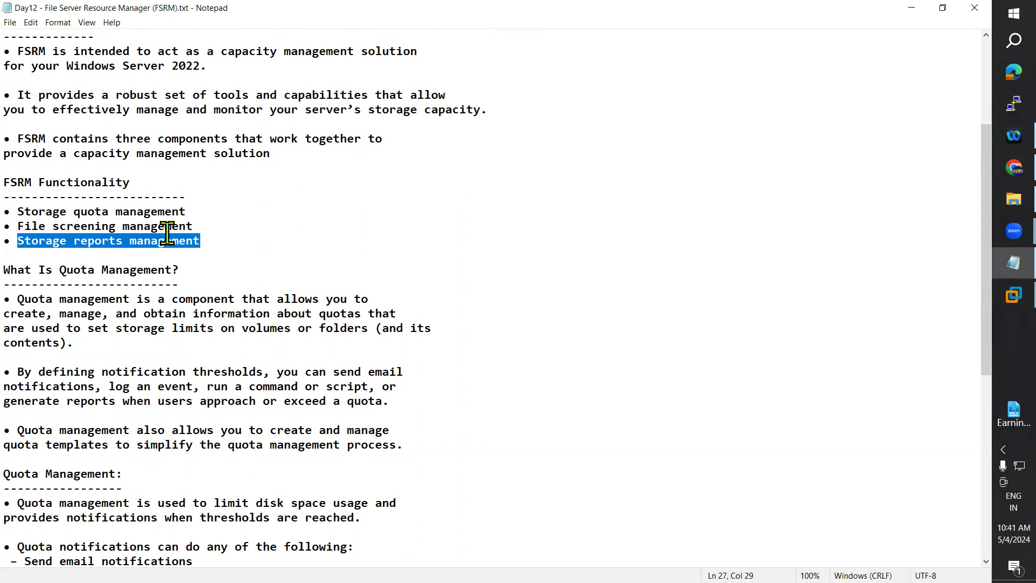
pyautogui.click(231, 241)
pyautogui.moveTo(220, 238); pyautogui.dragTo(5, 211)
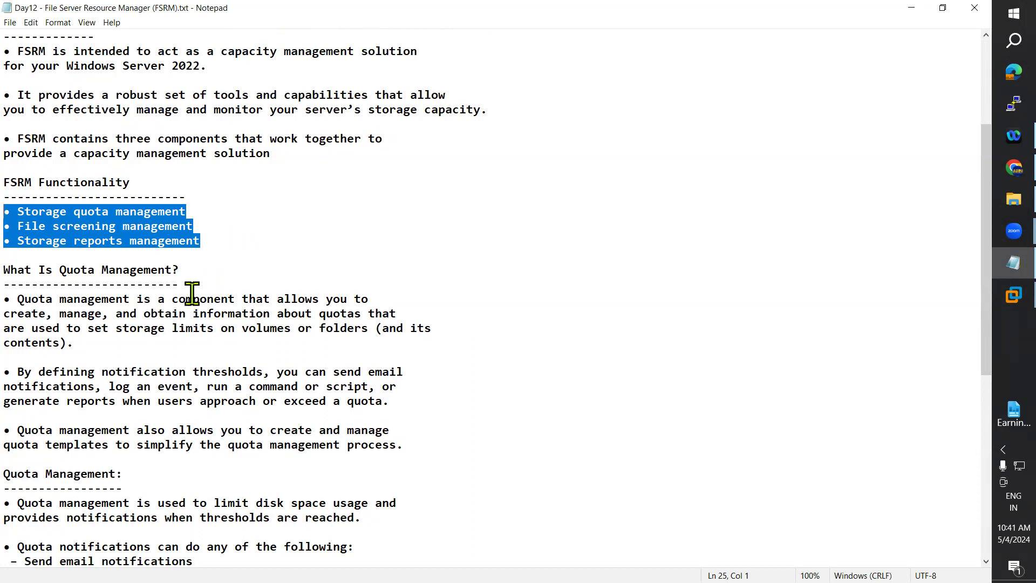
pyautogui.click(163, 298)
pyautogui.scroll(-2, 81, 299)
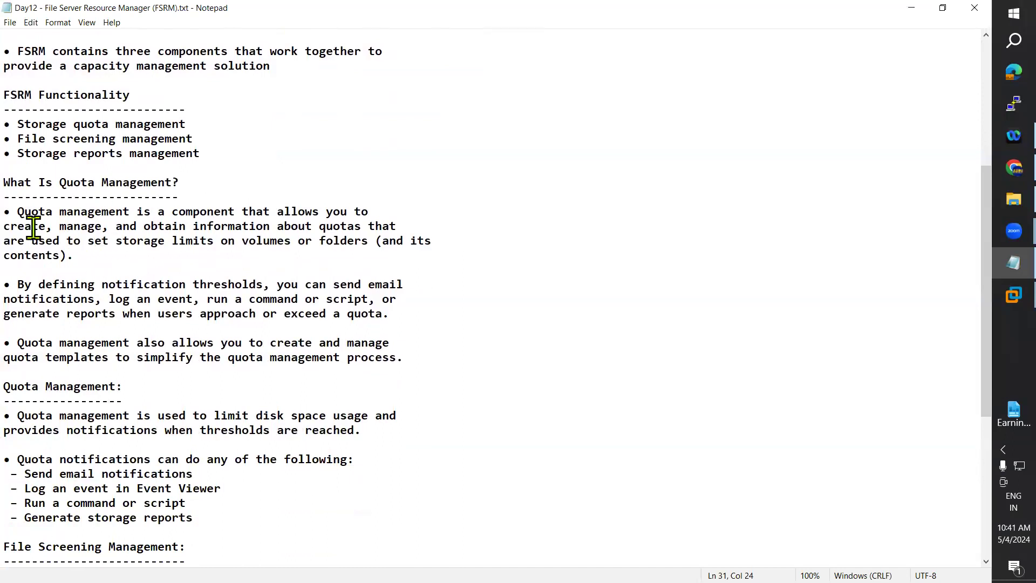
pyautogui.moveTo(18, 212); pyautogui.dragTo(397, 218)
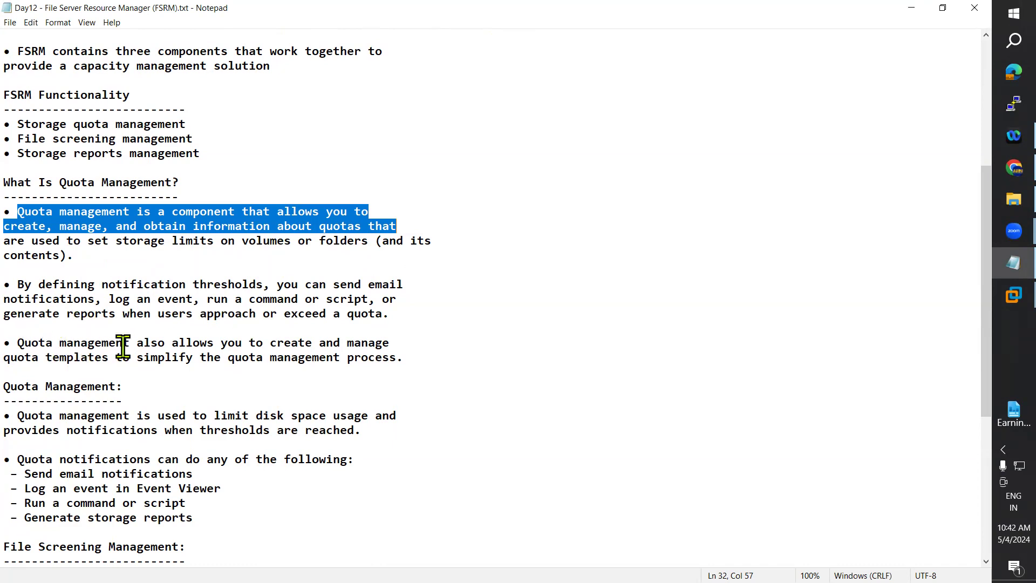
pyautogui.click(405, 315)
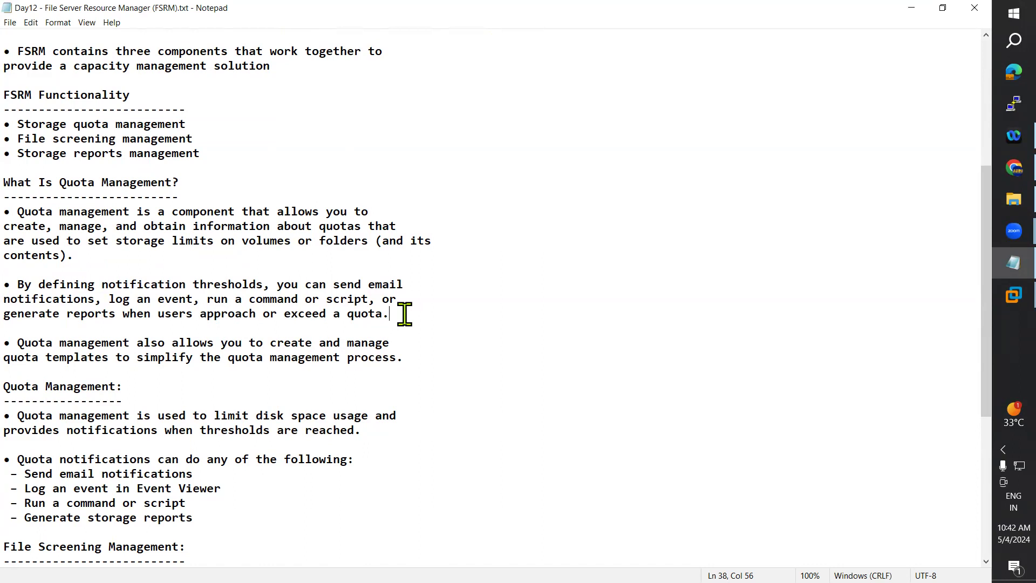
# Switch to Miro, postpone the app update and open the untitled board.
pyautogui.click(1013, 41)
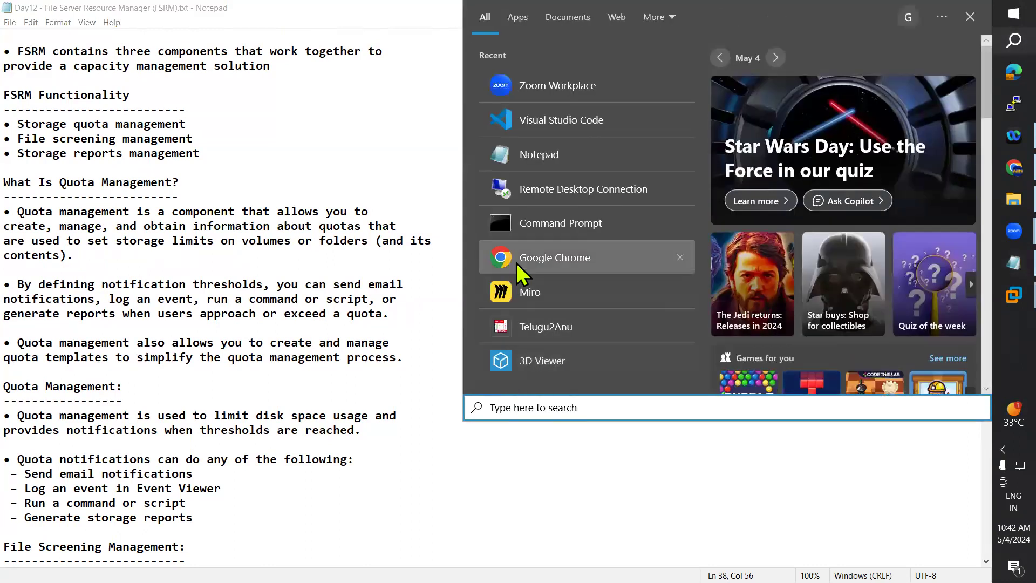
pyautogui.click(525, 296)
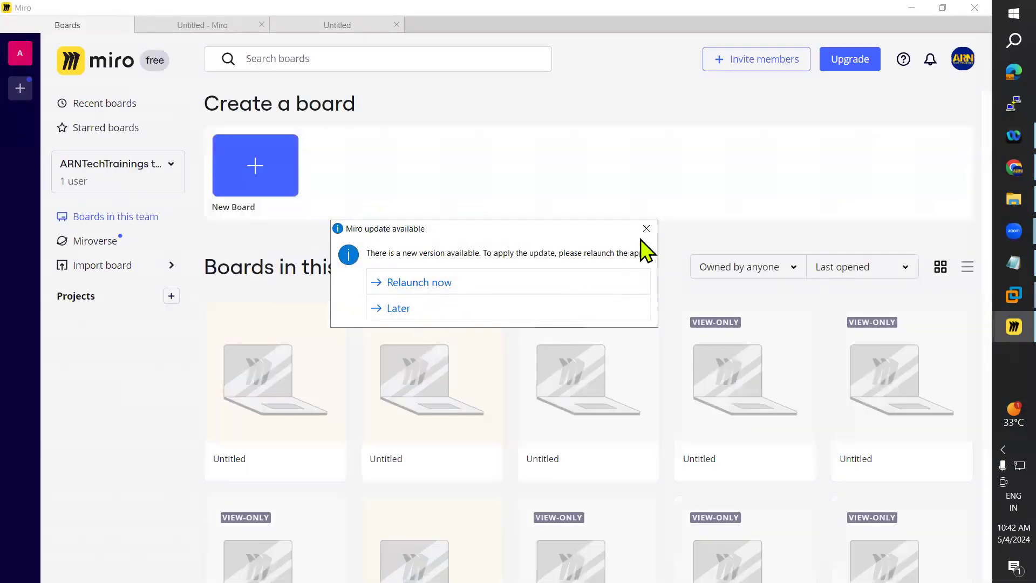
pyautogui.click(432, 313)
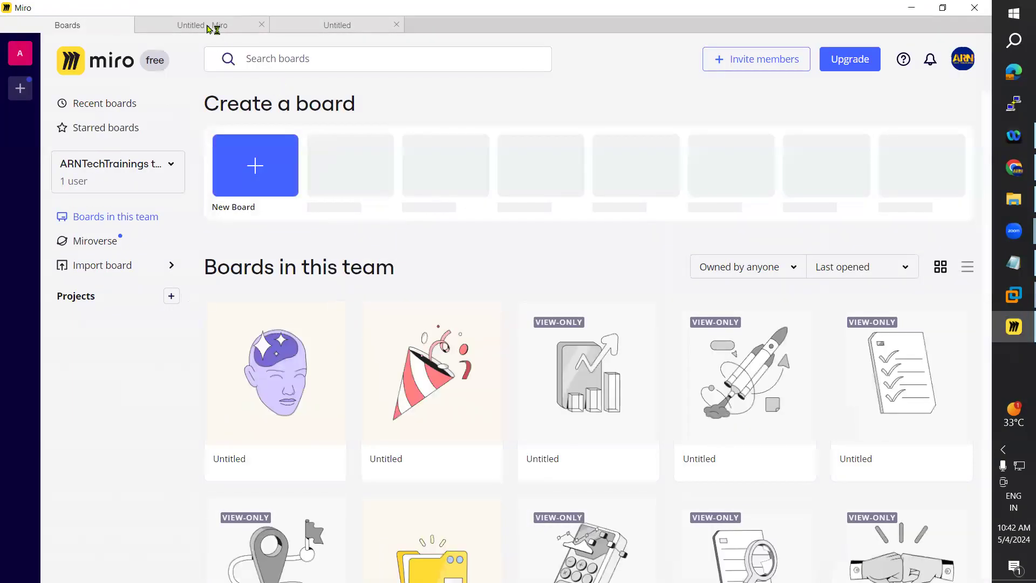
pyautogui.click(208, 26)
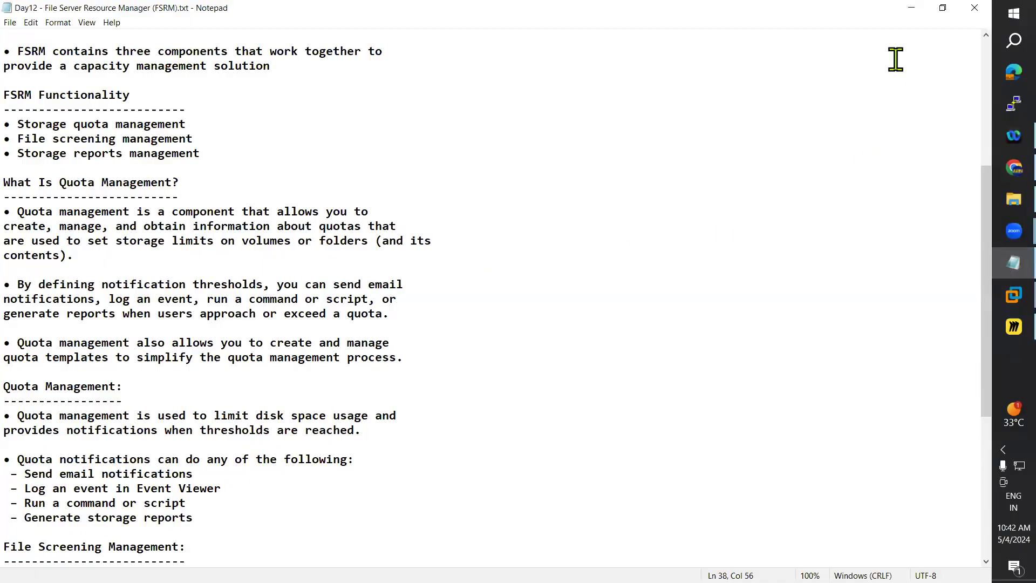
pyautogui.click(911, 7)
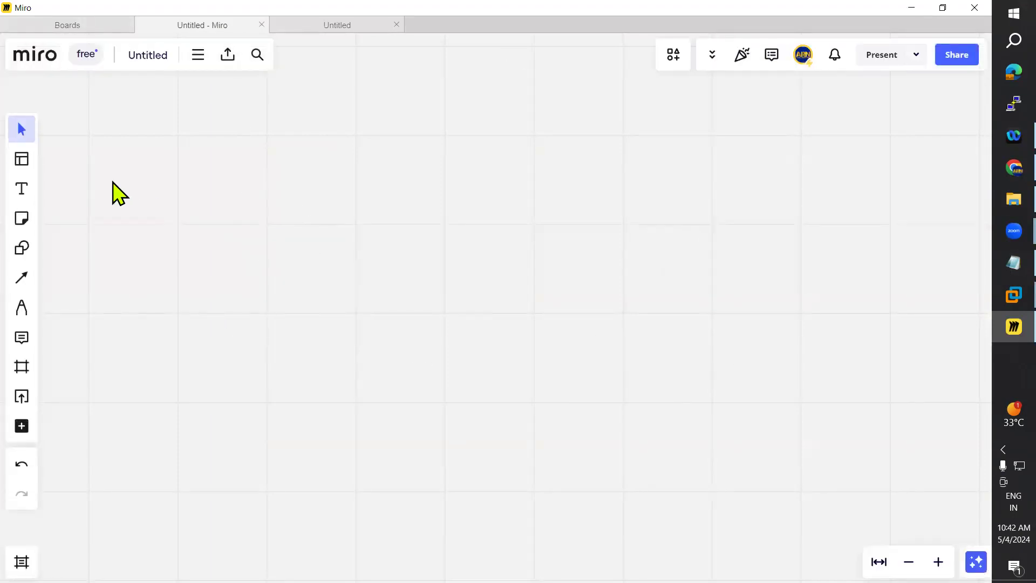
# Draw a rectangle on the board and place a copy of it level with the original, farther right.
pyautogui.click(30, 249)
pyautogui.click(67, 259)
pyautogui.moveTo(88, 183); pyautogui.dragTo(229, 269)
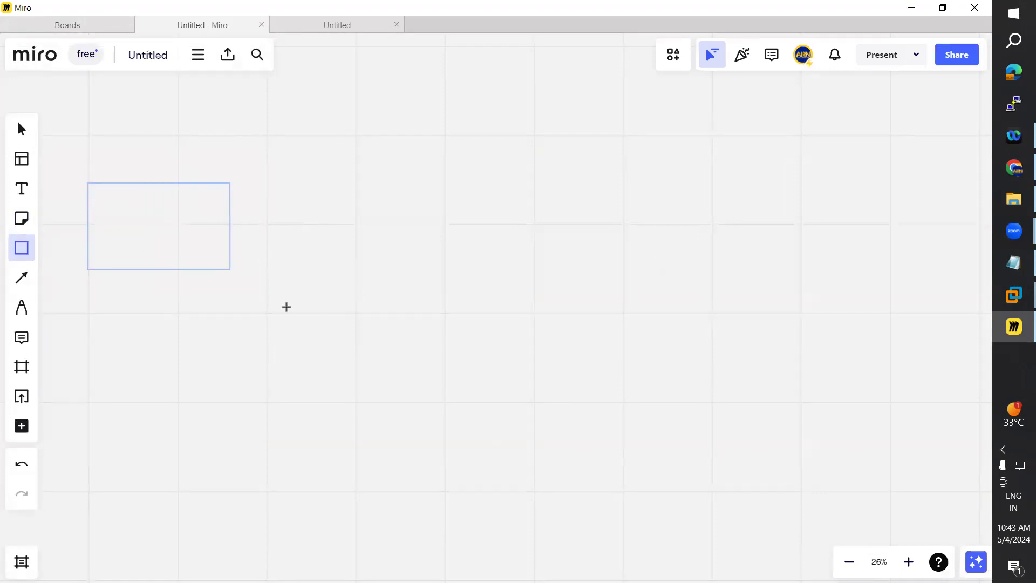
pyautogui.moveTo(180, 244)
pyautogui.mouseDown()
pyautogui.moveTo(186, 277)
pyautogui.moveTo(171, 263)
pyautogui.mouseUp()
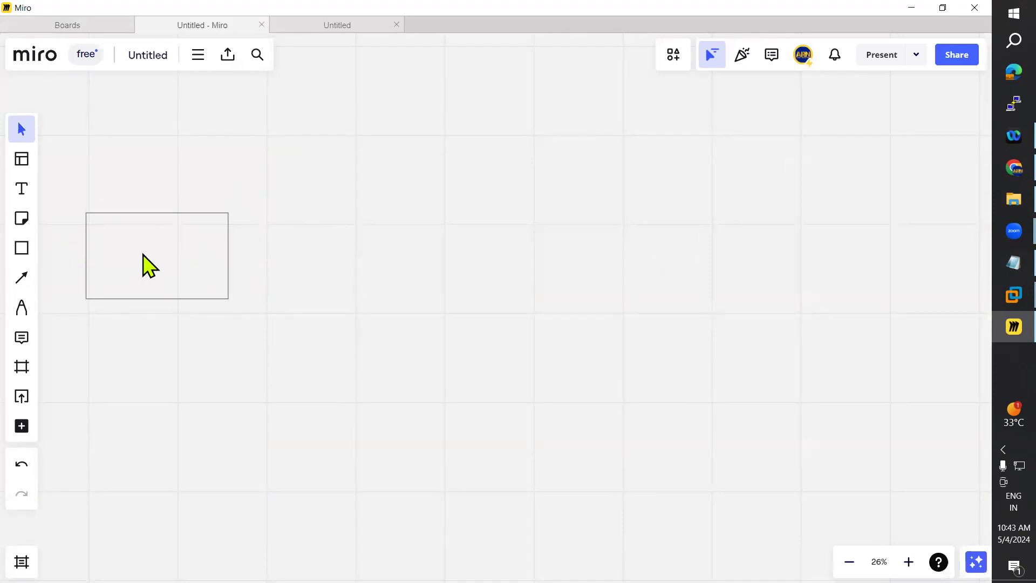
pyautogui.click(151, 267)
pyautogui.moveTo(197, 270); pyautogui.dragTo(573, 260)
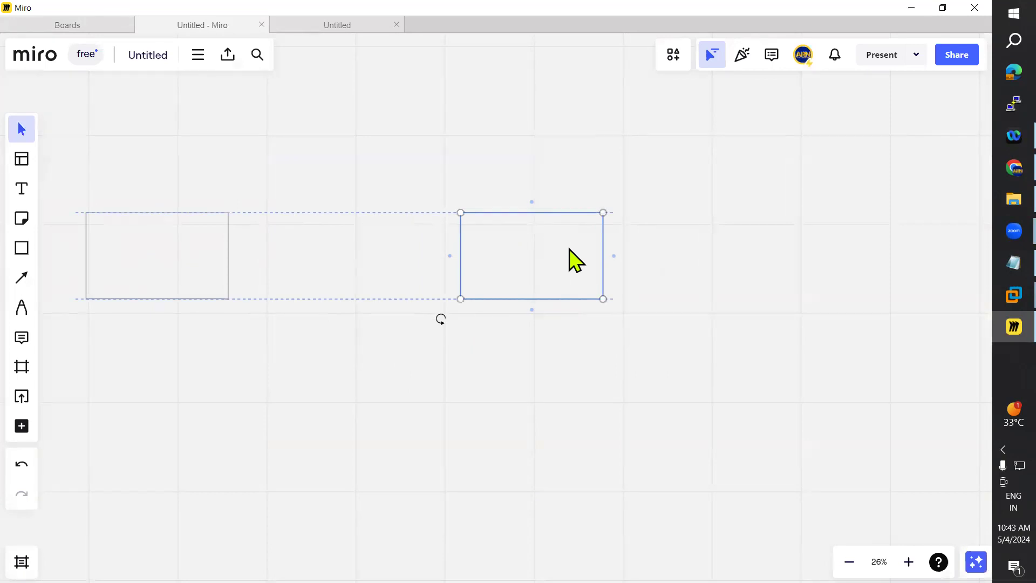
# Add a bold "Server" label at font size 64, centred above the first rectangle.
pyautogui.click(23, 189)
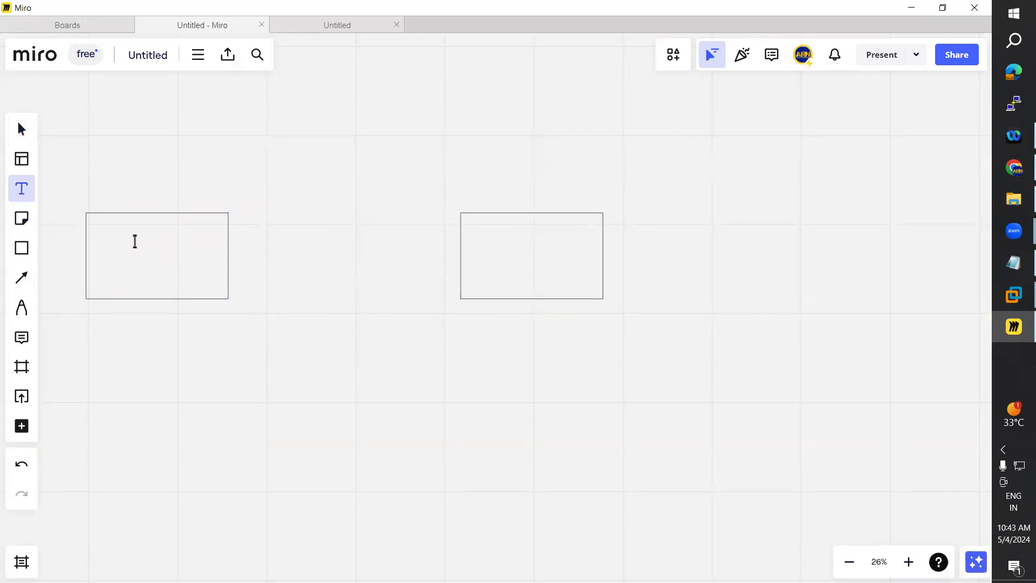
pyautogui.click(104, 239)
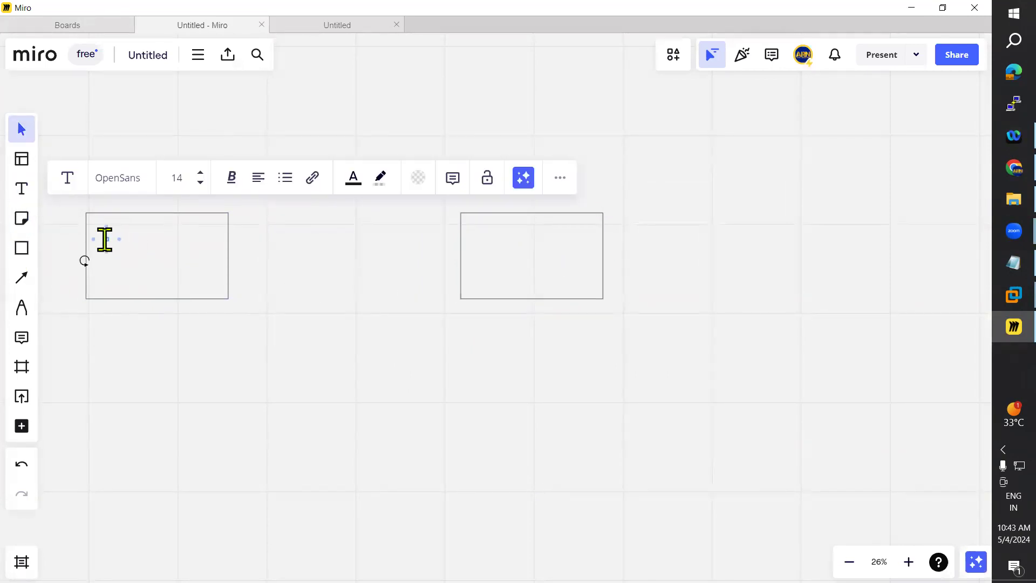
pyautogui.click(200, 173)
pyautogui.click(200, 173)
pyautogui.click(200, 172)
pyautogui.click(201, 172)
pyautogui.click(200, 173)
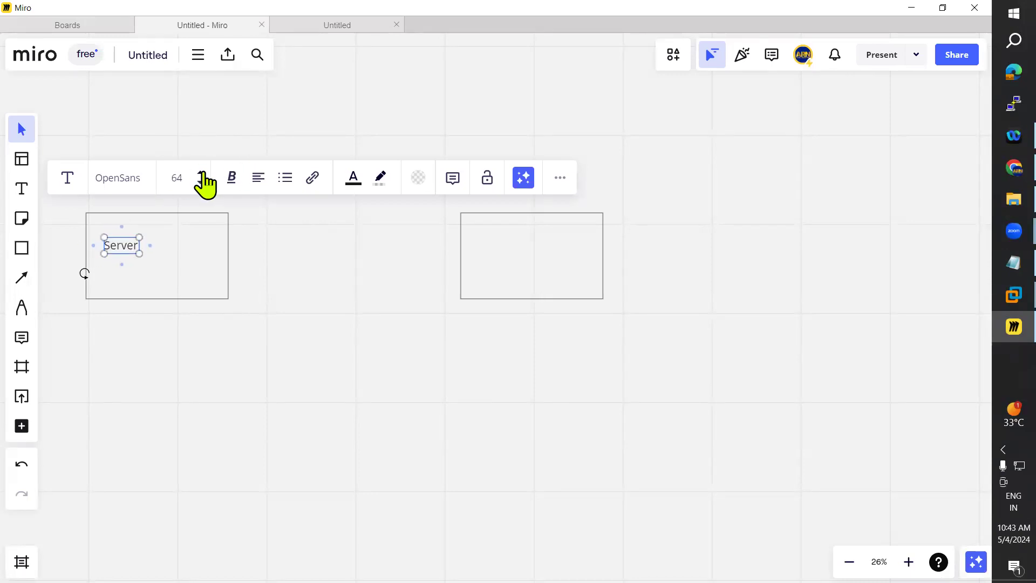
pyautogui.click(232, 375)
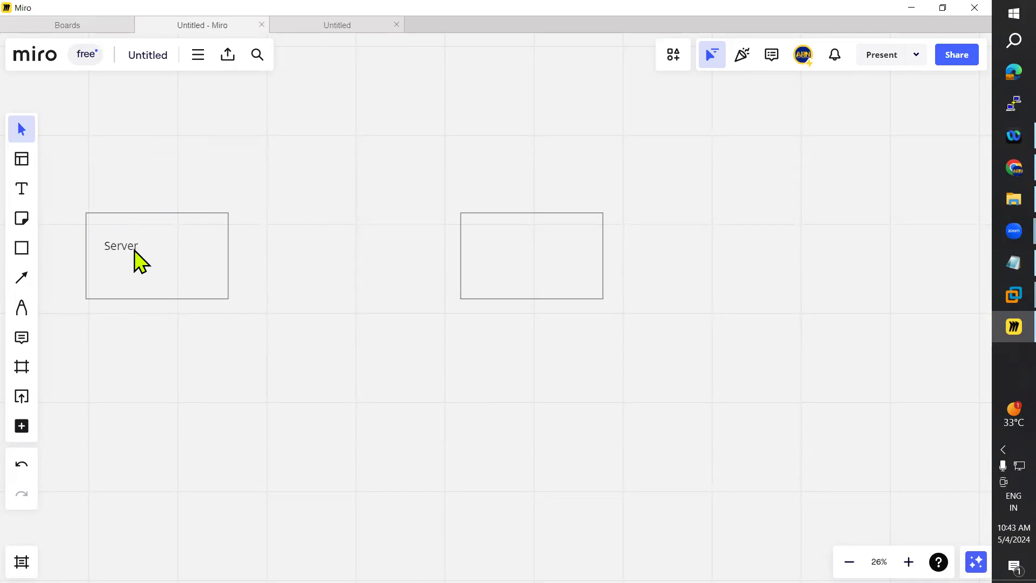
pyautogui.moveTo(161, 206); pyautogui.dragTo(161, 211)
pyautogui.click(266, 261)
# Centre a "Client Machine" label above the second rectangle and draw an arrow from the Server rectangle to the Client Machine rectangle.
pyautogui.moveTo(509, 243); pyautogui.dragTo(506, 251)
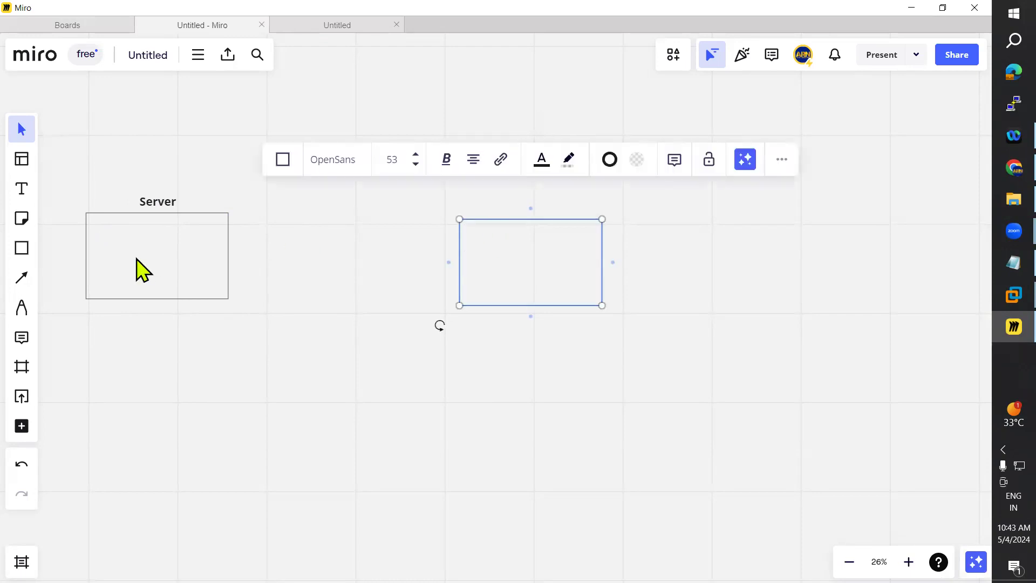
pyautogui.click(22, 190)
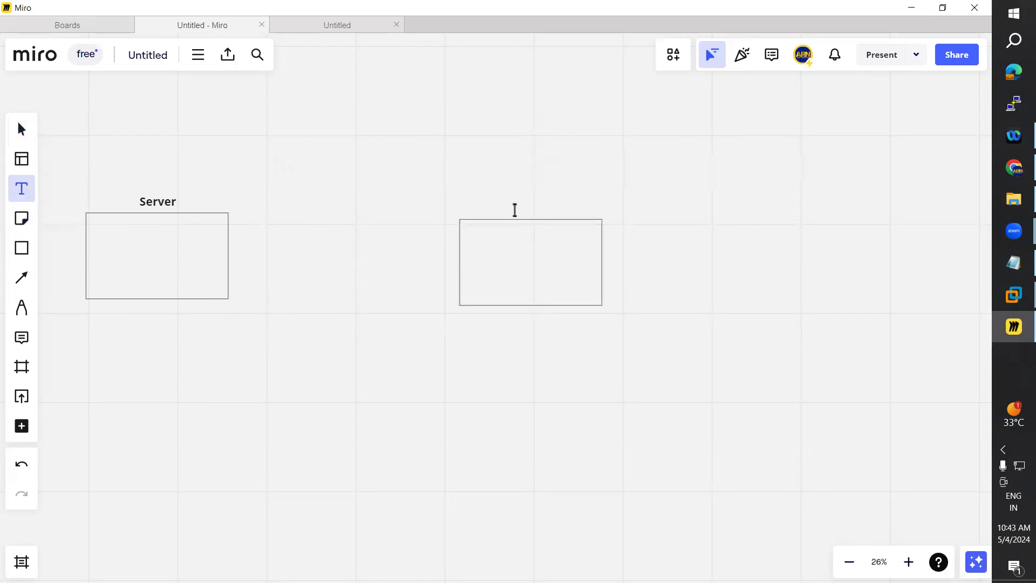
pyautogui.click(513, 210)
pyautogui.write('Client Mac')
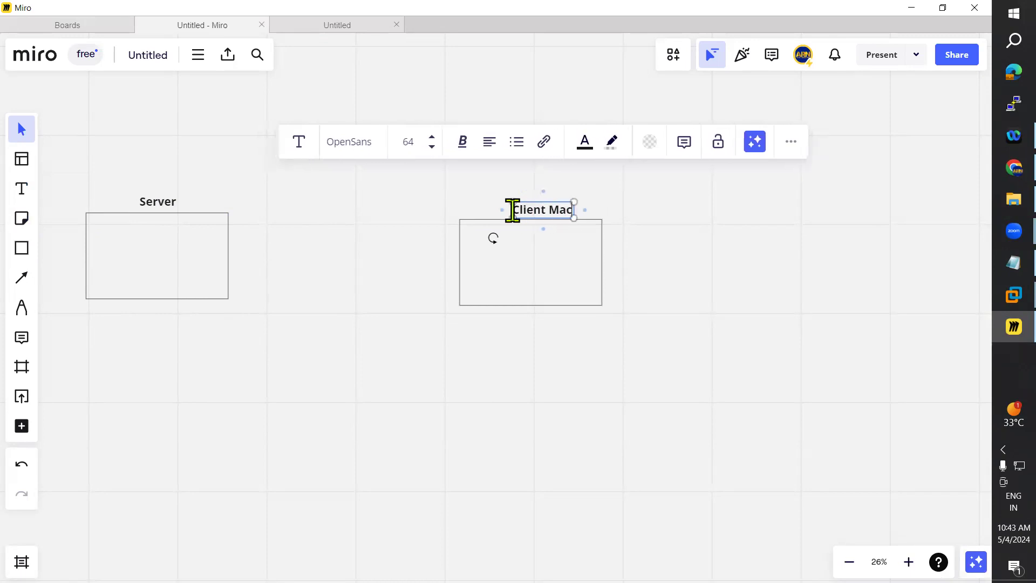
pyautogui.write('hine')
pyautogui.click(704, 237)
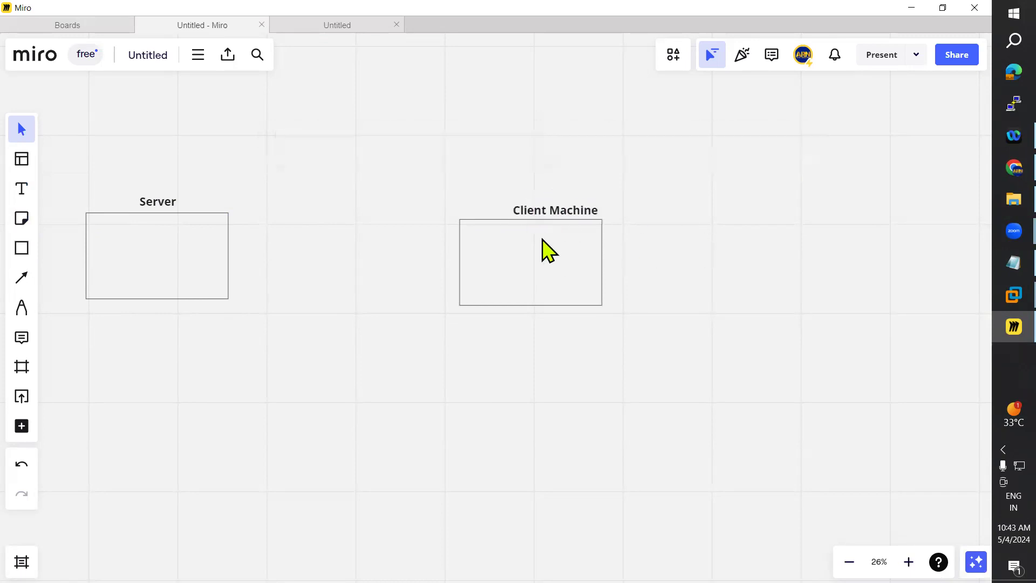
pyautogui.moveTo(536, 205); pyautogui.dragTo(513, 206)
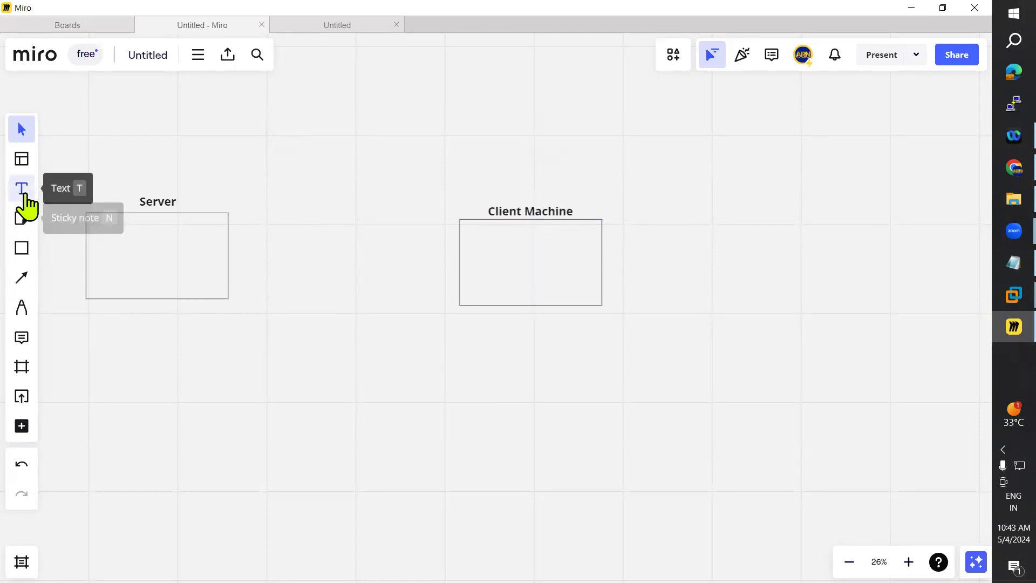
pyautogui.click(22, 278)
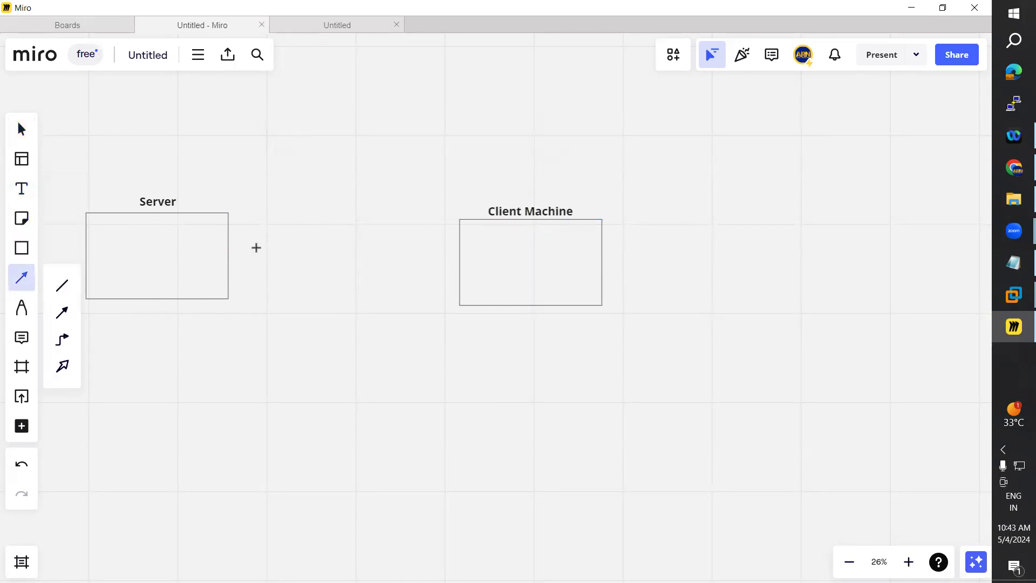
pyautogui.moveTo(229, 256); pyautogui.dragTo(457, 260)
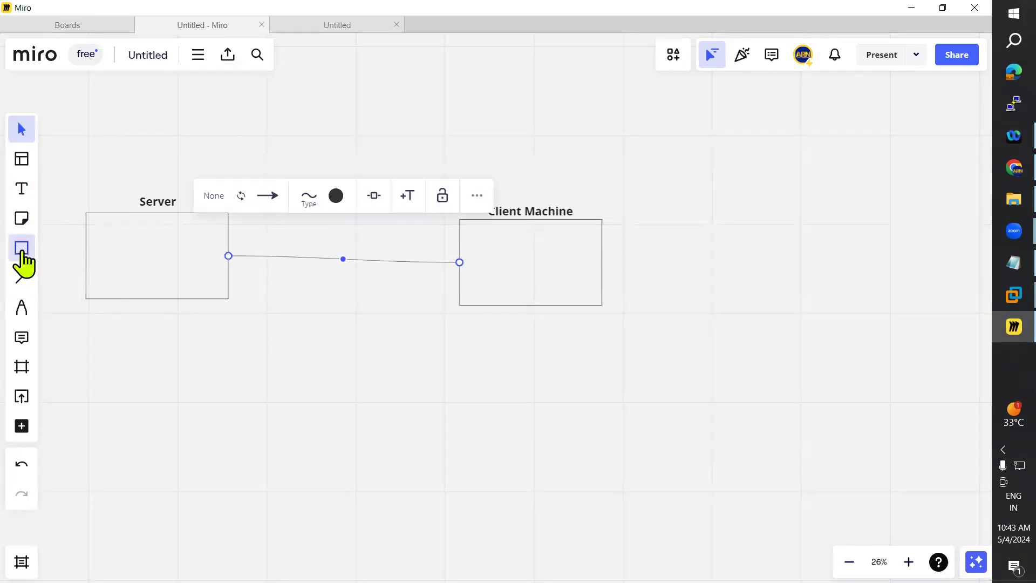
# Place a small rectangle inside the Server box near its upper-right corner and reattach the arrow's start to it.
pyautogui.click(21, 249)
pyautogui.moveTo(75, 254); pyautogui.dragTo(157, 248)
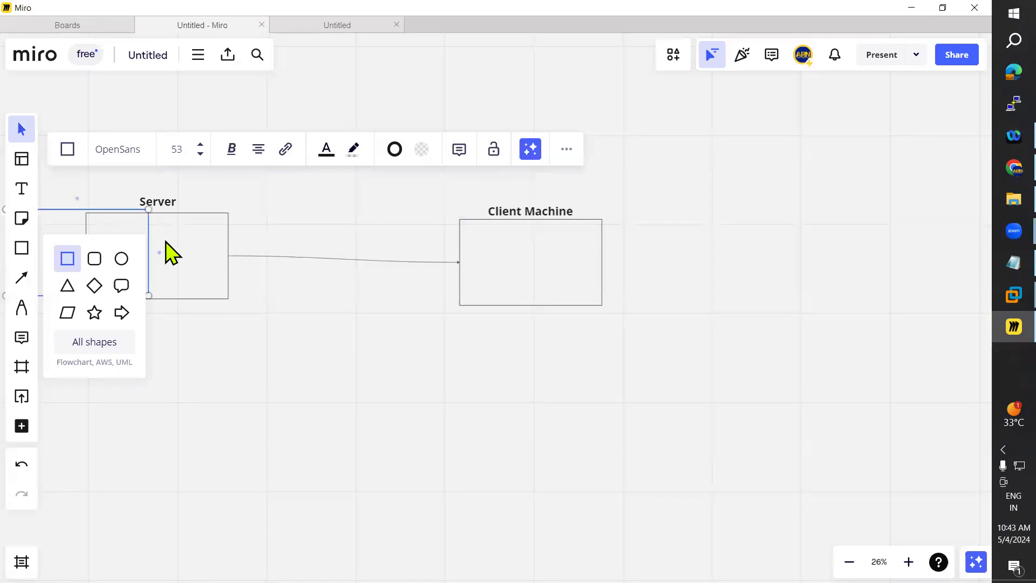
pyautogui.moveTo(51, 268); pyautogui.dragTo(204, 376)
pyautogui.moveTo(156, 331); pyautogui.dragTo(206, 238)
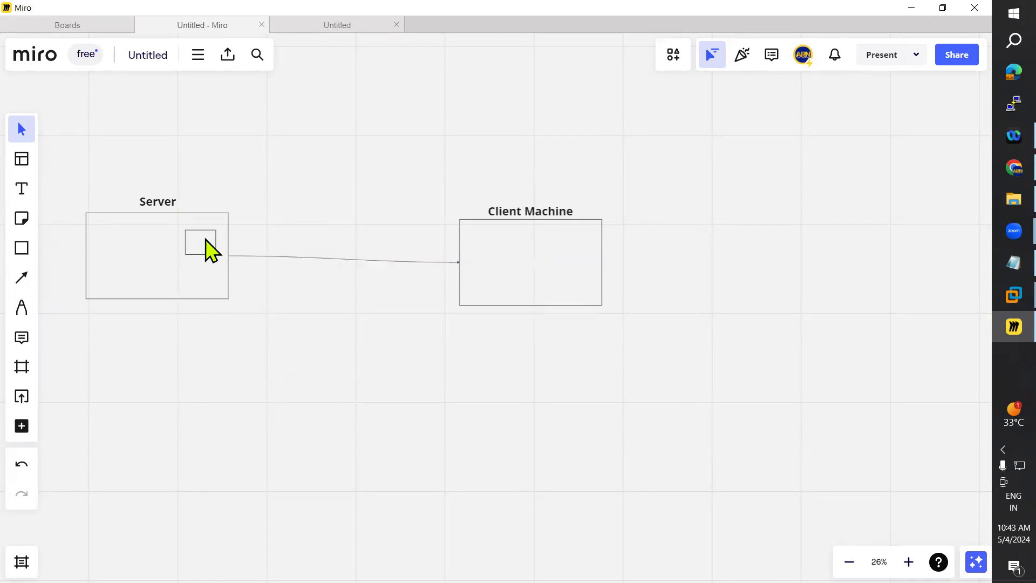
pyautogui.click(236, 258)
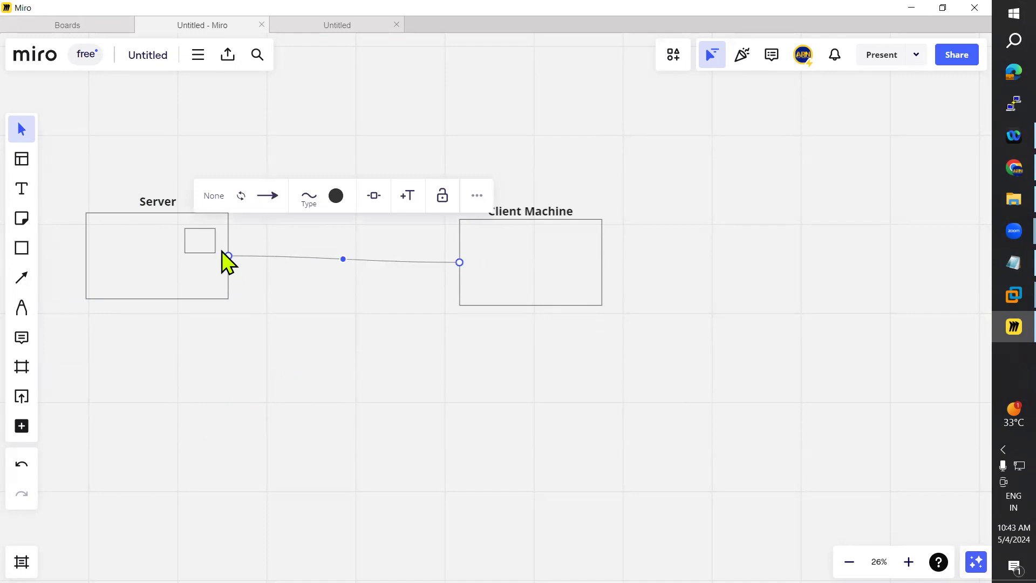
pyautogui.moveTo(228, 255); pyautogui.dragTo(211, 244)
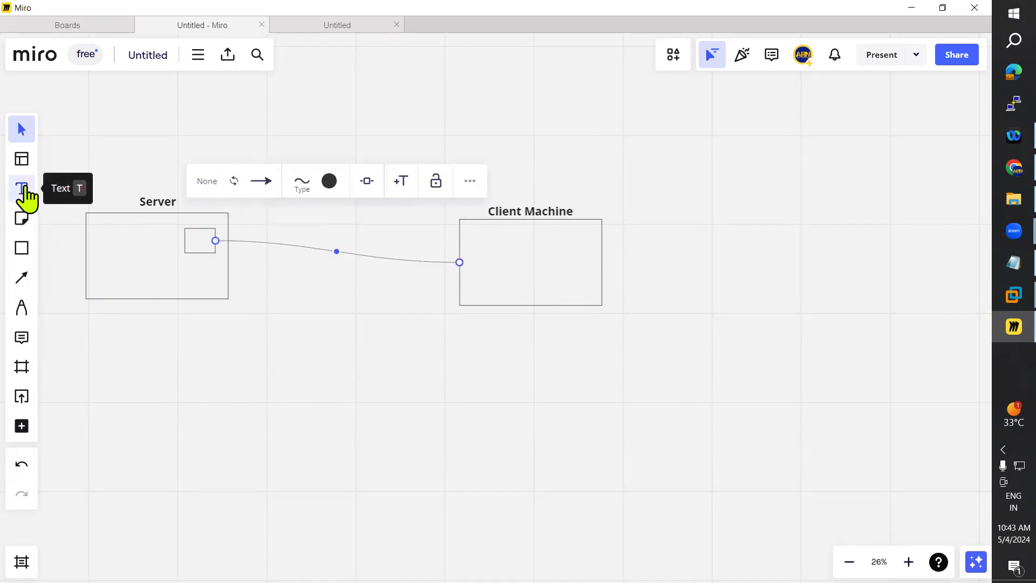
# Add the text "1GB" and centre it inside the small rectangle in the Server box.
pyautogui.click(21, 189)
pyautogui.click(192, 242)
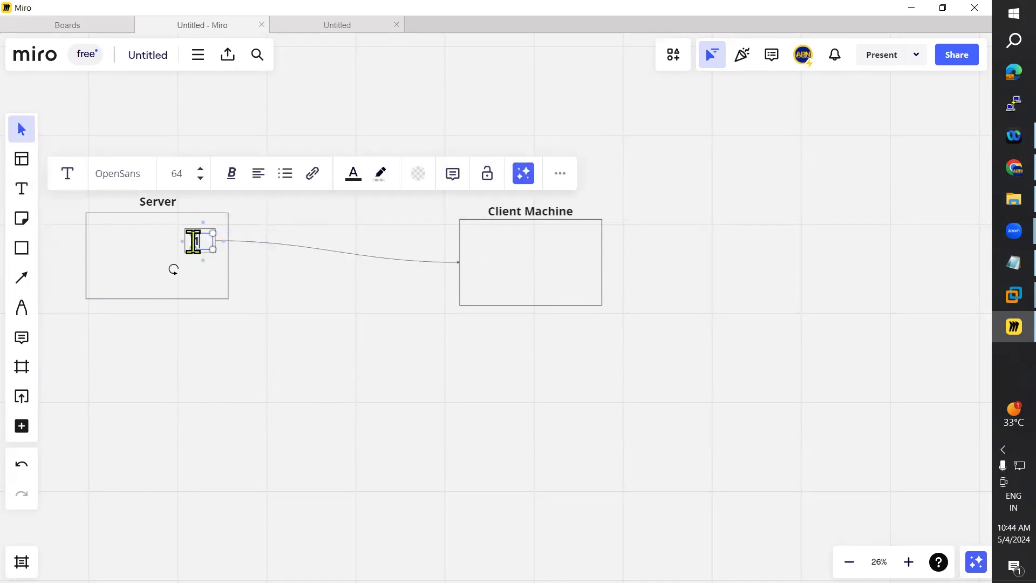
pyautogui.click(321, 317)
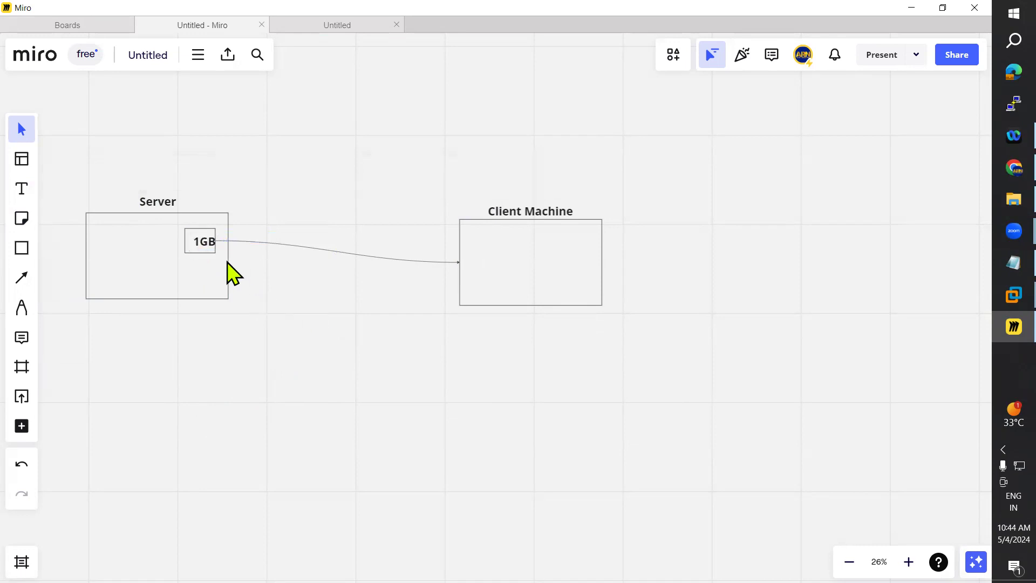
pyautogui.moveTo(202, 242); pyautogui.dragTo(198, 243)
# Add a "Disk Quota" text label just above the arrow, beside the Server box.
pyautogui.click(22, 188)
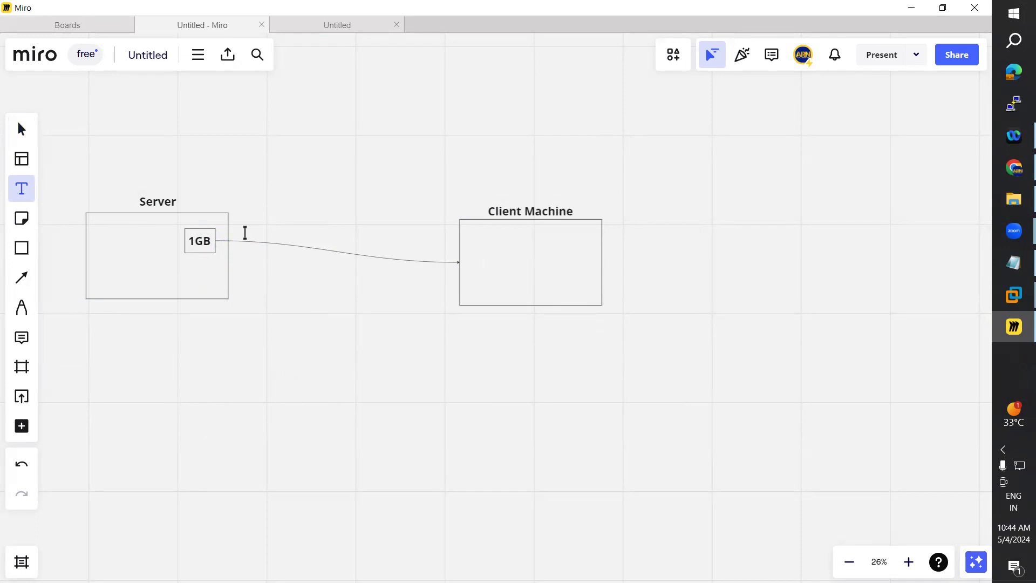
pyautogui.click(242, 229)
pyautogui.write('Disk')
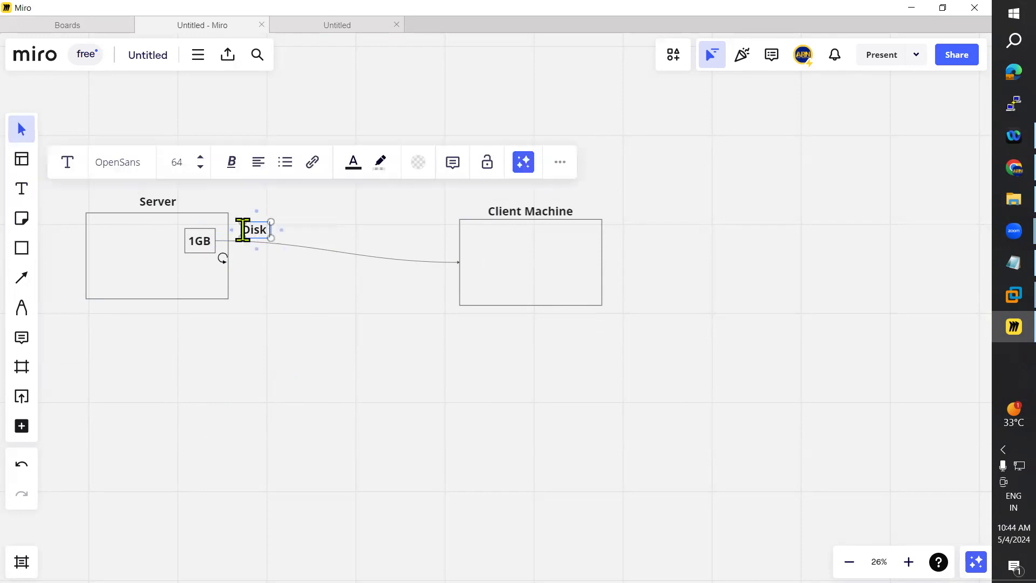
pyautogui.write(' Quota')
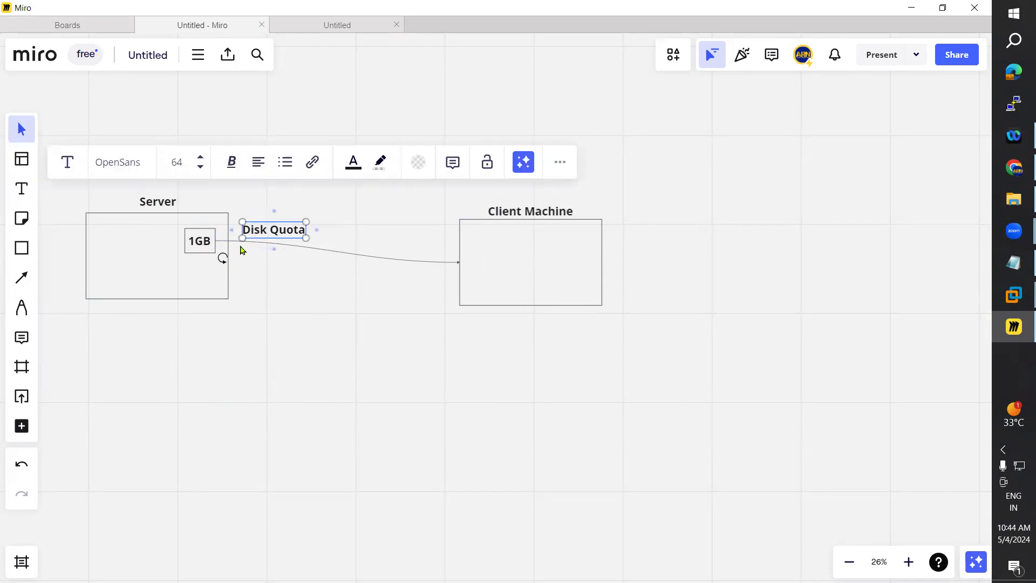
# Shift the "Disk Quota" label slightly toward the Server box and place a copy of the 1GB box at the Client Machine rectangle's left edge.
pyautogui.click(280, 270)
pyautogui.moveTo(273, 238); pyautogui.dragTo(266, 235)
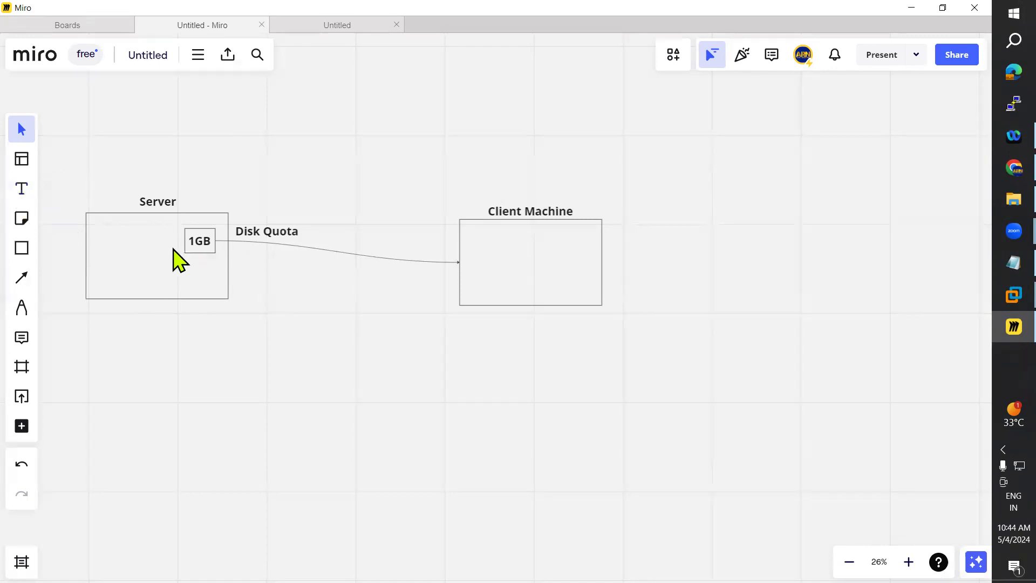
pyautogui.click(207, 250)
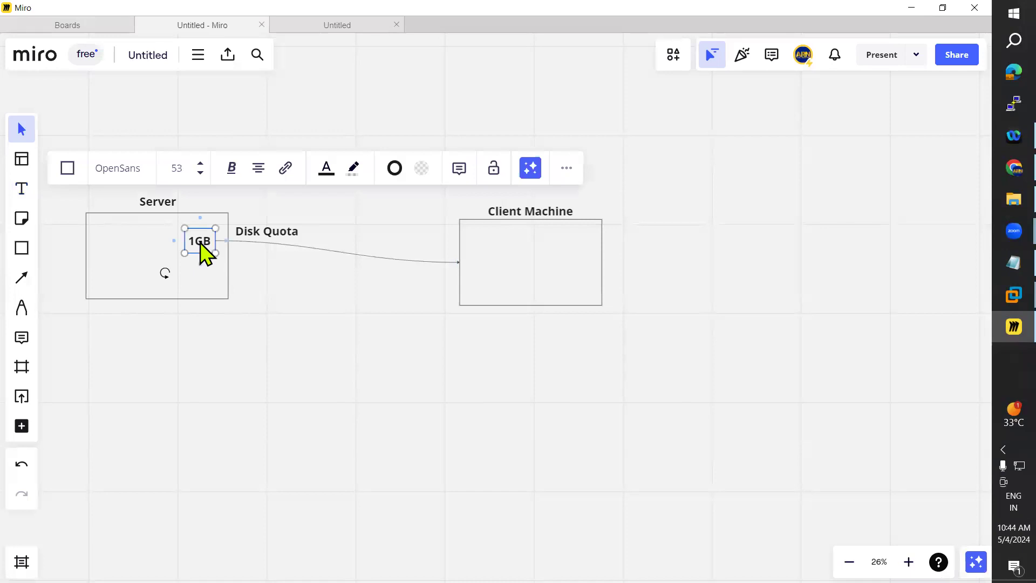
pyautogui.keyDown('shift'); pyautogui.click(226, 263); pyautogui.keyUp('shift')
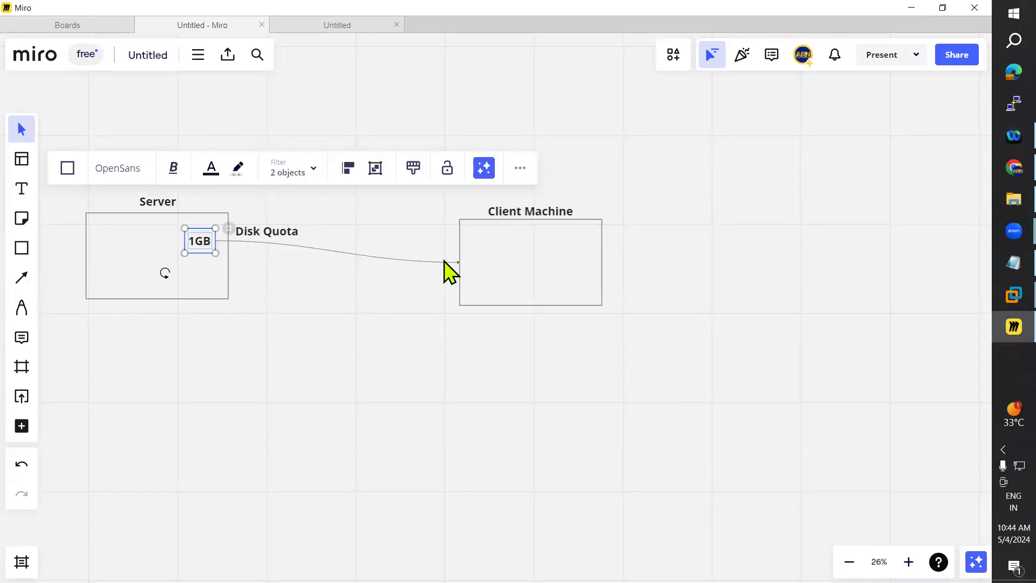
pyautogui.click(478, 268)
pyautogui.hotkey('ctrl', 'v')
pyautogui.moveTo(475, 267); pyautogui.dragTo(475, 255)
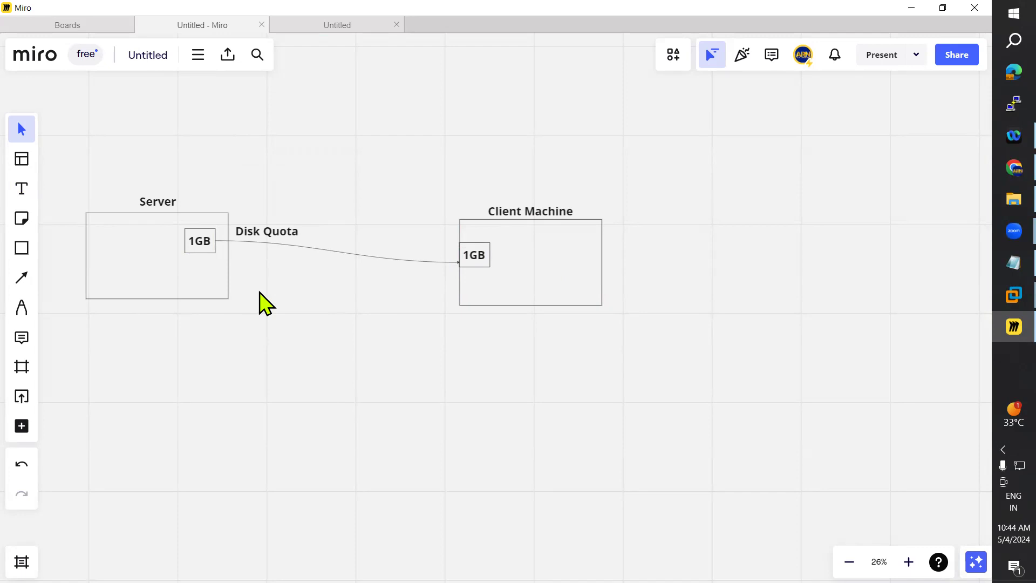
# Switch to the Notepad notes and review the points on quota notification thresholds and quota templates, highlighting the quota templates bullet.
pyautogui.click(982, 345)
pyautogui.click(1005, 264)
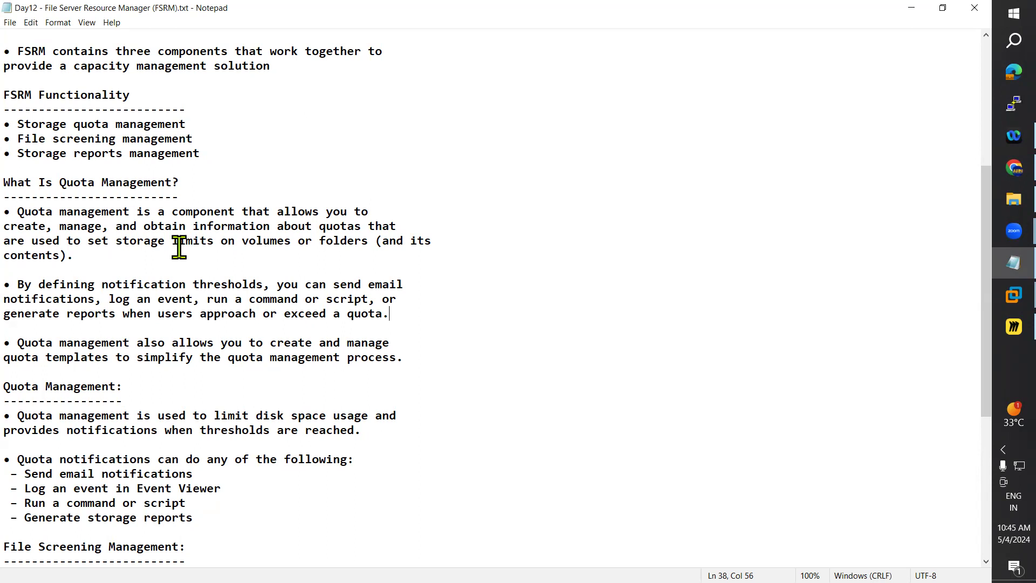
pyautogui.click(911, 9)
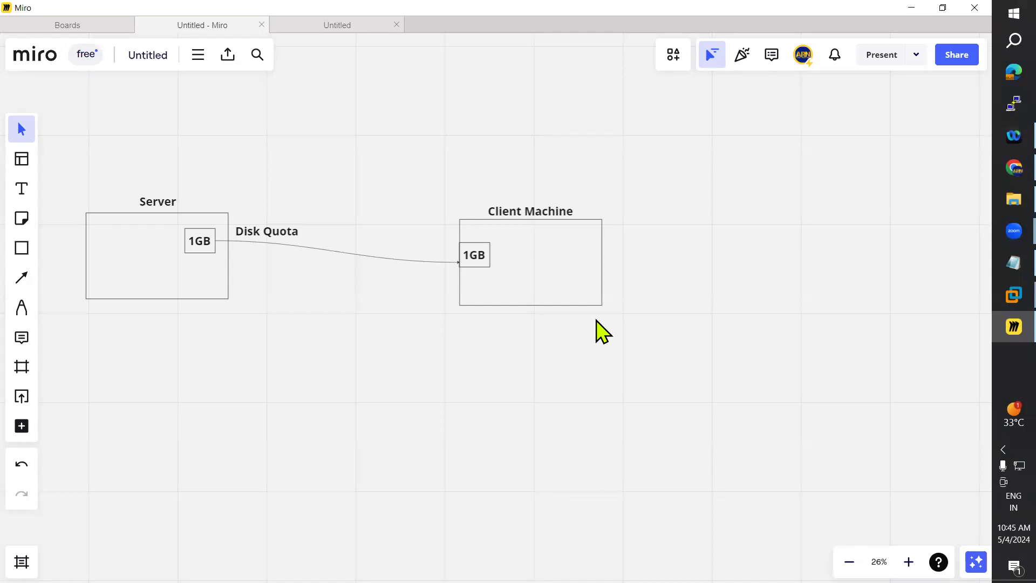
pyautogui.click(1012, 263)
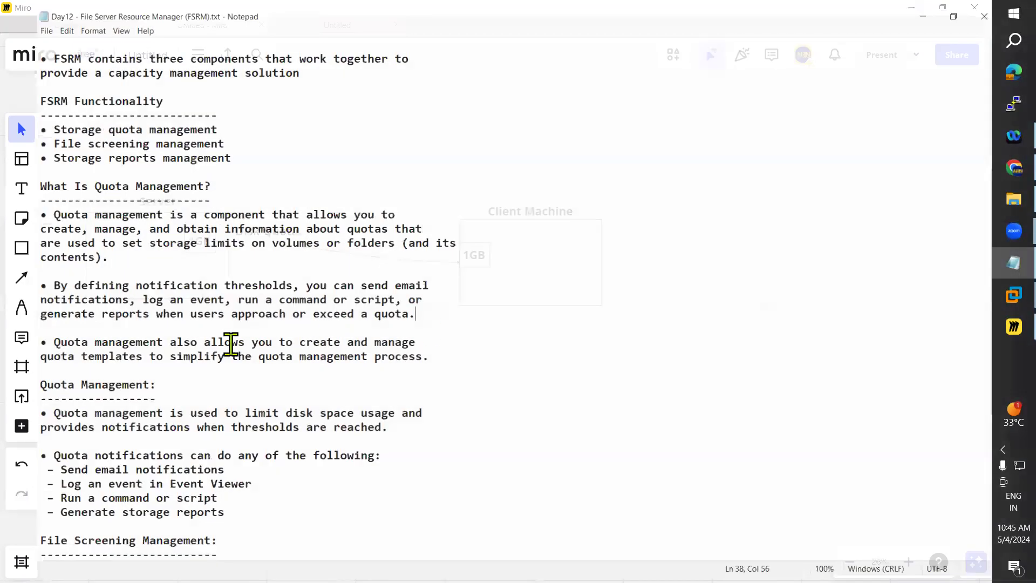
pyautogui.click(116, 283)
pyautogui.moveTo(115, 282); pyautogui.dragTo(251, 282)
pyautogui.click(150, 310)
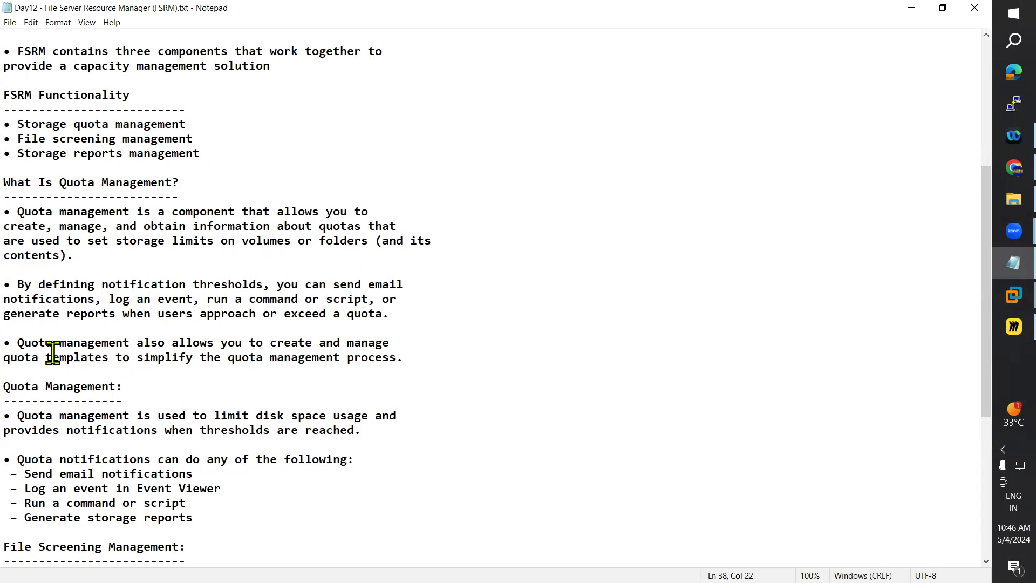
pyautogui.moveTo(19, 342); pyautogui.dragTo(410, 356)
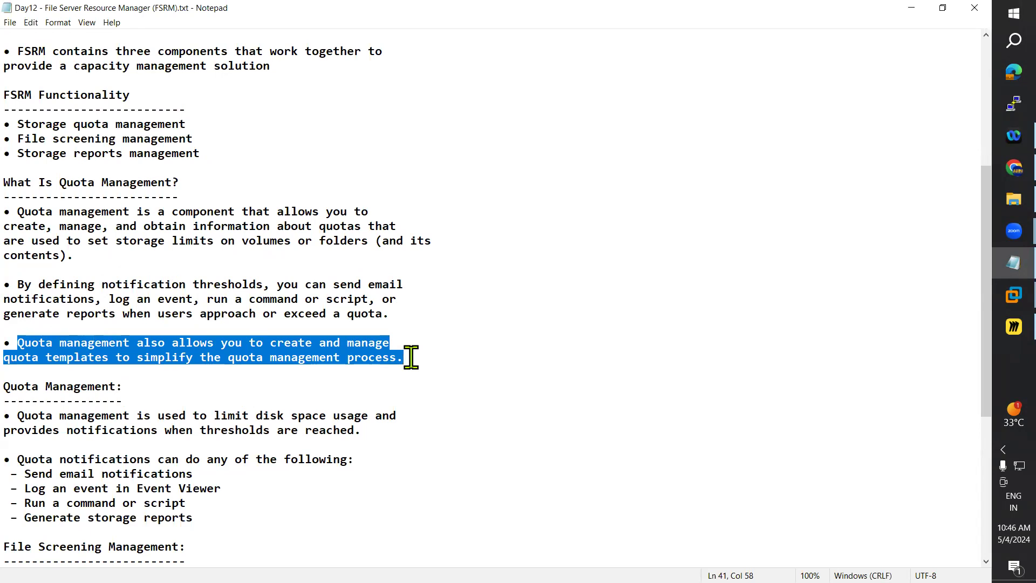
pyautogui.click(532, 344)
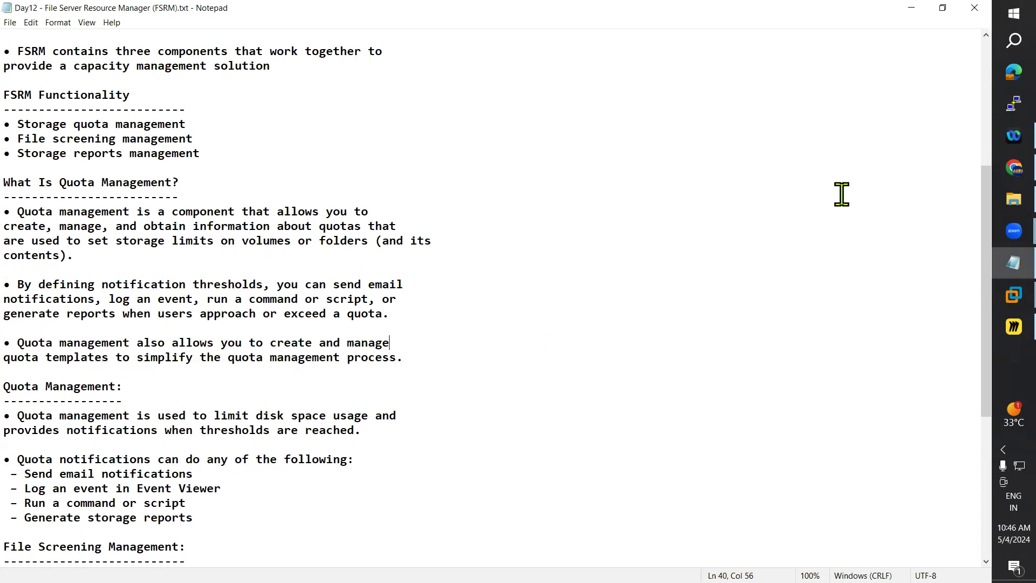
# Switch to Miro, extend the small box in the Server rectangle downward, and change its text to "2GB", centred in the box.
pyautogui.click(912, 9)
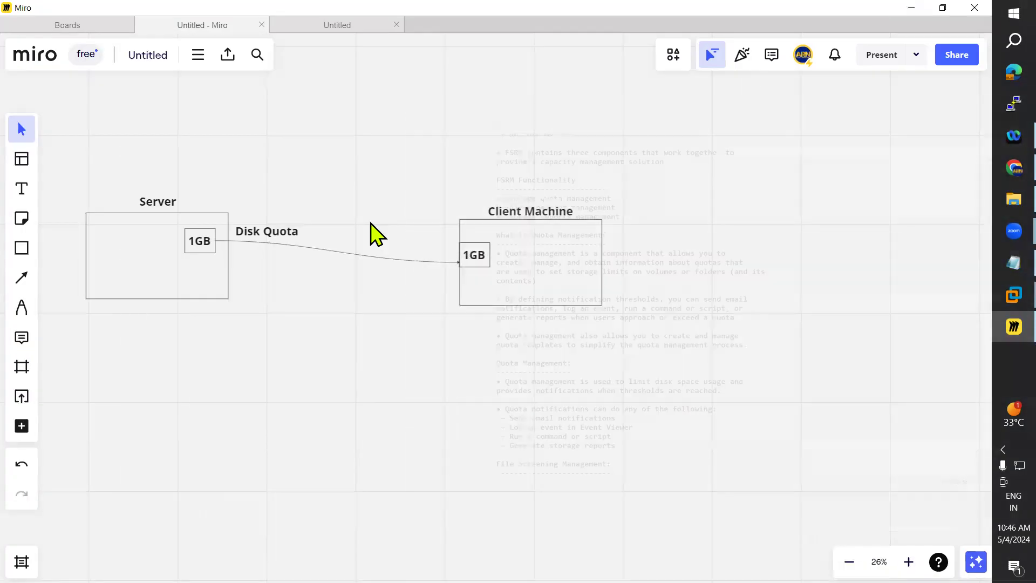
pyautogui.click(210, 260)
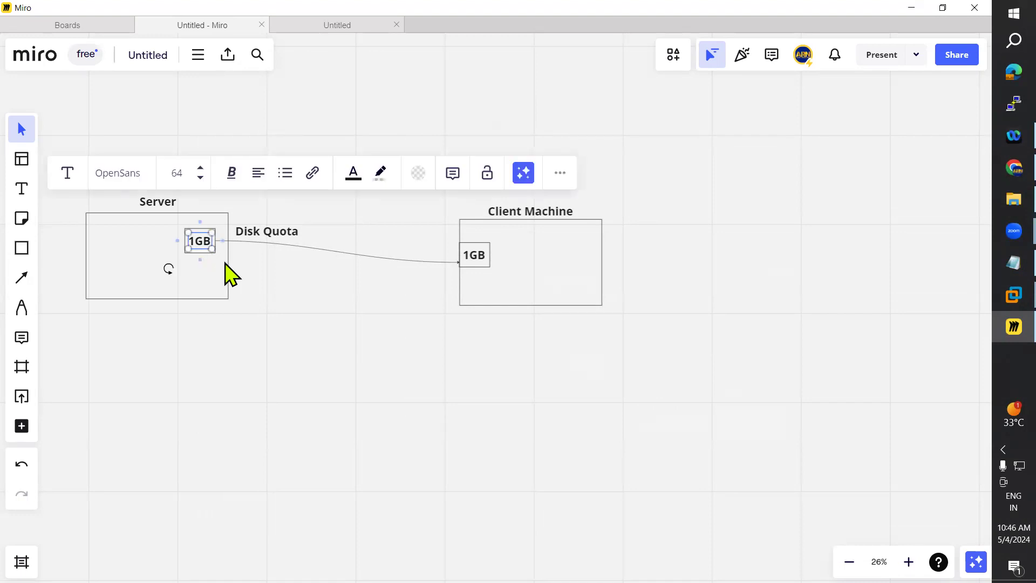
pyautogui.click(253, 284)
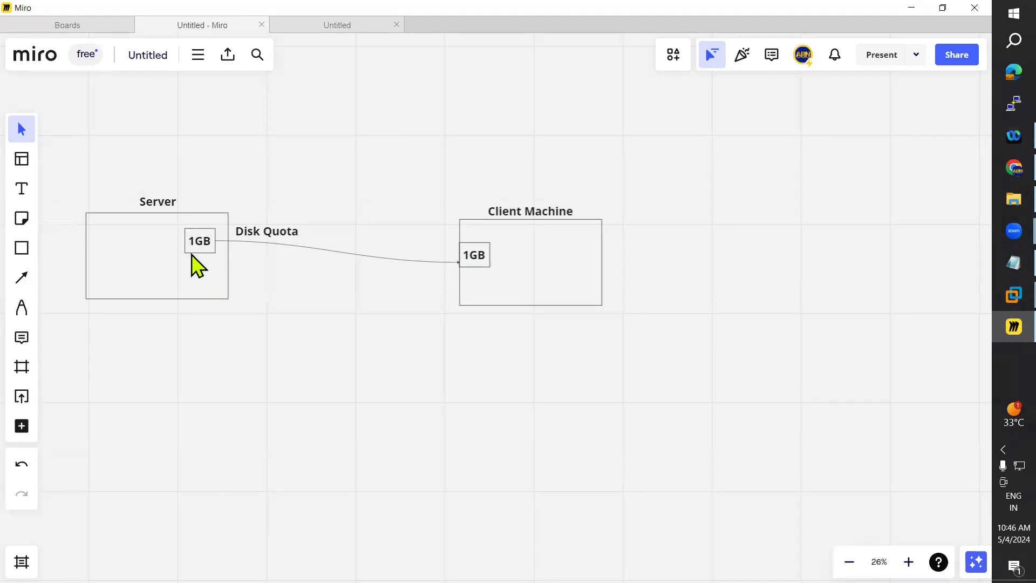
pyautogui.click(189, 254)
pyautogui.click(190, 253)
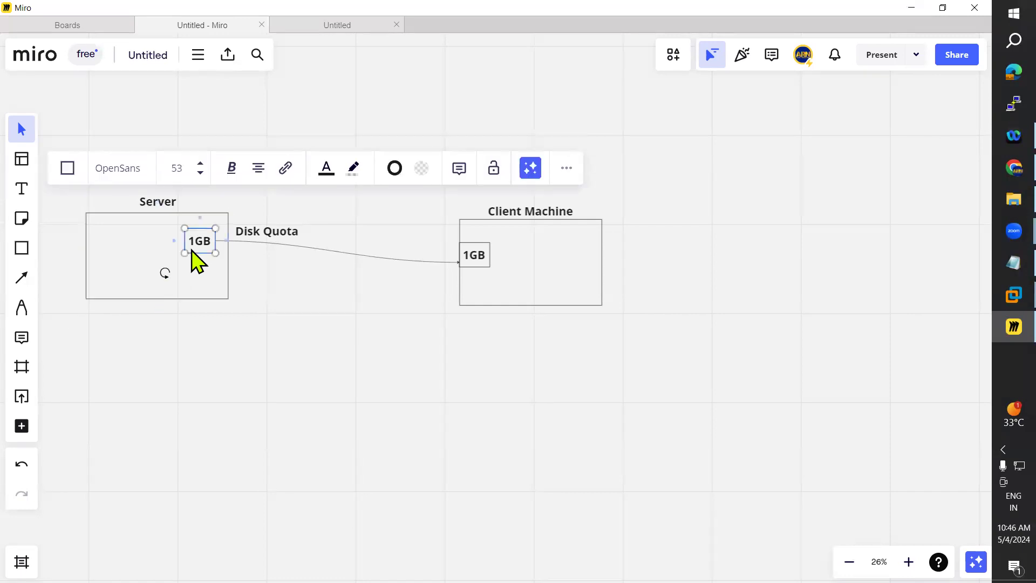
pyautogui.moveTo(216, 253); pyautogui.dragTo(214, 268)
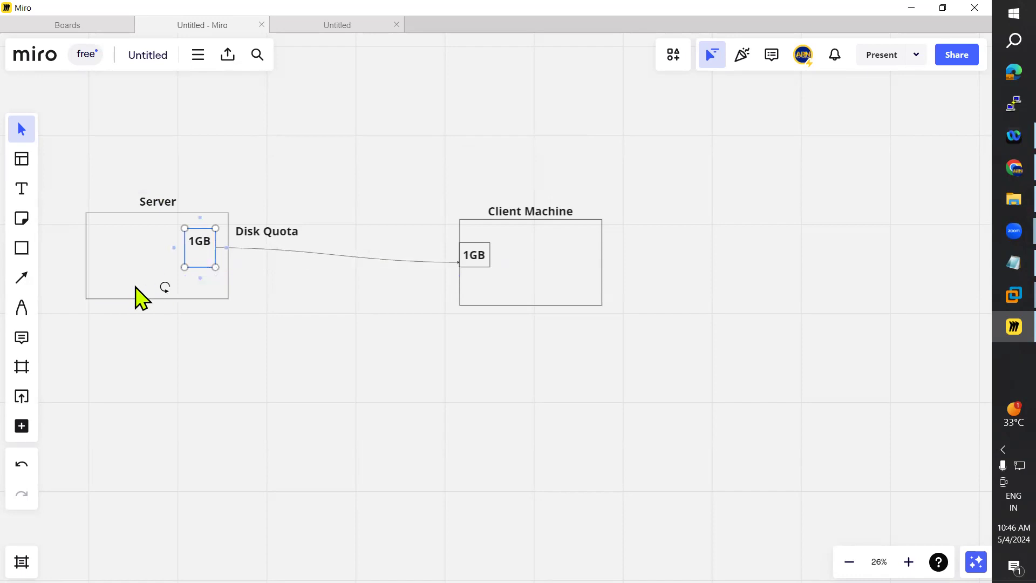
pyautogui.doubleClick(198, 253)
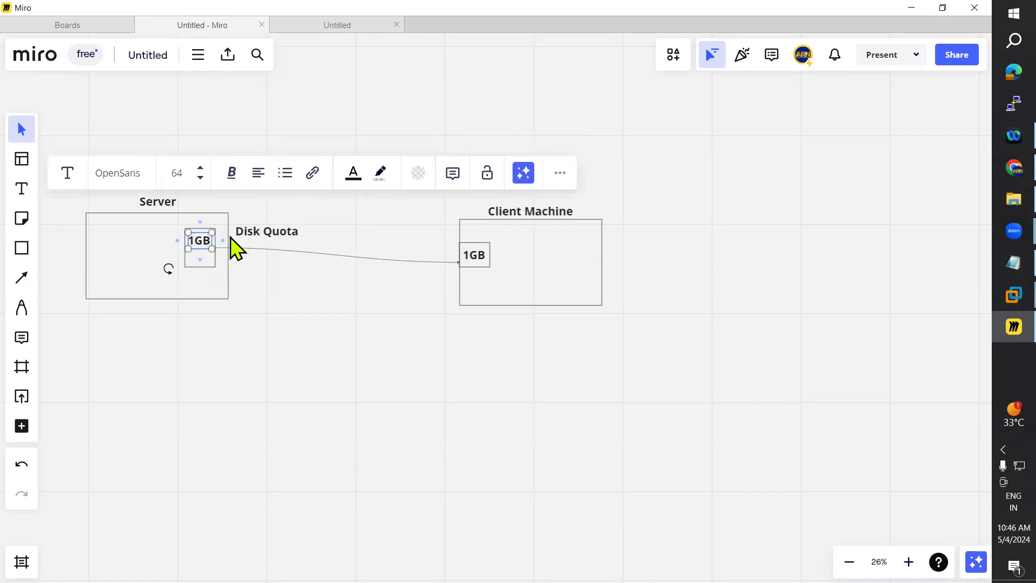
pyautogui.write('2')
pyautogui.click(306, 312)
pyautogui.moveTo(203, 245); pyautogui.dragTo(201, 252)
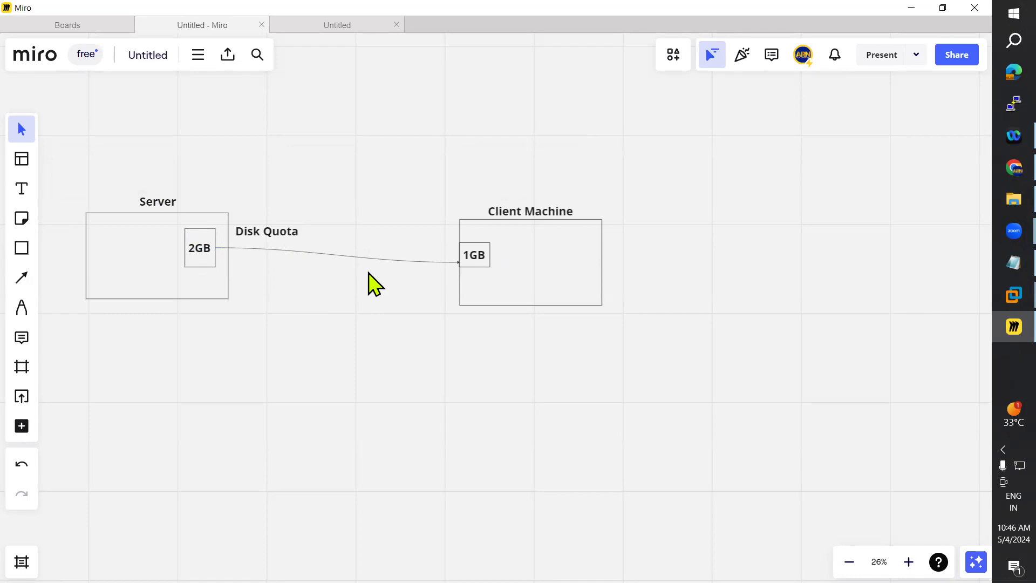
# Enlarge the small box in the Client Machine rectangle with its text changed to "2GB", and lower the "Disk Quota" label onto the arrow.
pyautogui.click(474, 259)
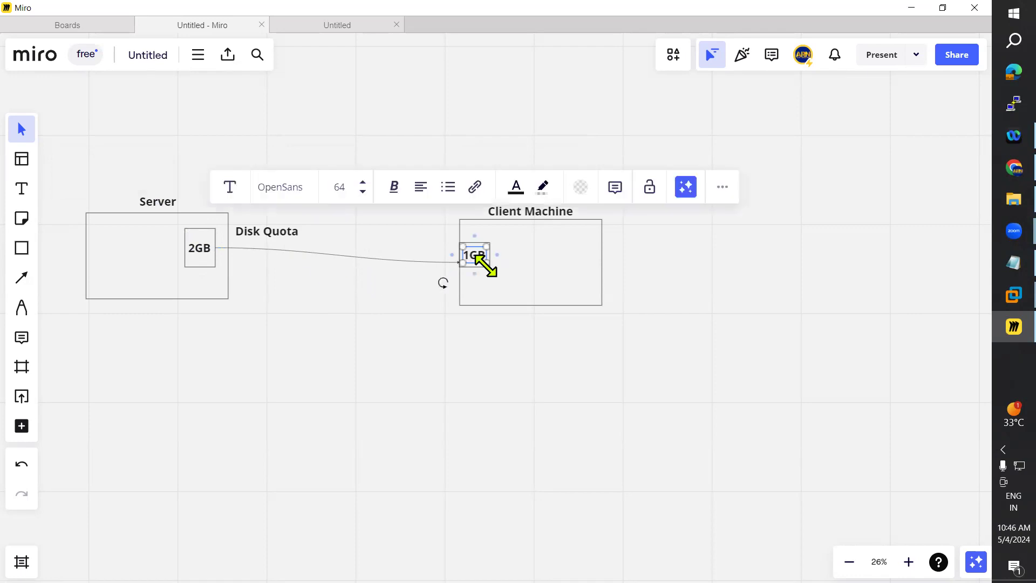
pyautogui.click(447, 312)
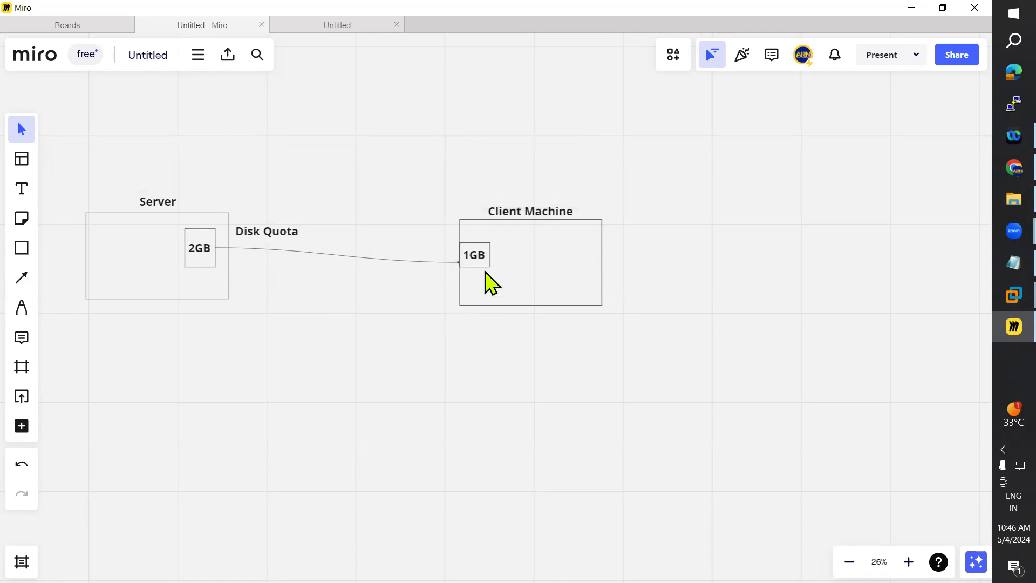
pyautogui.click(487, 265)
pyautogui.moveTo(488, 268); pyautogui.dragTo(495, 276)
pyautogui.doubleClick(468, 257)
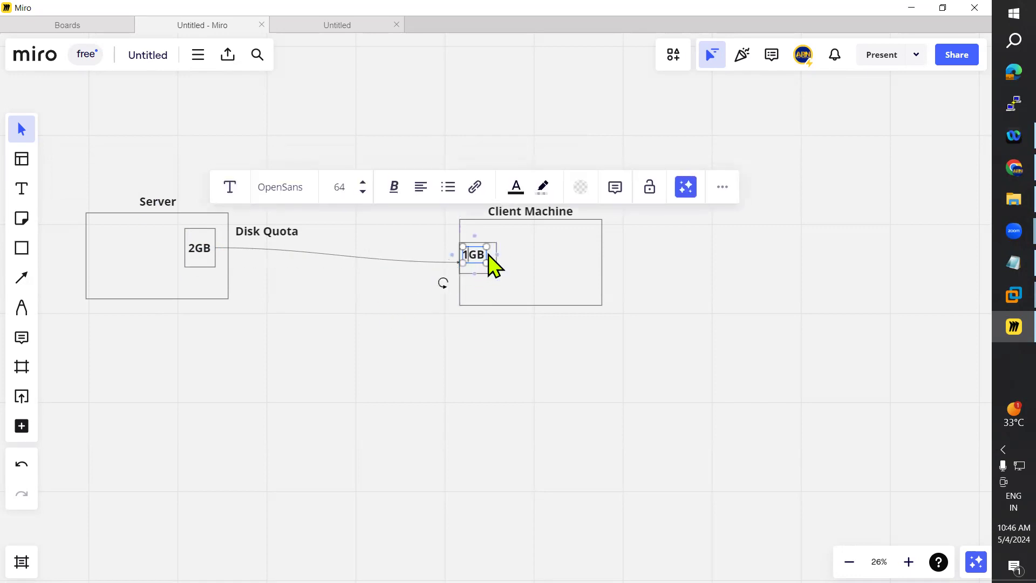
pyautogui.press('Delete')
pyautogui.write('2')
pyautogui.click(311, 363)
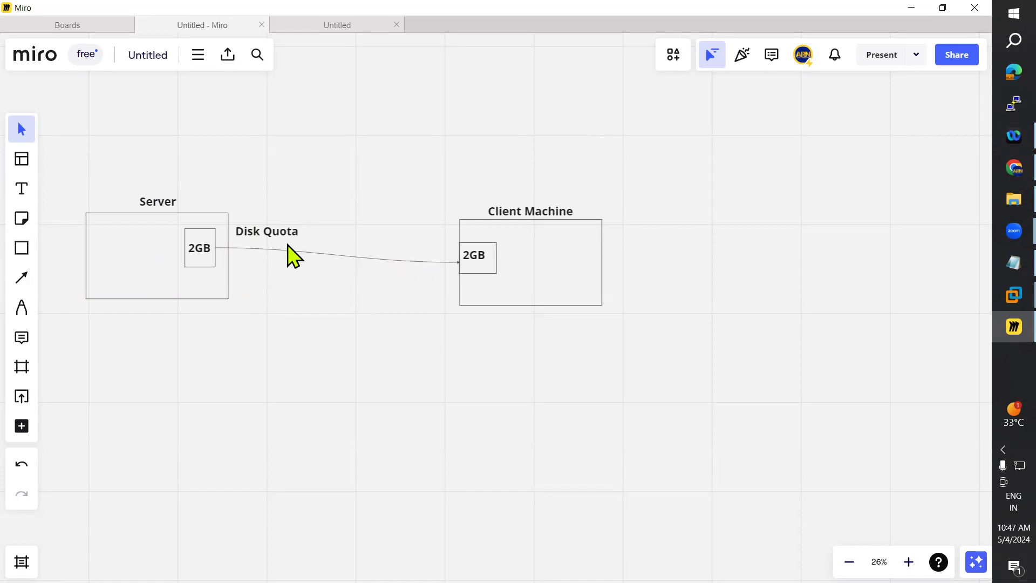
pyautogui.moveTo(275, 232); pyautogui.dragTo(281, 242)
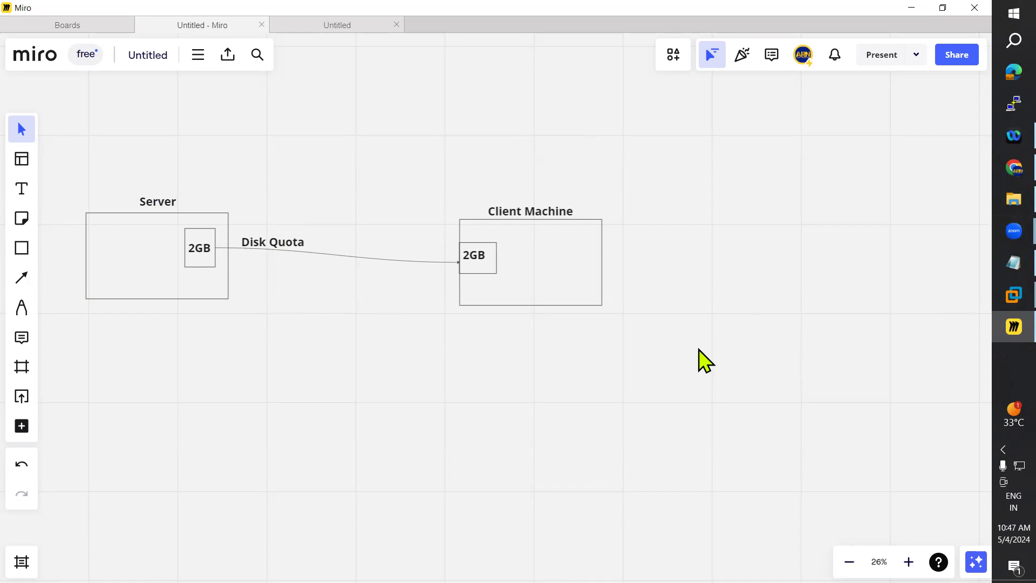
# Switch to Notepad and review the "What Is Quota Management?" section and the bullet on limiting disk space usage, highlighting each.
pyautogui.click(996, 265)
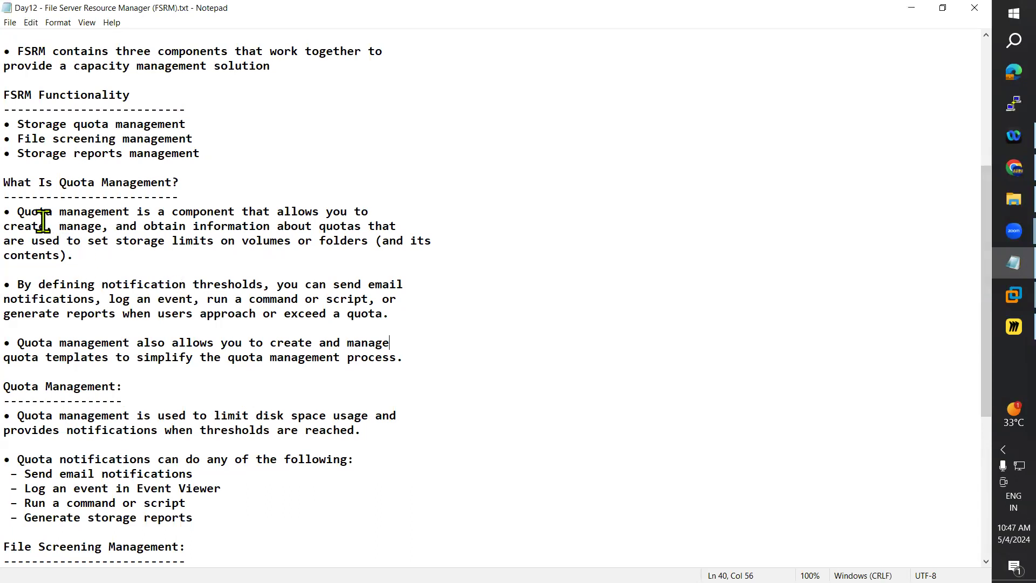
pyautogui.click(20, 182)
pyautogui.moveTo(21, 182); pyautogui.dragTo(372, 357)
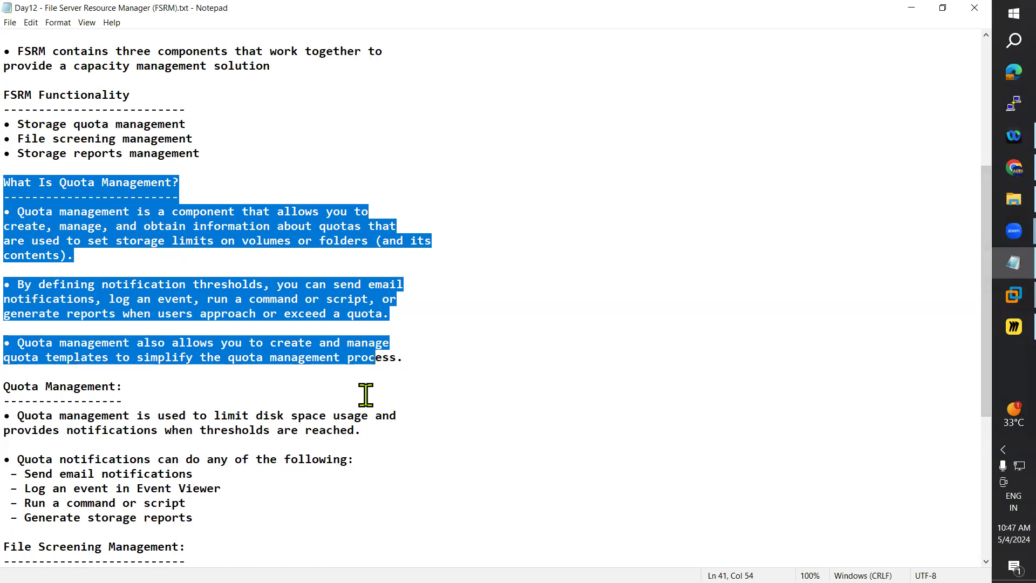
pyautogui.scroll(-4, 366, 394)
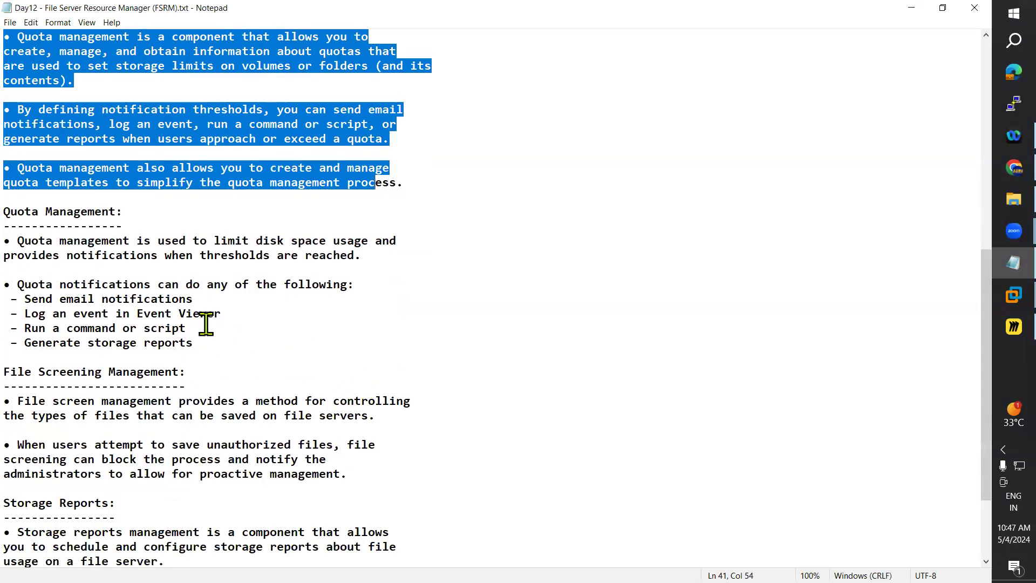
pyautogui.click(21, 206)
pyautogui.keyDown('shift'); pyautogui.click(173, 211); pyautogui.keyUp('shift')
pyautogui.moveTo(14, 242); pyautogui.dragTo(402, 241)
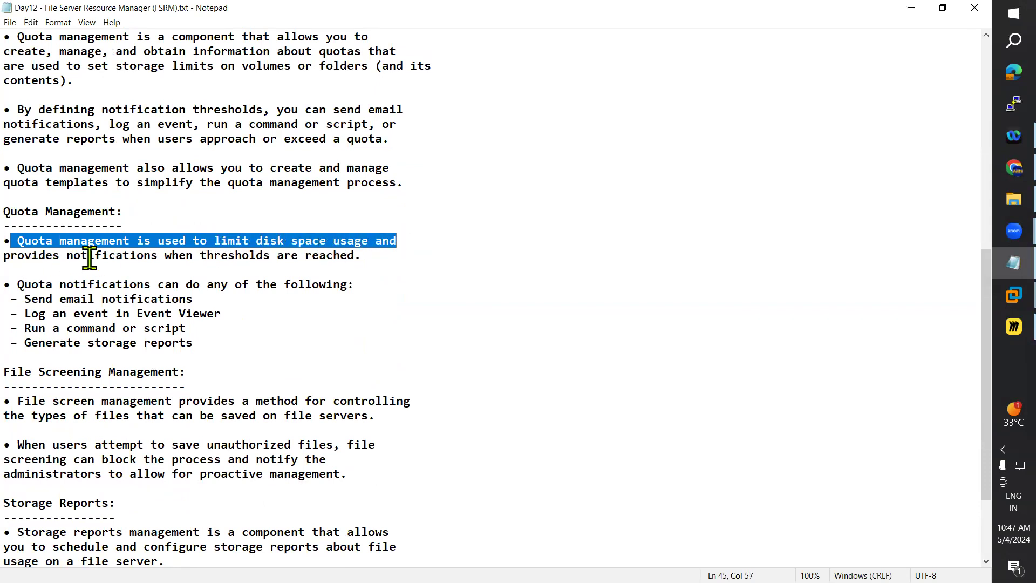
pyautogui.moveTo(396, 255); pyautogui.dragTo(22, 241)
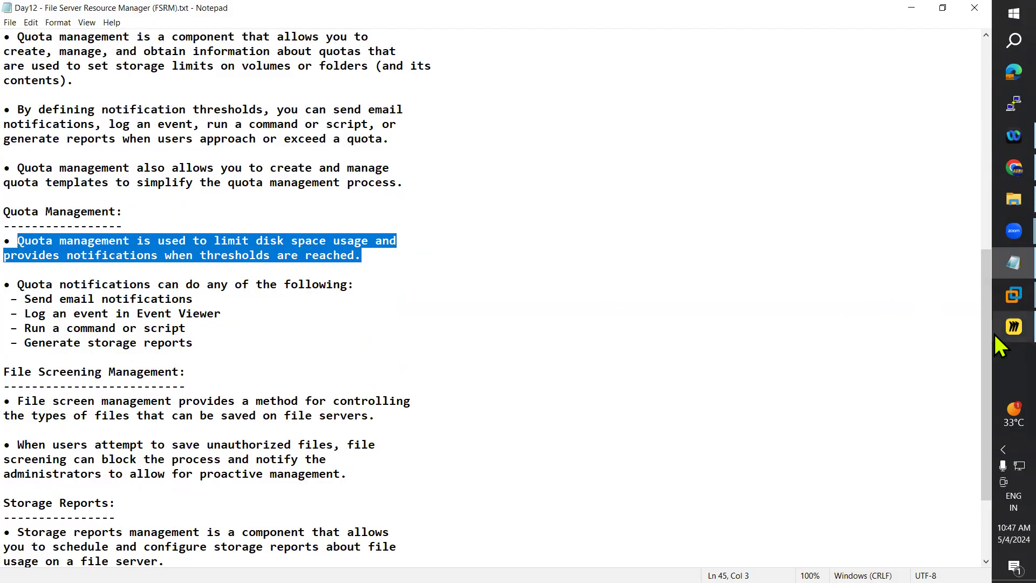
# Compare the disk quota diagram in Miro with the "Send email notifications" item in the Notepad notes.
pyautogui.click(1014, 326)
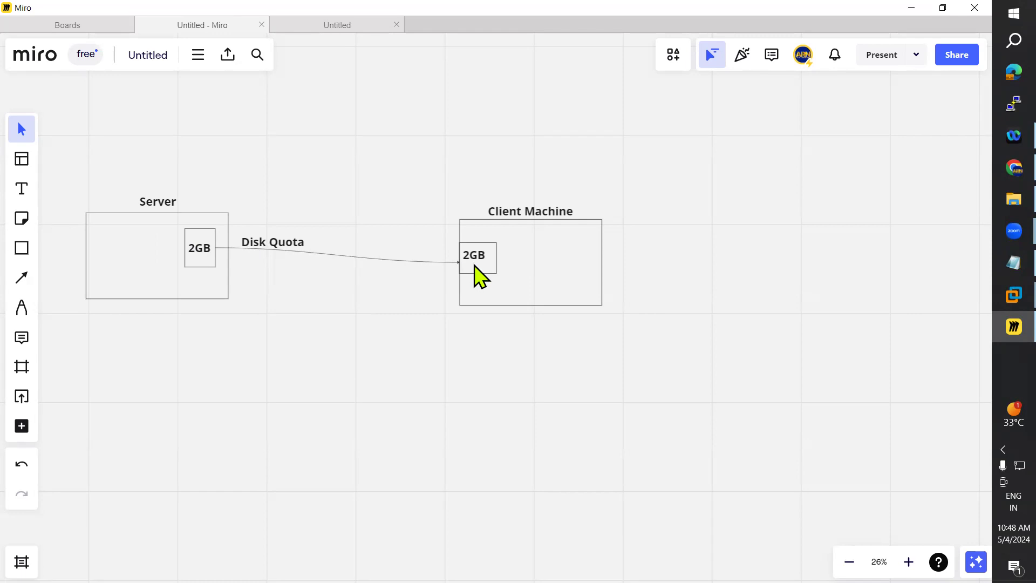
pyautogui.click(995, 259)
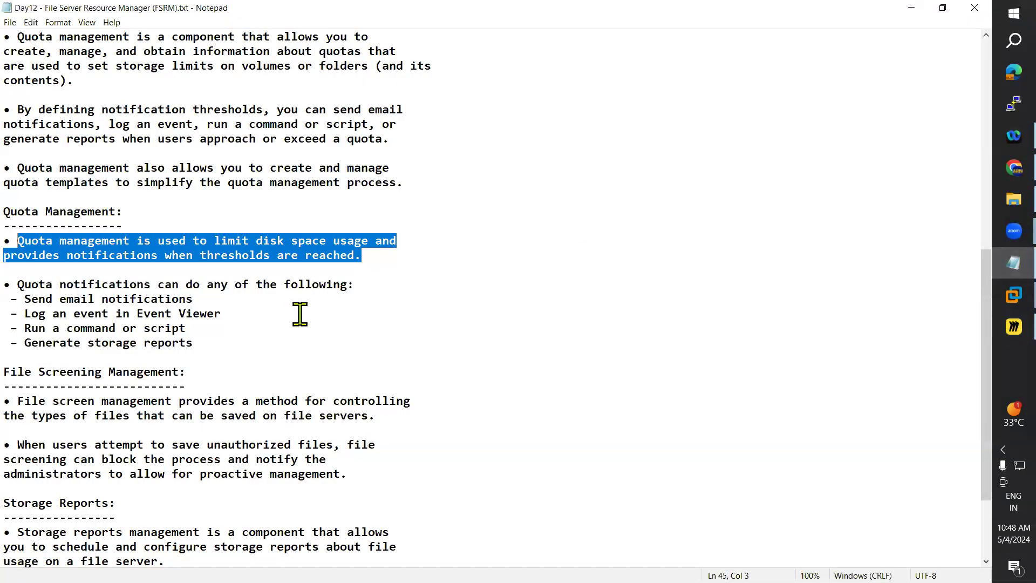
pyautogui.scroll(-1, 143, 346)
pyautogui.moveTo(24, 255); pyautogui.dragTo(193, 255)
pyautogui.click(912, 7)
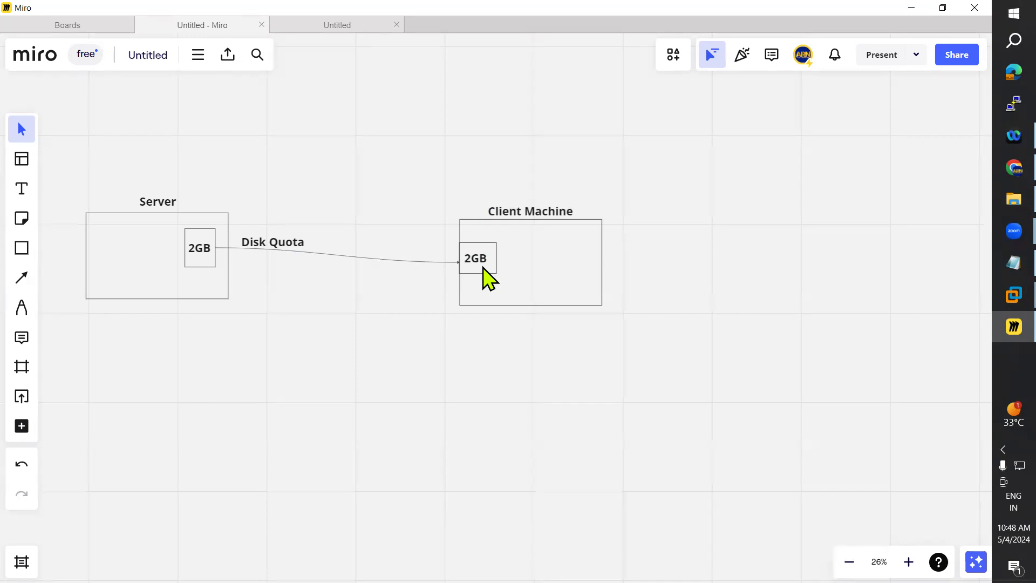
pyautogui.click(1011, 264)
pyautogui.click(79, 276)
pyautogui.moveTo(31, 255); pyautogui.dragTo(194, 257)
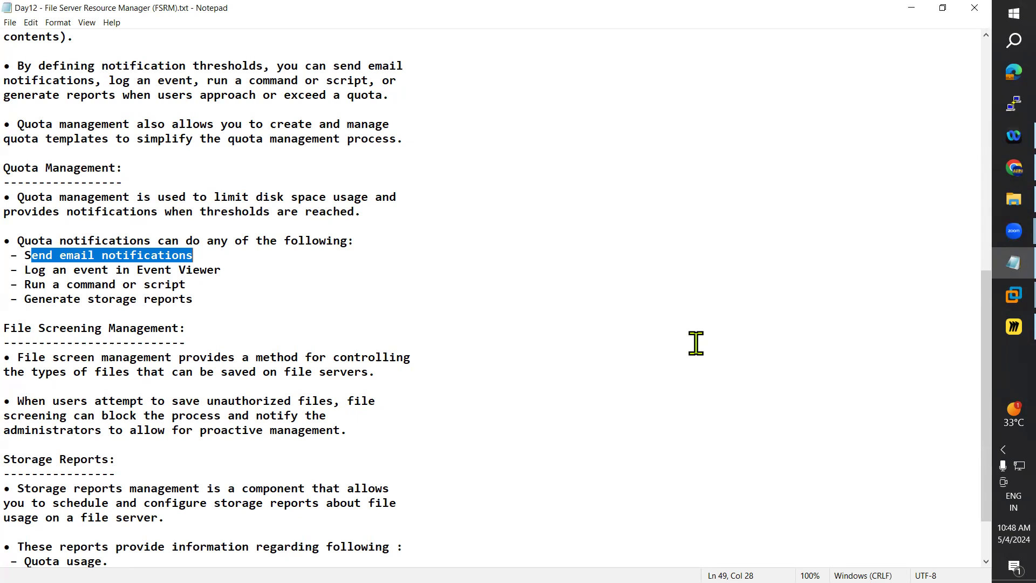
# Review the event logging, command or script and storage report items under quota notifications, and highlight the whole list of four actions.
pyautogui.moveTo(31, 270); pyautogui.dragTo(227, 269)
pyautogui.click(229, 286)
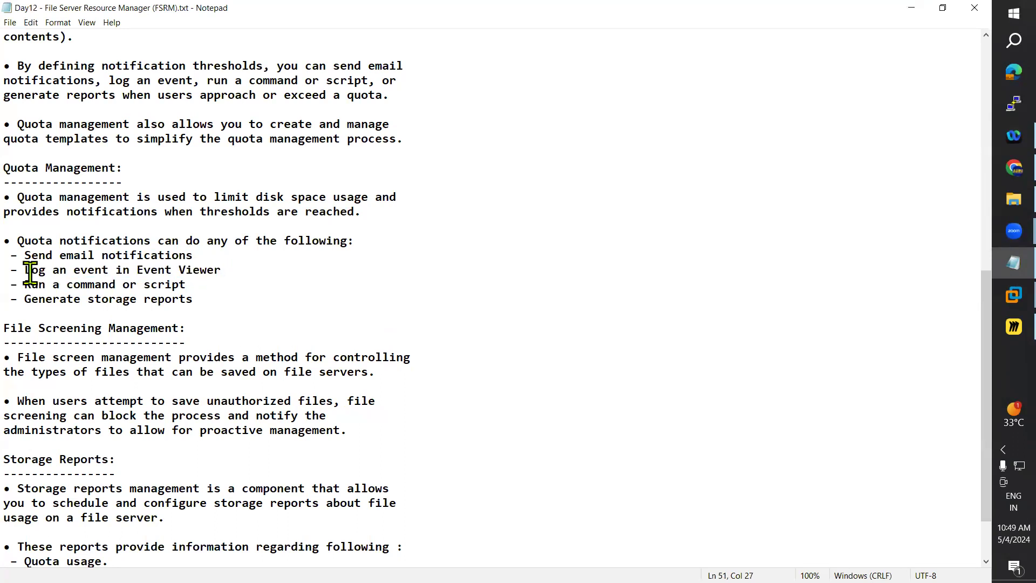
pyautogui.moveTo(24, 270); pyautogui.dragTo(227, 268)
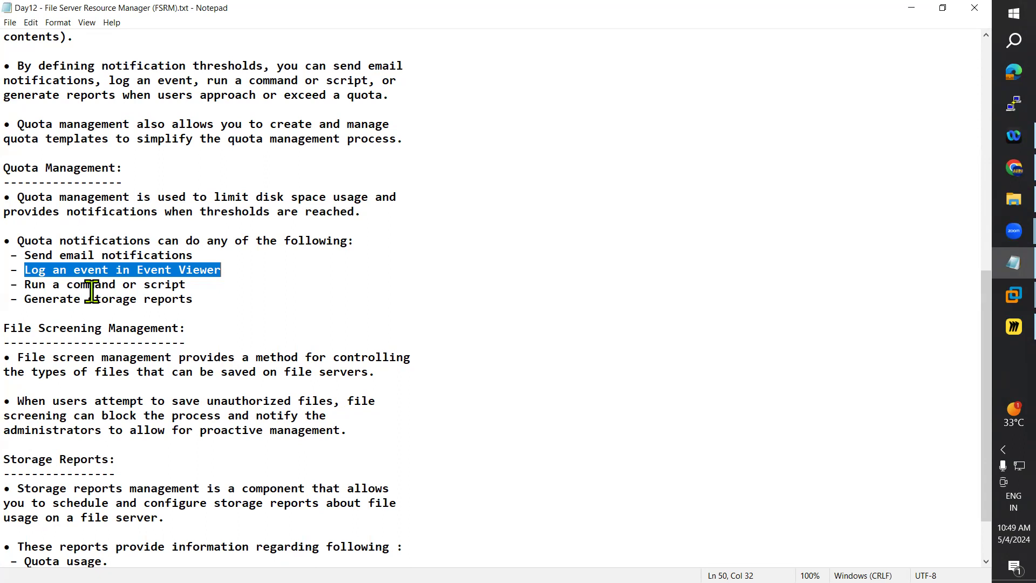
pyautogui.moveTo(31, 284); pyautogui.dragTo(184, 284)
pyautogui.moveTo(18, 299); pyautogui.dragTo(191, 300)
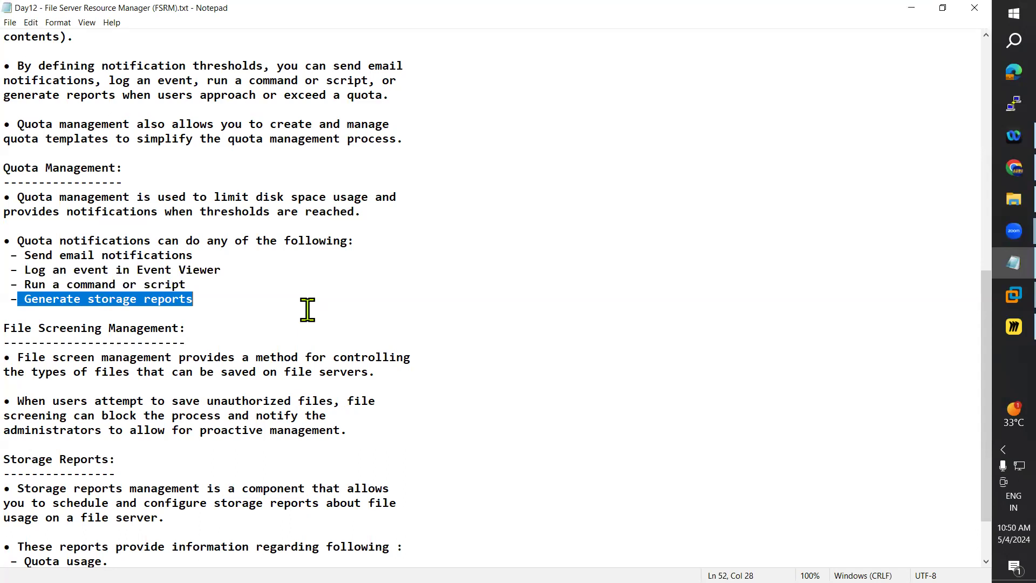
pyautogui.moveTo(230, 298); pyautogui.dragTo(20, 256)
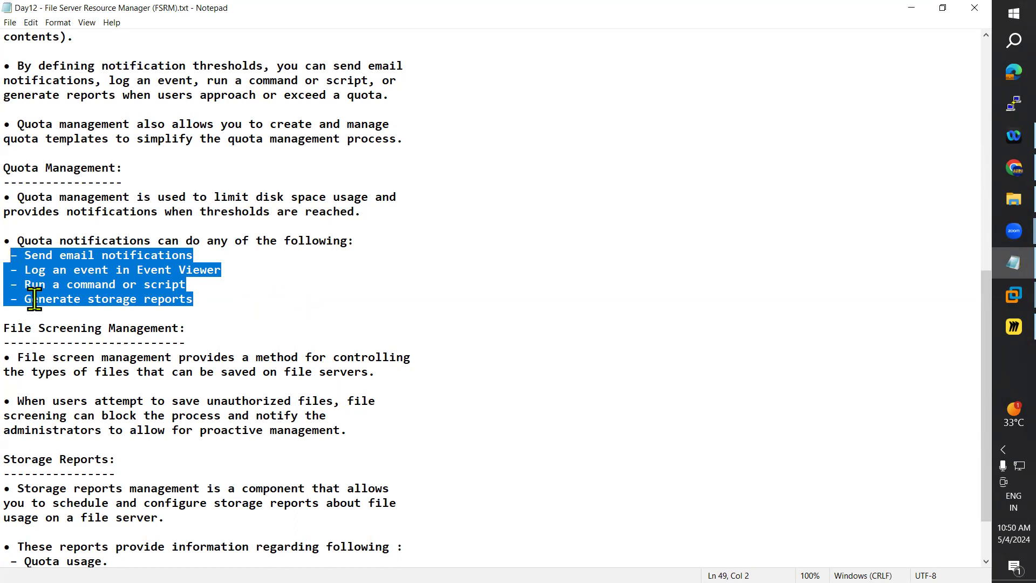
# Highlight the "File Screening Management:" heading in the notes and review the section beneath it.
pyautogui.click(35, 338)
pyautogui.moveTo(5, 328); pyautogui.dragTo(196, 326)
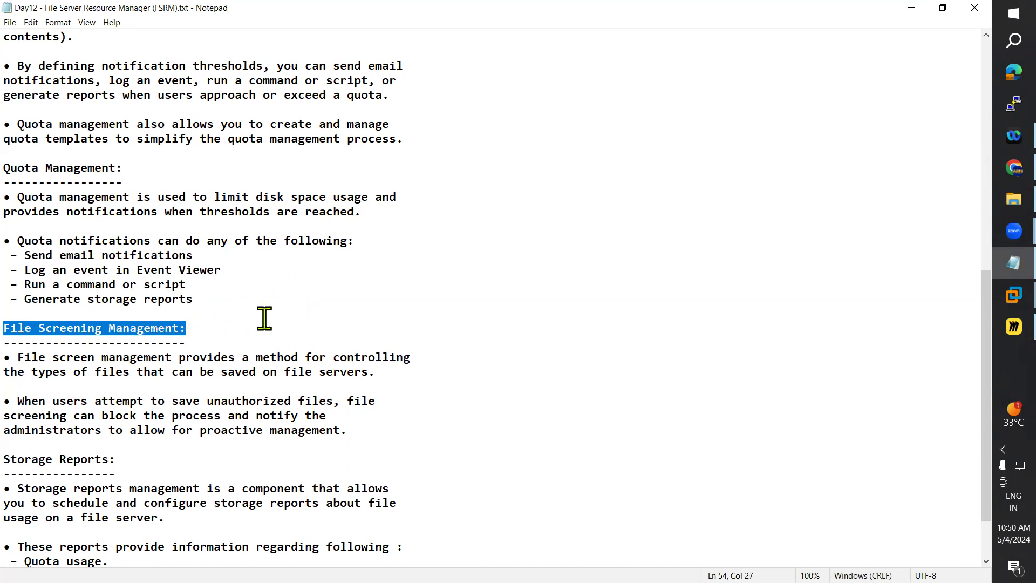
pyautogui.scroll(-2, 266, 318)
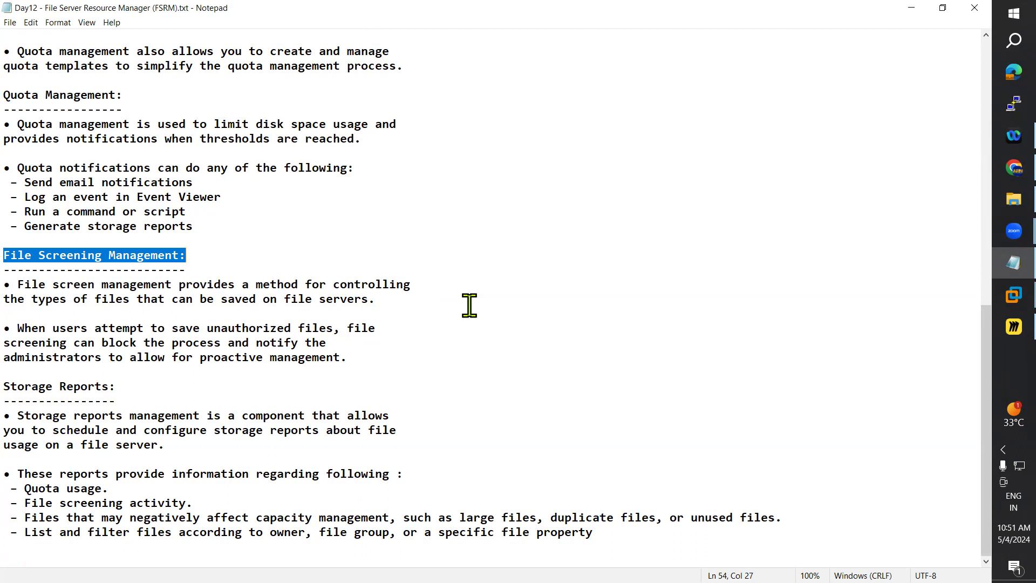
# Switch to Miro and draw a curved arrow from the Server's 2GB box down to the empty area below the Server rectangle.
pyautogui.click(1003, 330)
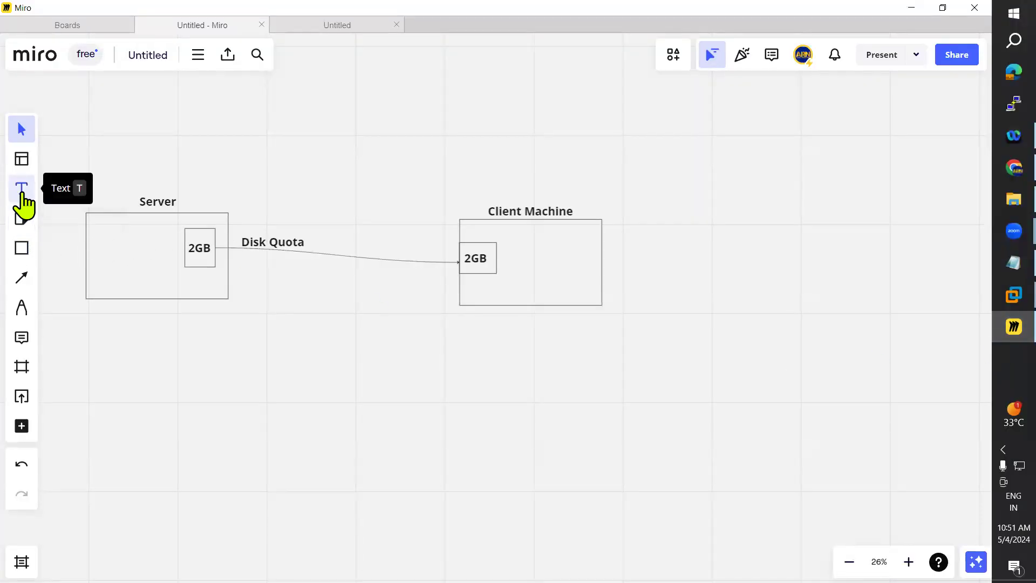
pyautogui.click(22, 278)
pyautogui.moveTo(177, 289); pyautogui.dragTo(158, 348)
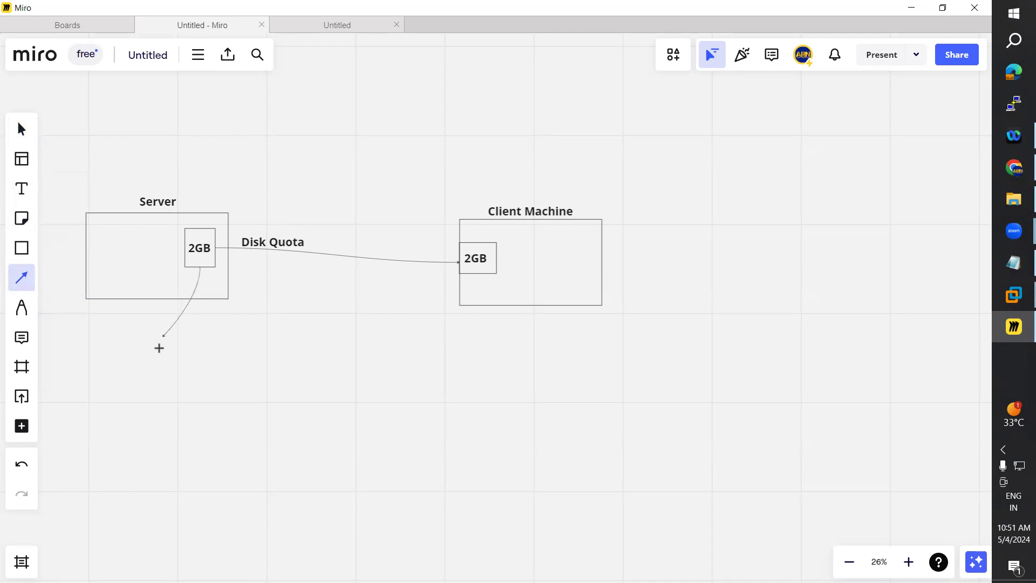
pyautogui.click(91, 346)
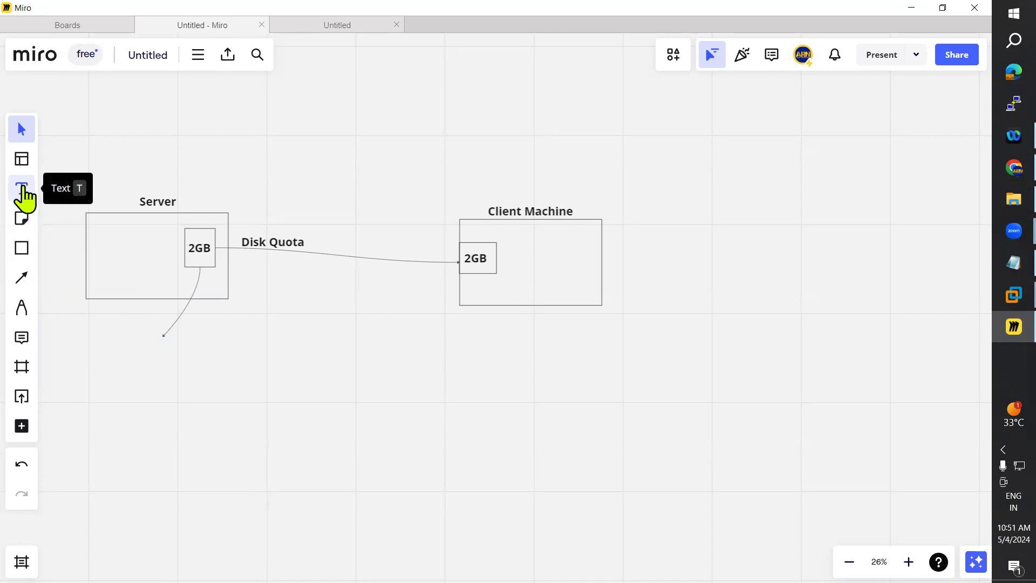
# Add a text label reading "Block MP3/MP4/JPG.GIF" below the end of the new arrow.
pyautogui.click(23, 189)
pyautogui.click(142, 349)
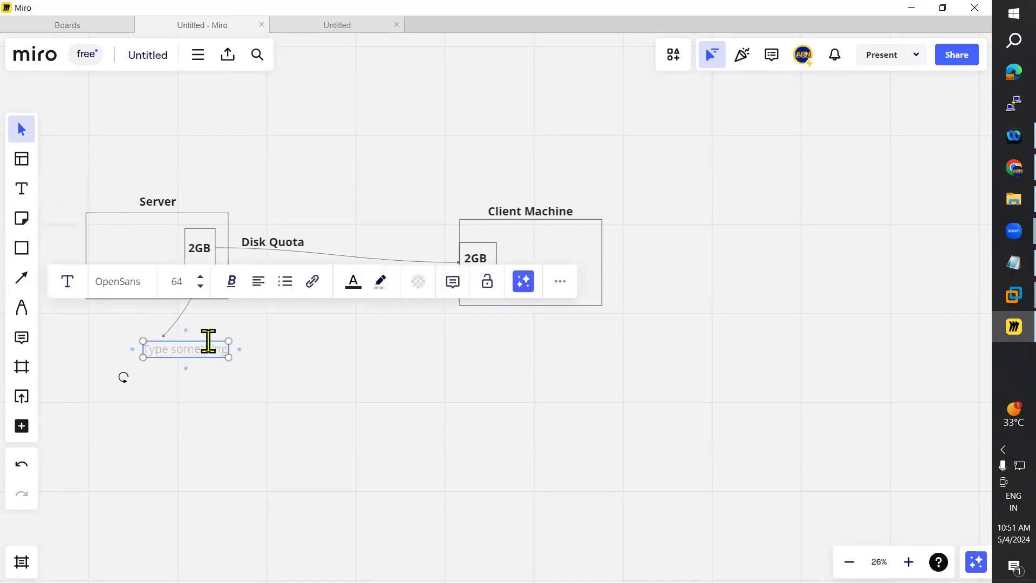
pyautogui.write('Block')
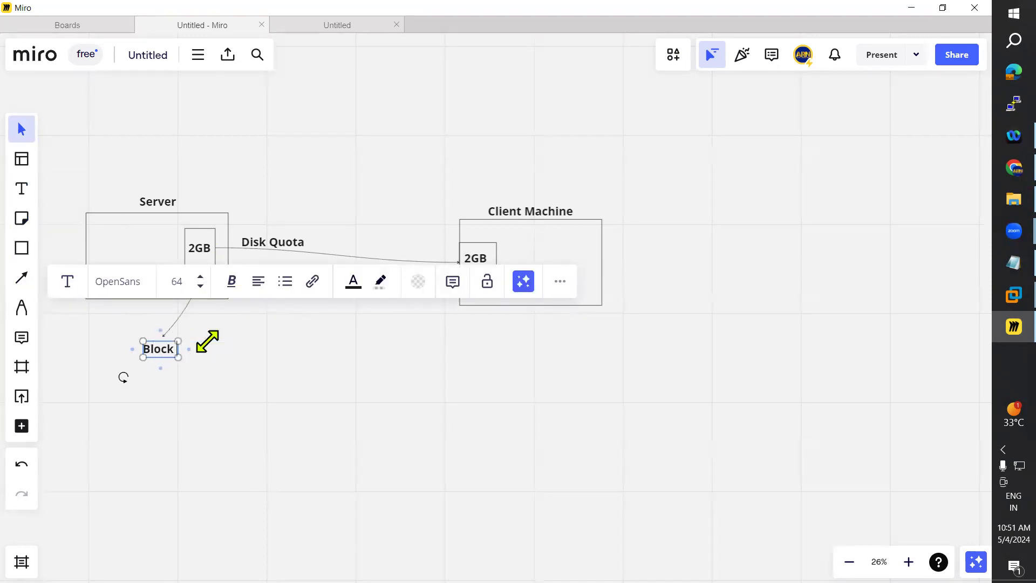
pyautogui.write(' Mp')
pyautogui.press('BackSpace')
pyautogui.press('BackSpace')
pyautogui.write('P')
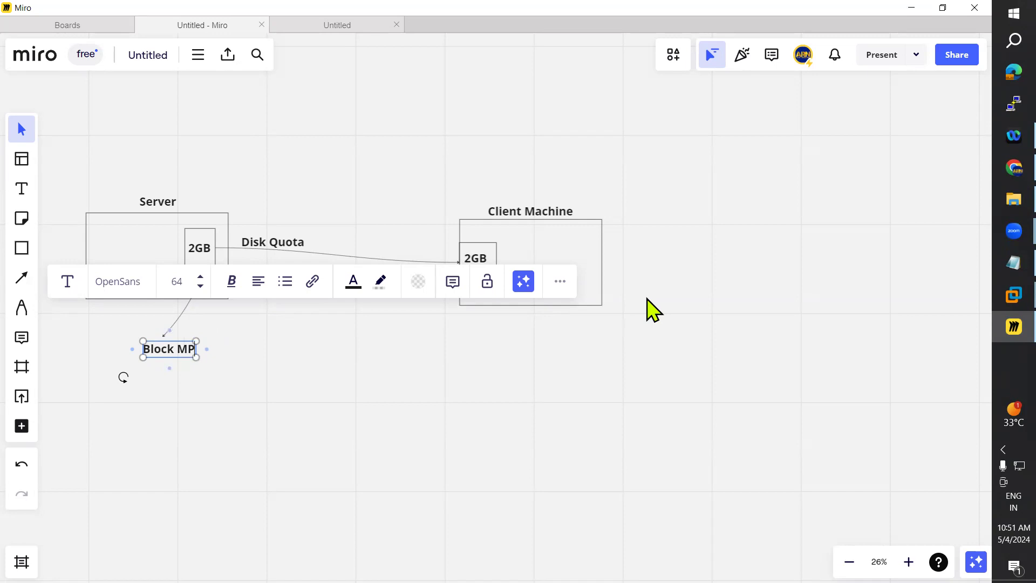
pyautogui.write('3/MP4/K')
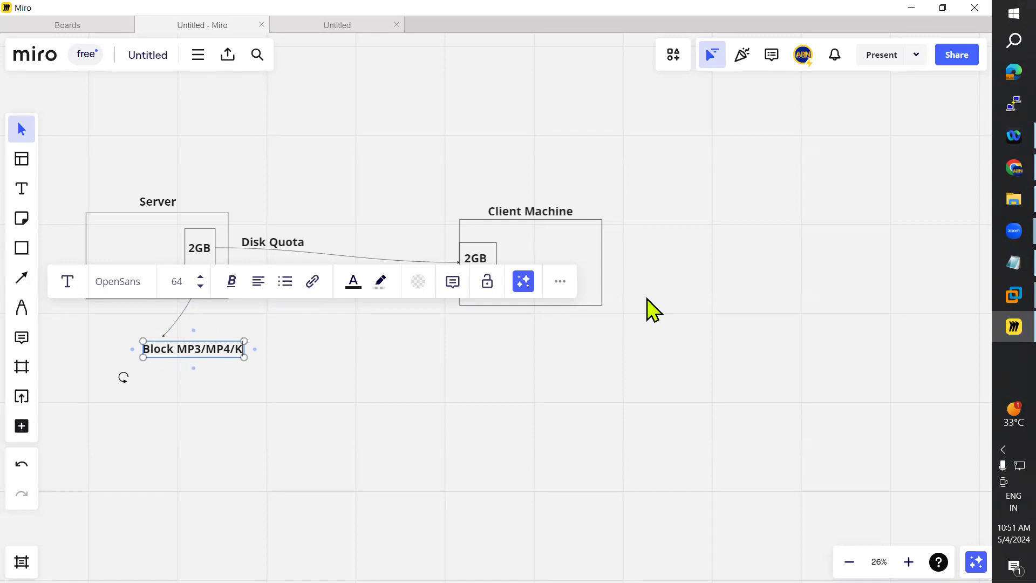
pyautogui.press('BackSpace')
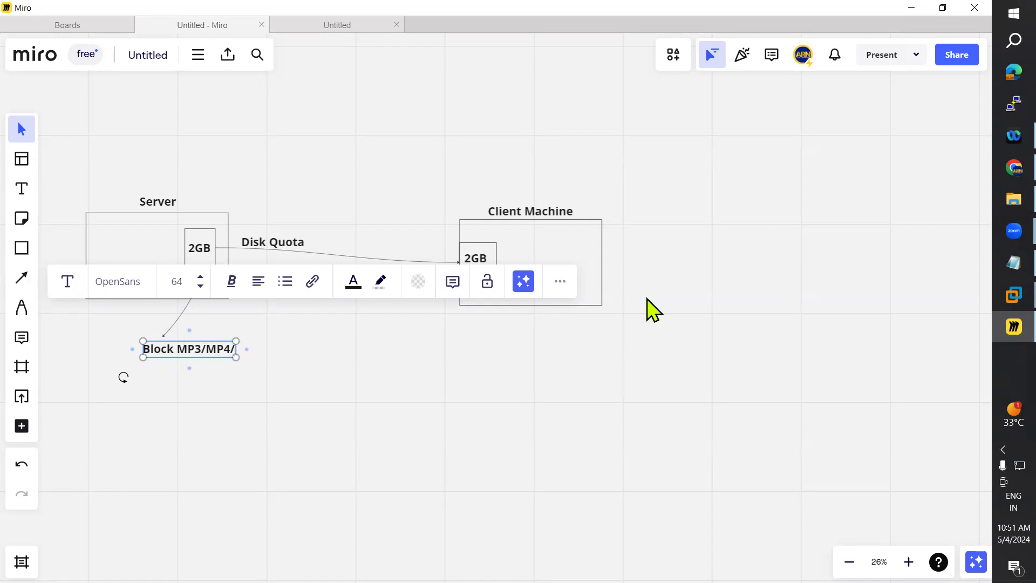
pyautogui.write('JPG.GIF')
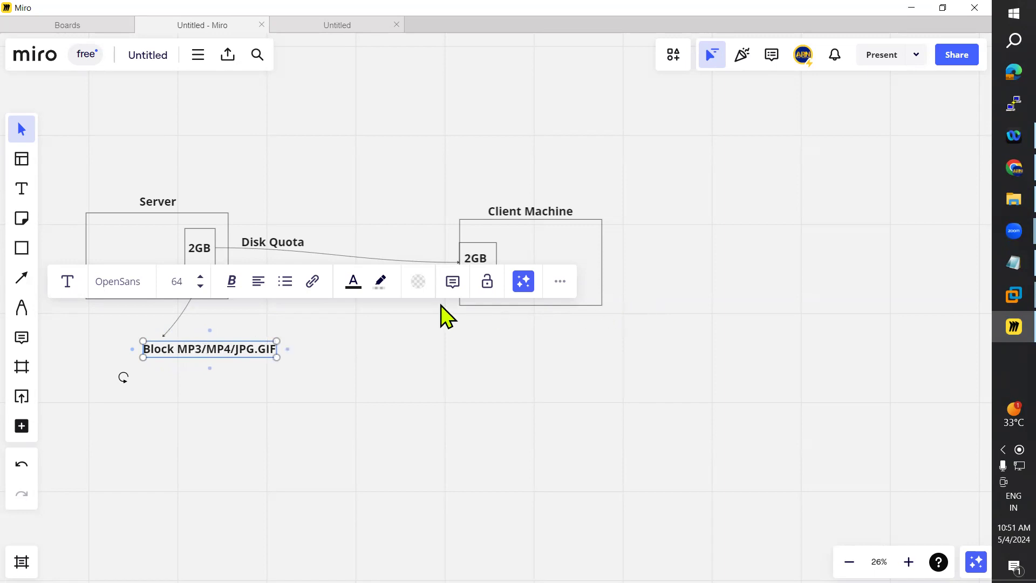
# Correct the label to "Block MP3/MP4/JPG/GIF" and move it up and left onto the arrow's end.
pyautogui.press('Left')
pyautogui.press('Left')
pyautogui.press('Left')
pyautogui.press('Left')
pyautogui.press('Delete')
pyautogui.write('/')
pyautogui.click(196, 360)
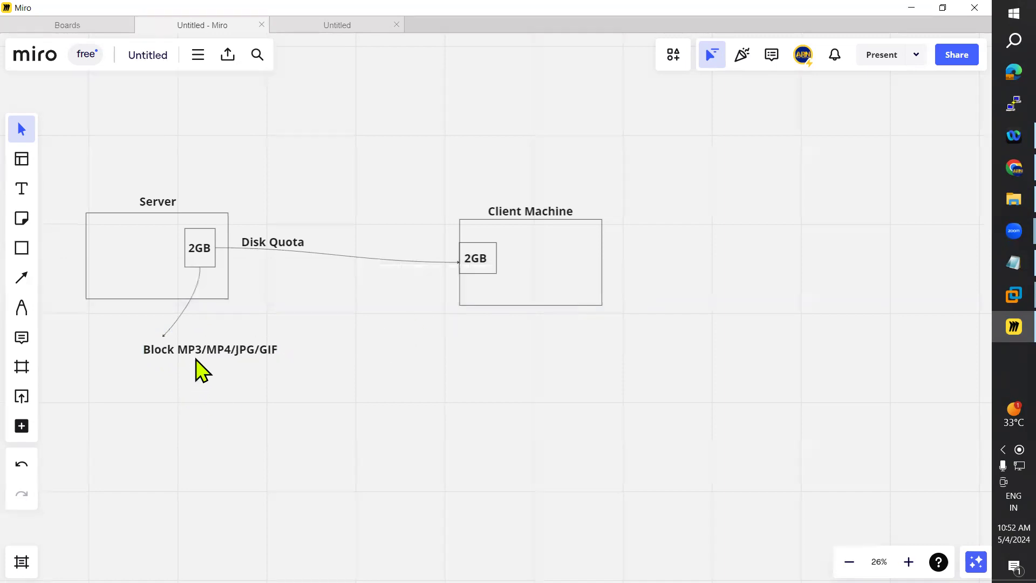
pyautogui.moveTo(199, 349); pyautogui.dragTo(179, 341)
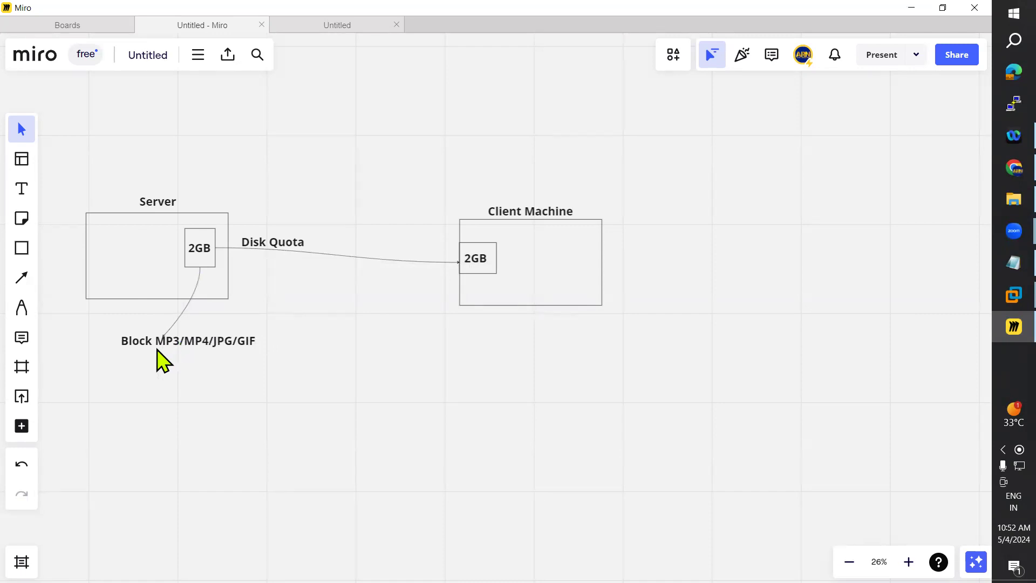
# Add a "File Screening" text label above the block label and move it slightly left, close to the arrow.
pyautogui.click(22, 190)
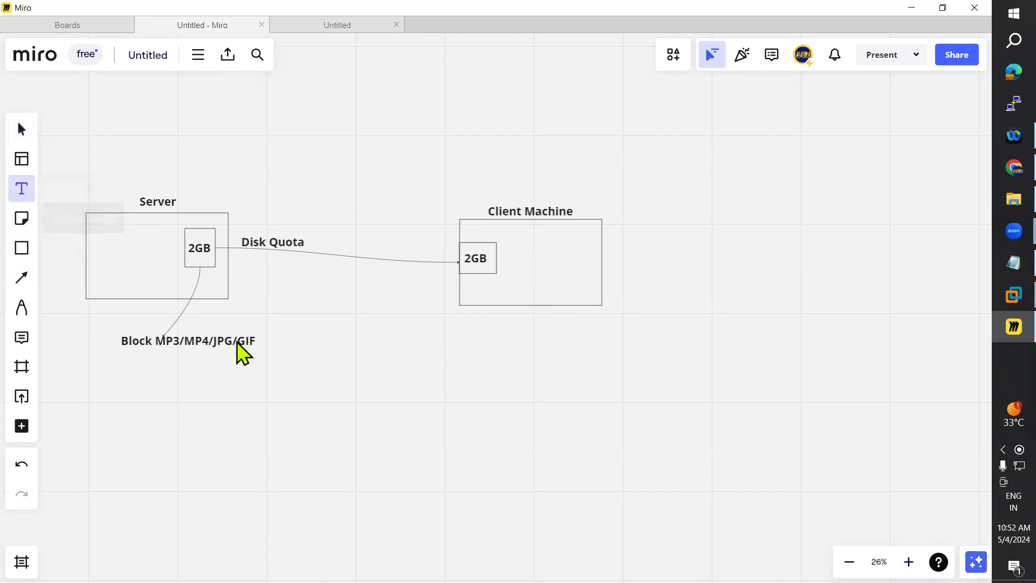
pyautogui.click(197, 314)
pyautogui.write('File Screening')
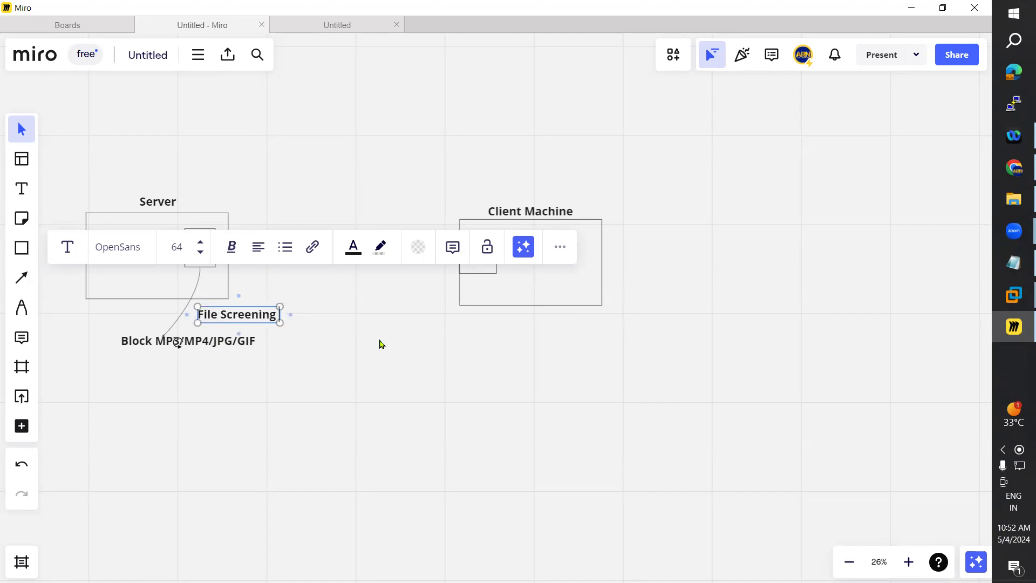
pyautogui.click(410, 370)
pyautogui.moveTo(226, 318); pyautogui.dragTo(216, 315)
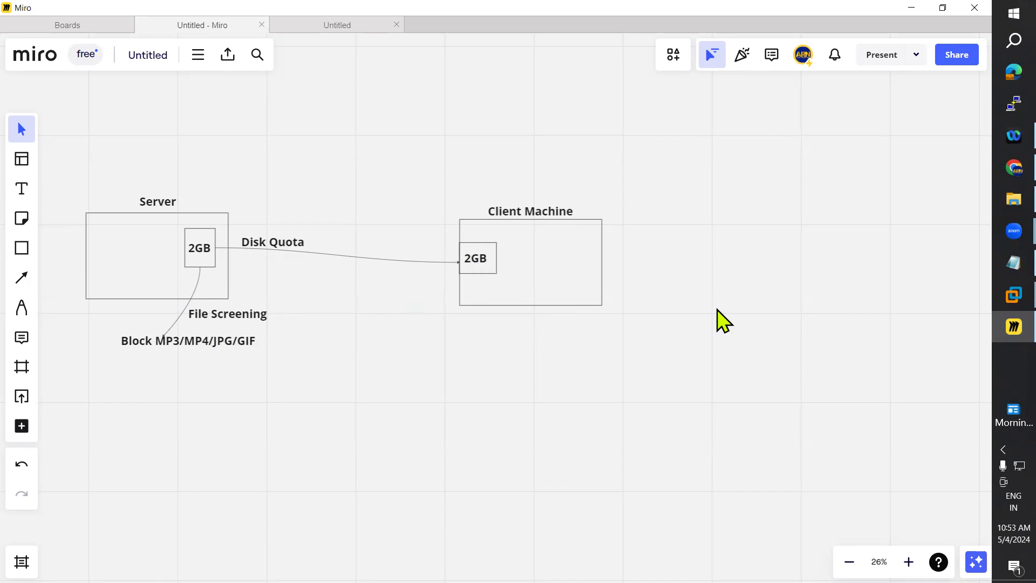
# Switch to Notepad and review both File Screening Management bullets, highlighting file type control, unauthorized files and the administrators line.
pyautogui.click(994, 263)
pyautogui.moveTo(18, 285); pyautogui.dragTo(391, 302)
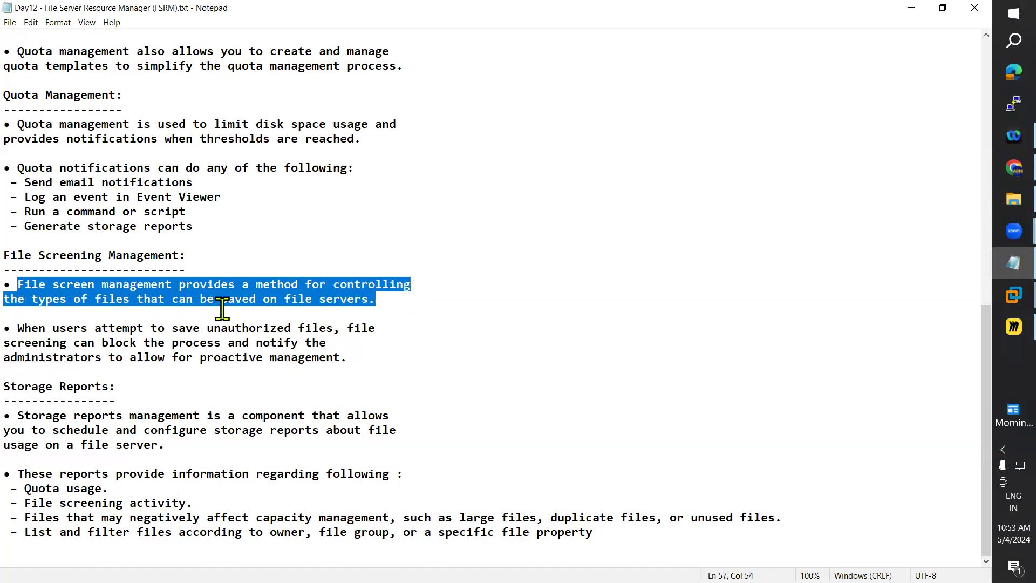
pyautogui.moveTo(389, 307); pyautogui.dragTo(21, 285)
pyautogui.moveTo(18, 329); pyautogui.dragTo(328, 336)
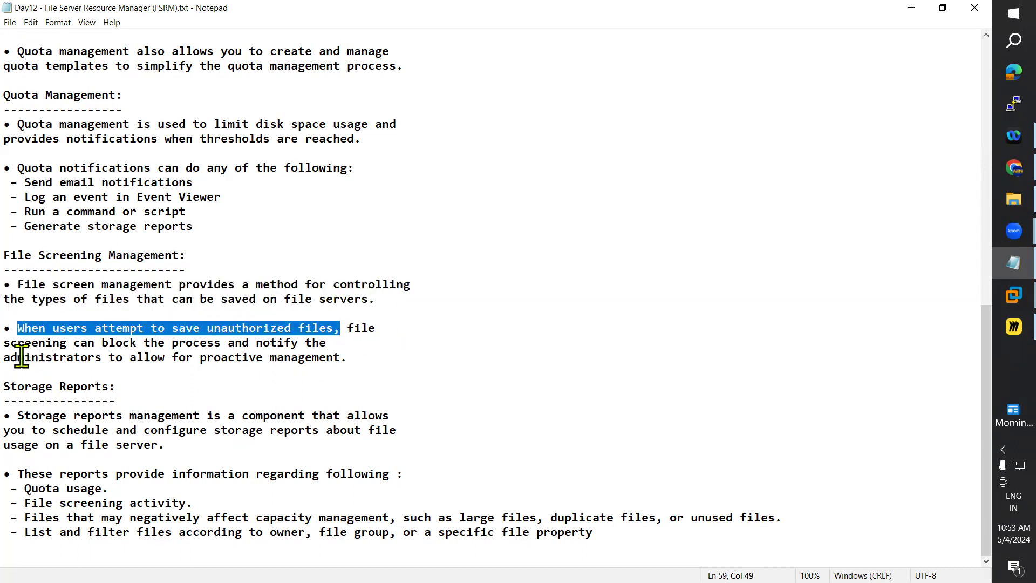
pyautogui.moveTo(22, 354); pyautogui.dragTo(351, 358)
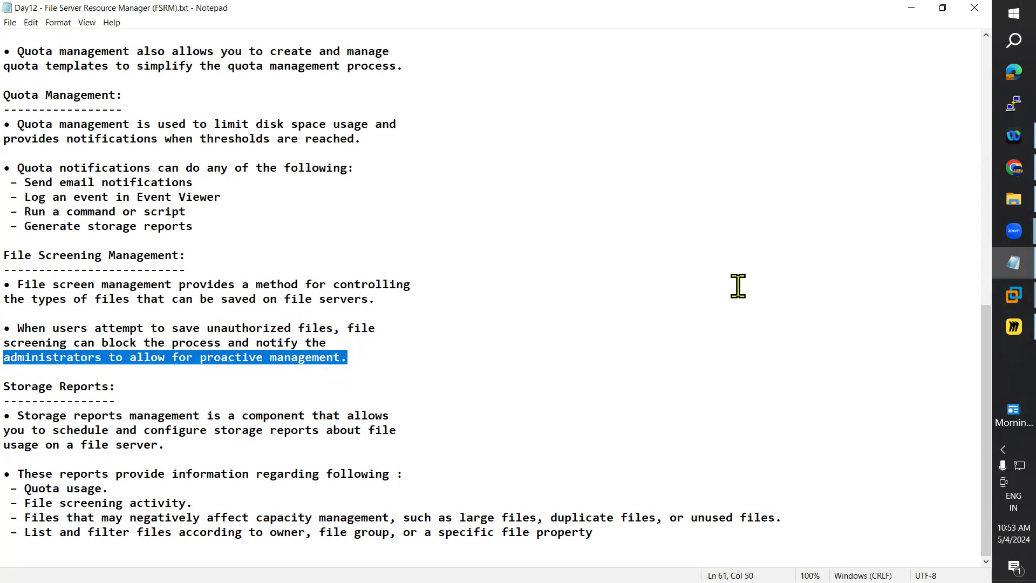
# Switch to Miro and lower the "File Screening" label to just above the "Block MP3/MP4/JPG/GIF" label.
pyautogui.click(997, 334)
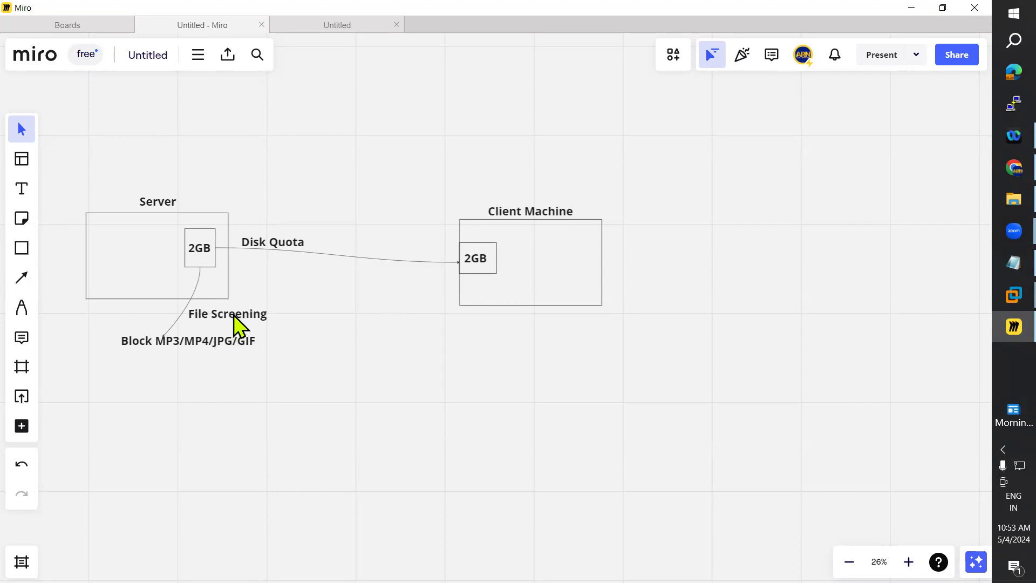
pyautogui.moveTo(238, 313); pyautogui.dragTo(235, 324)
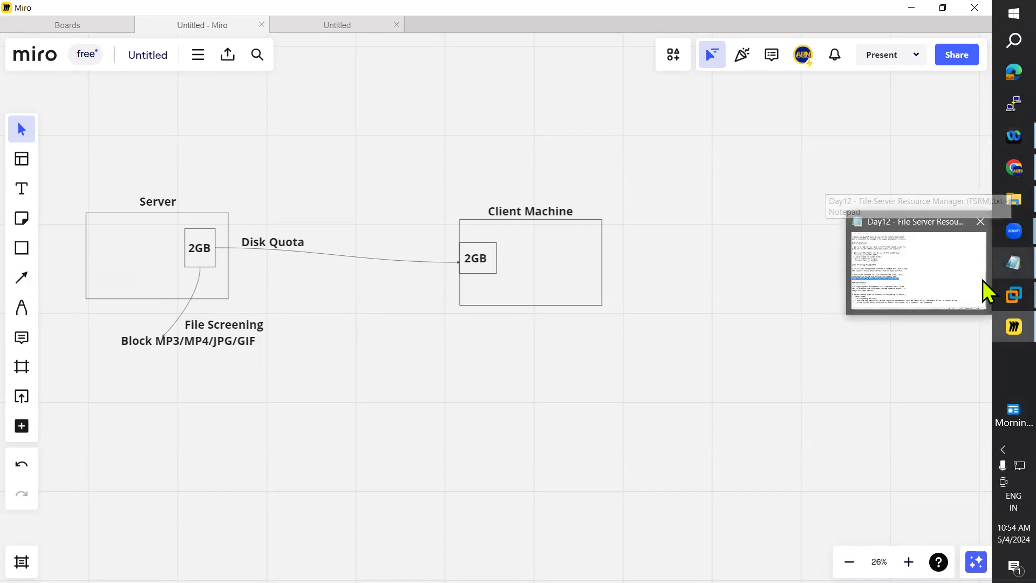
# Review the Storage Reports section in Notepad, highlighting its heading and "usage on a file server.", and compare it with the Miro diagram.
pyautogui.click(983, 280)
pyautogui.click(272, 399)
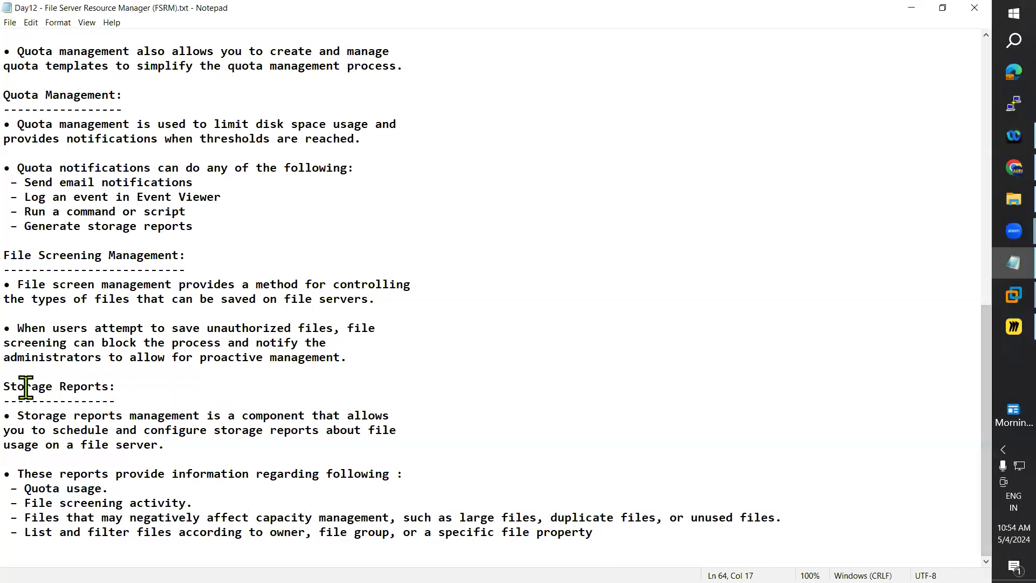
pyautogui.moveTo(7, 386); pyautogui.dragTo(125, 387)
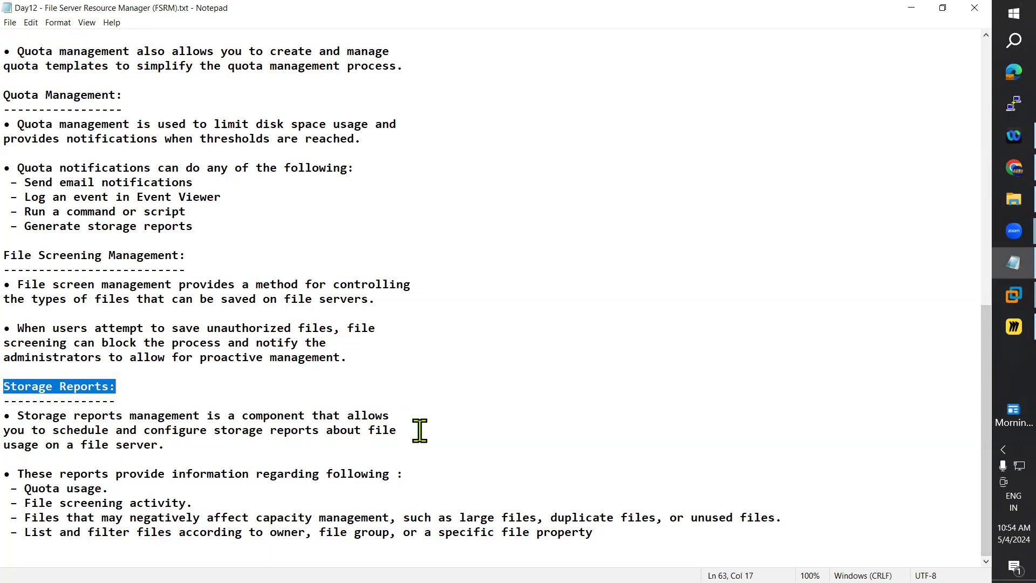
pyautogui.moveTo(16, 445); pyautogui.dragTo(262, 454)
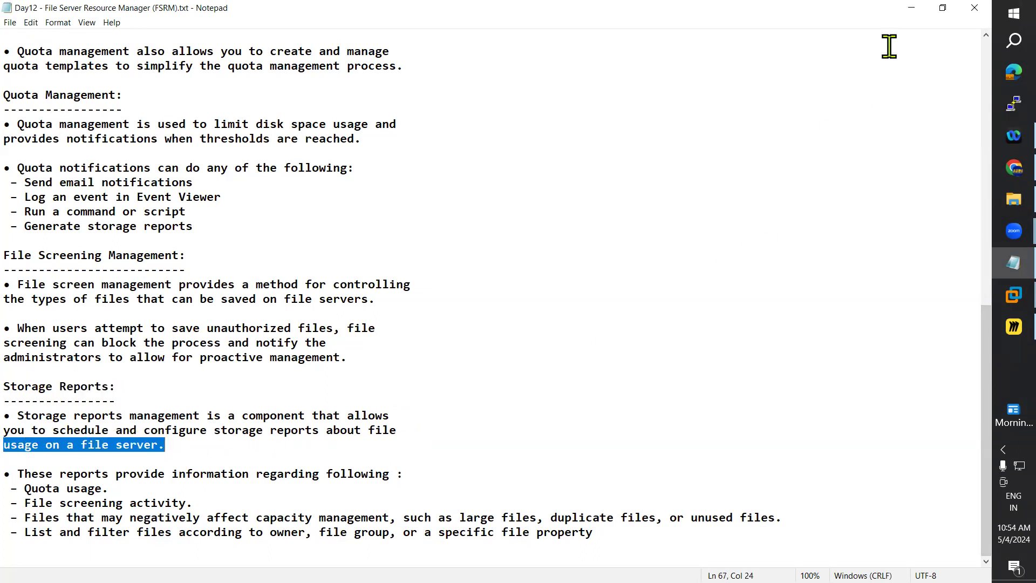
pyautogui.click(912, 8)
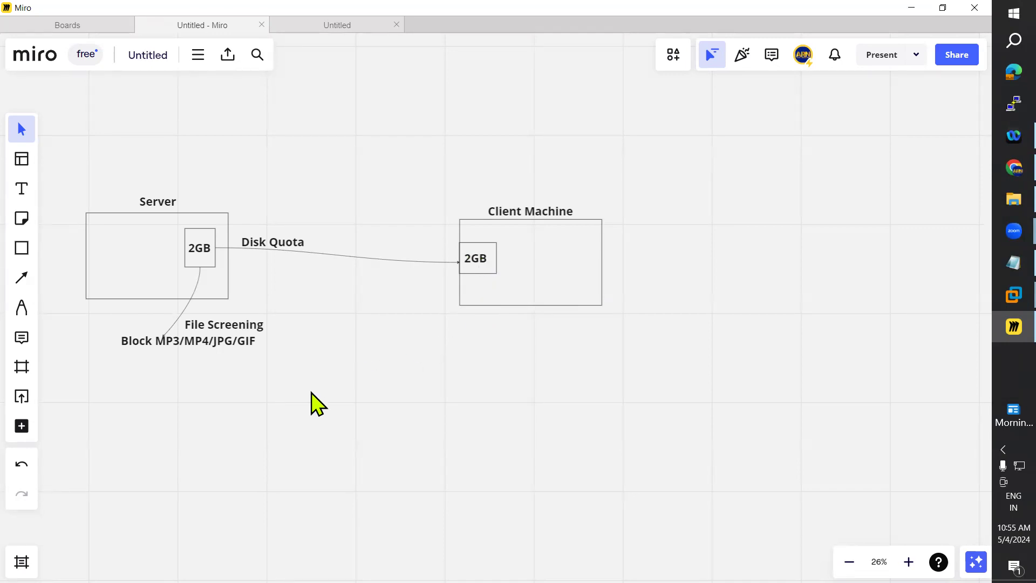
pyautogui.hotkey('alt', 'Tab')
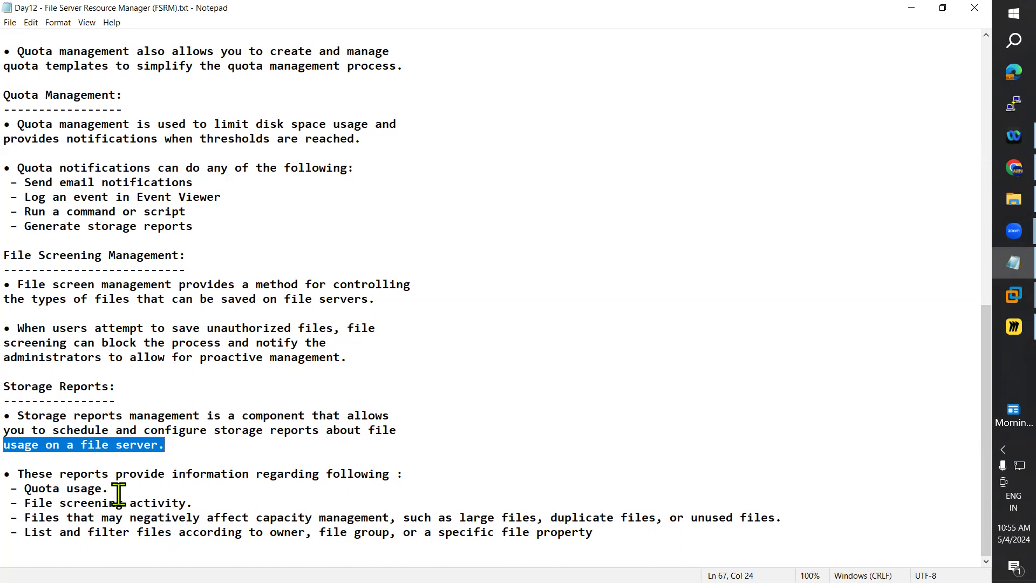
# Review the storage report items on quota usage, file screening activity and large, duplicate or unused files, comparing them with the Miro diagram.
pyautogui.moveTo(18, 474); pyautogui.dragTo(389, 473)
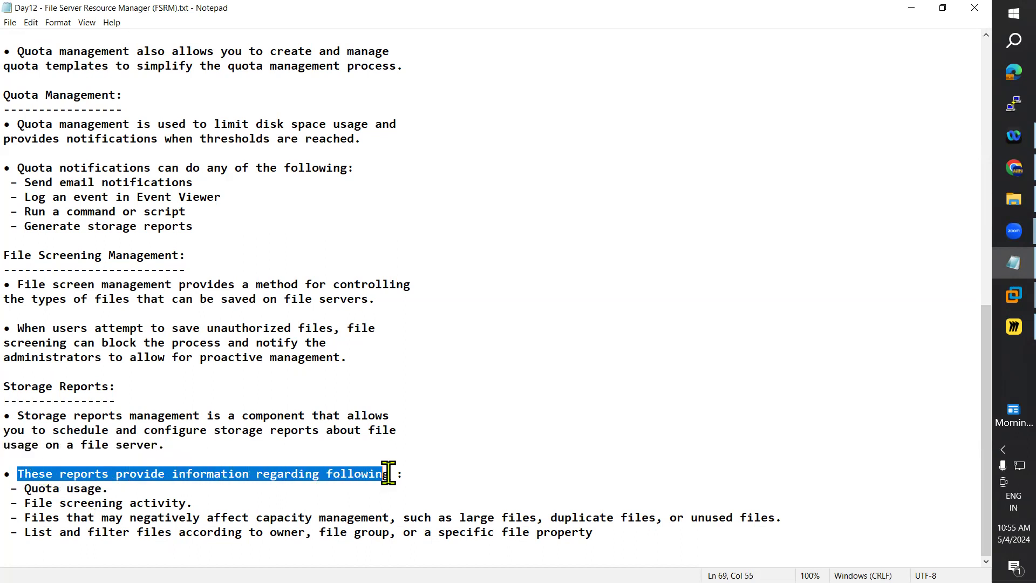
pyautogui.moveTo(24, 489); pyautogui.dragTo(102, 489)
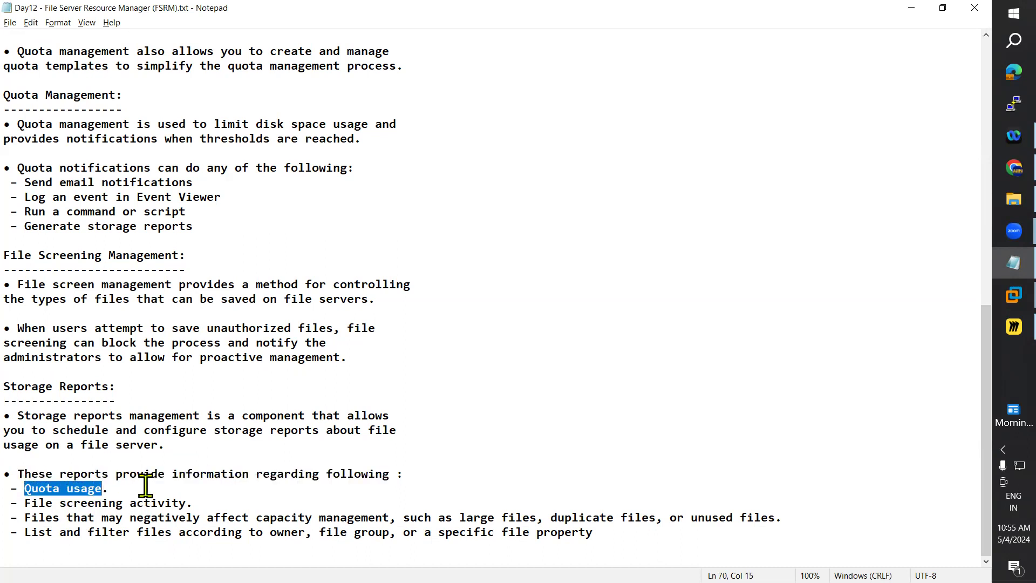
pyautogui.hotkey('alt', 'Tab')
pyautogui.hotkey('alt', 'Tab')
pyautogui.moveTo(32, 503); pyautogui.dragTo(200, 510)
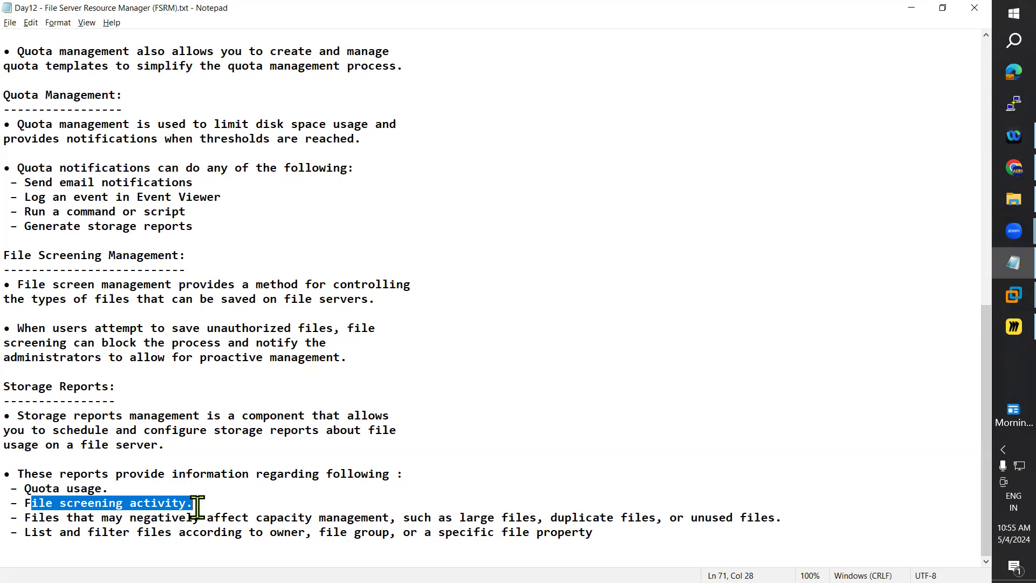
pyautogui.hotkey('alt', 'Tab')
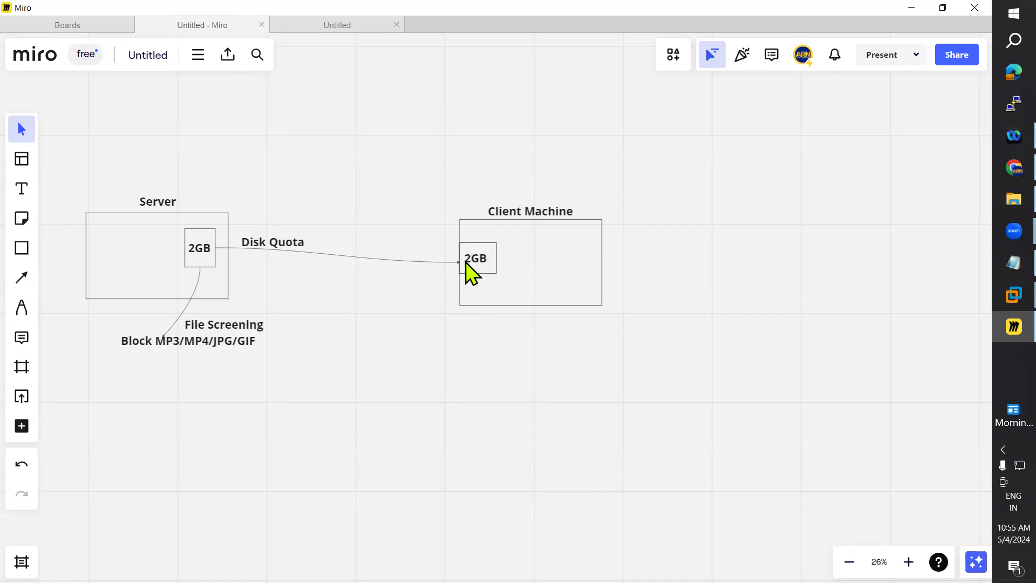
pyautogui.hotkey('alt', 'Tab')
pyautogui.moveTo(25, 518); pyautogui.dragTo(755, 529)
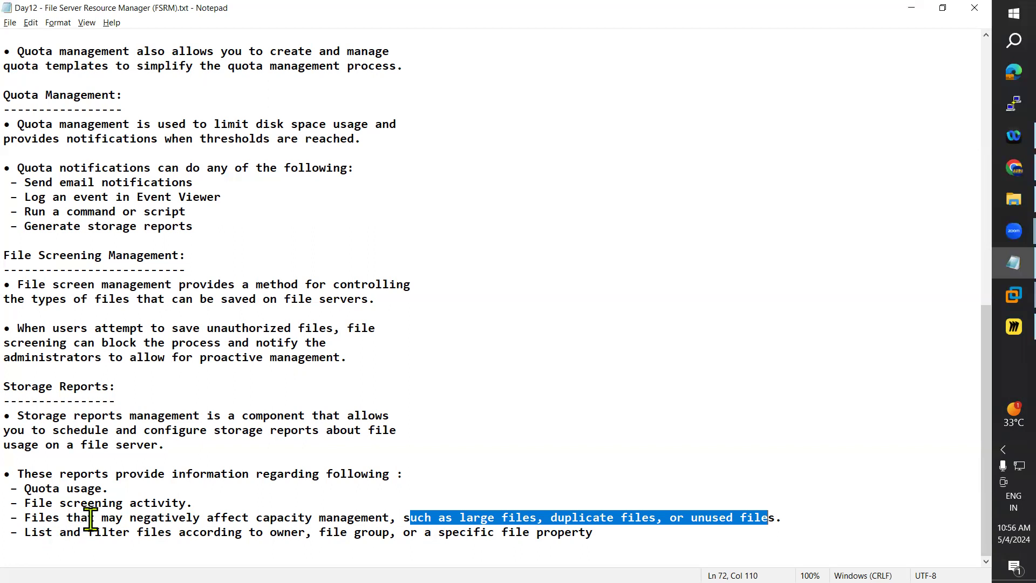
# Open the Windows B07 folder from the desktop in a maximized window and look through its files to the end of the list.
pyautogui.press('super+d')
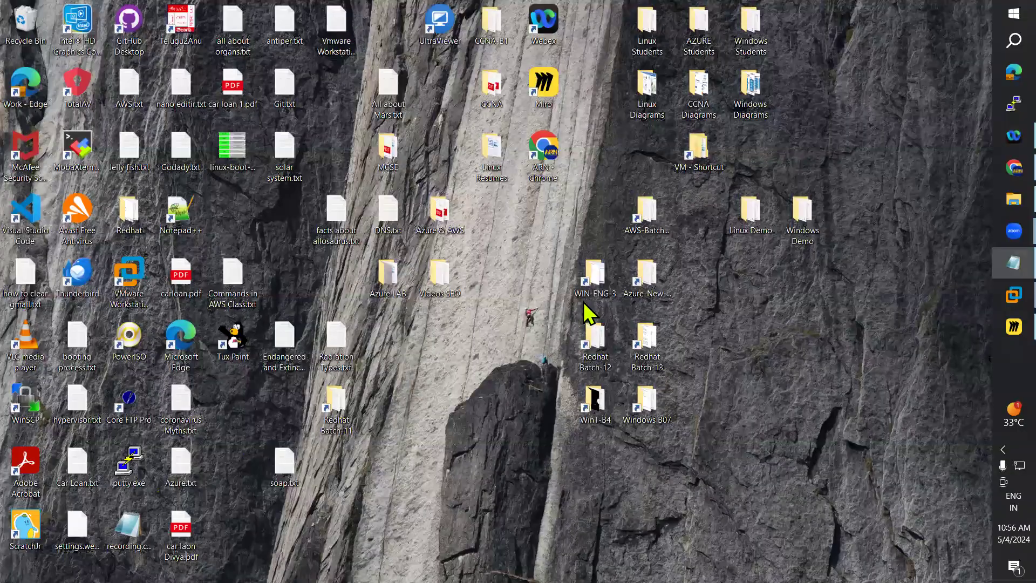
pyautogui.doubleClick(657, 405)
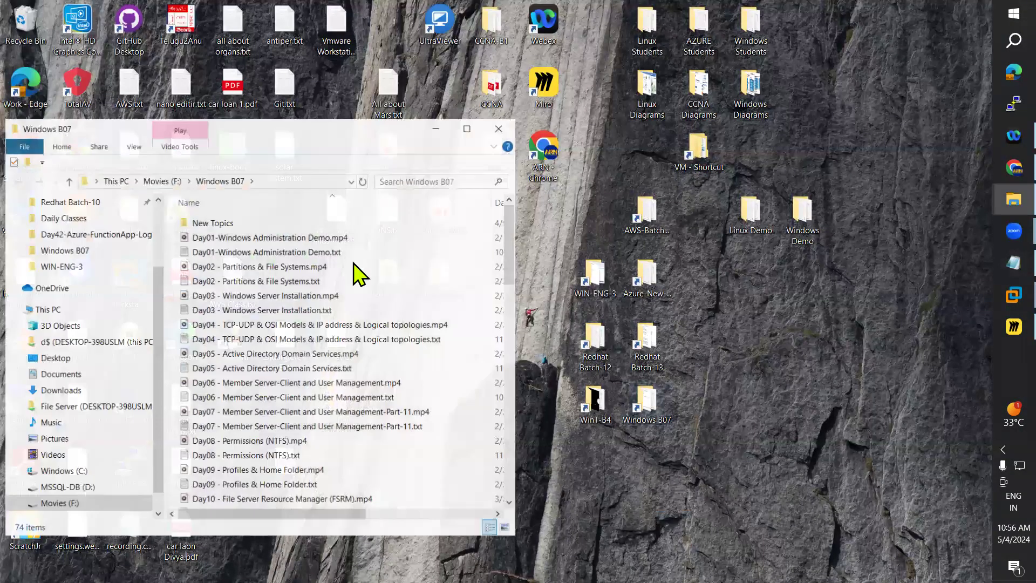
pyautogui.click(467, 128)
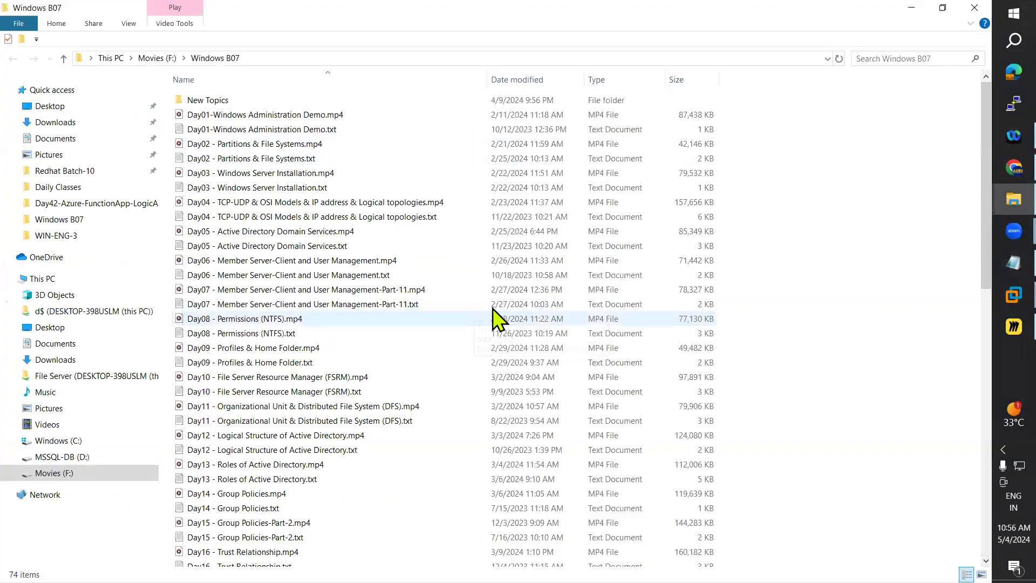
pyautogui.scroll(-8, 497, 313)
pyautogui.scroll(-6, 514, 297)
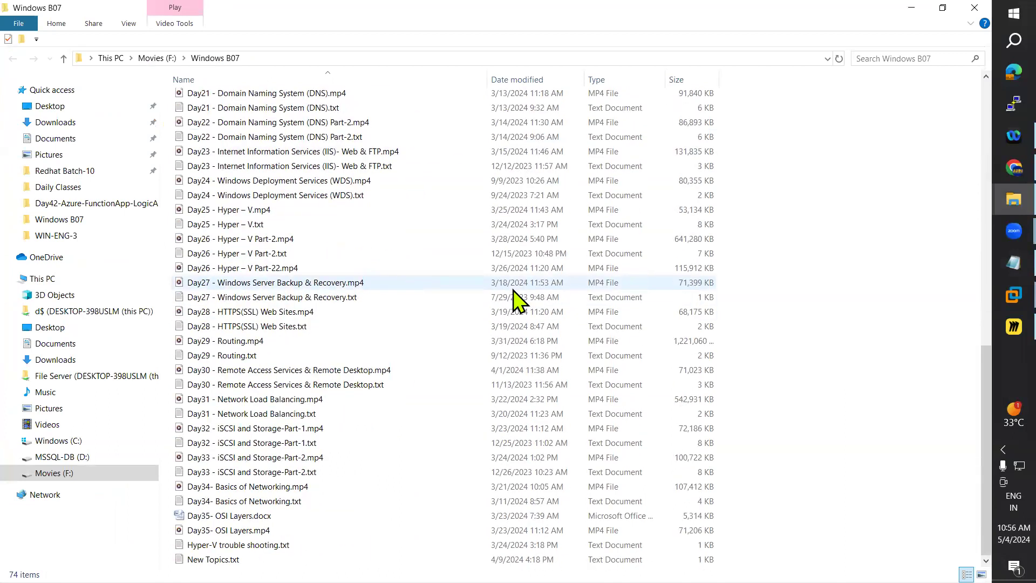
# Look through the Windows B07 class files from Day01 to New Topics.txt and back, and close the folder window.
pyautogui.scroll(13, 514, 291)
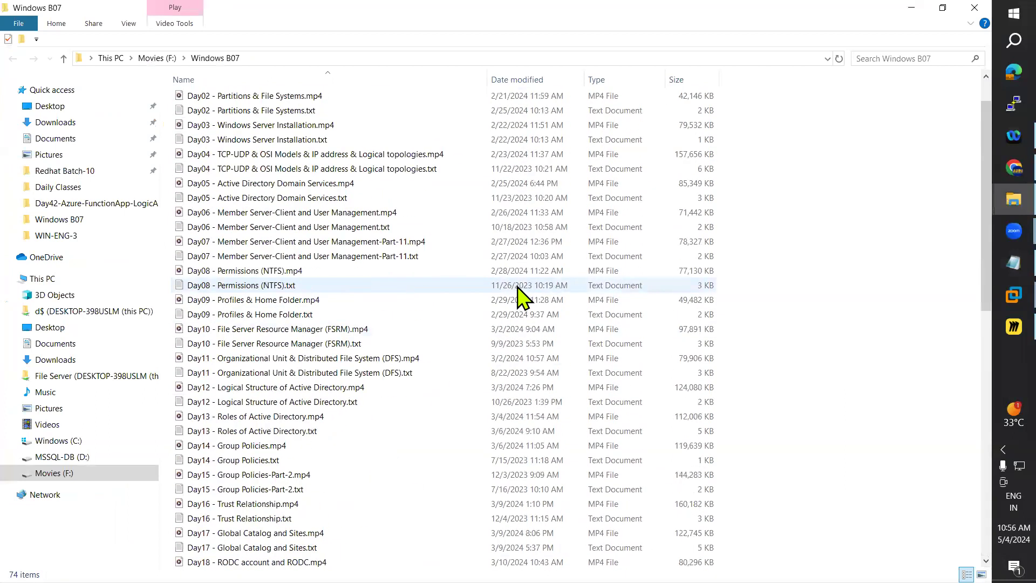
pyautogui.scroll(1, 521, 296)
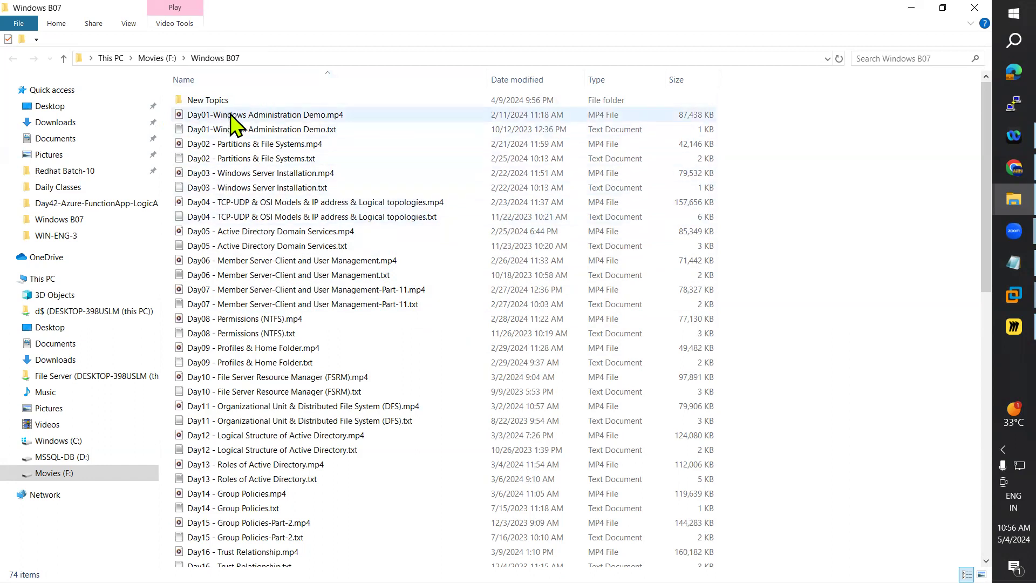
pyautogui.scroll(-14, 261, 233)
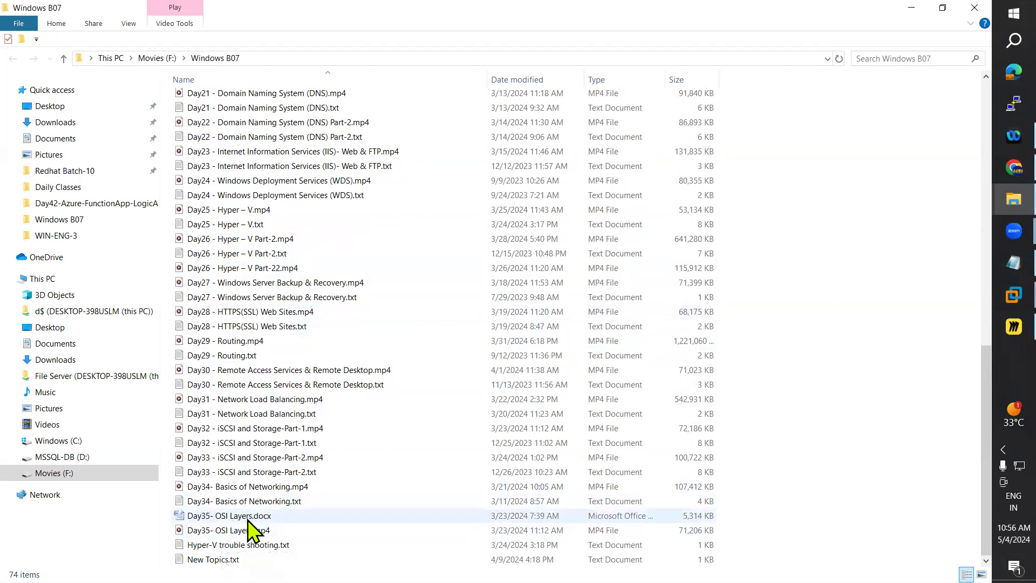
pyautogui.scroll(7, 337, 410)
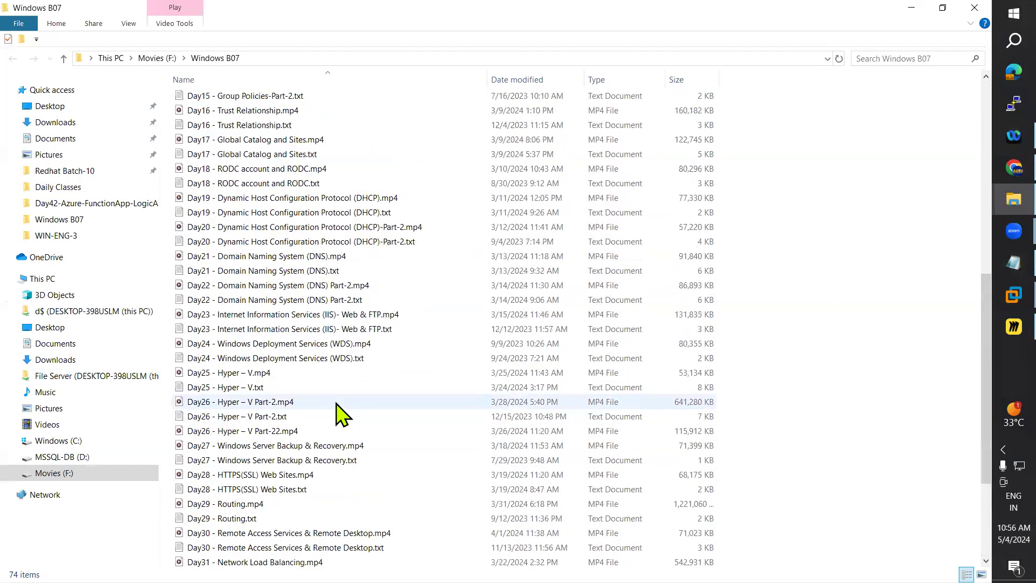
pyautogui.scroll(7, 339, 397)
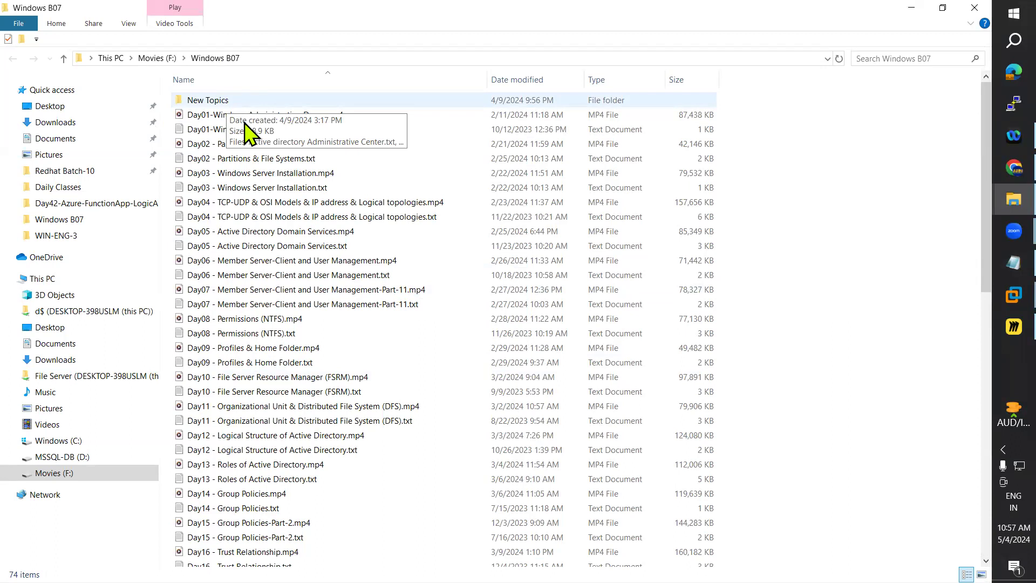
pyautogui.click(968, 8)
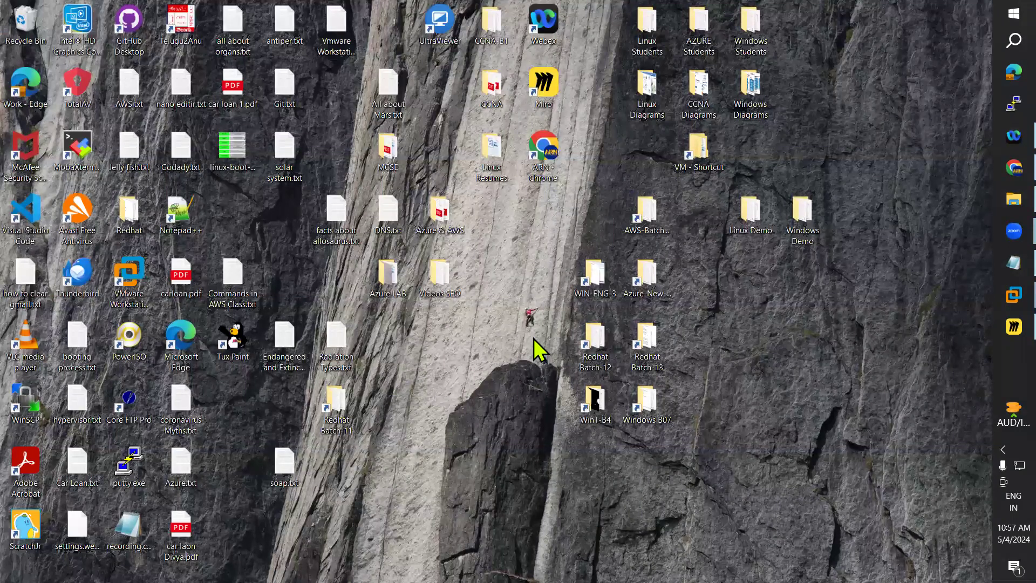
# Check the Miro server-client diagram, return to the FSRM notes in Notepad and highlight the "Storage Reports:" heading.
pyautogui.moveTo(998, 301)
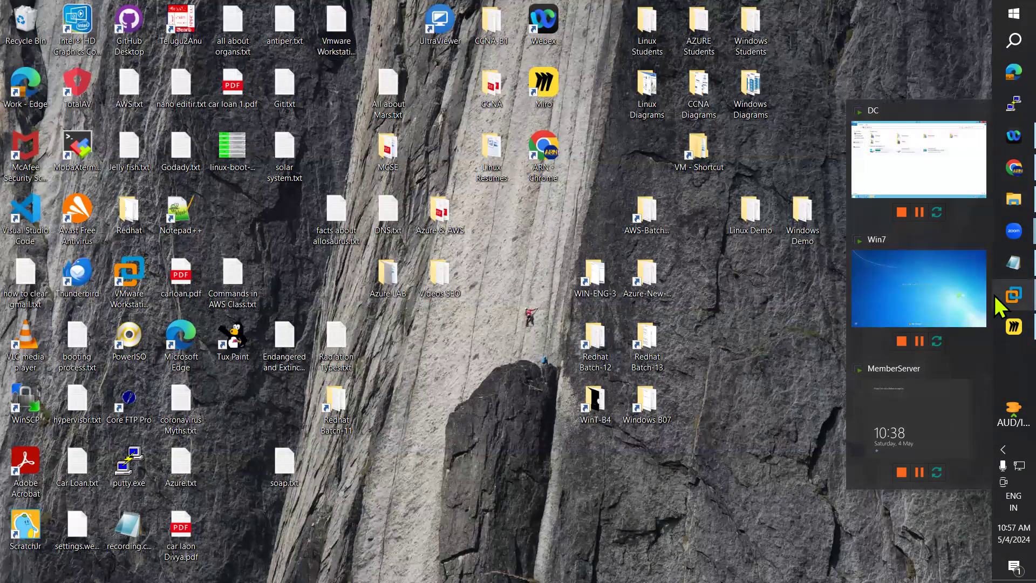
pyautogui.click(1006, 325)
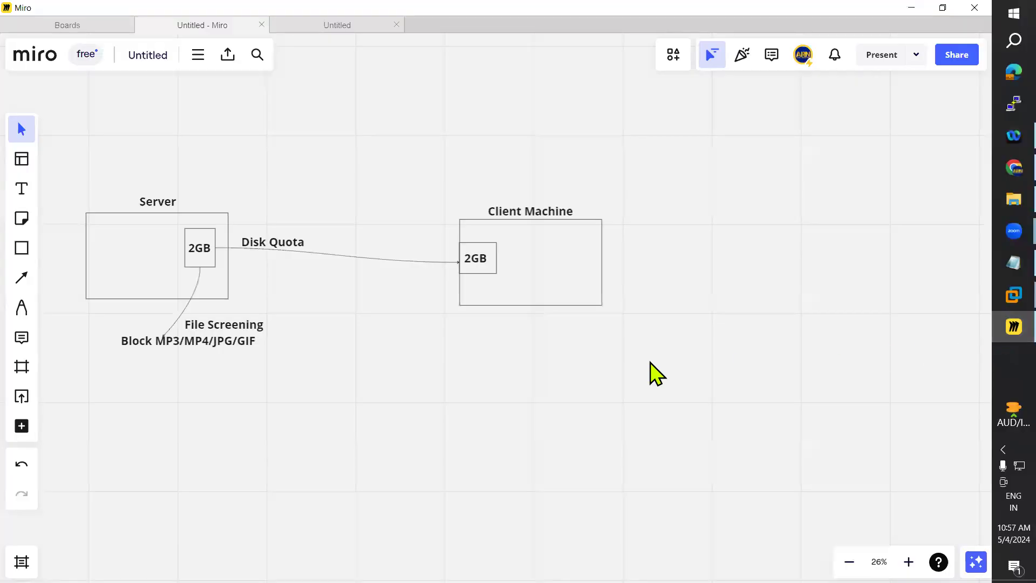
pyautogui.click(1014, 263)
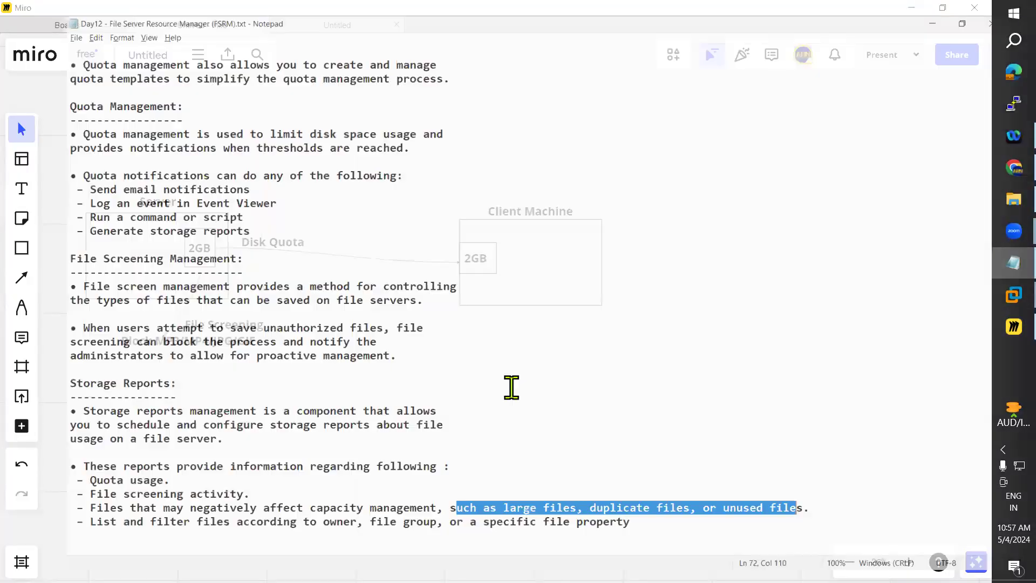
pyautogui.moveTo(5, 386); pyautogui.dragTo(115, 386)
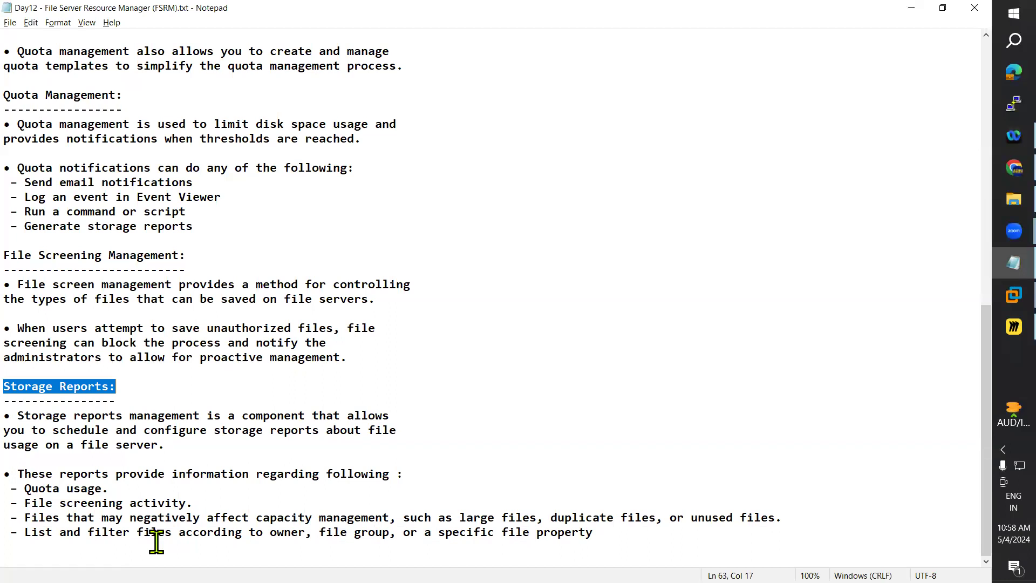
# Review the FSRM Functionality section of the notes, highlighting the storage quota, file screening and storage reports management items.
pyautogui.scroll(13, 157, 542)
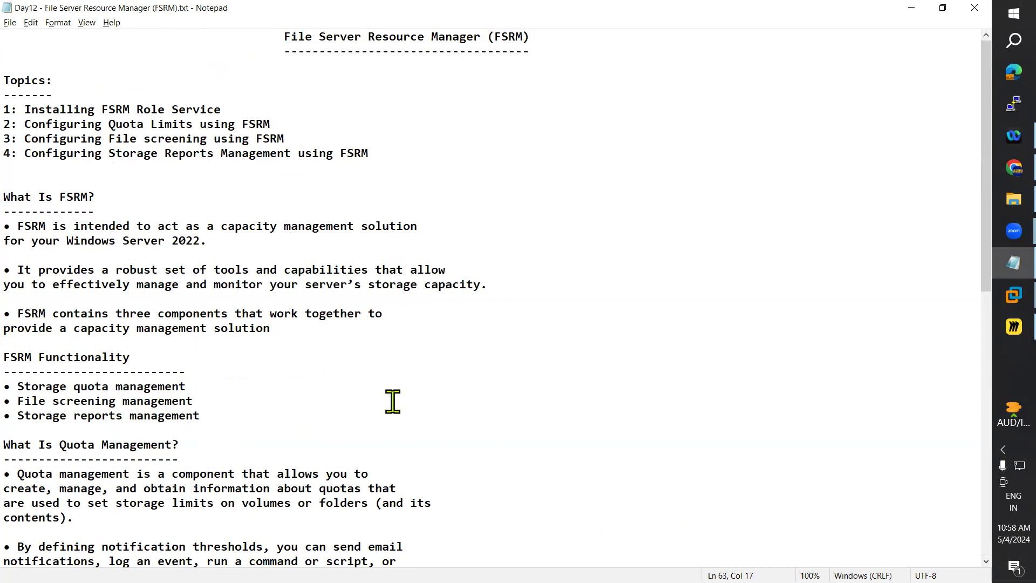
pyautogui.scroll(-3, 392, 401)
pyautogui.moveTo(232, 284); pyautogui.dragTo(22, 261)
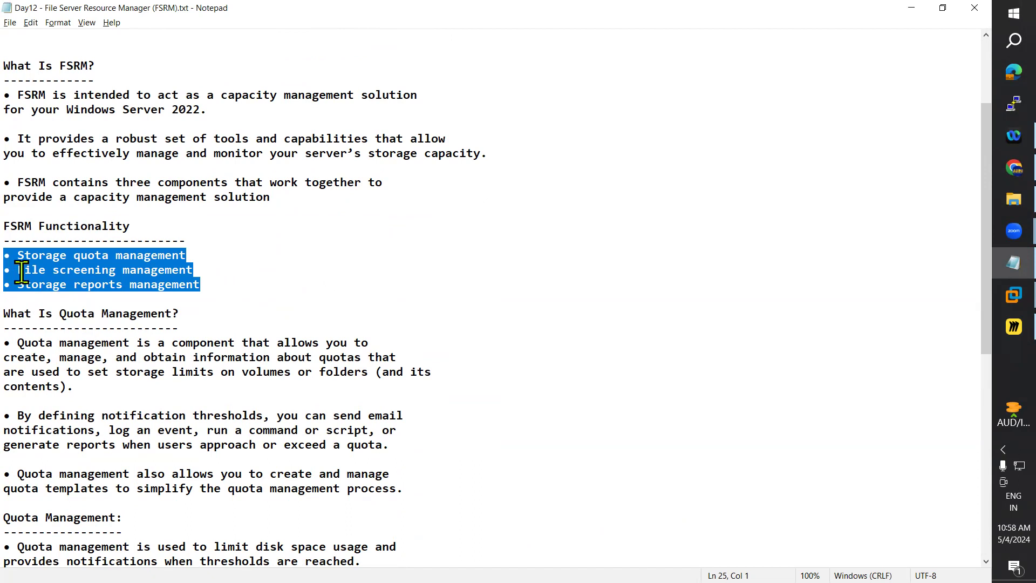
pyautogui.moveTo(257, 284); pyautogui.dragTo(6, 255)
# Switch to the DC virtual machine in VMware, unlock it with the administrator password and close its This PC window.
pyautogui.moveTo(995, 299)
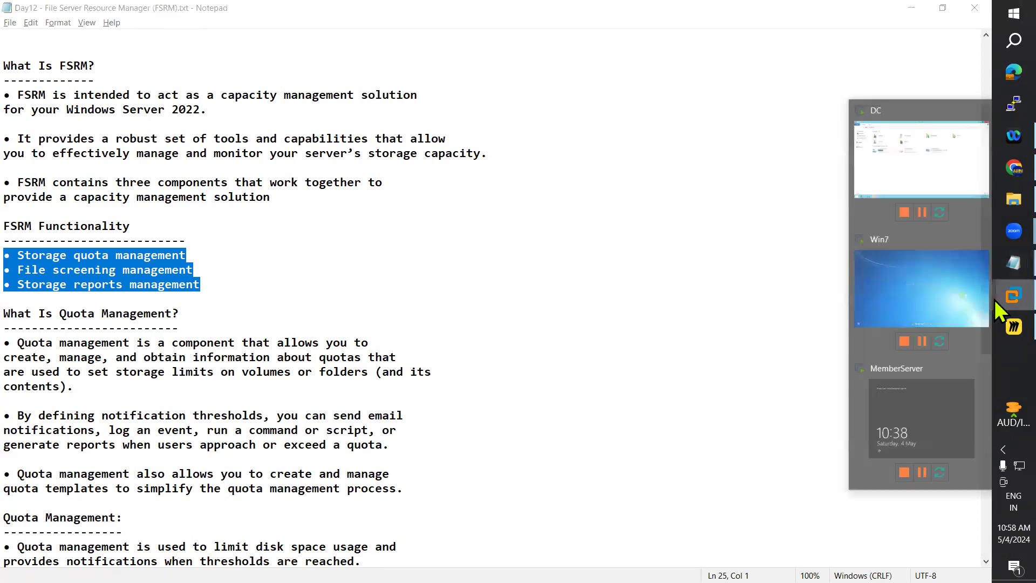
pyautogui.click(907, 160)
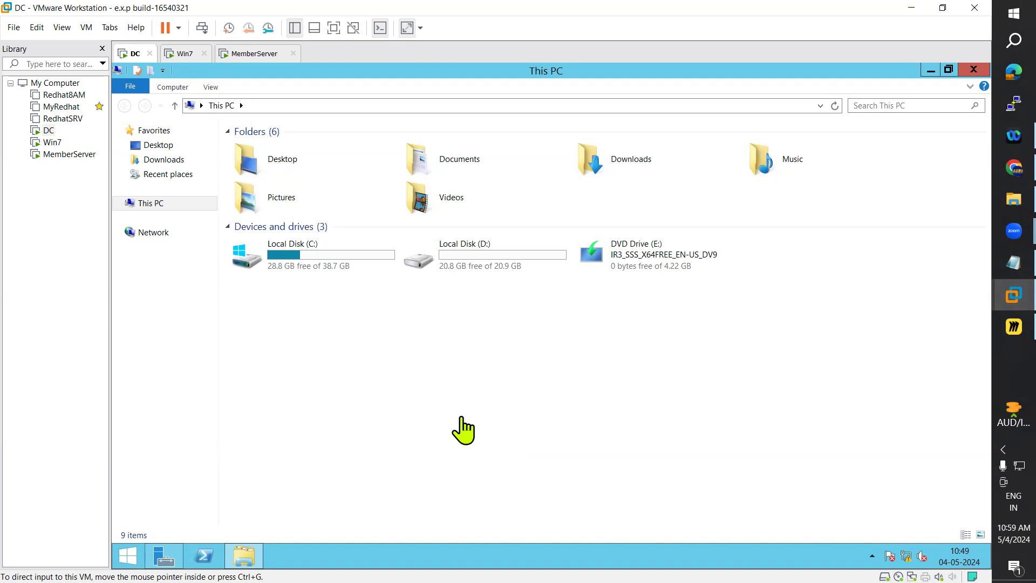
pyautogui.click(973, 71)
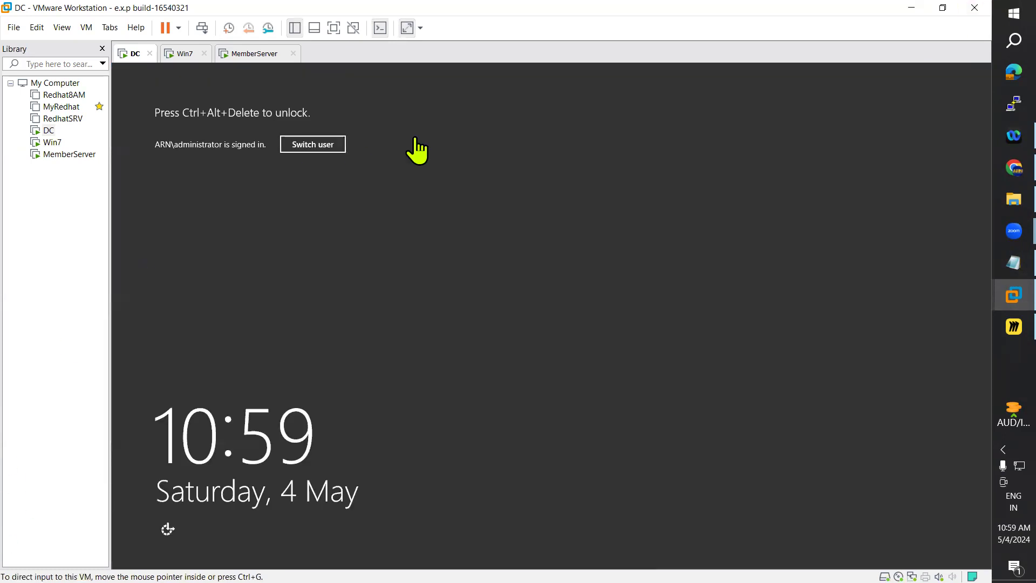
pyautogui.click(86, 27)
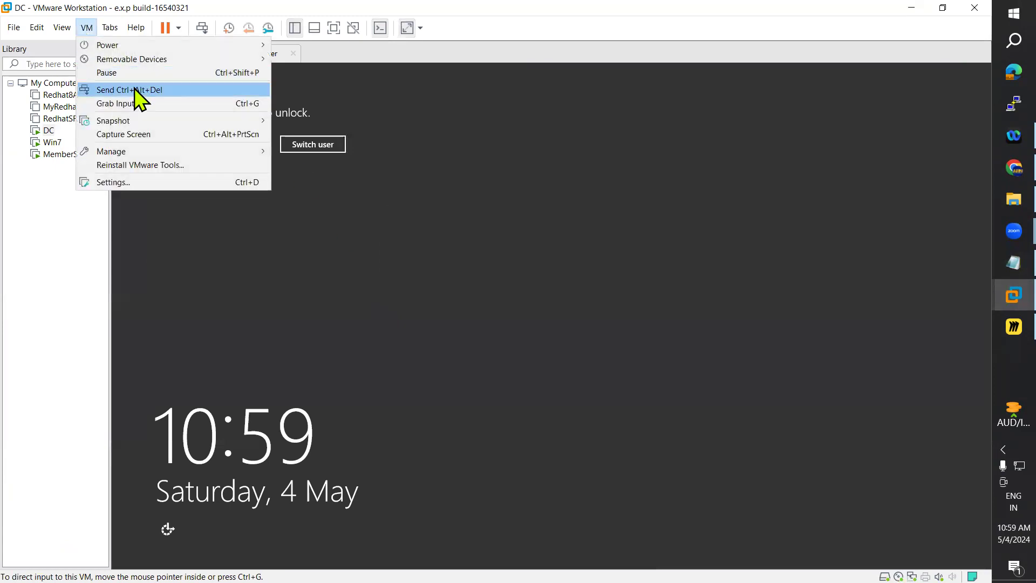
pyautogui.click(138, 91)
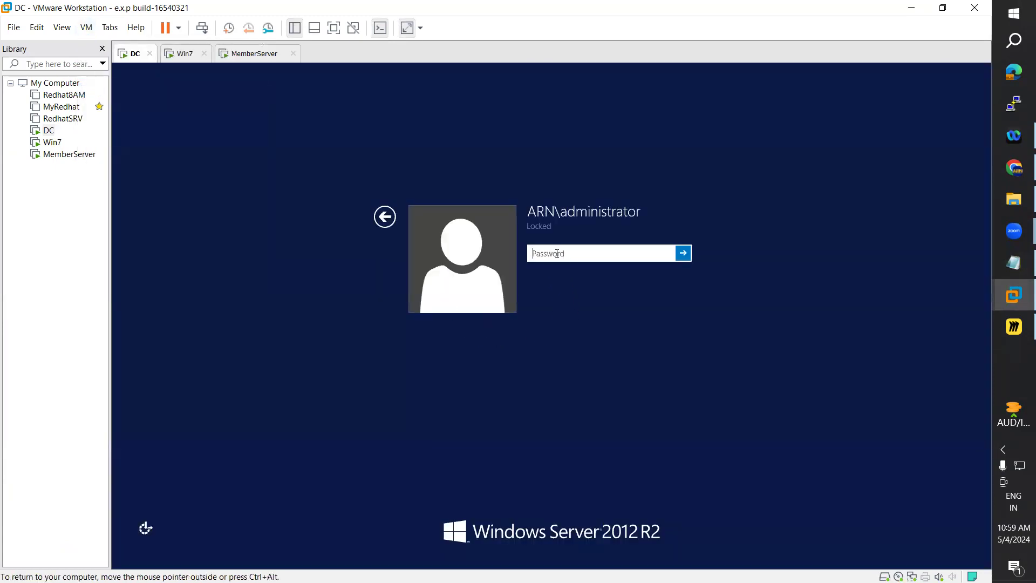
pyautogui.write('*********')
pyautogui.press('Return')
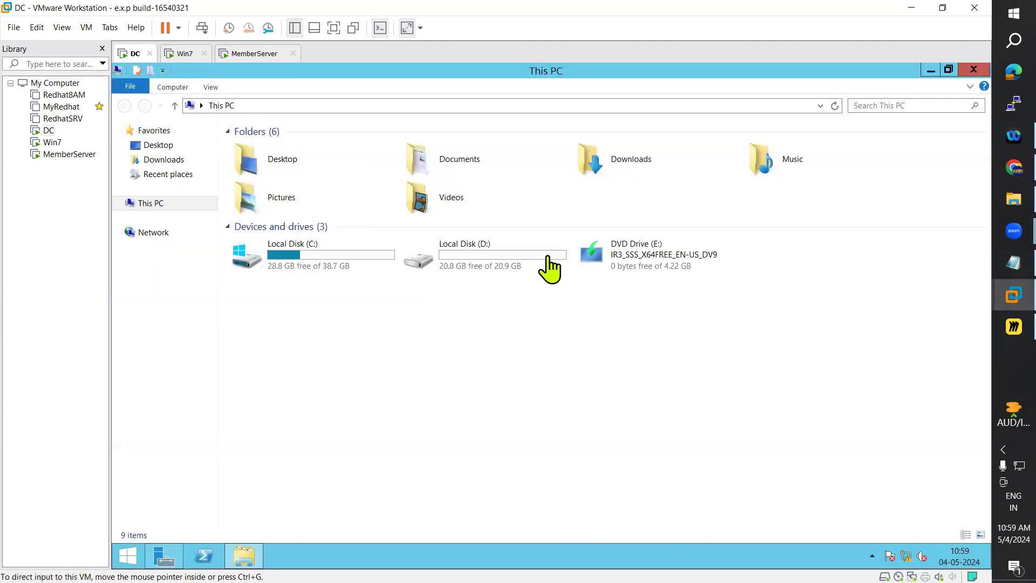
pyautogui.click(972, 74)
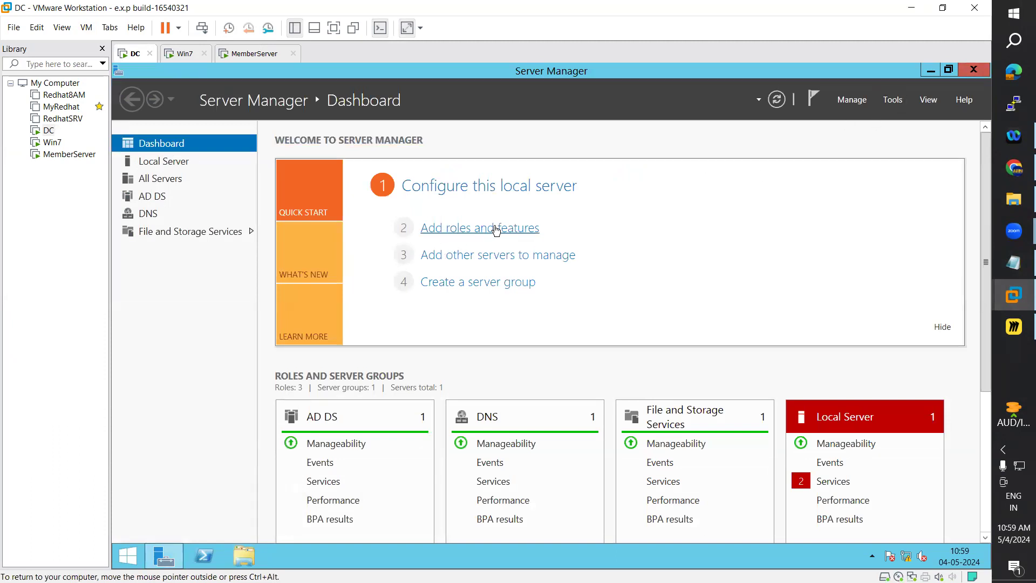
# Start adding roles and features in Server Manager, using role-based or feature-based installation on the WIN-AD.ARN.COM server.
pyautogui.click(528, 229)
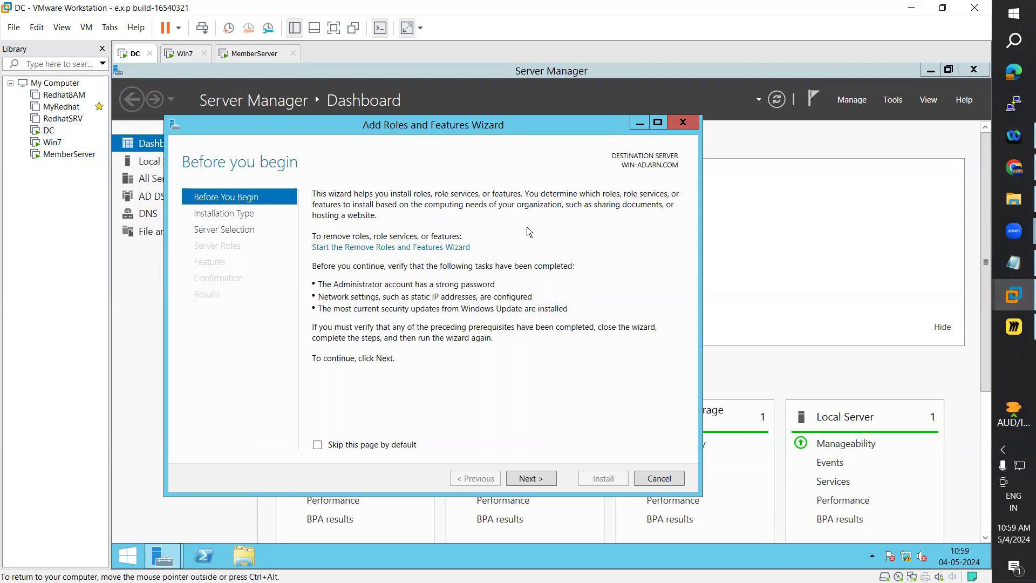
pyautogui.click(541, 481)
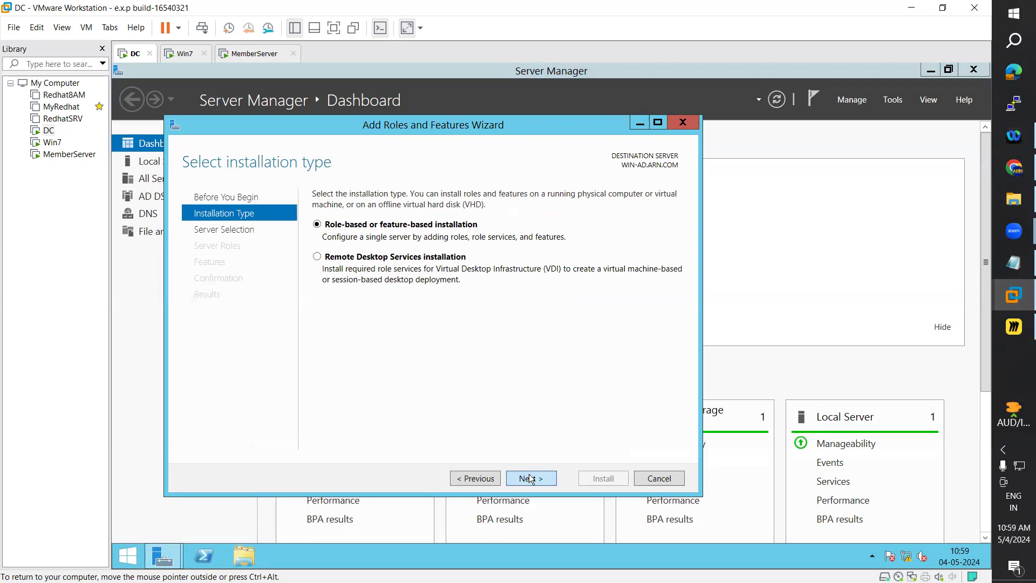
pyautogui.click(529, 475)
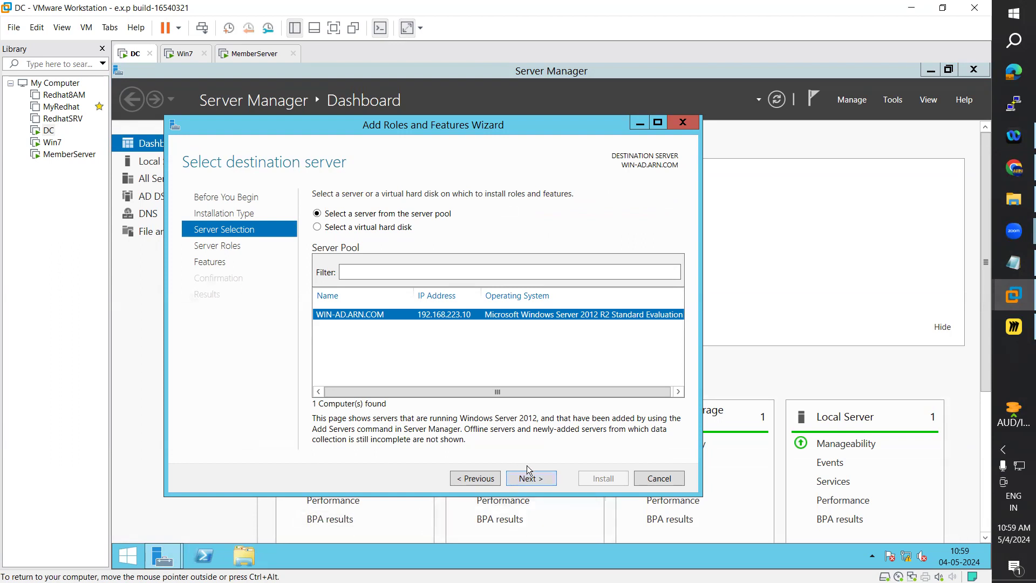
pyautogui.click(531, 478)
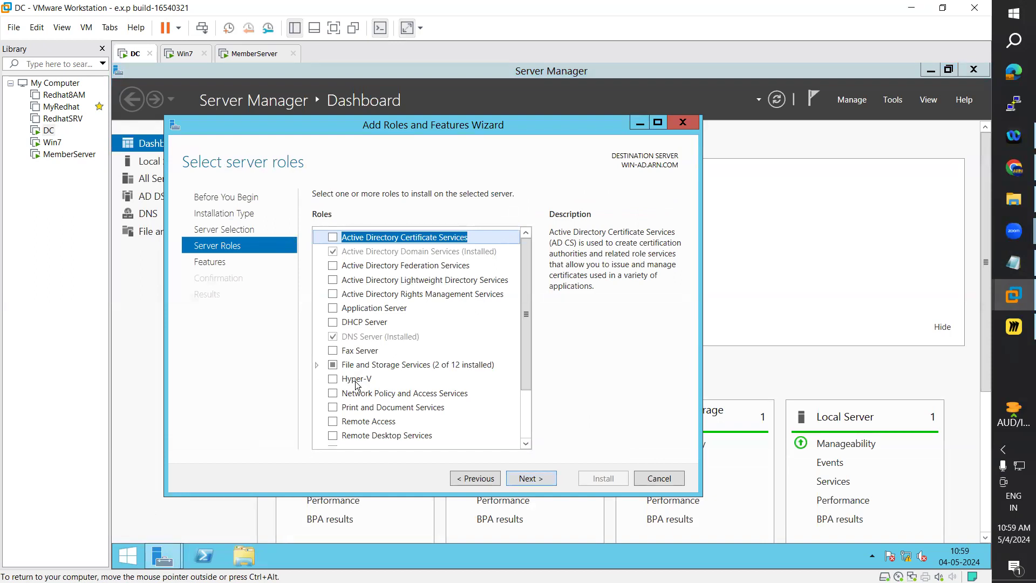
# Select the File Server Resource Manager role service under File and iSCSI Services and add its required management tools.
pyautogui.click(316, 364)
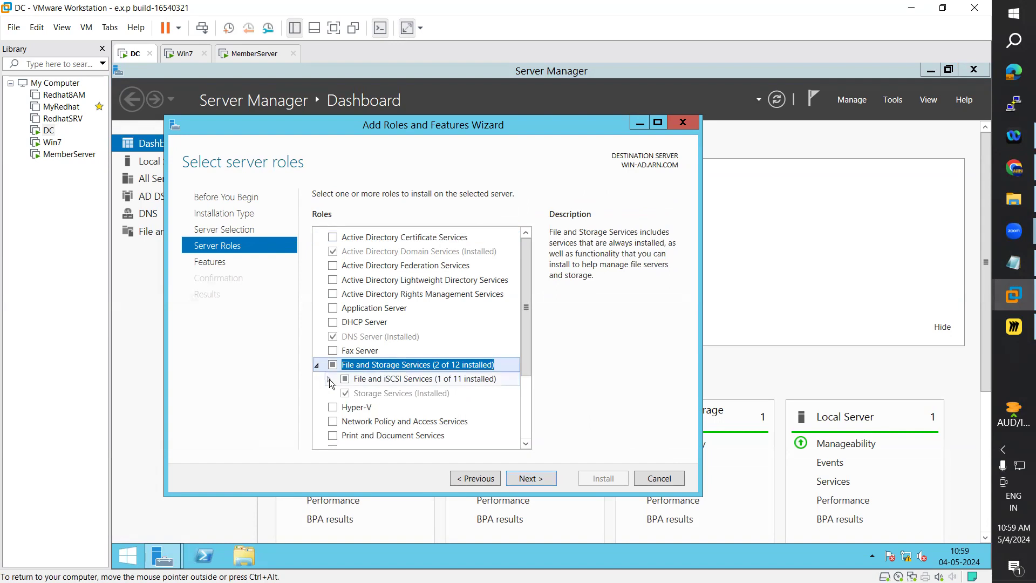
pyautogui.click(329, 379)
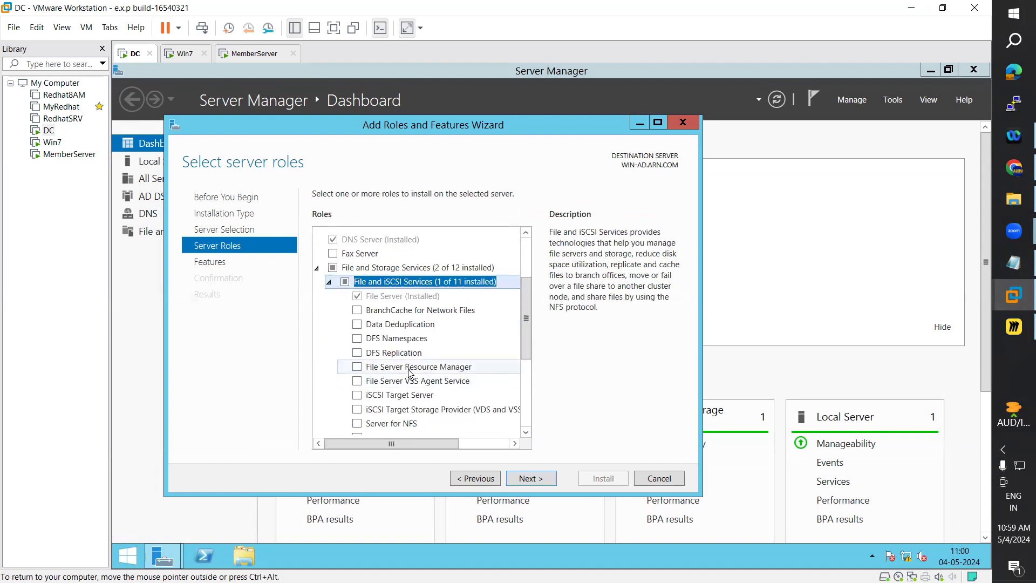
pyautogui.click(357, 367)
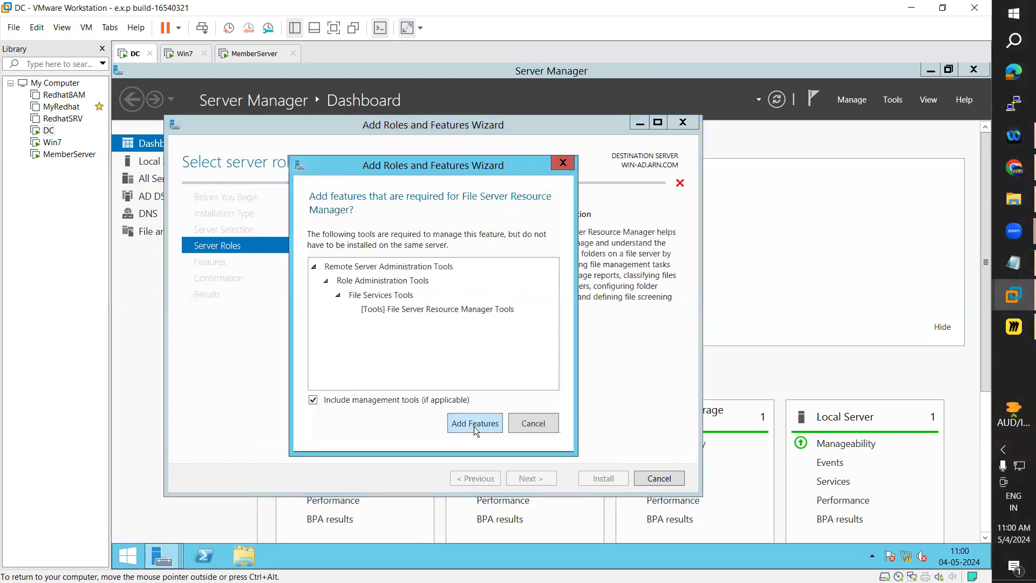
pyautogui.click(475, 423)
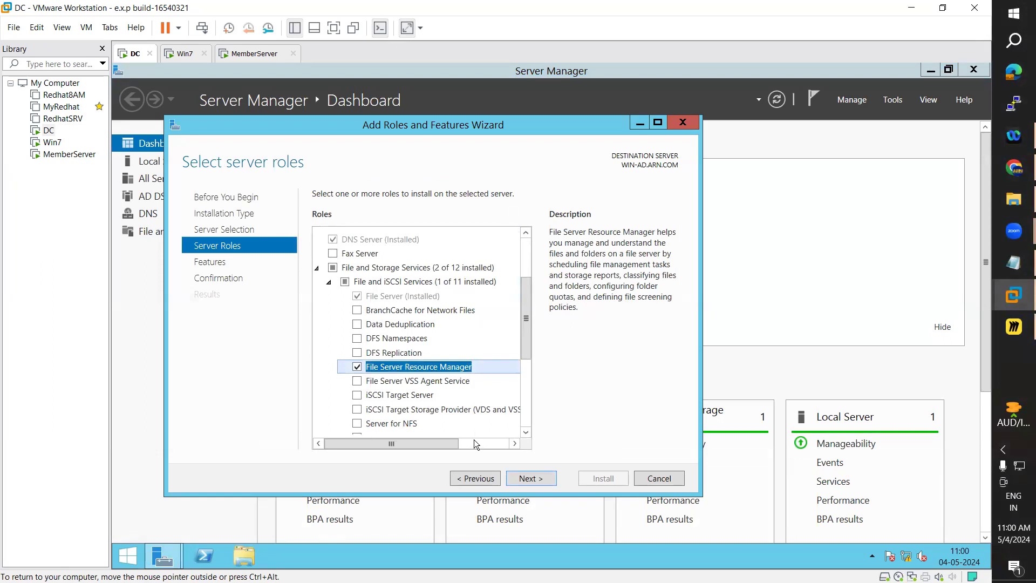
# Leave the features unchanged, allow automatic restart of the destination server, install File Server Resource Manager and close the wizard.
pyautogui.click(531, 479)
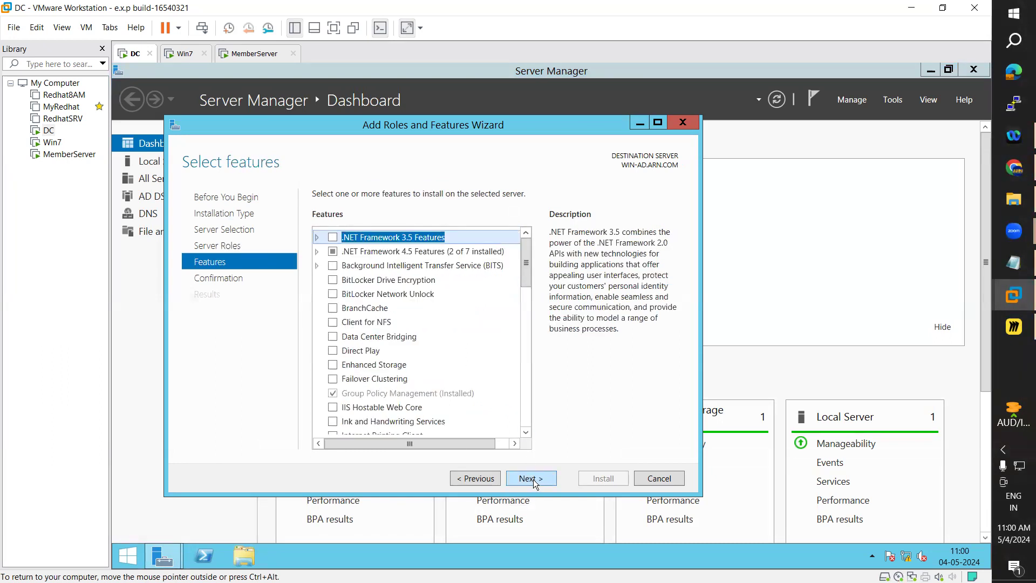
pyautogui.click(533, 480)
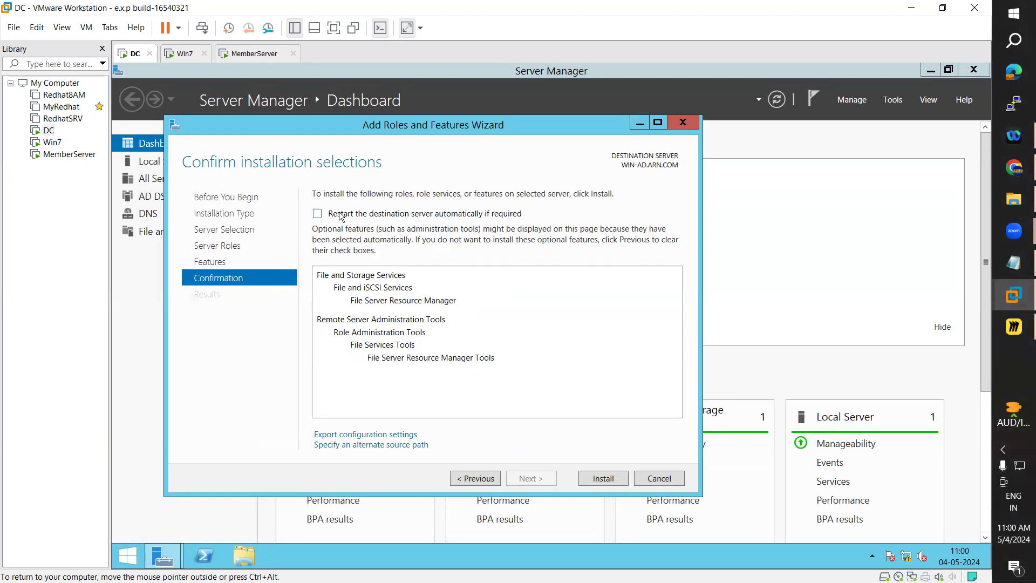
pyautogui.click(318, 214)
pyautogui.click(597, 360)
pyautogui.click(615, 478)
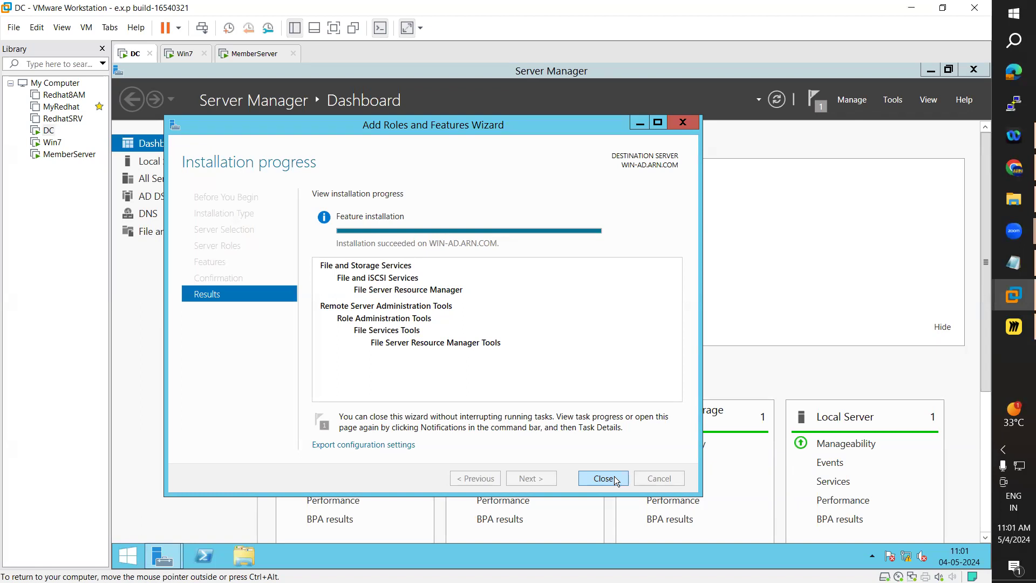
pyautogui.click(608, 477)
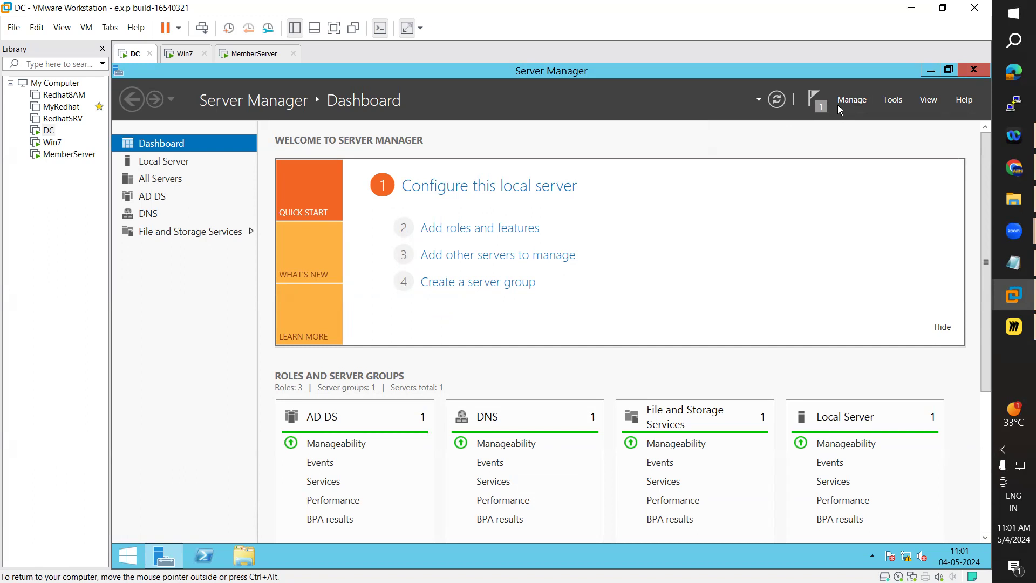
# Open the File Server Resource Manager console, select Quota Management and widen the console tree to fit the full node names.
pyautogui.click(894, 100)
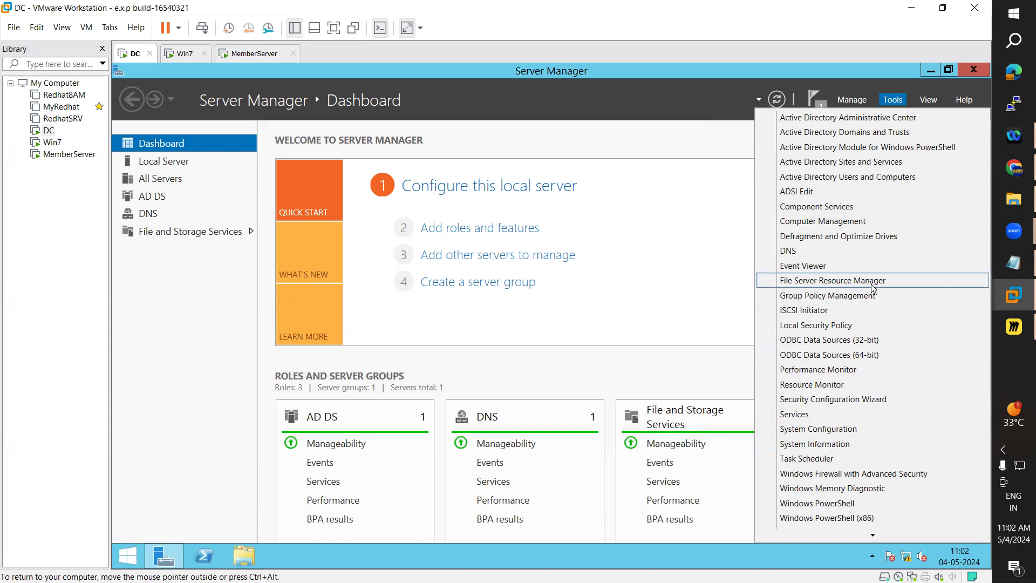
pyautogui.click(852, 284)
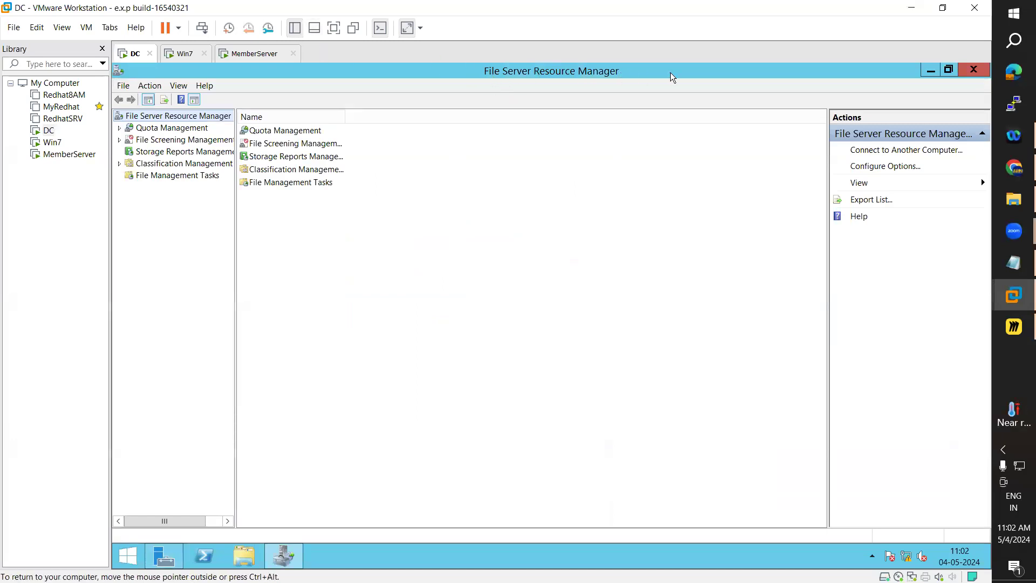
pyautogui.click(172, 130)
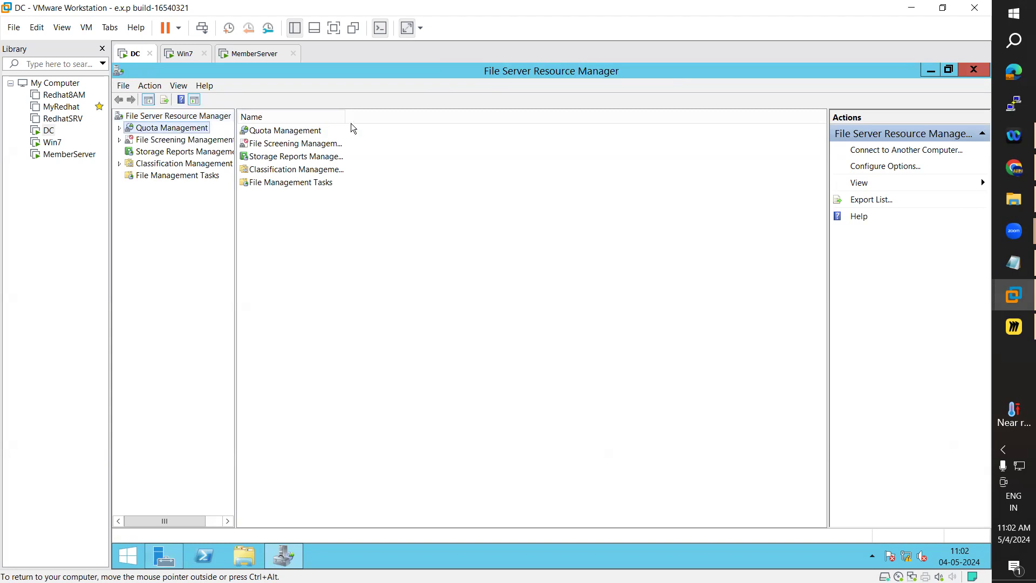
pyautogui.moveTo(236, 137); pyautogui.dragTo(274, 137)
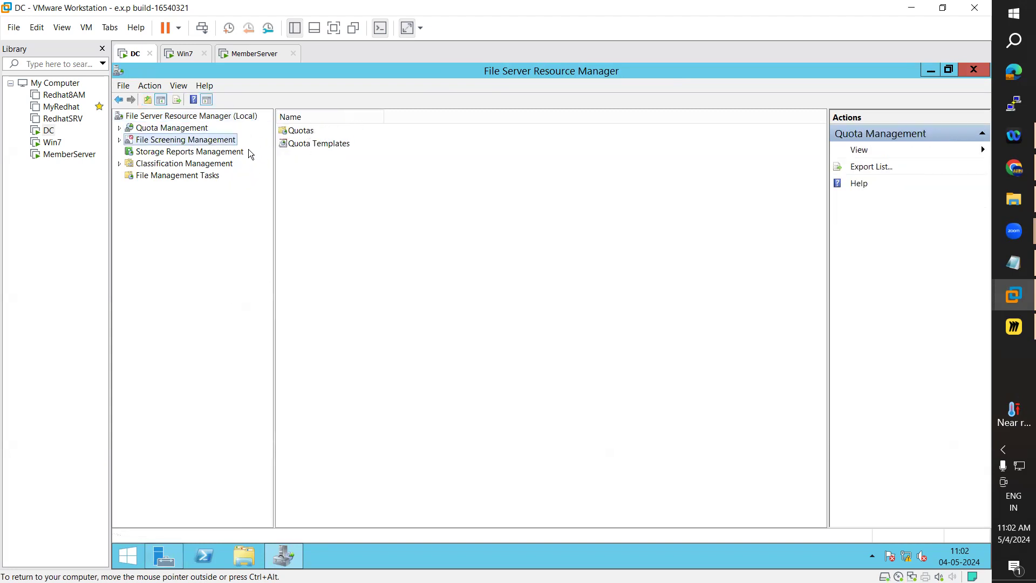
pyautogui.click(149, 153)
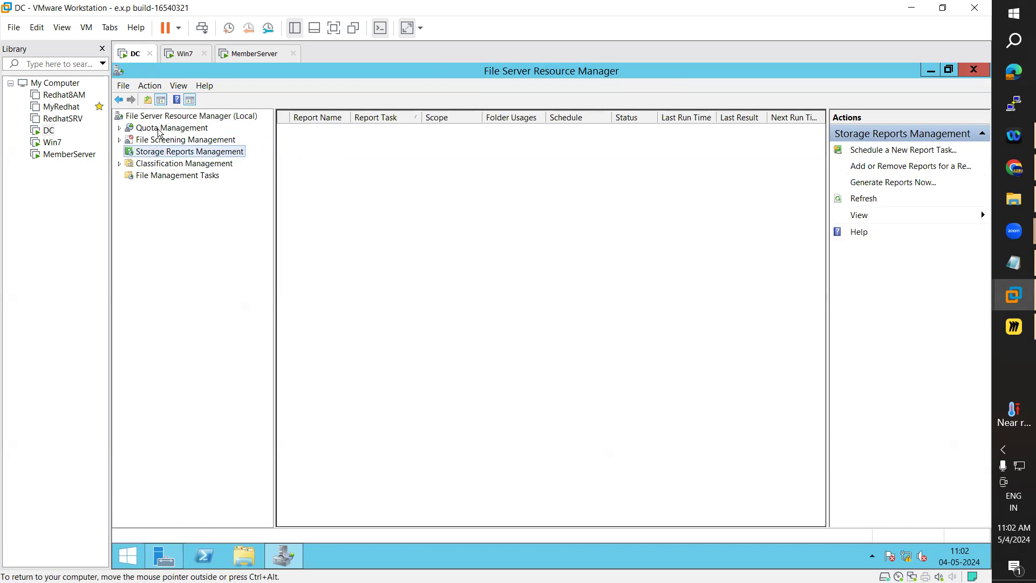
pyautogui.click(163, 129)
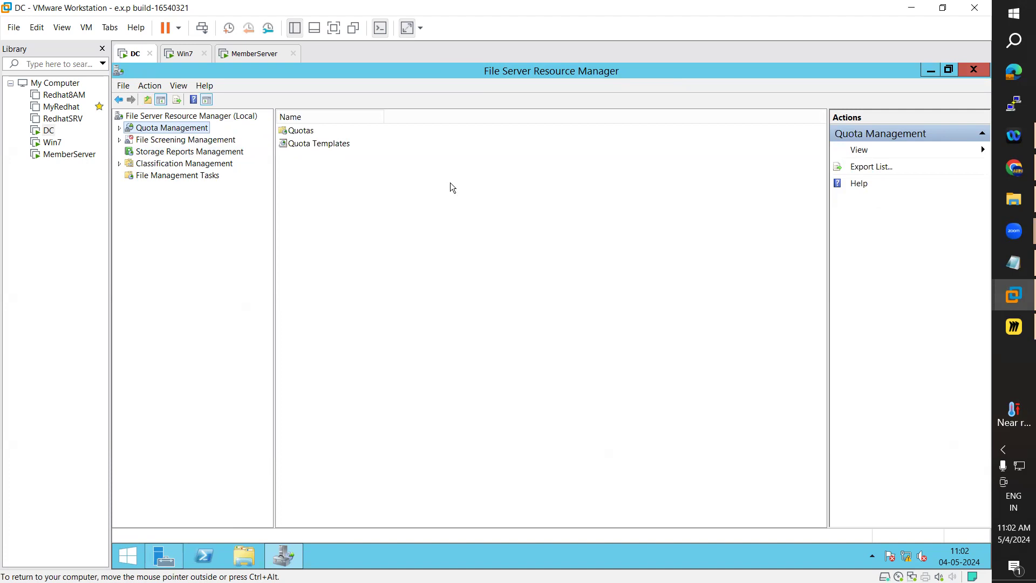
pyautogui.rightClick(162, 131)
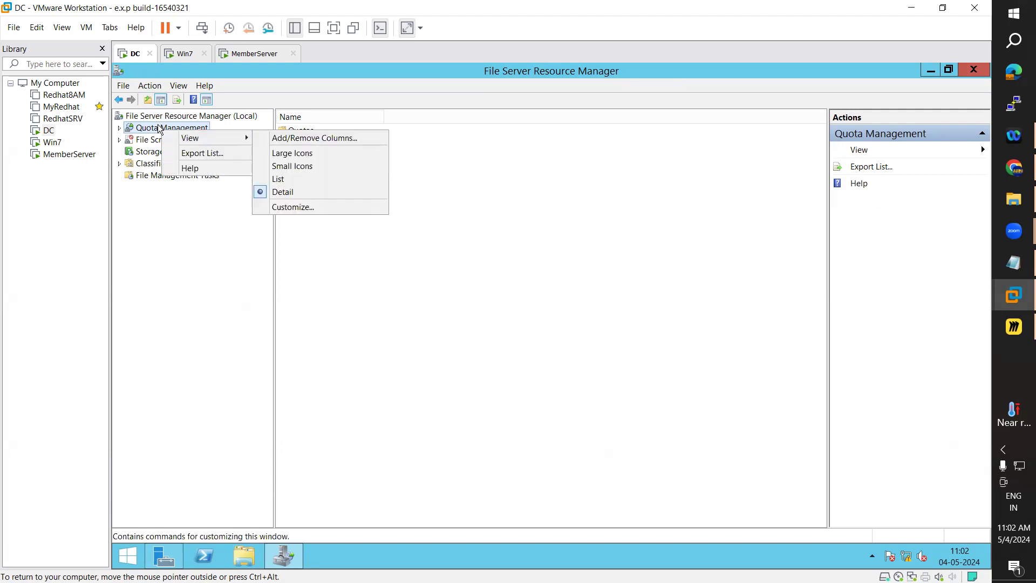
pyautogui.click(171, 125)
pyautogui.rightClick(170, 126)
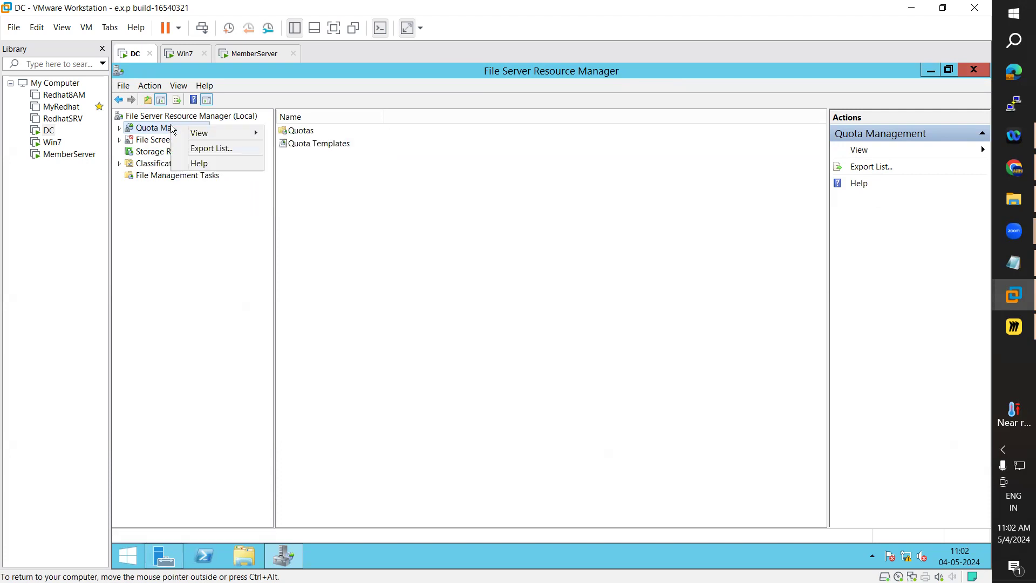
# Expand Quota Management and start creating a new quota under Quotas.
pyautogui.click(119, 128)
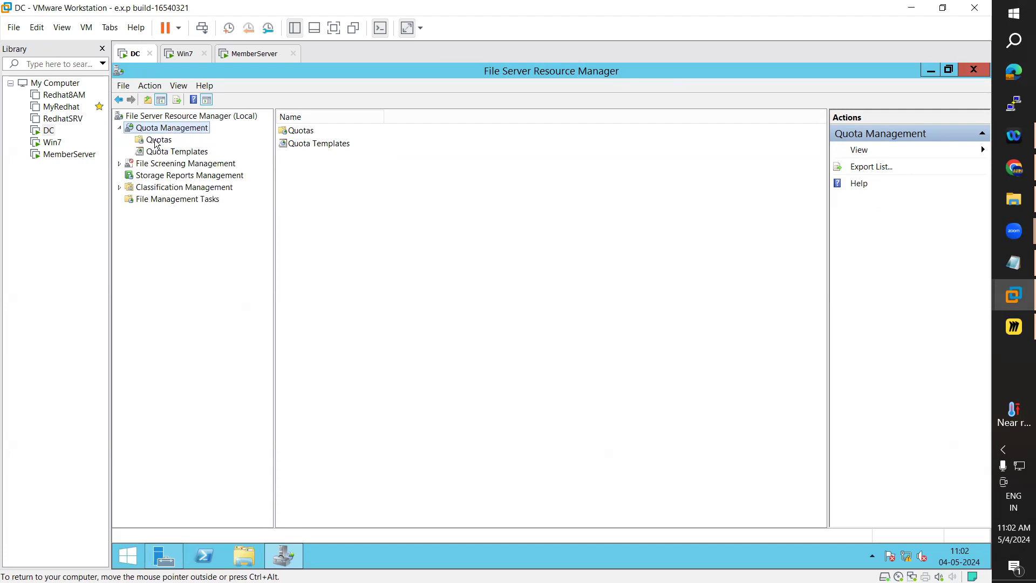
pyautogui.click(164, 141)
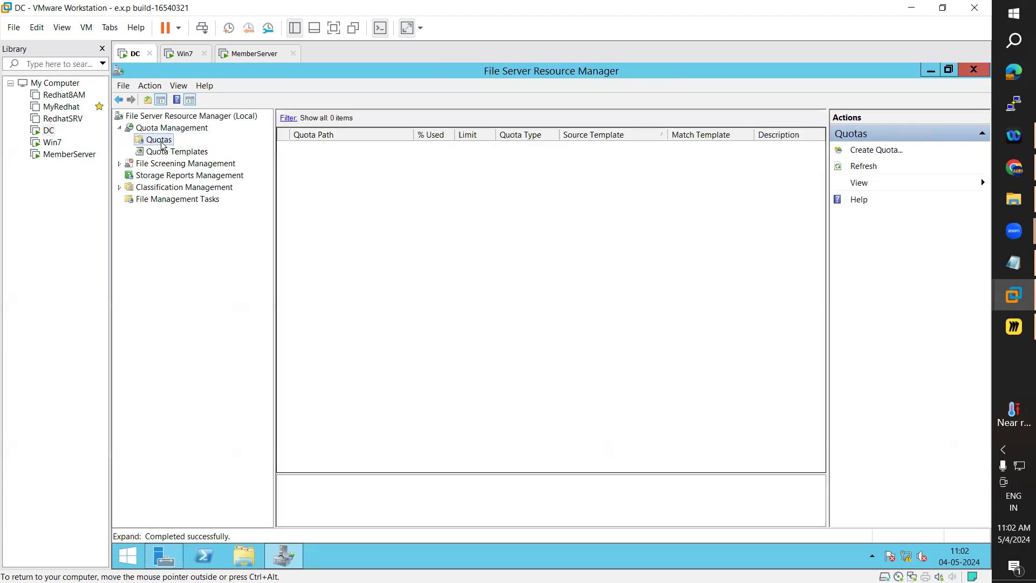
pyautogui.rightClick(162, 142)
pyautogui.click(186, 150)
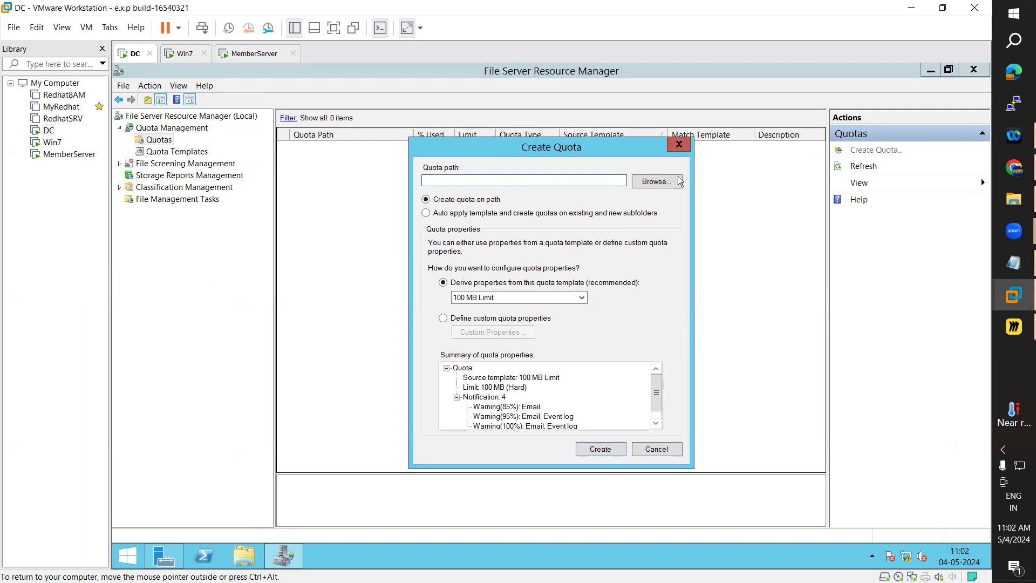
# Copy the path of the Home folder on Local Disk (D:) from File Explorer and enter D:\Home as the quota path.
pyautogui.click(245, 556)
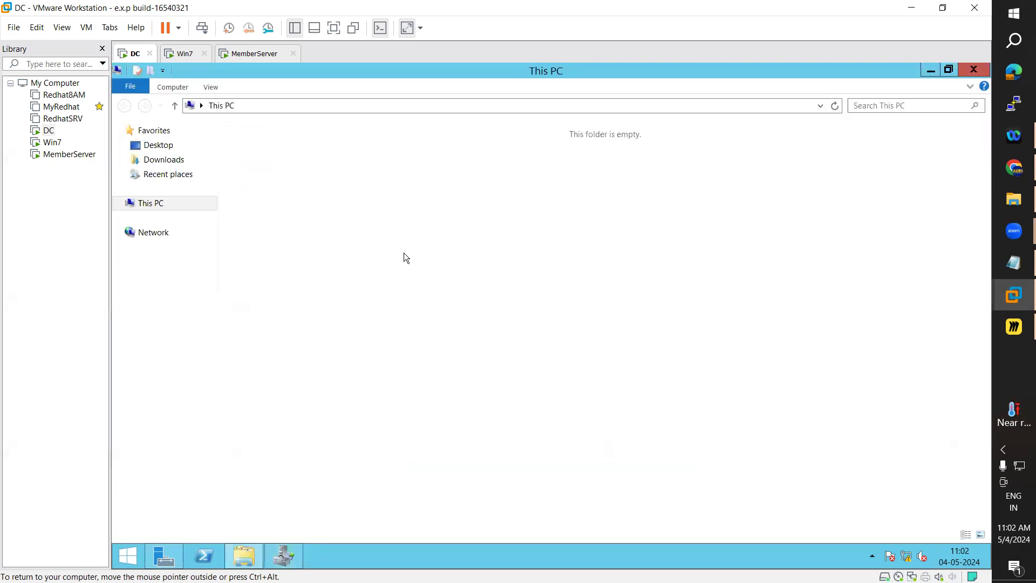
pyautogui.doubleClick(443, 248)
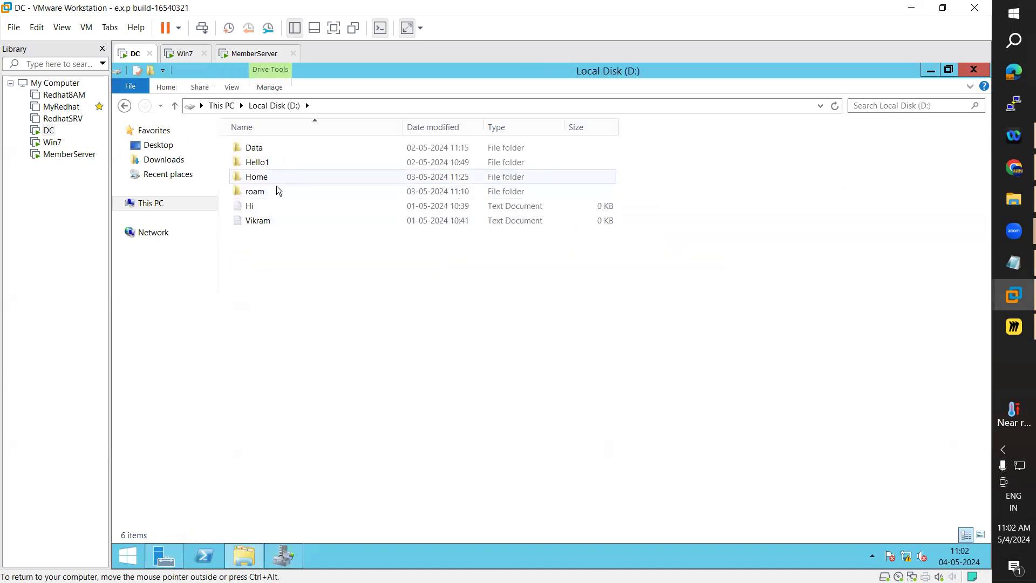
pyautogui.doubleClick(263, 177)
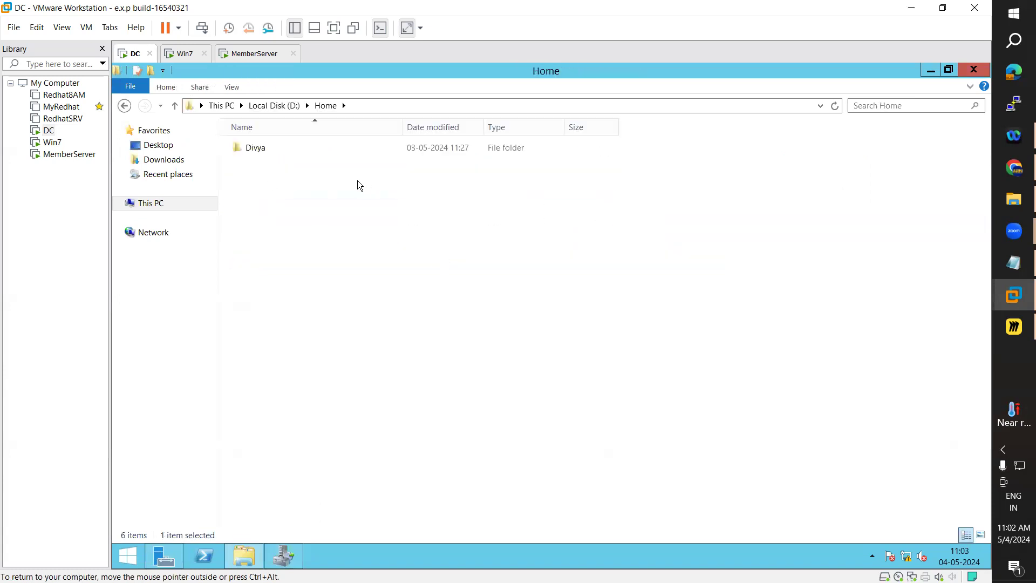
pyautogui.click(362, 105)
pyautogui.hotkey('ctrl', 'c')
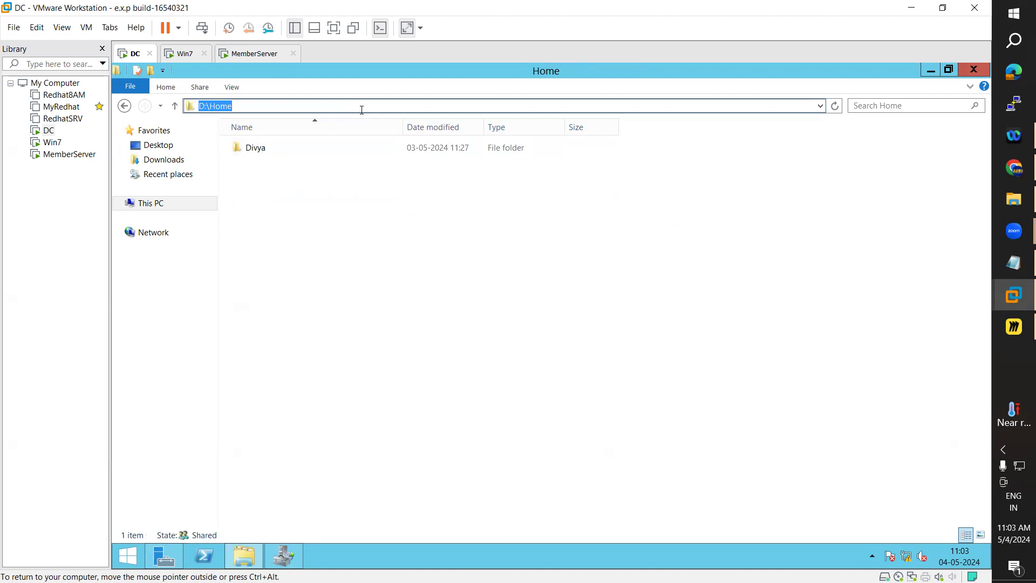
pyautogui.click(930, 70)
pyautogui.hotkey('ctrl', 'v')
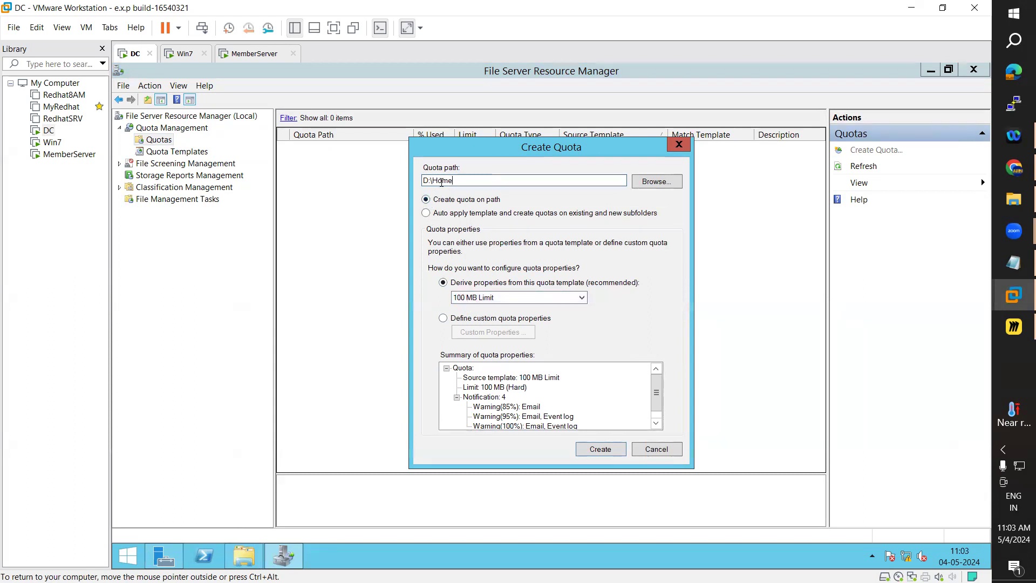
pyautogui.moveTo(455, 181); pyautogui.dragTo(422, 181)
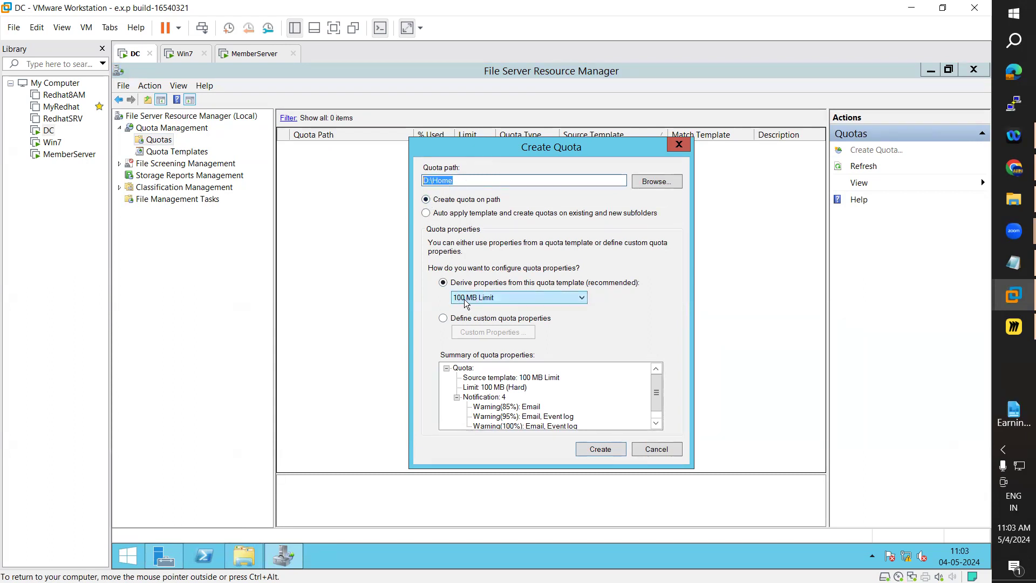
# Set the quota to auto apply a template on existing and new subfolders, deriving its properties from the 100 MB Limit template.
pyautogui.click(426, 213)
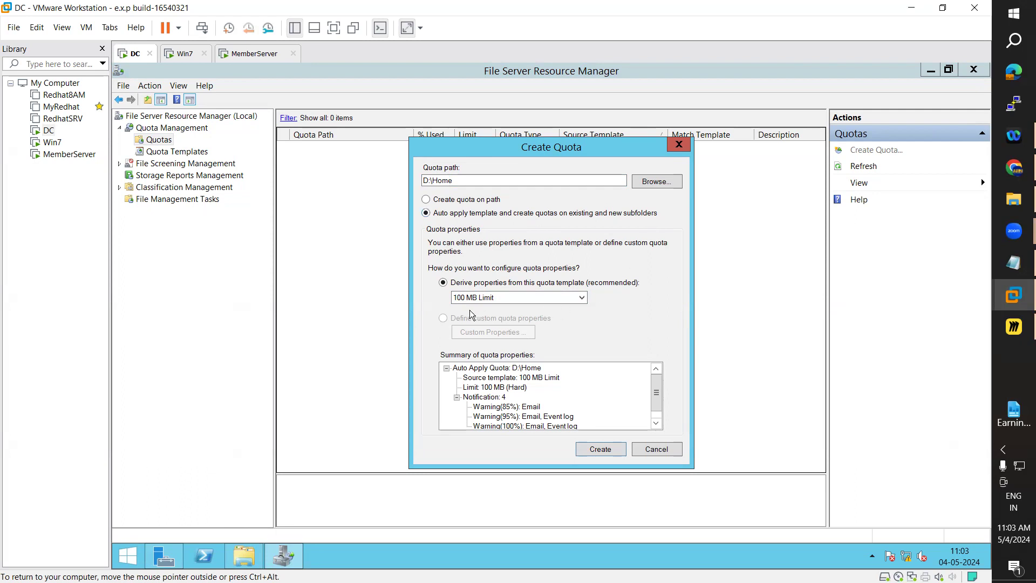
pyautogui.click(582, 298)
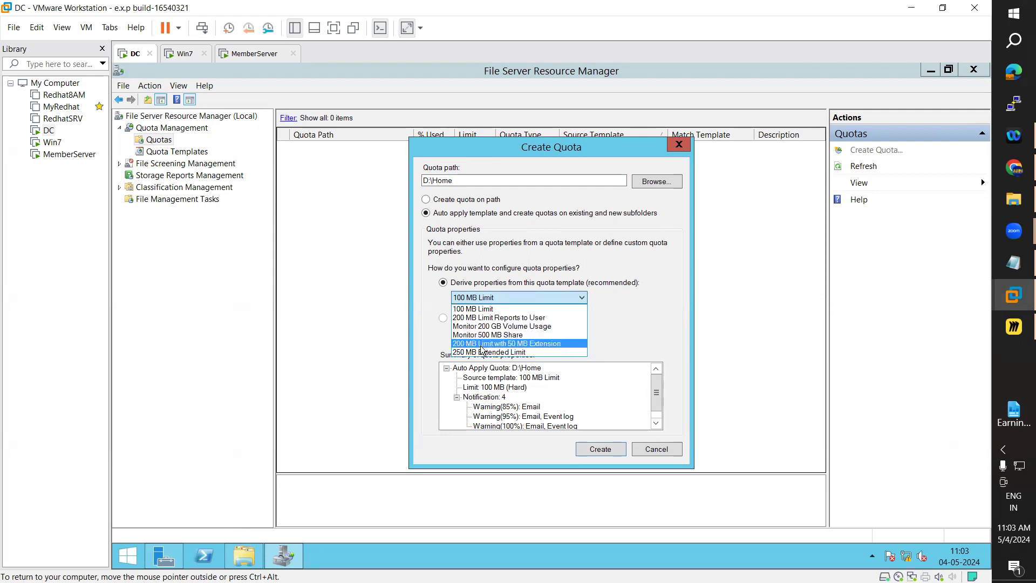
pyautogui.click(653, 301)
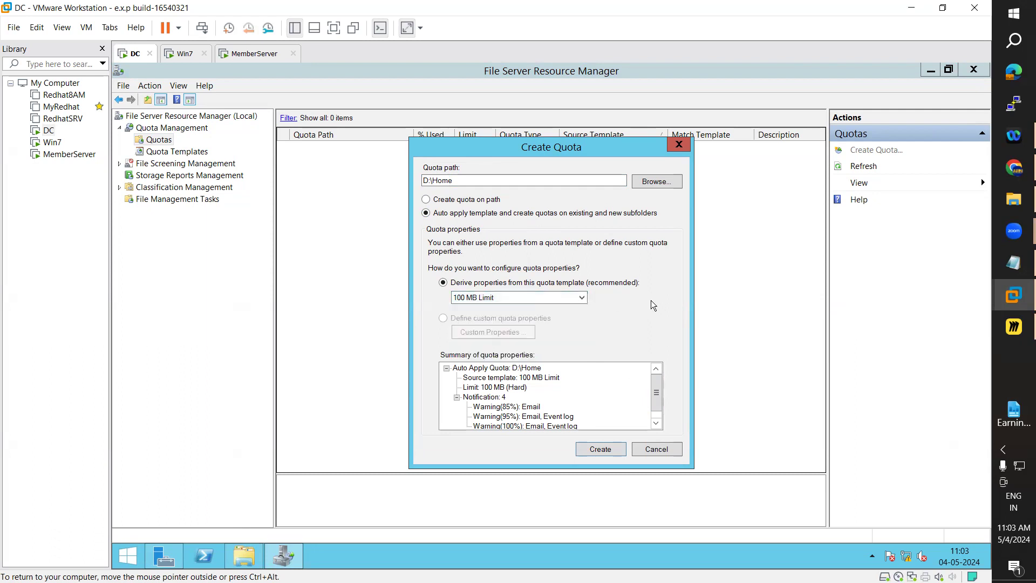
pyautogui.click(563, 297)
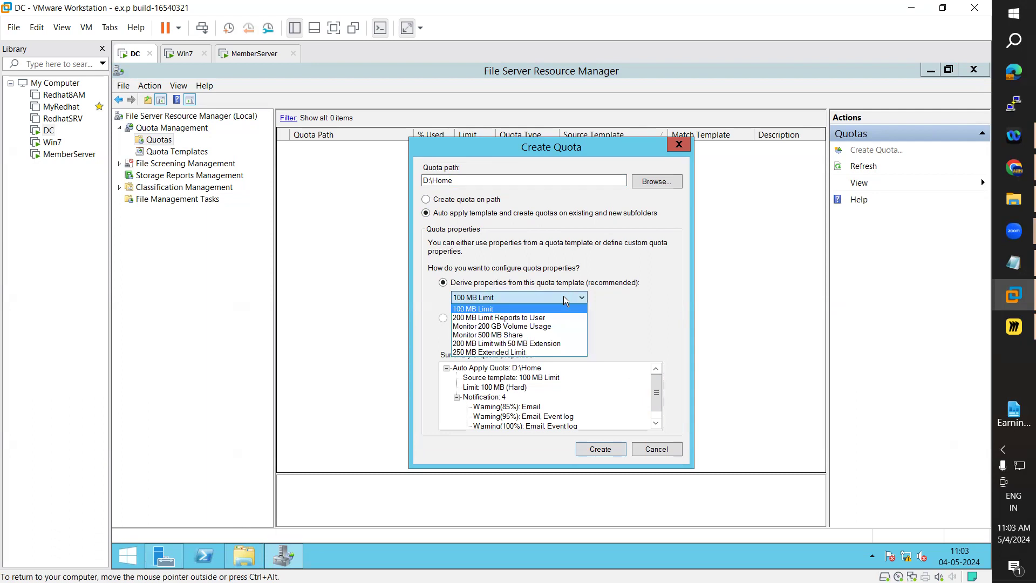
pyautogui.click(563, 295)
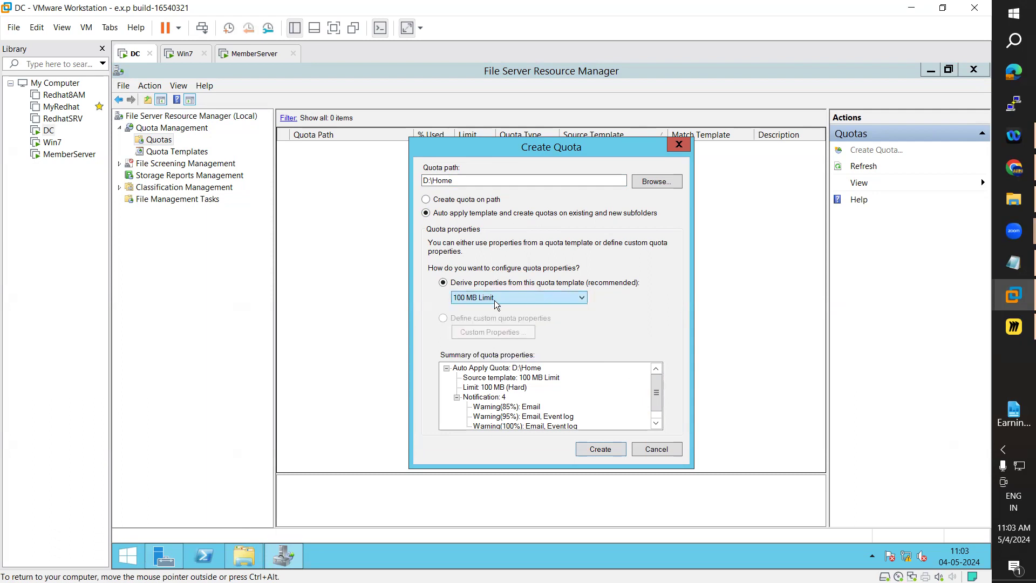
pyautogui.scroll(-5, 635, 340)
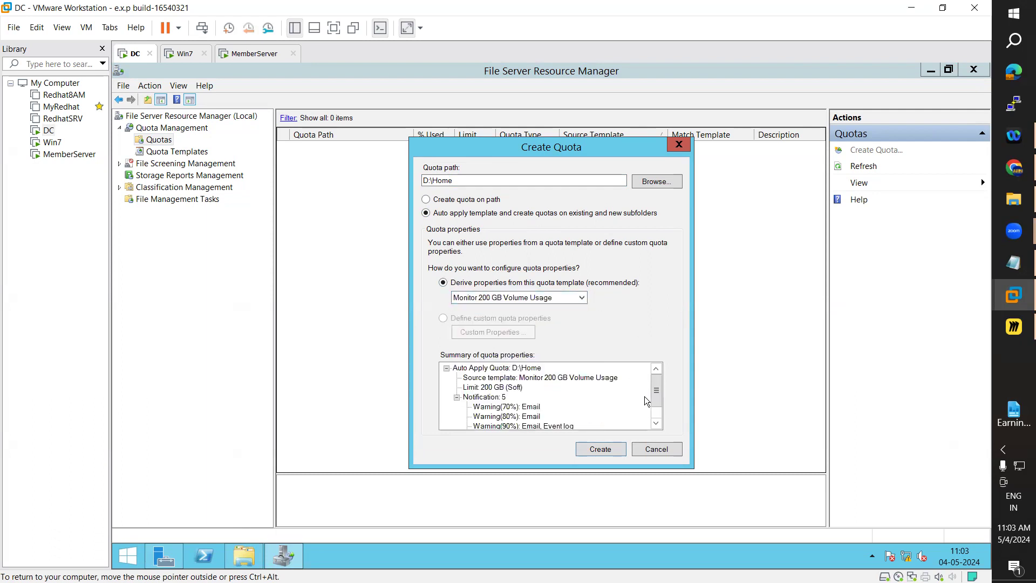
pyautogui.click(511, 299)
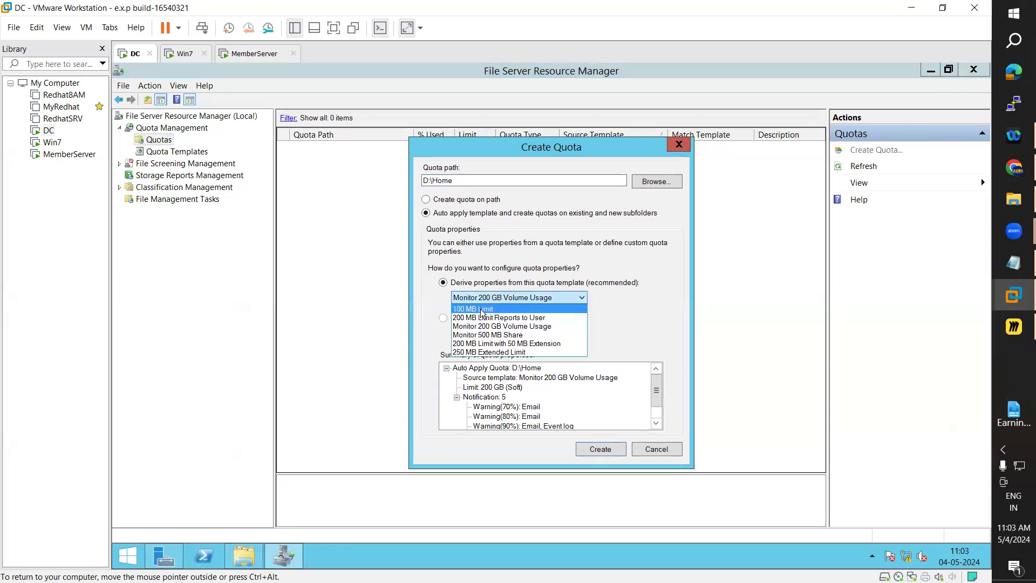
pyautogui.click(484, 309)
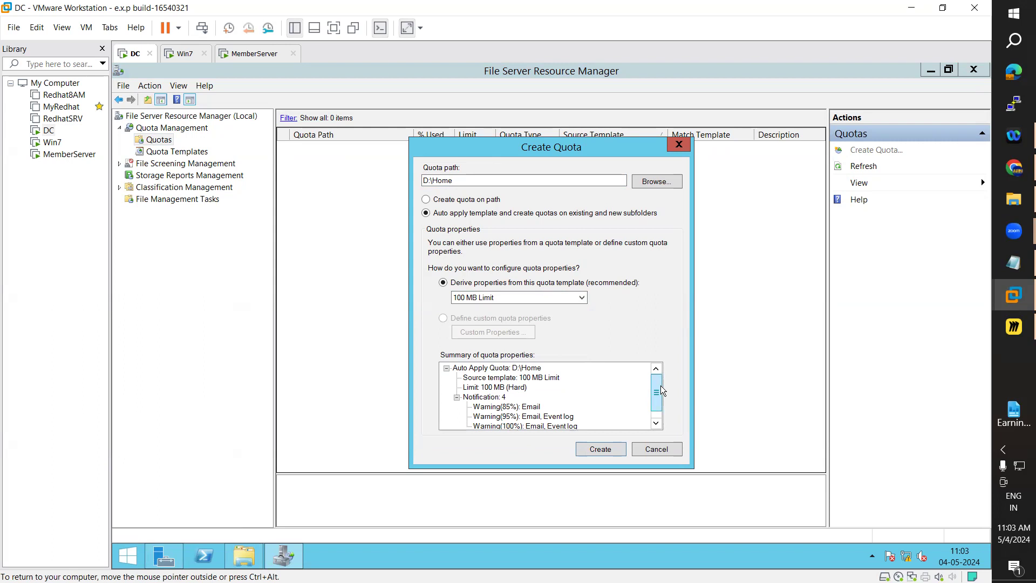
# Review the summary of quota properties, including the source template, limit type and each notification threshold.
pyautogui.moveTo(660, 387)
pyautogui.mouseDown()
pyautogui.moveTo(658, 397)
pyautogui.moveTo(655, 382)
pyautogui.mouseUp()
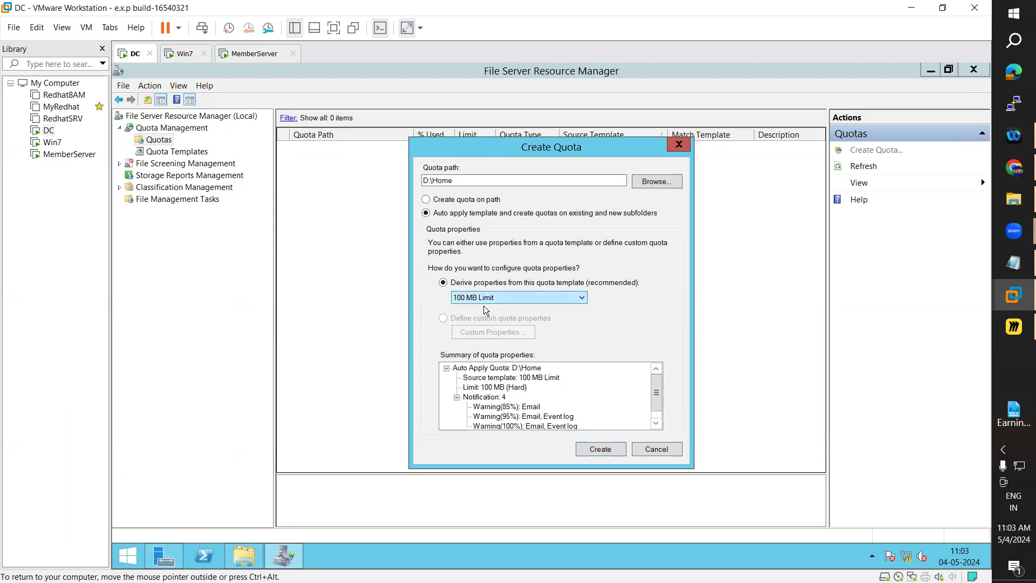
pyautogui.click(473, 368)
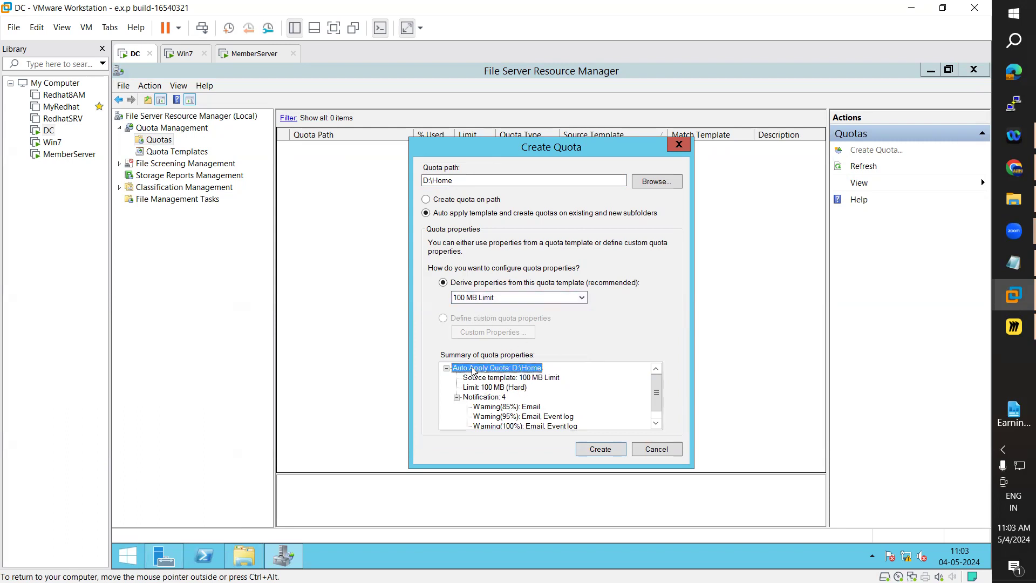
pyautogui.click(526, 379)
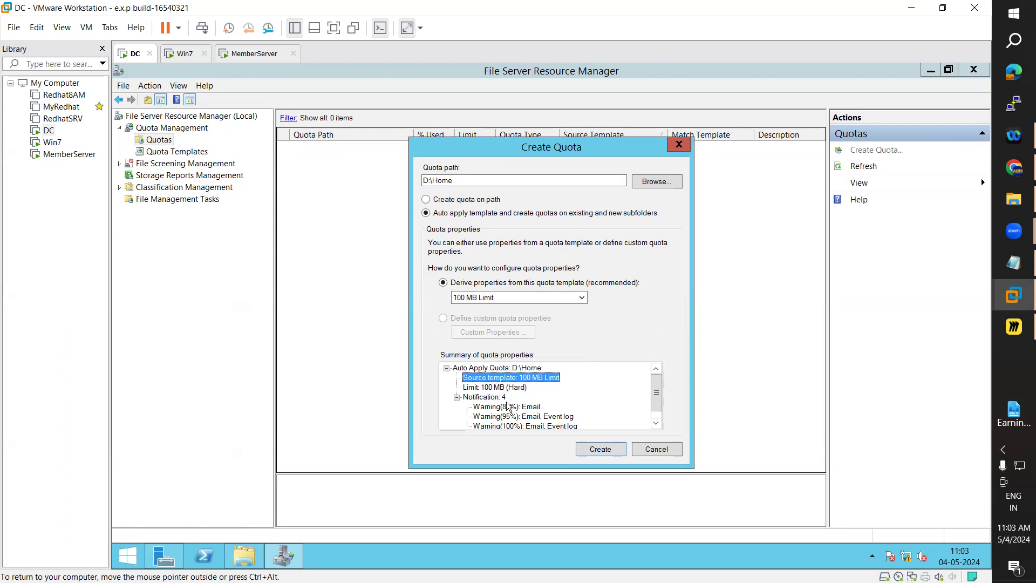
pyautogui.click(488, 397)
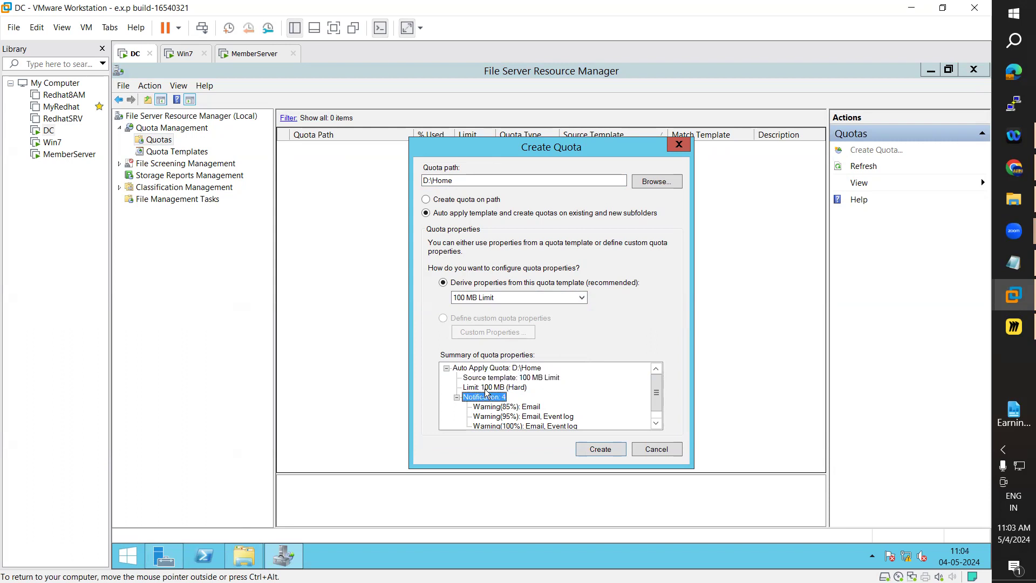
pyautogui.scroll(-1, 654, 407)
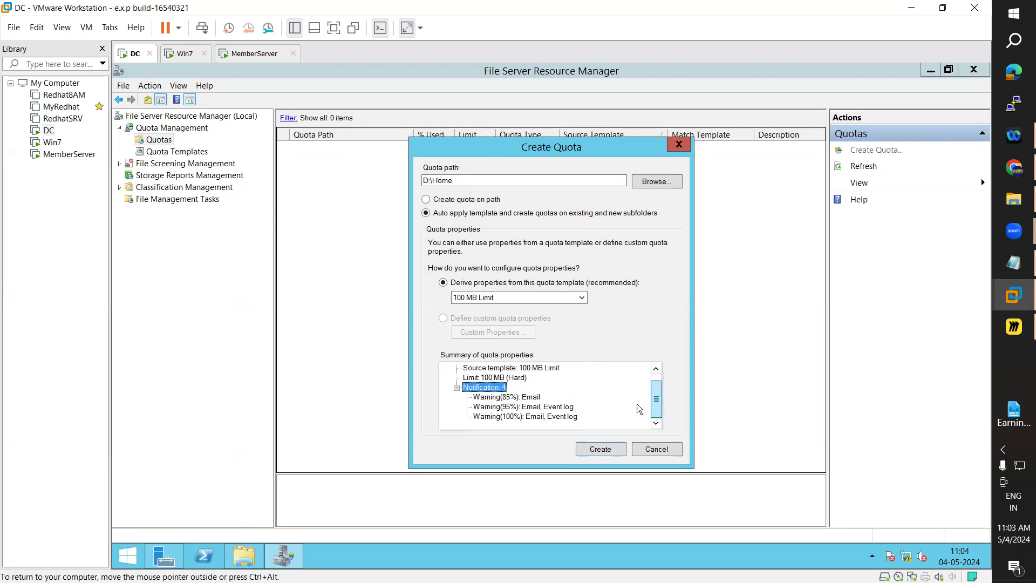
pyautogui.click(496, 398)
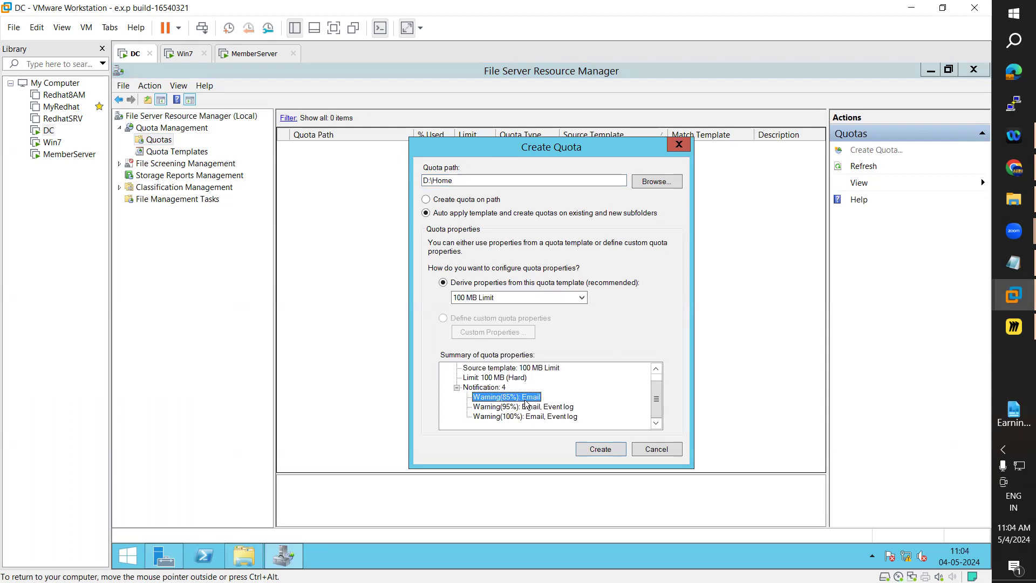
pyautogui.click(507, 408)
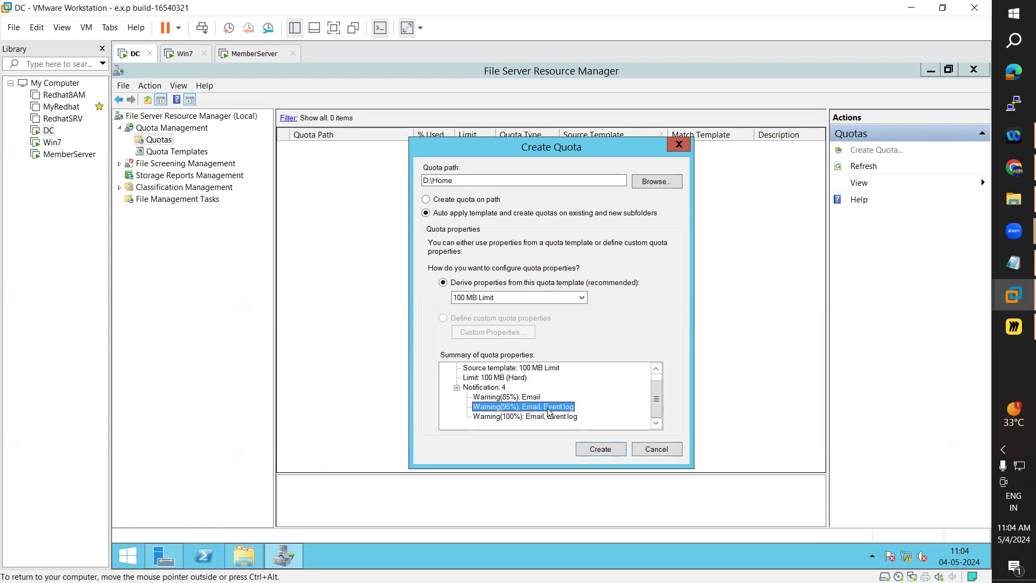
pyautogui.click(509, 419)
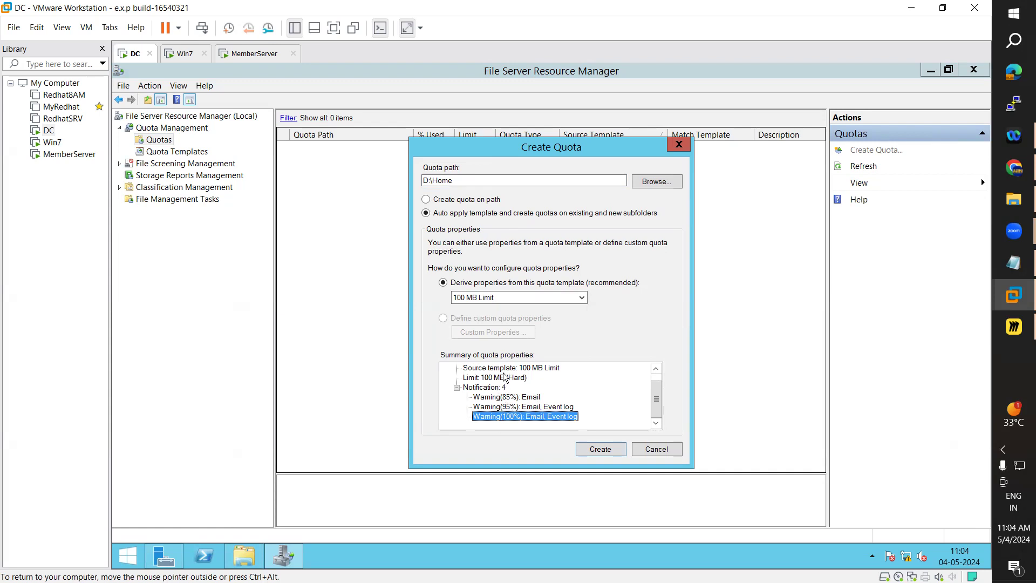
pyautogui.scroll(1, 655, 416)
pyautogui.scroll(-1, 653, 397)
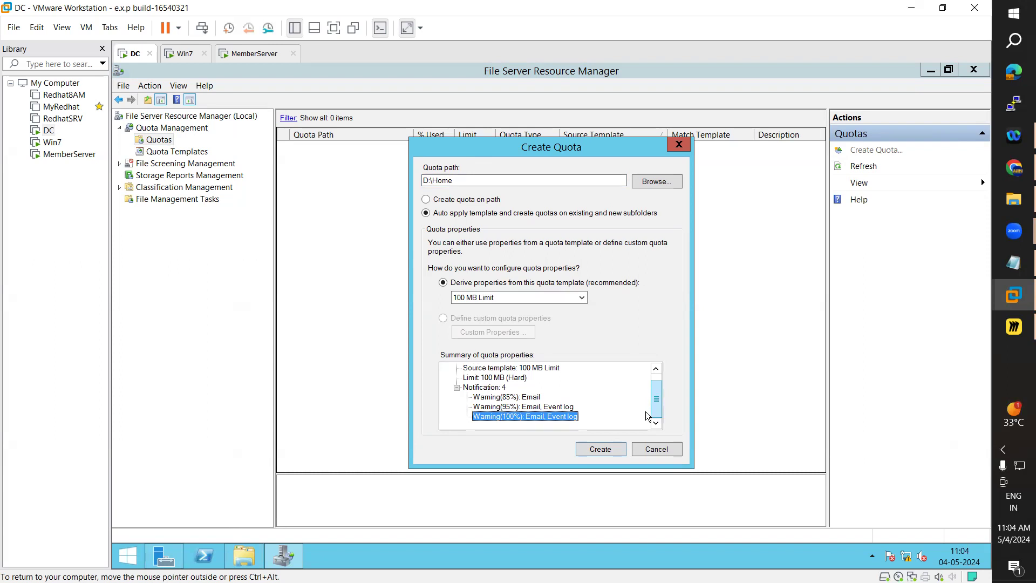
# Create the auto apply quota for D:\Home and select its entry in the quota list.
pyautogui.click(610, 451)
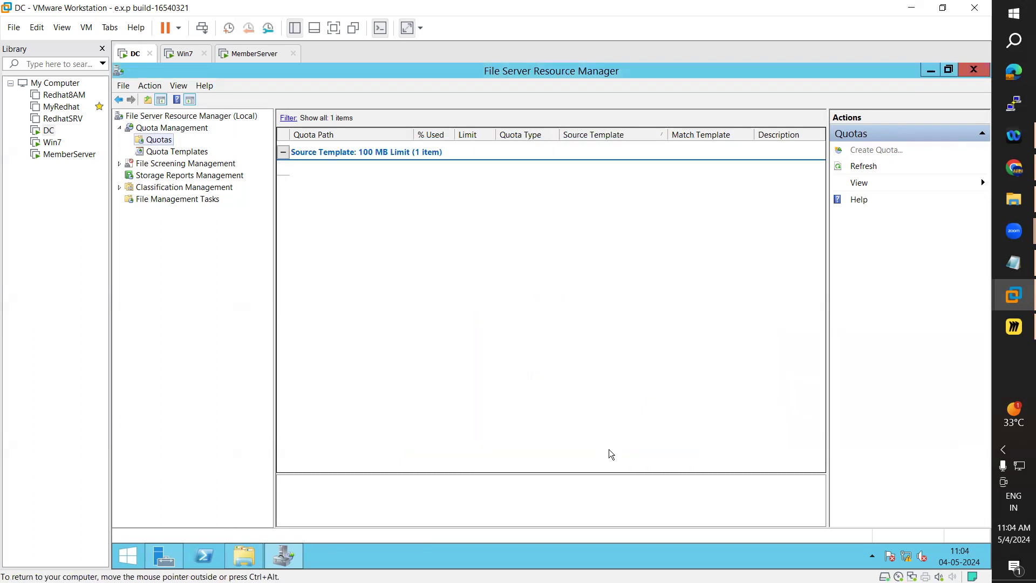
pyautogui.click(310, 167)
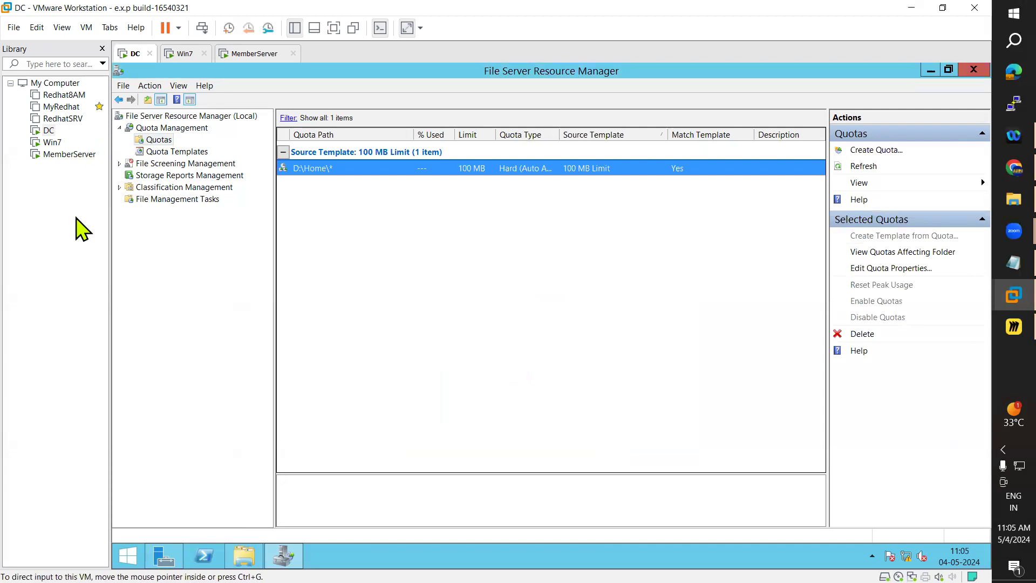
# Switch to Server Manager and open Active Directory Users and Computers.
pyautogui.click(164, 556)
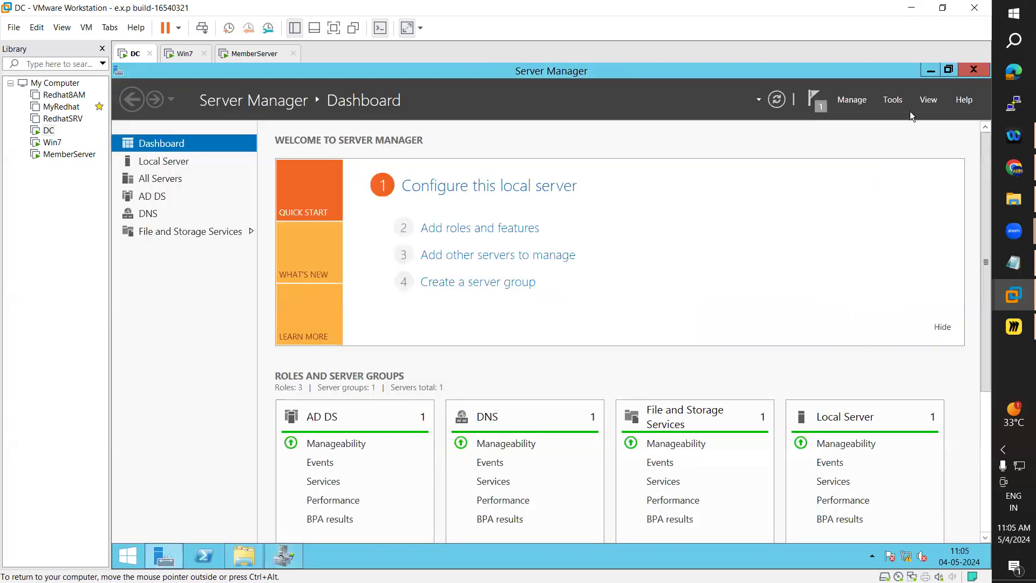
pyautogui.click(893, 100)
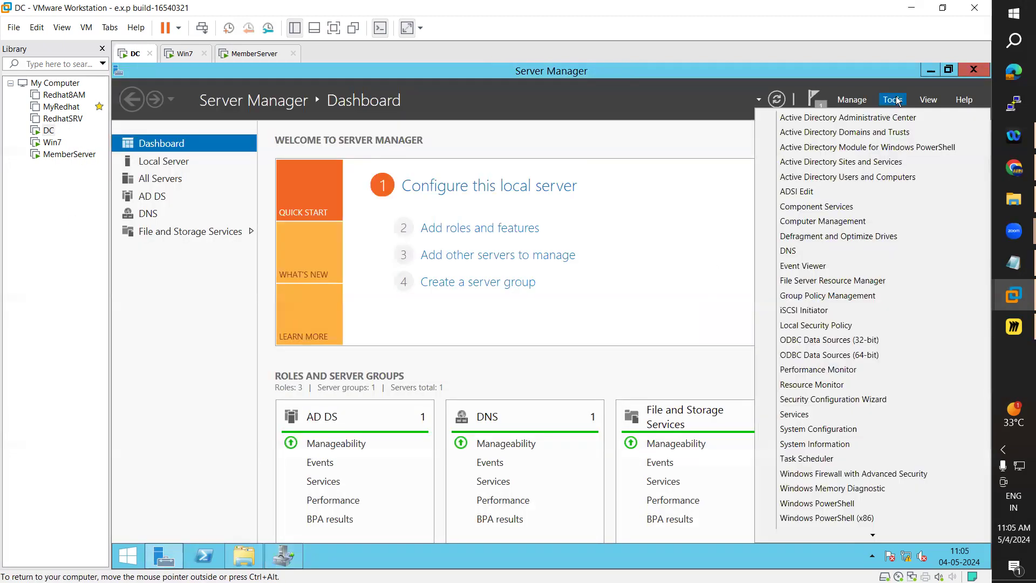
pyautogui.click(854, 177)
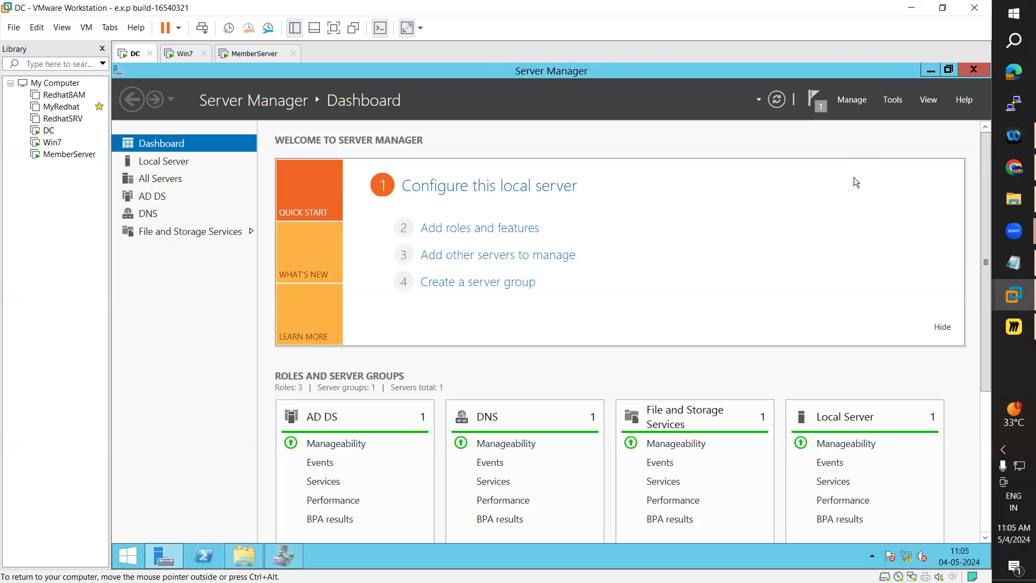
# Check the D:\Home quota entry, return to Active Directory Users and Computers, and open the profile settings of the user listed directly above DnsAdmins.
pyautogui.click(284, 557)
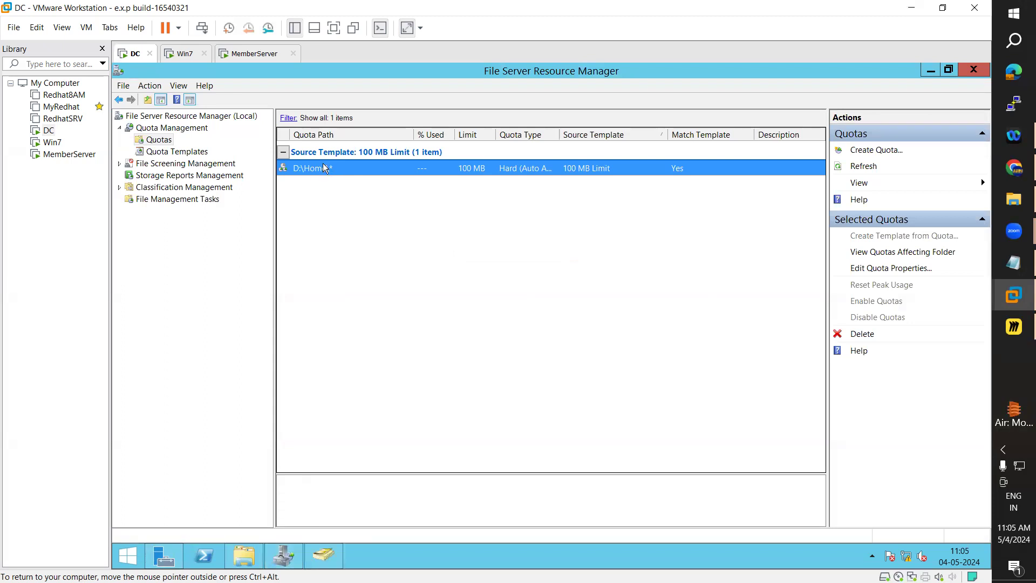
pyautogui.click(322, 557)
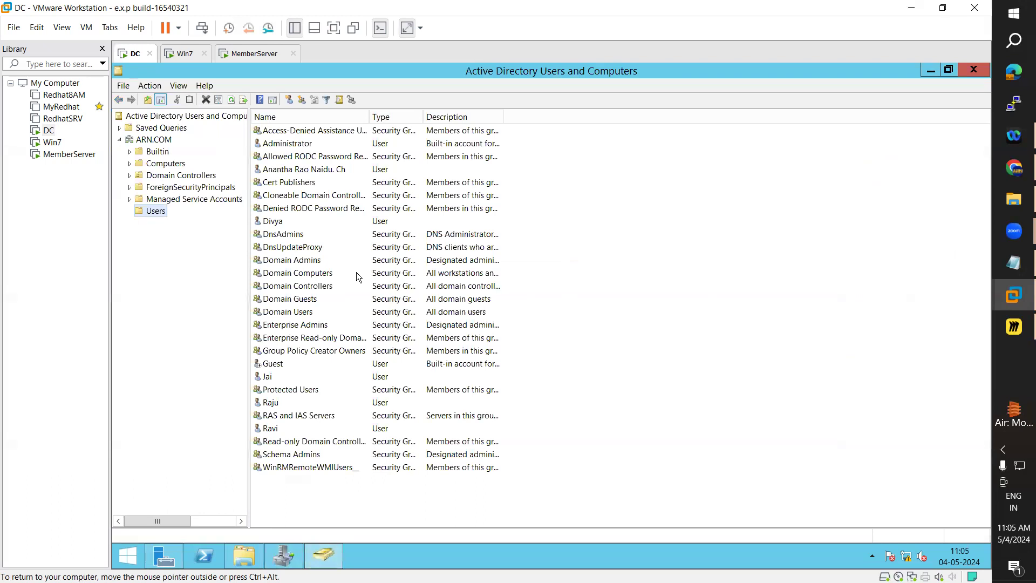
pyautogui.doubleClick(273, 221)
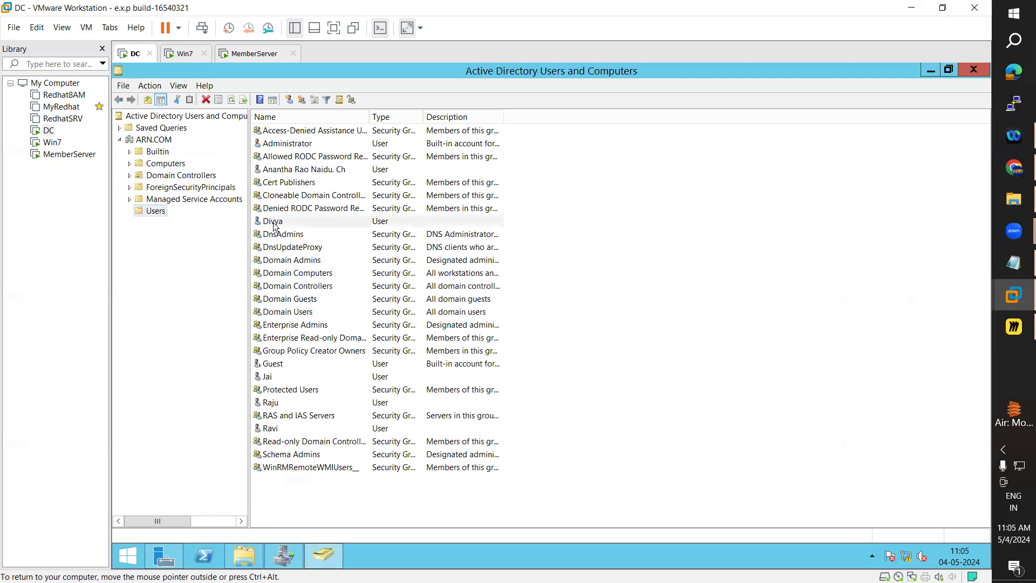
pyautogui.rightClick(275, 223)
pyautogui.click(321, 381)
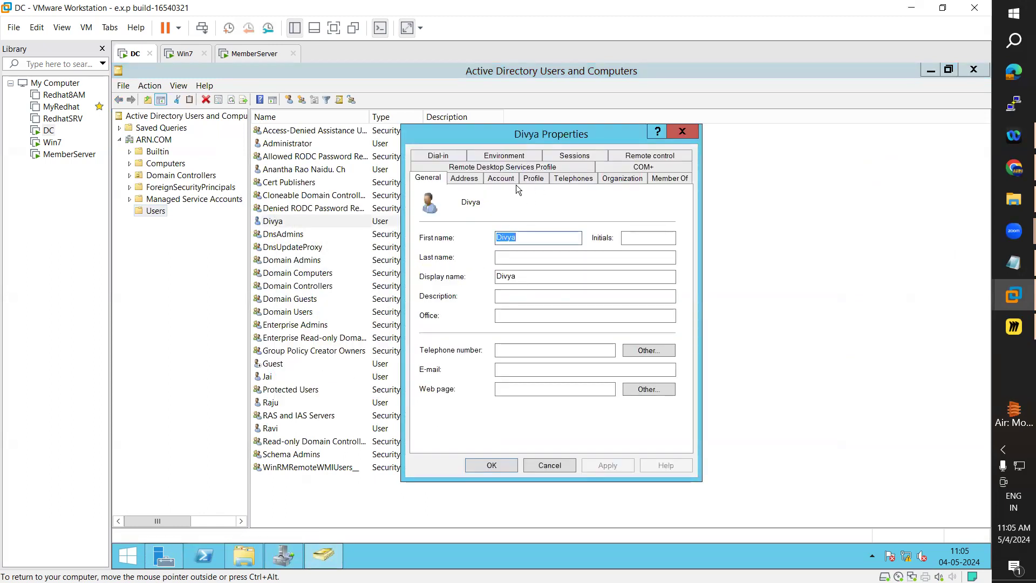
pyautogui.click(477, 182)
pyautogui.click(503, 180)
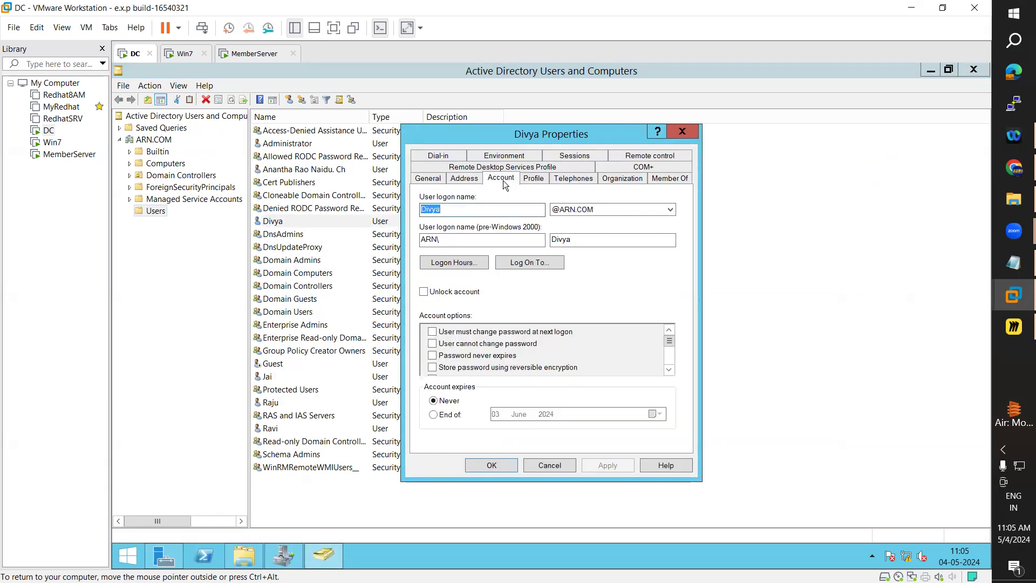
pyautogui.click(534, 180)
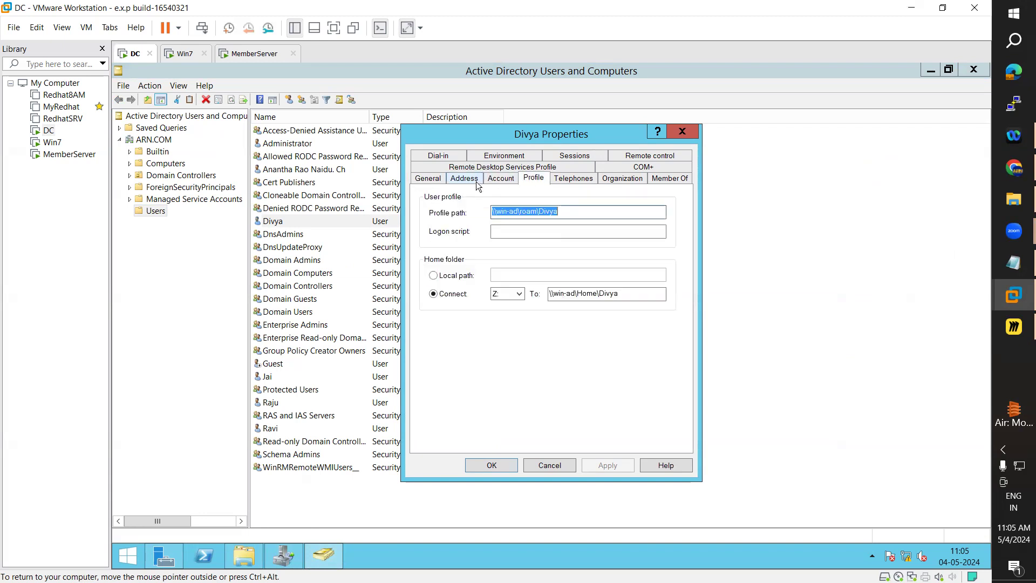
pyautogui.click(425, 178)
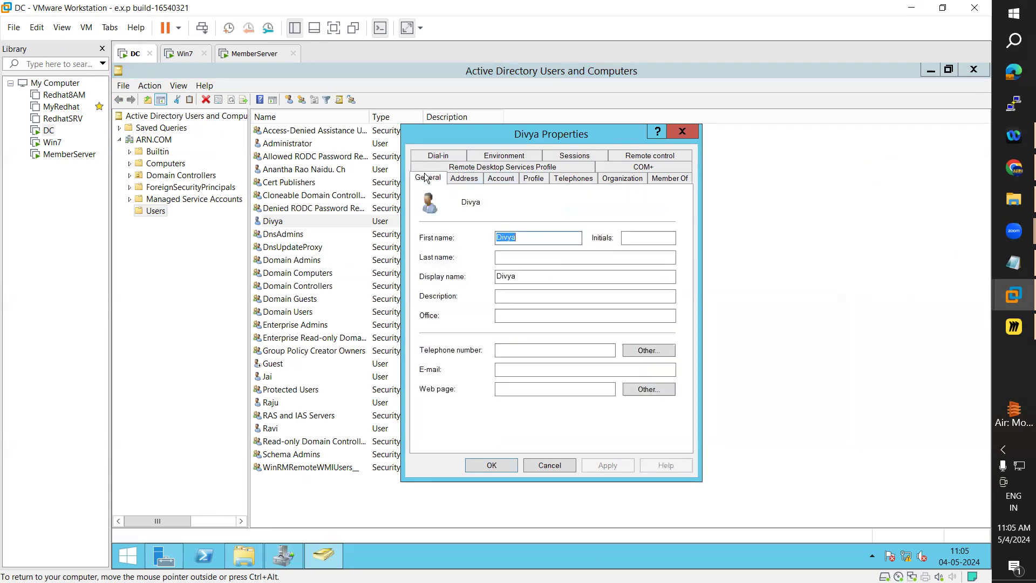
pyautogui.click(503, 179)
pyautogui.click(522, 180)
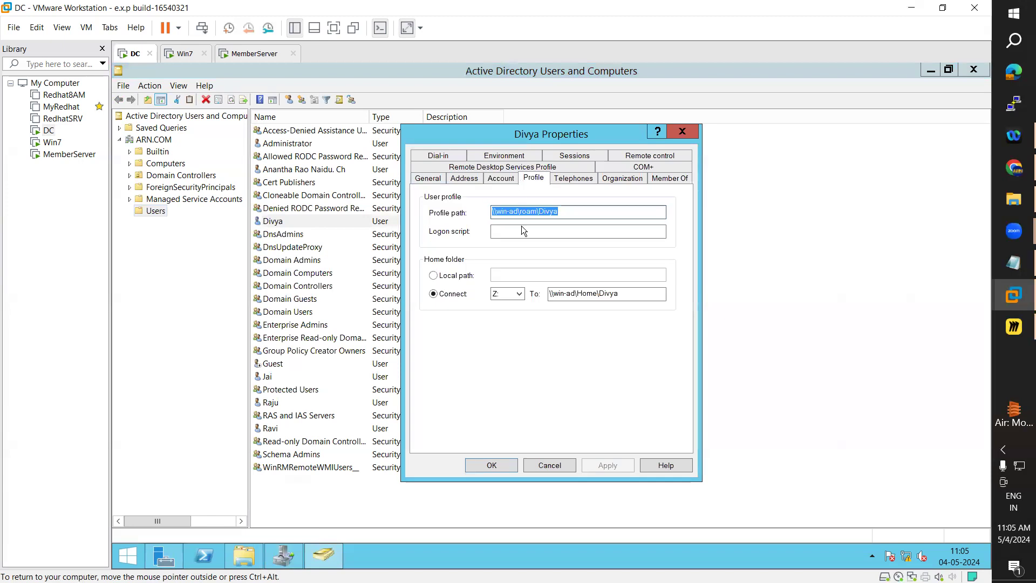
# Examine the network home folder path connected to drive Z: for this user and close the properties.
pyautogui.click(639, 295)
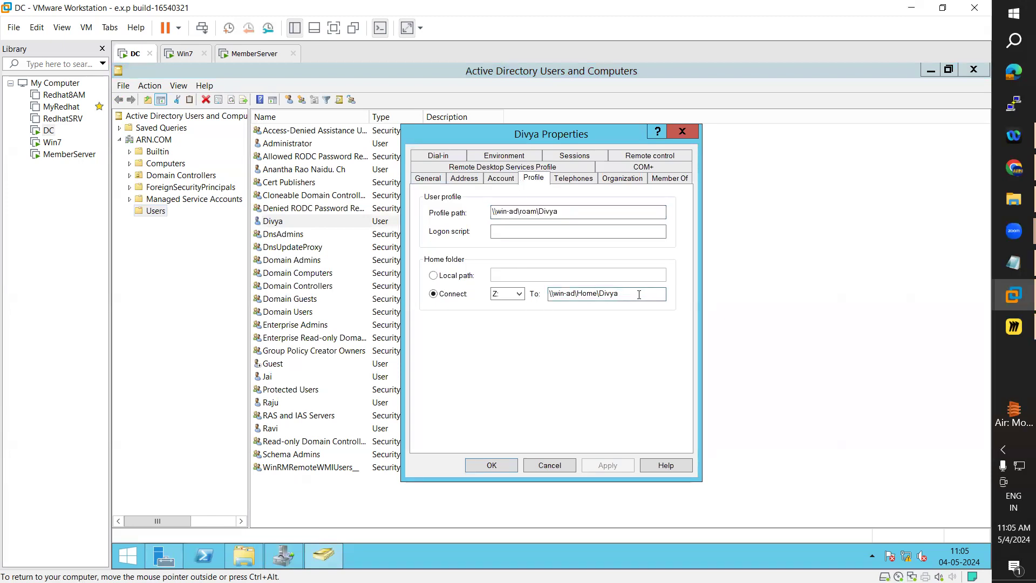
pyautogui.moveTo(619, 294); pyautogui.dragTo(534, 293)
pyautogui.moveTo(620, 292); pyautogui.dragTo(597, 288)
pyautogui.click(627, 294)
pyautogui.moveTo(627, 295); pyautogui.dragTo(599, 289)
pyautogui.click(484, 466)
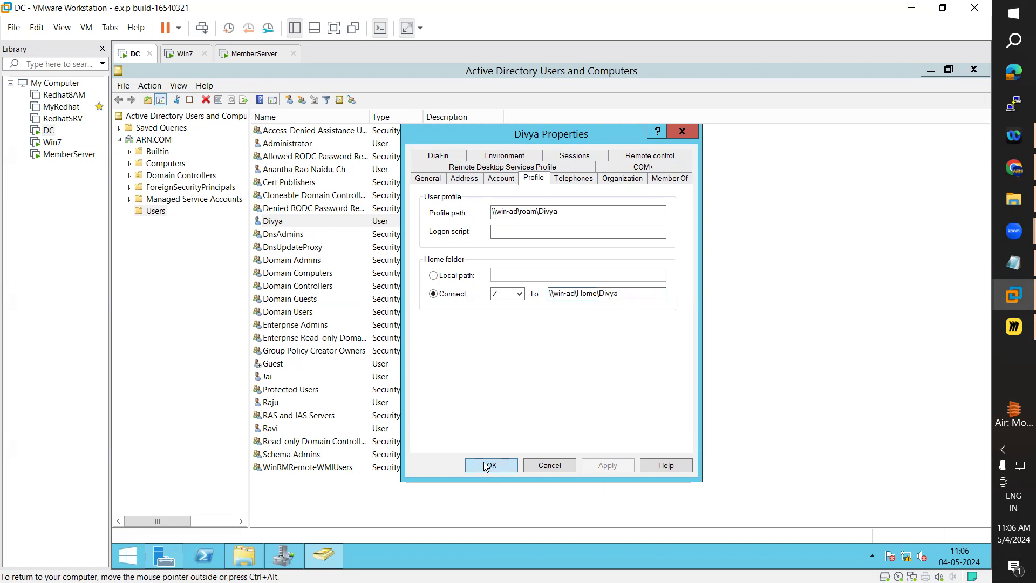
# Switch to the Win7 virtual machine and log on to the preselected ARN domain account by entering the account password.
pyautogui.click(182, 57)
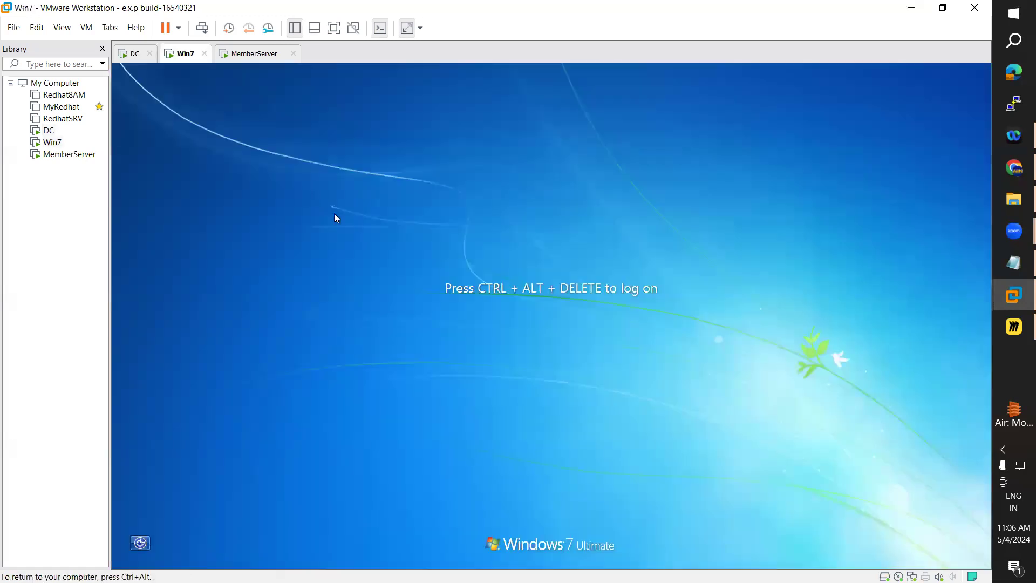
pyautogui.click(87, 27)
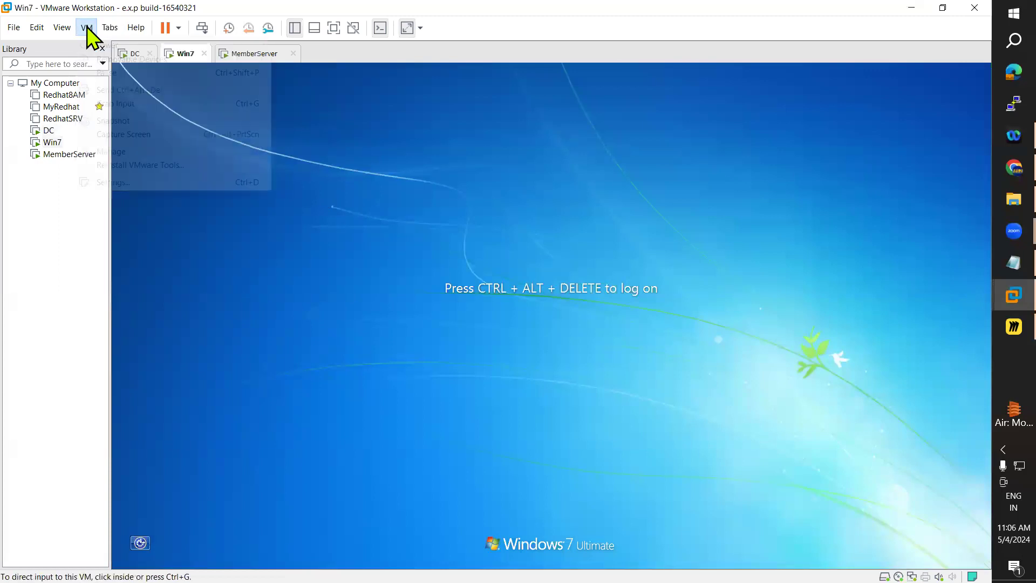
pyautogui.click(130, 90)
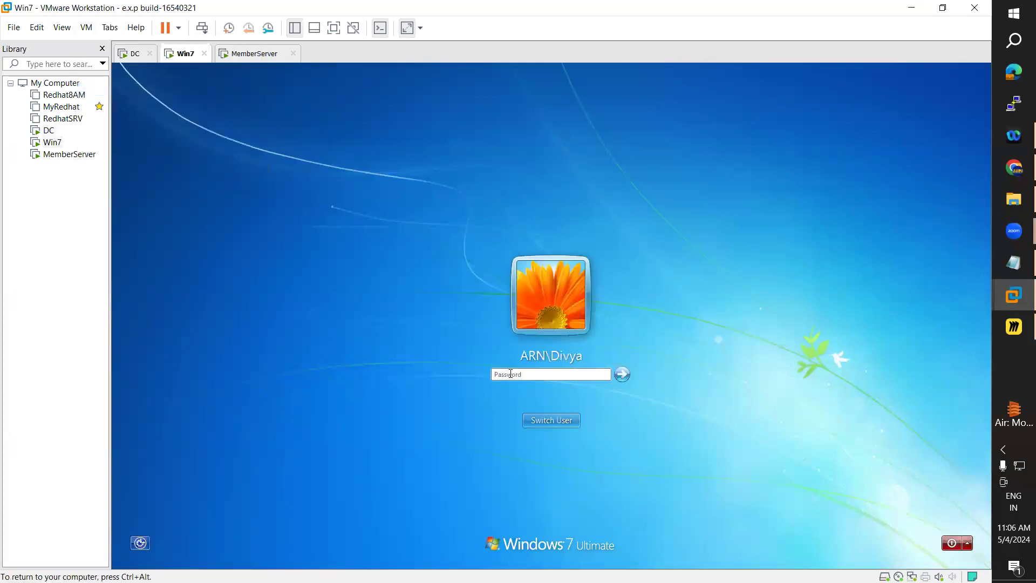
pyautogui.click(524, 375)
pyautogui.write('•••••••••')
pyautogui.press('Return')
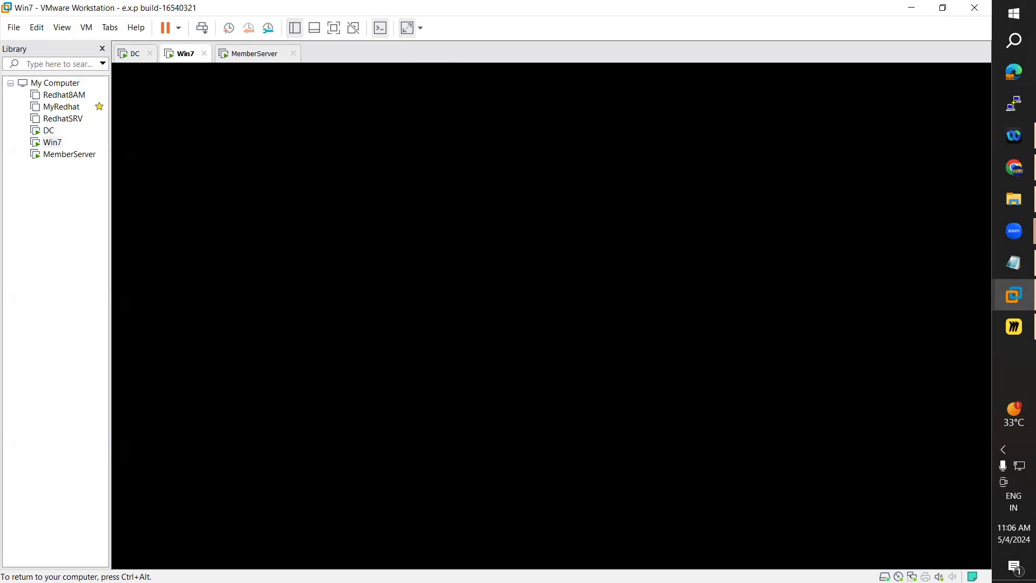
# On the DC, reopen the same user's profile settings and highlight the user folder name in the home folder path.
pyautogui.click(134, 56)
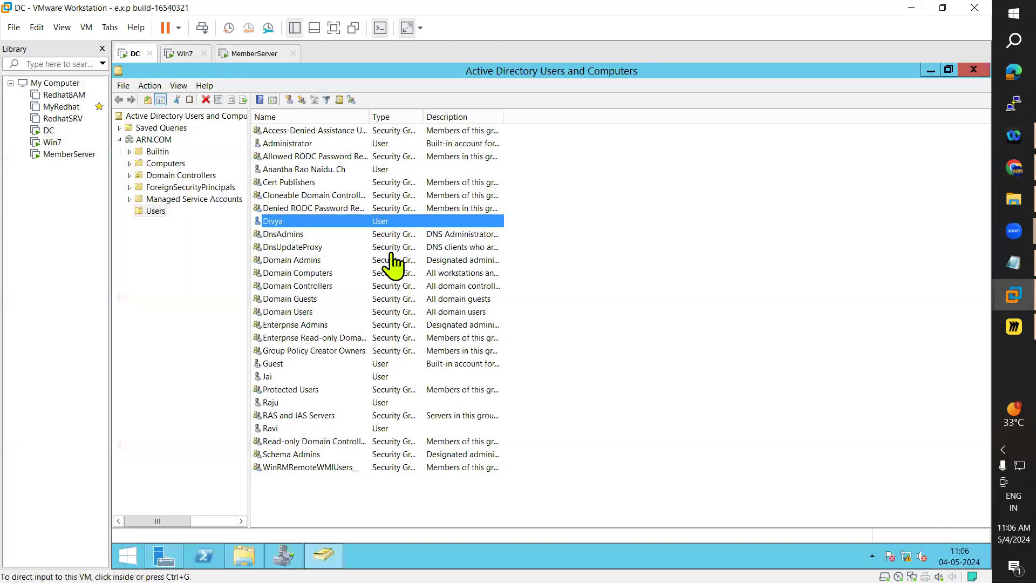
pyautogui.rightClick(288, 222)
pyautogui.click(330, 379)
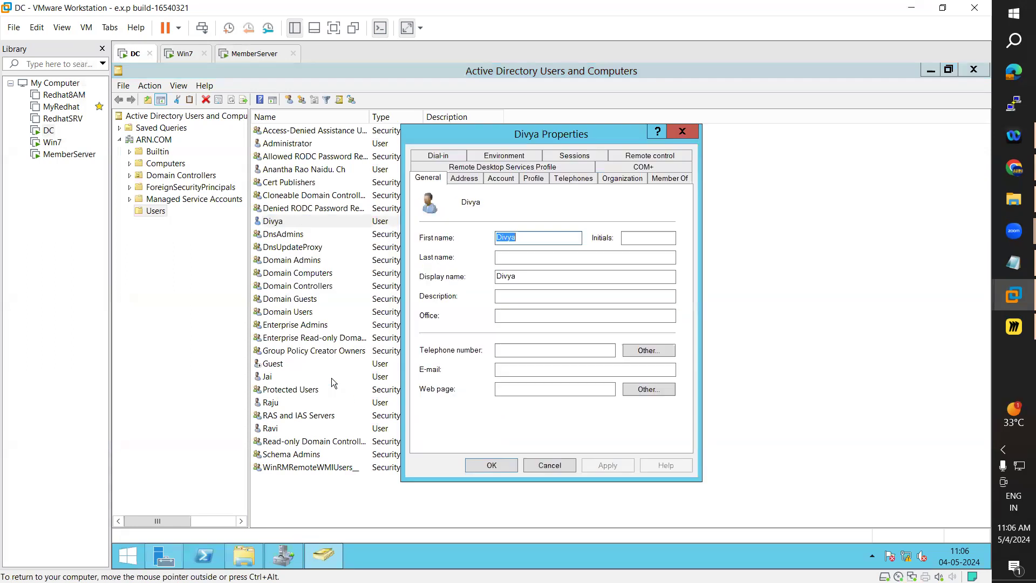
pyautogui.click(510, 180)
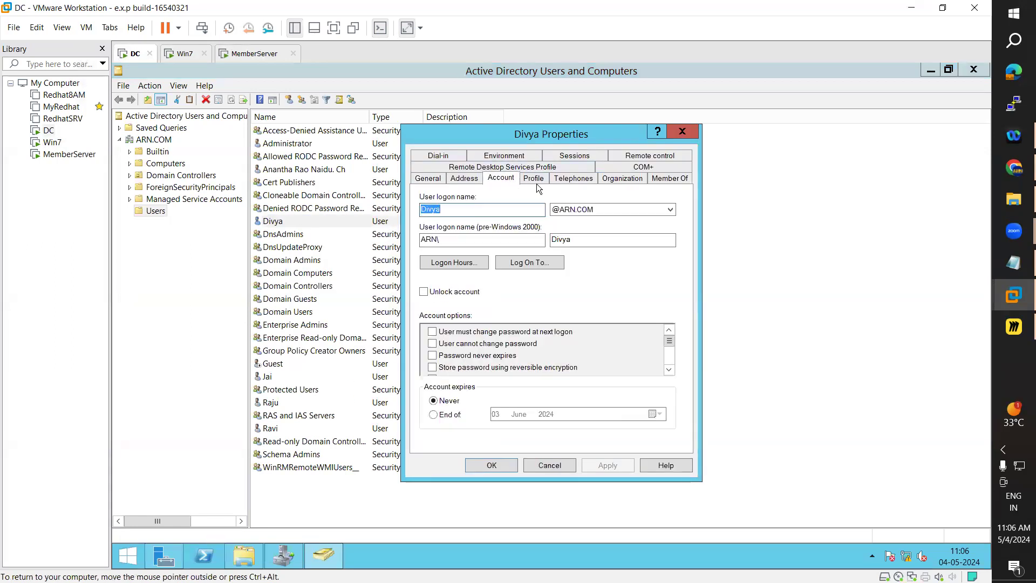
pyautogui.click(533, 179)
pyautogui.moveTo(632, 290); pyautogui.dragTo(605, 295)
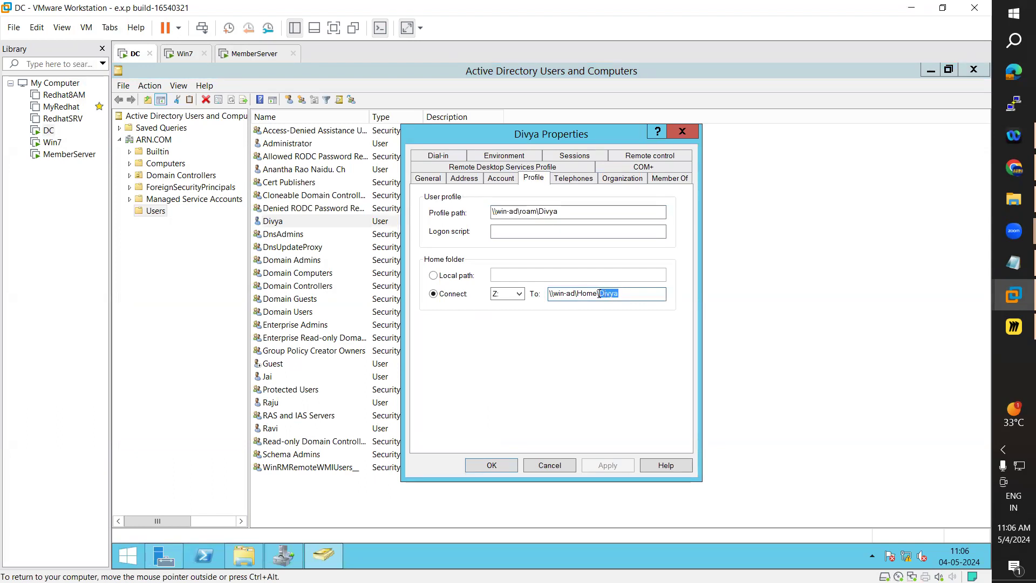
# Return to the Win7 virtual machine and open Computer to check the size of the mapped Z: home drive.
pyautogui.click(182, 55)
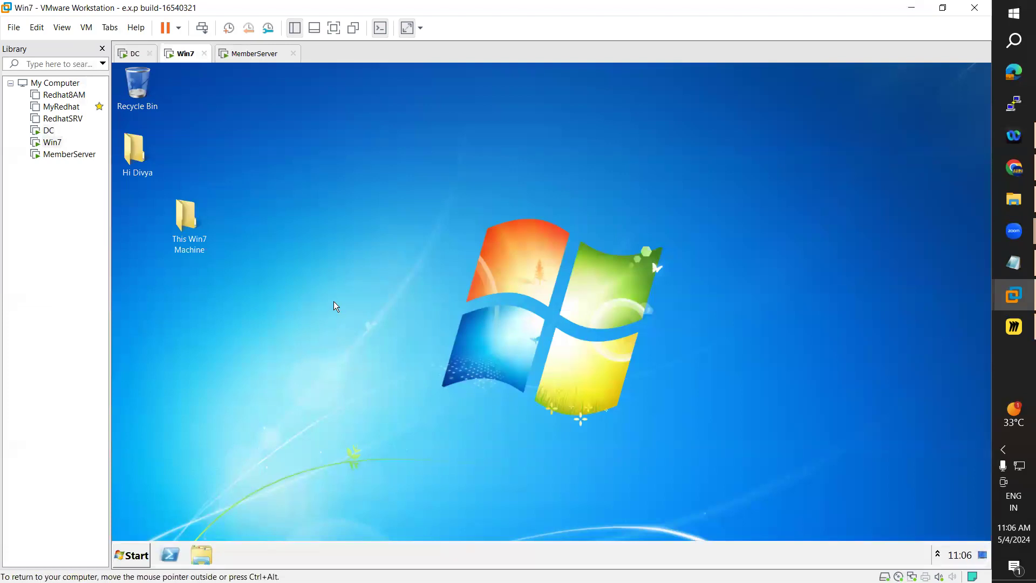
pyautogui.click(202, 555)
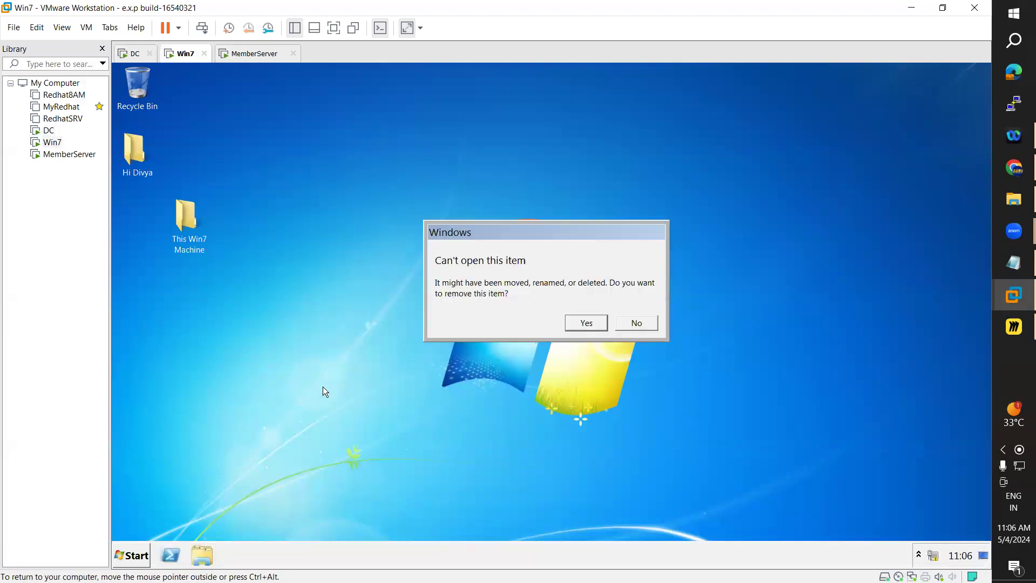
pyautogui.click(627, 322)
pyautogui.click(133, 556)
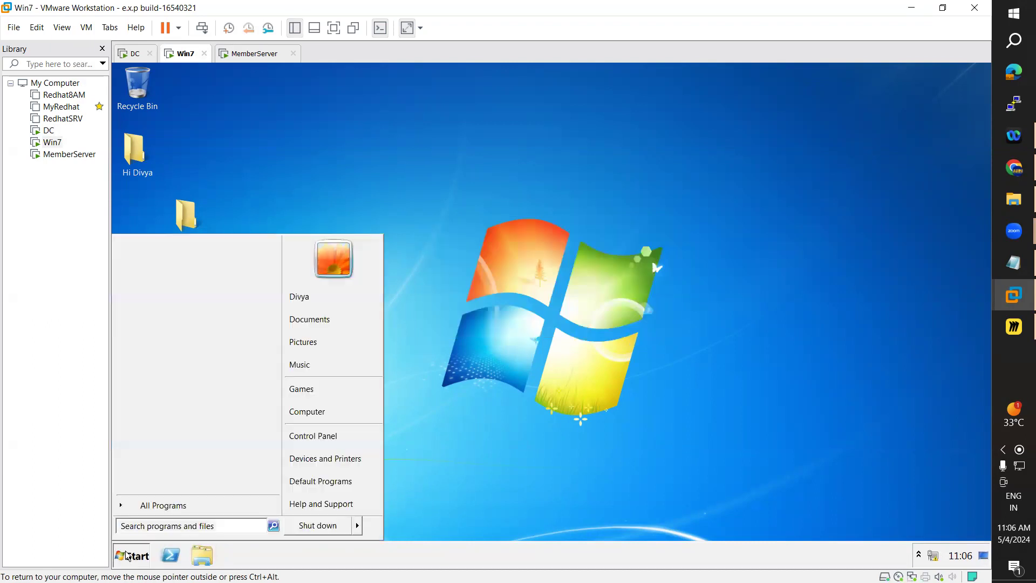
pyautogui.click(314, 414)
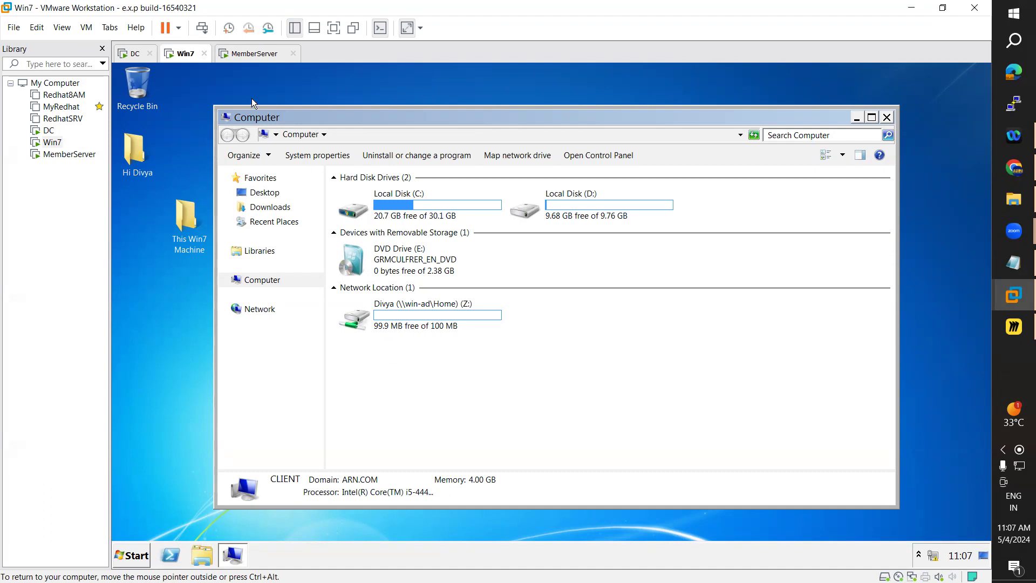
# Switch to the MemberServer virtual machine and sign in as another ARN domain user with the user name and account password.
pyautogui.click(253, 53)
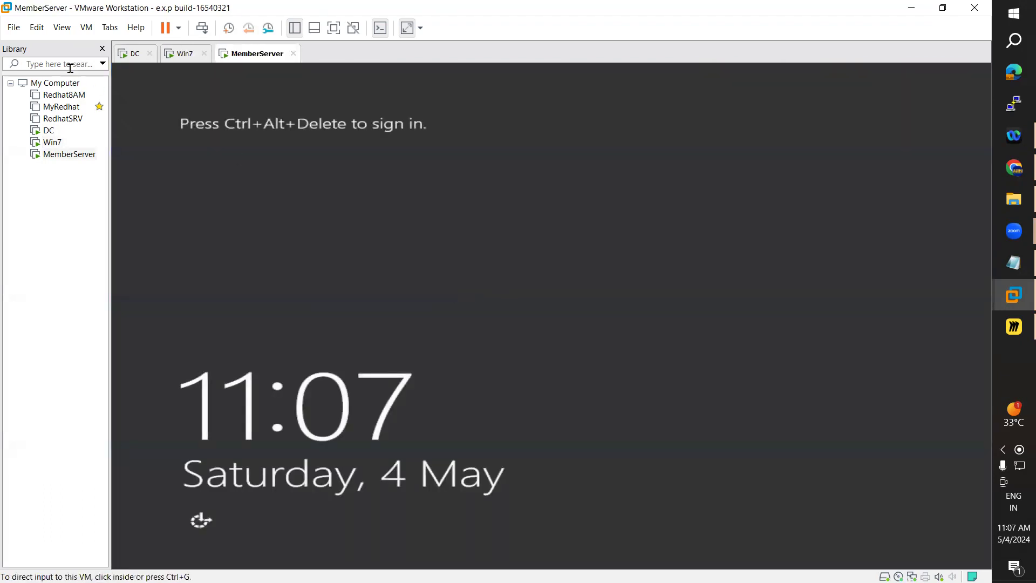
pyautogui.click(86, 27)
pyautogui.click(124, 89)
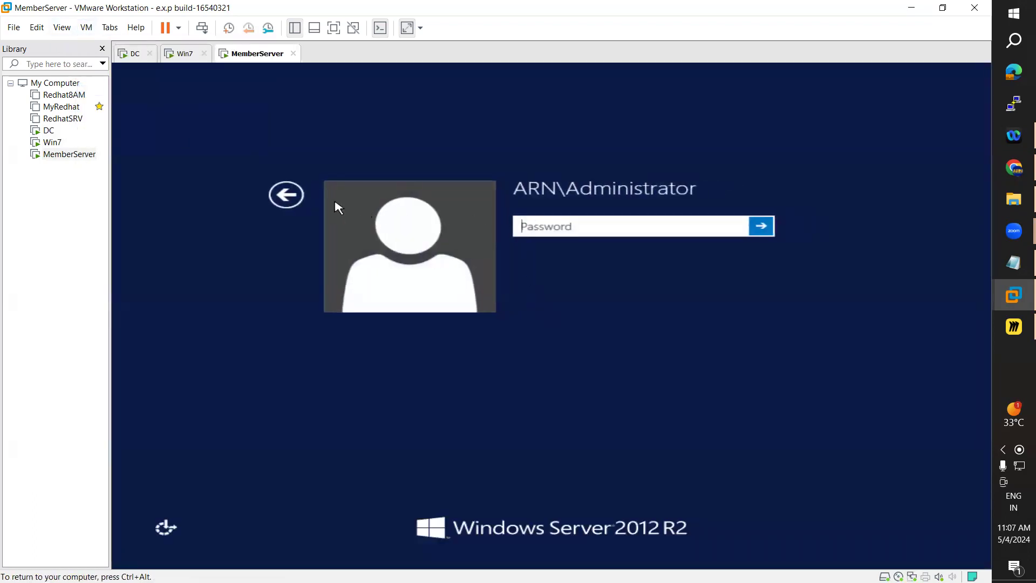
pyautogui.click(305, 200)
pyautogui.click(655, 277)
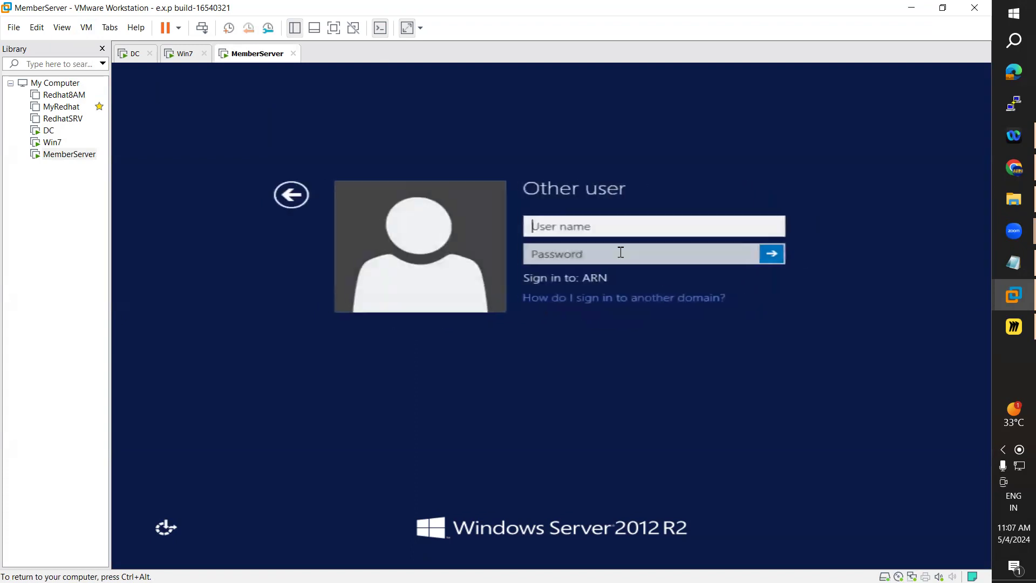
pyautogui.write('ARN')
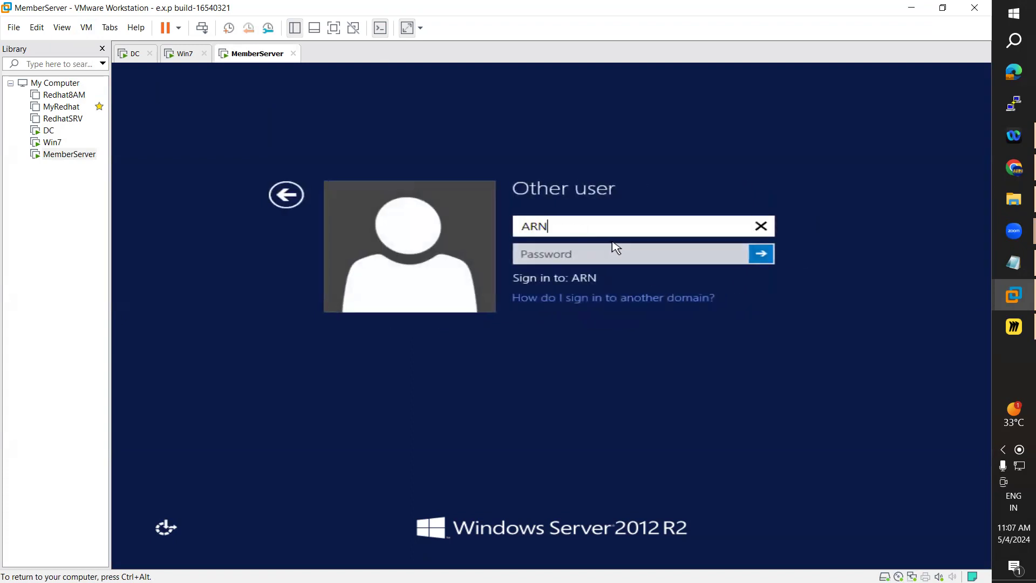
pyautogui.hotkey('ctrl', 'a')
pyautogui.write('Raju')
pyautogui.press('Tab')
pyautogui.write('***')
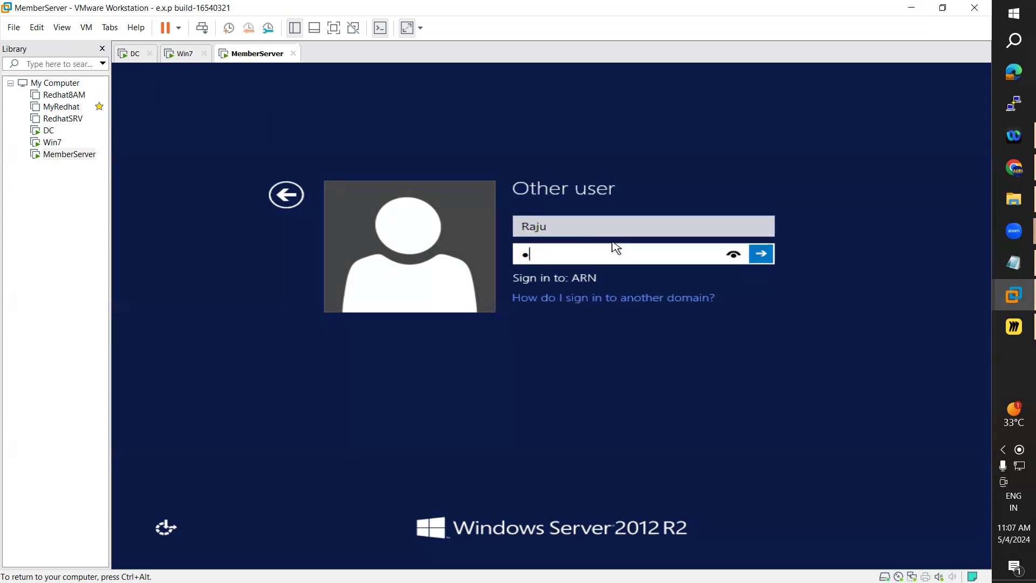
pyautogui.write('*****')
pyautogui.press('Return')
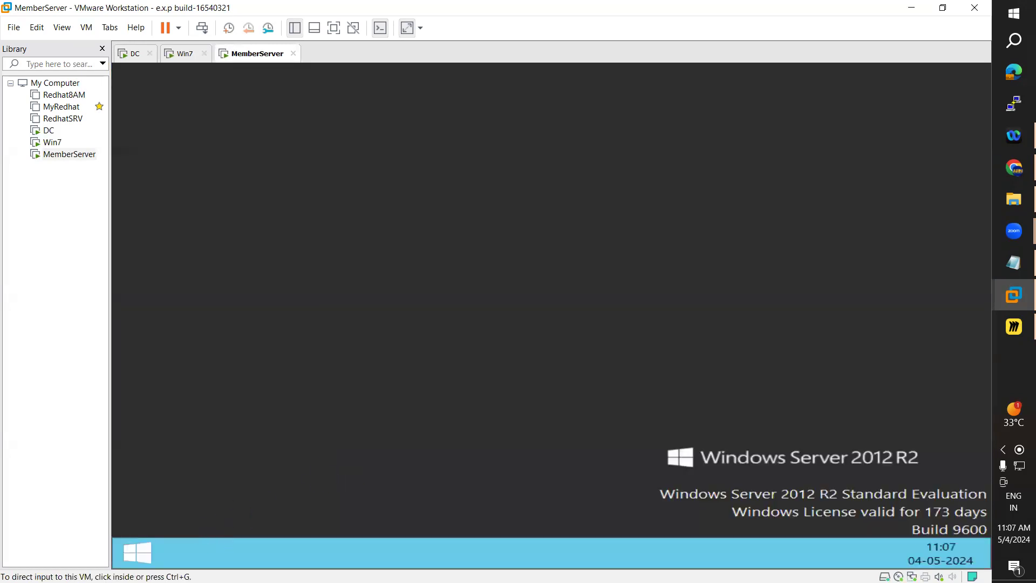
# Open This PC on MemberServer to look for a mapped home drive and compare it with the drives on Win7.
pyautogui.click(334, 559)
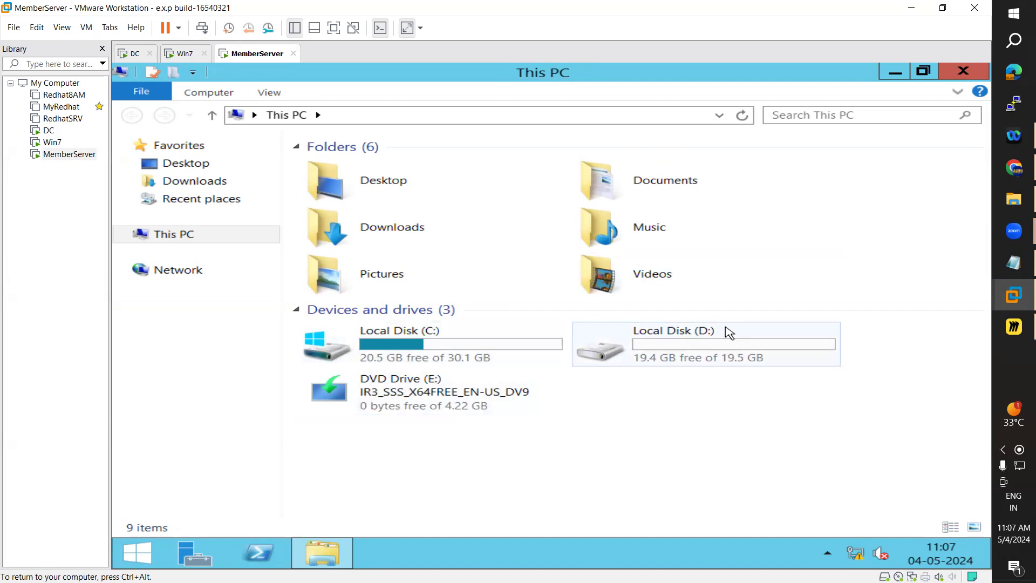
pyautogui.click(187, 54)
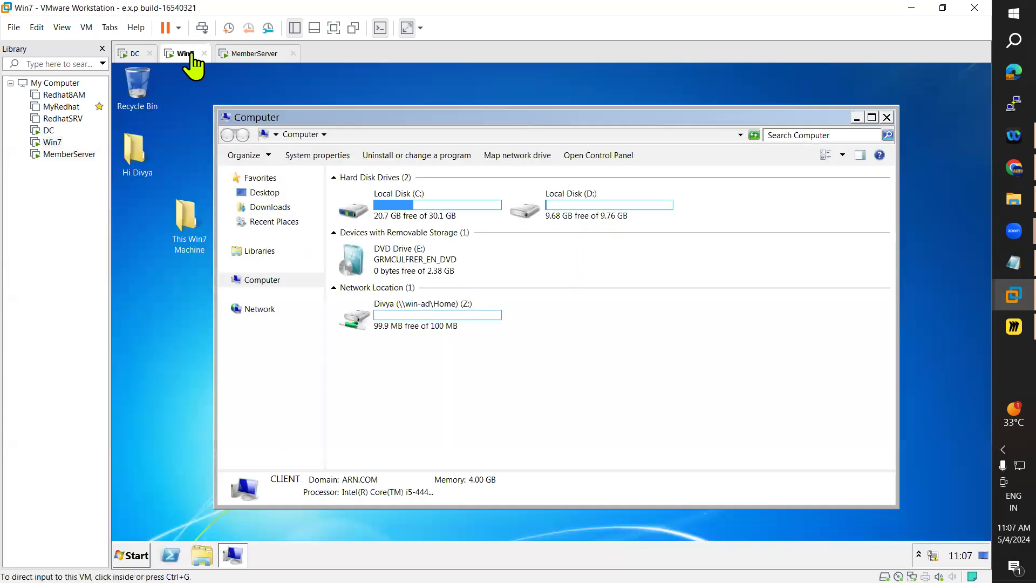
# On the DC, highlight the full Z: home folder path, close the user's properties, and recheck the Win7 drives before returning to the DC.
pyautogui.click(133, 53)
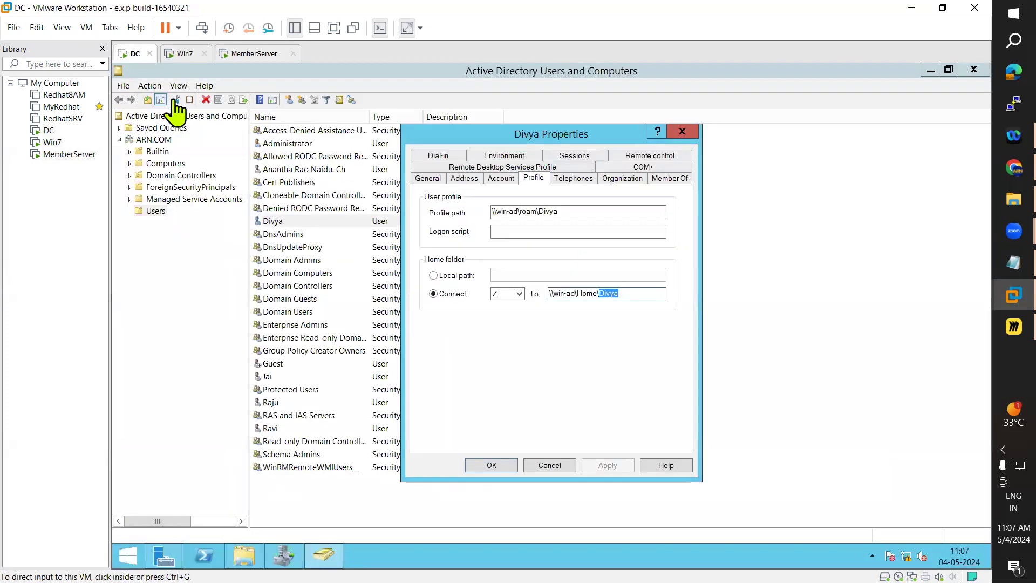
pyautogui.moveTo(637, 293); pyautogui.dragTo(549, 293)
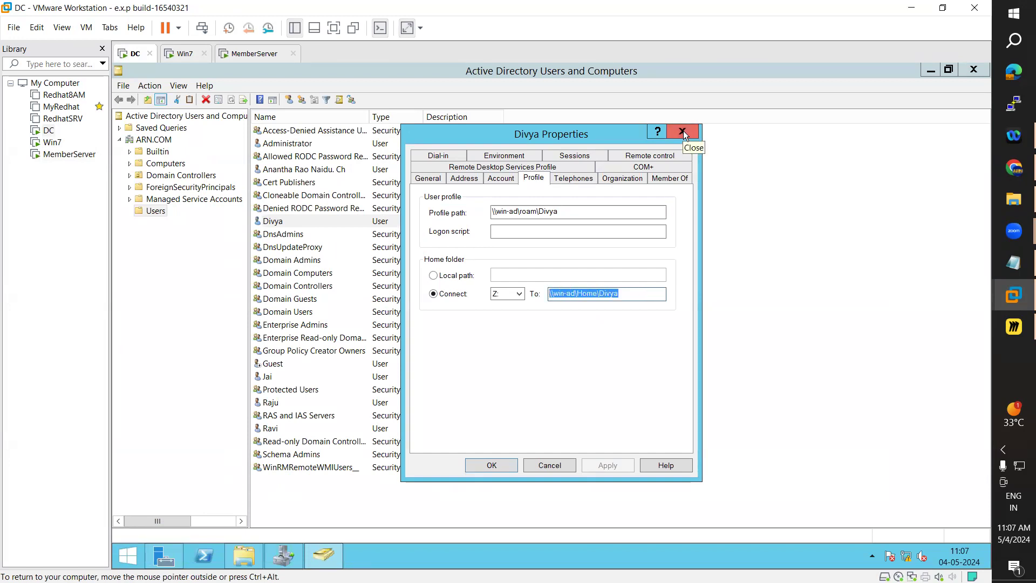
pyautogui.click(684, 131)
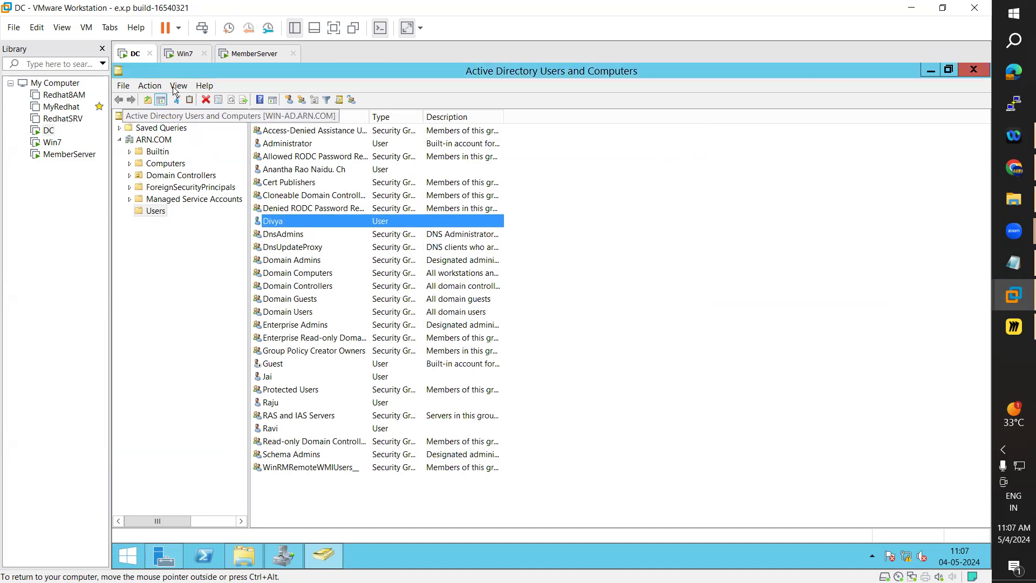
pyautogui.click(185, 55)
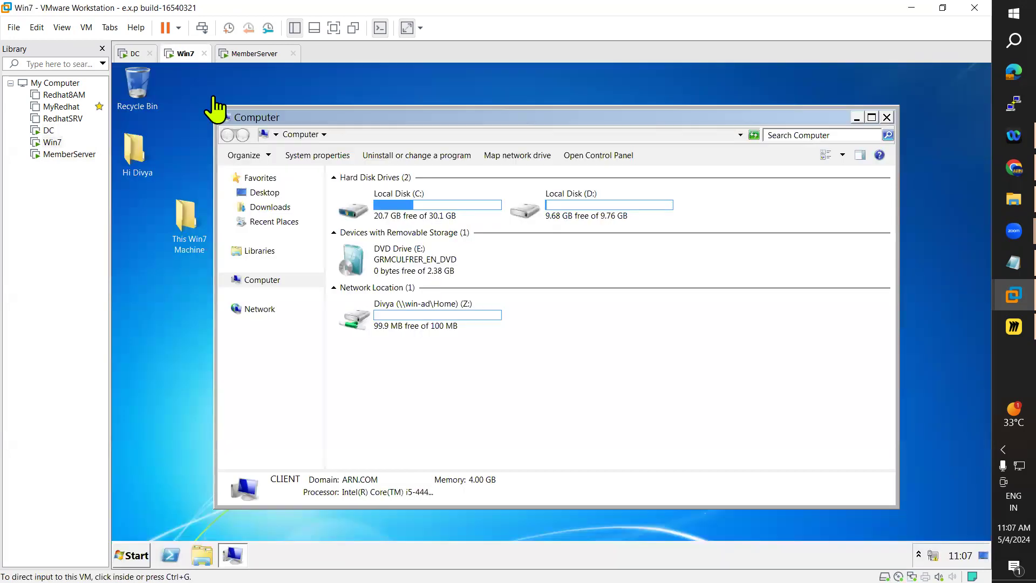
pyautogui.click(135, 54)
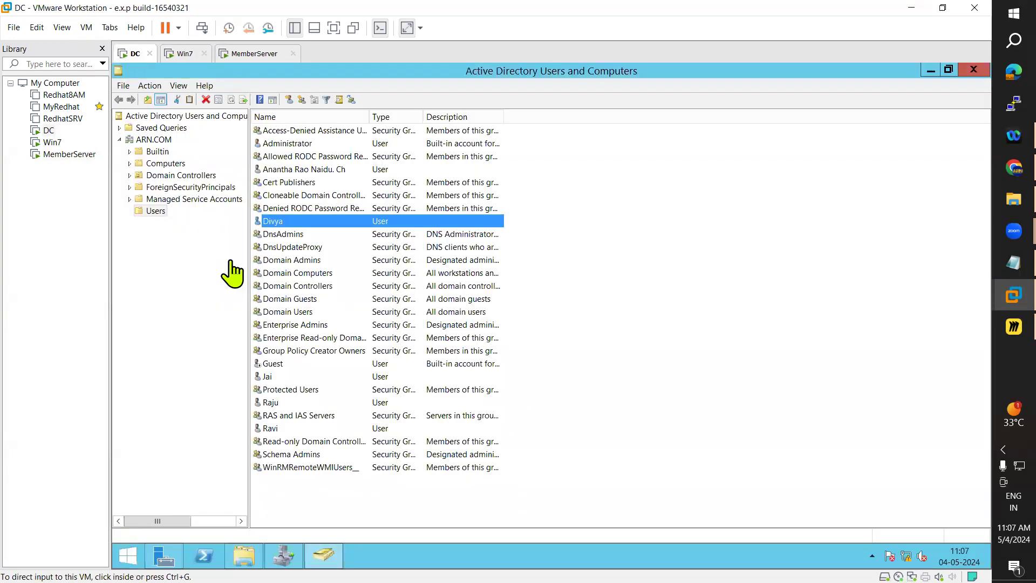
pyautogui.click(283, 557)
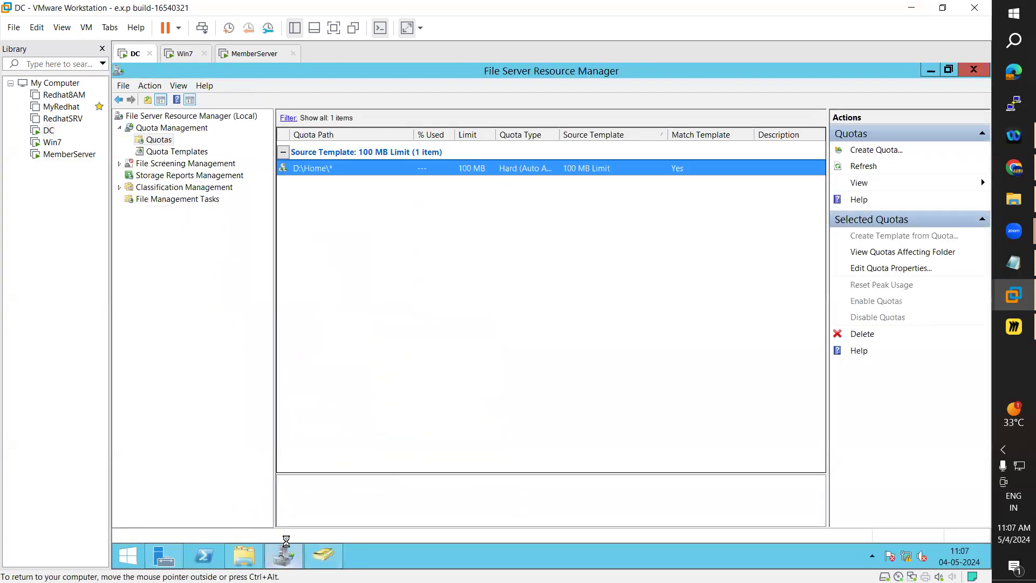
pyautogui.rightClick(292, 168)
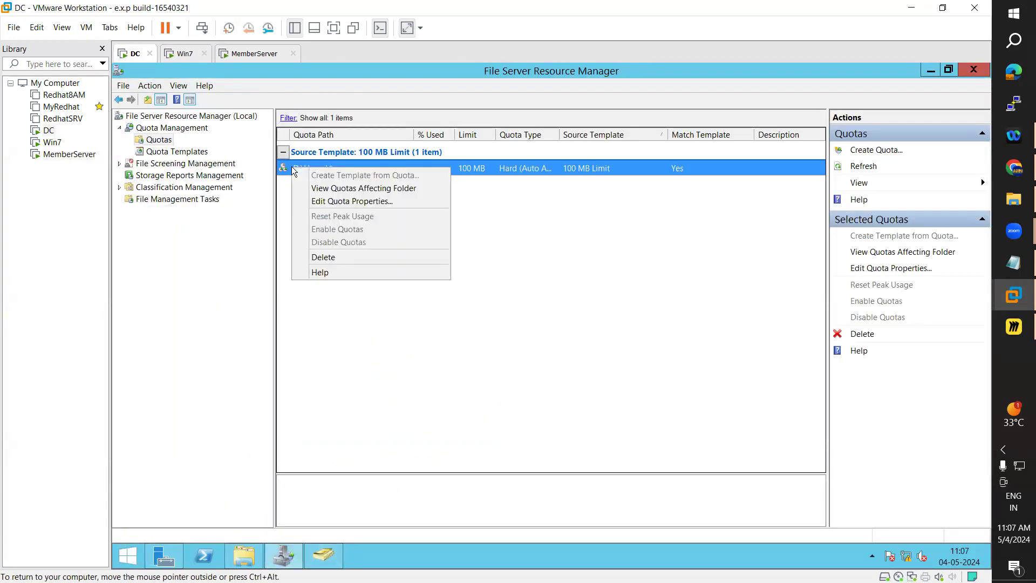
pyautogui.rightClick(160, 143)
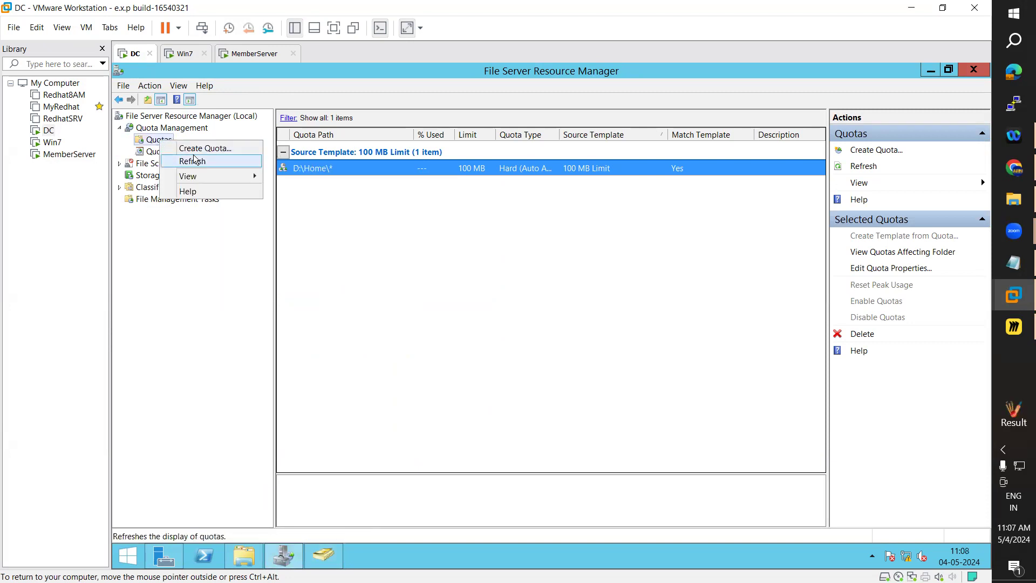
# Create a folder in D:\Home on the DC, named after the domain user signed in on MemberServer.
pyautogui.click(244, 564)
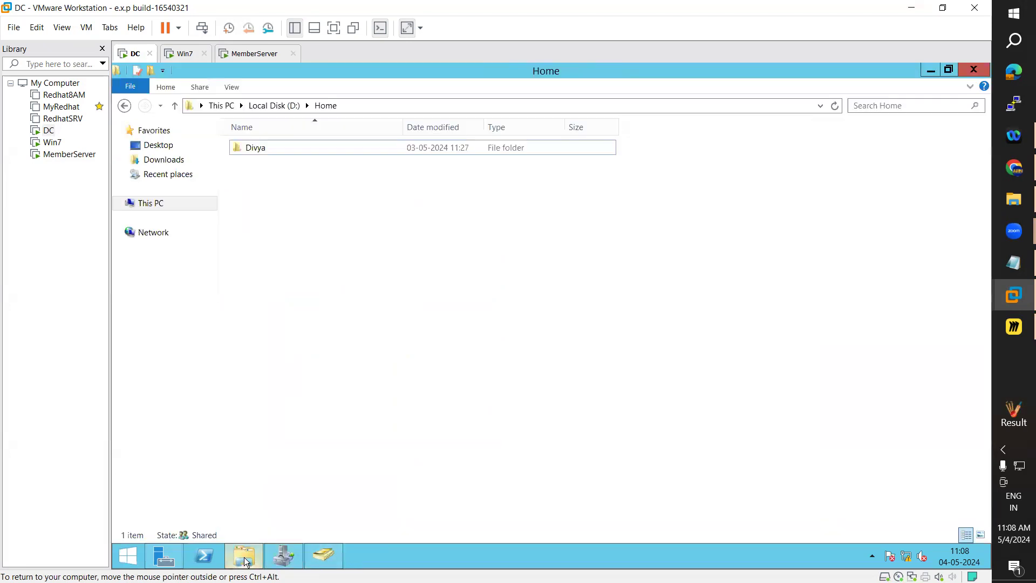
pyautogui.rightClick(285, 203)
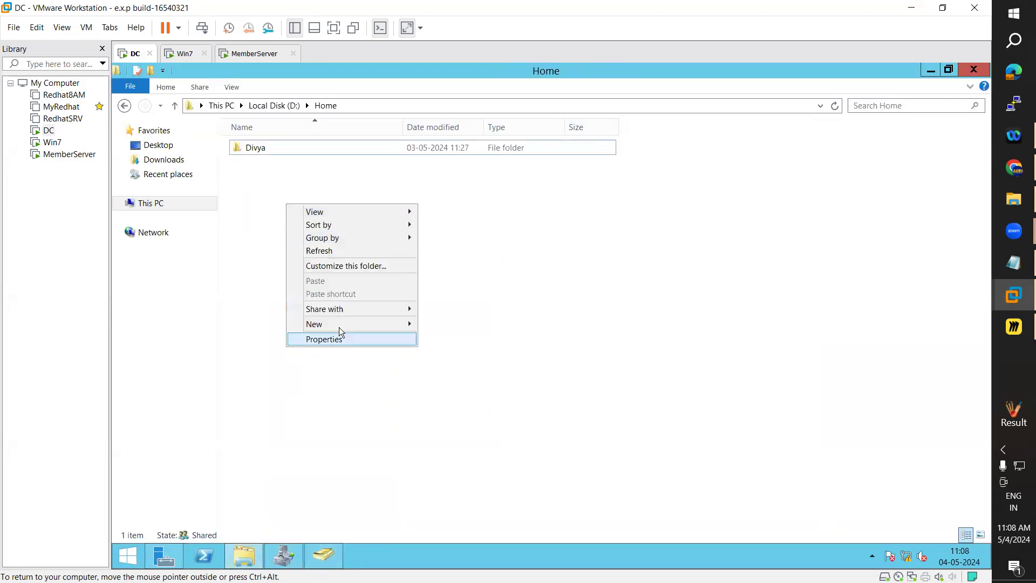
pyautogui.moveTo(343, 324)
pyautogui.click(462, 327)
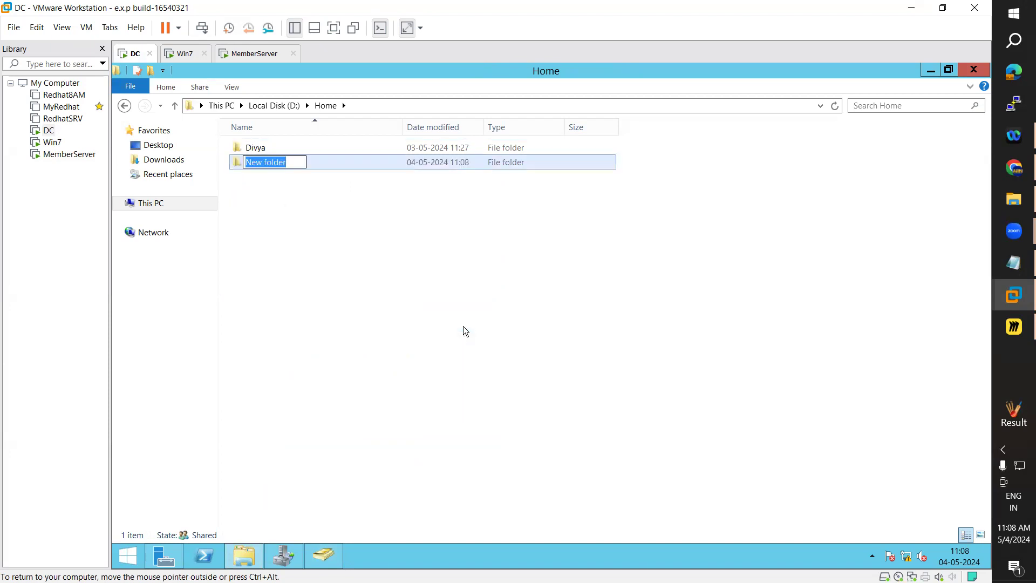
pyautogui.write('Raju')
pyautogui.press('Return')
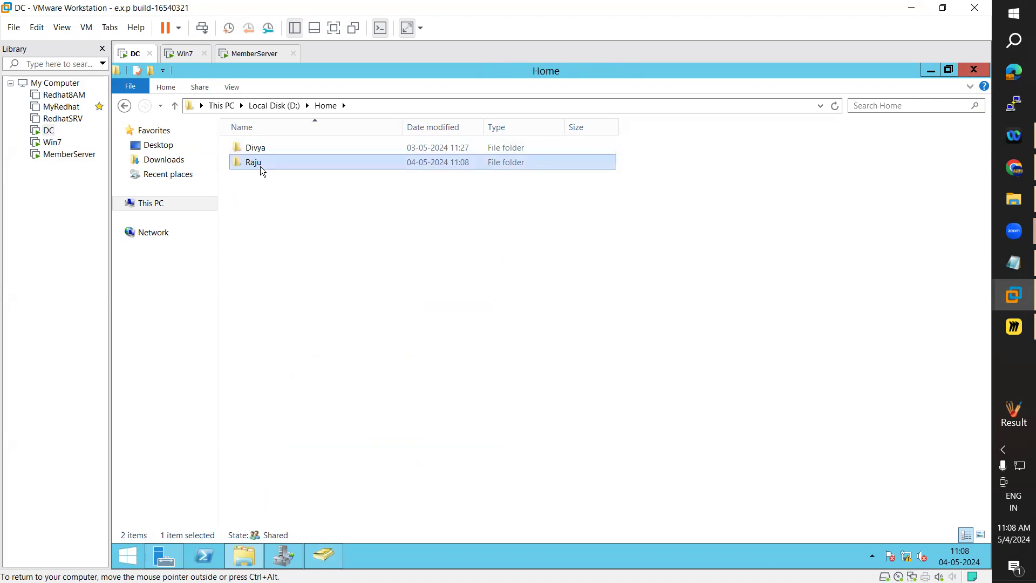
# Copy the new folder's local path, and set that user's home folder in Active Directory Users and Computers to connect as drive Z:.
pyautogui.doubleClick(260, 165)
pyautogui.click(399, 105)
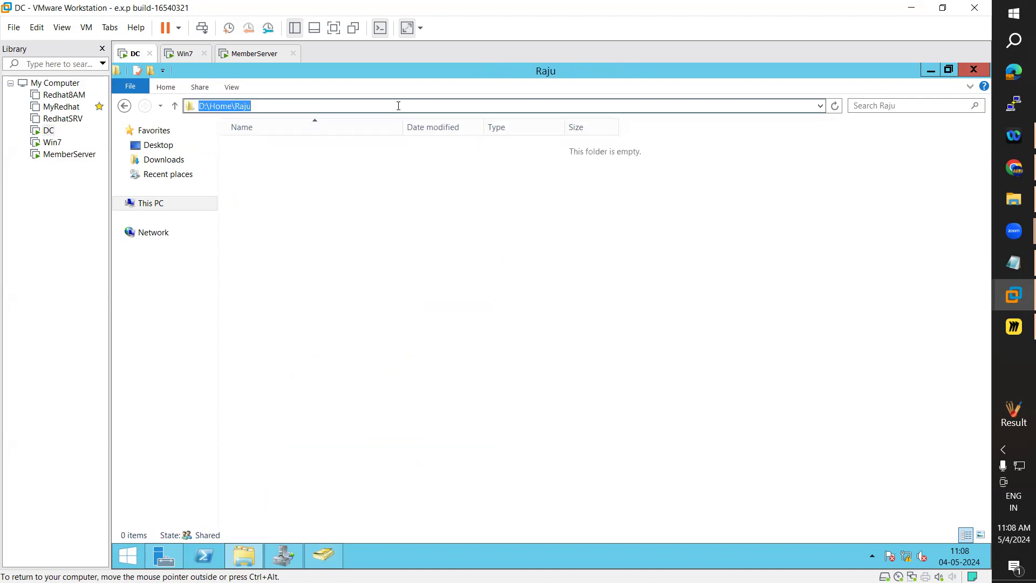
pyautogui.click(319, 560)
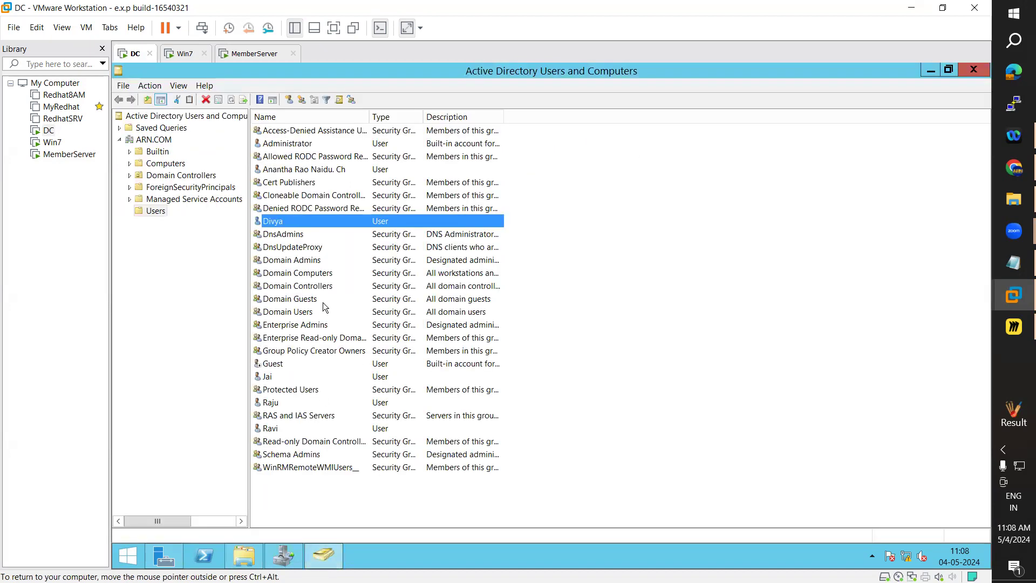
pyautogui.click(276, 403)
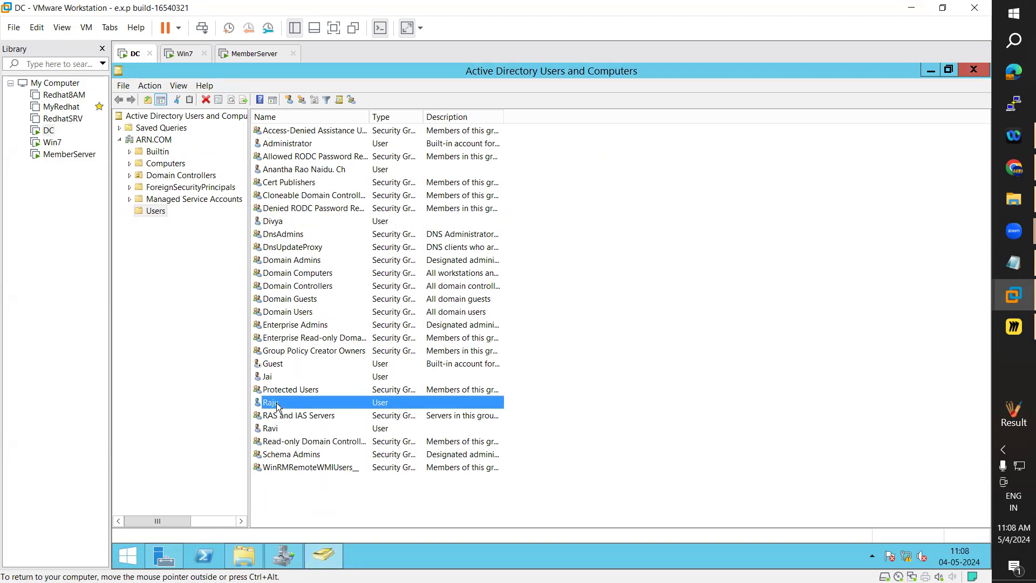
pyautogui.rightClick(277, 402)
pyautogui.click(311, 379)
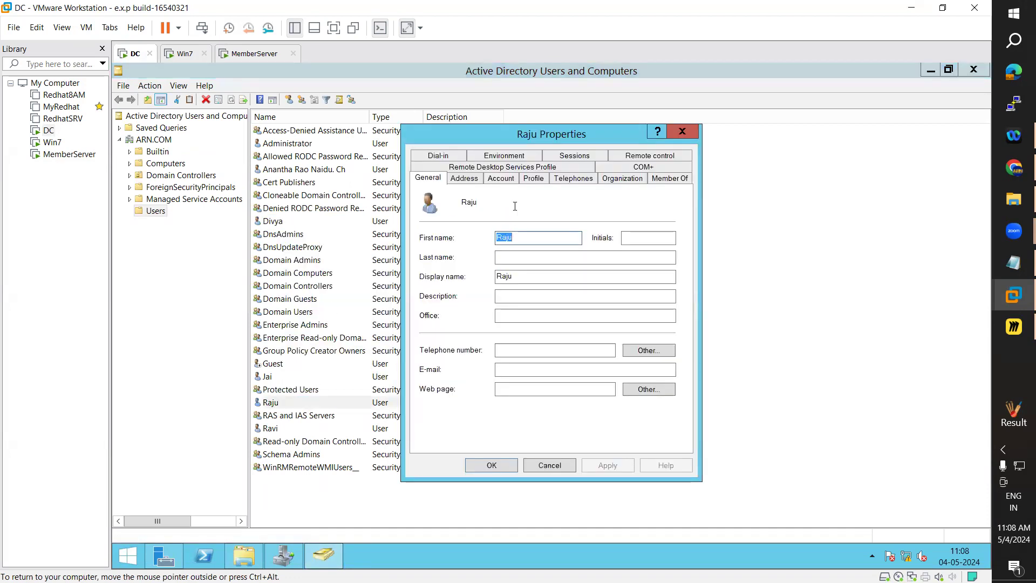
pyautogui.click(537, 179)
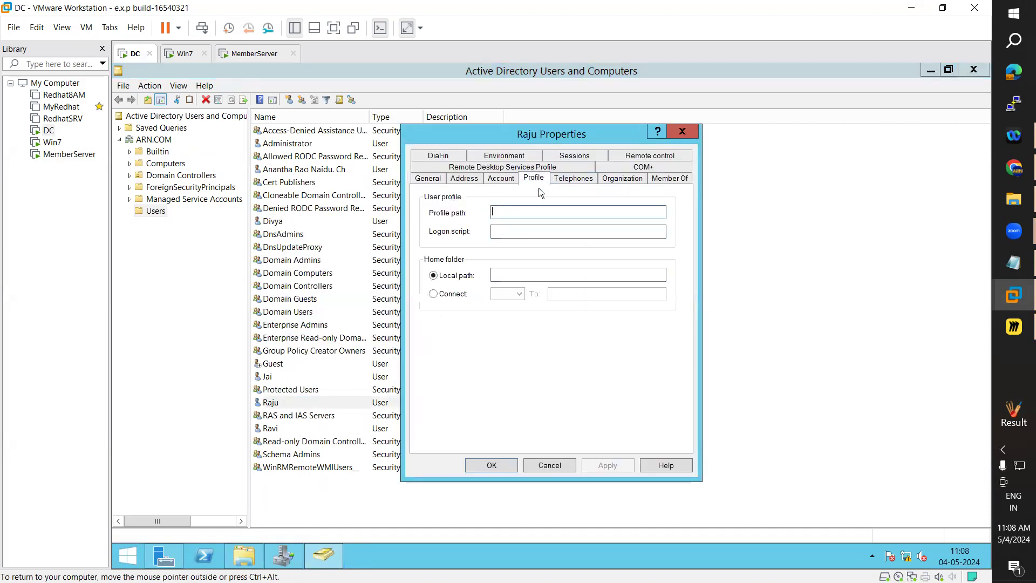
pyautogui.click(439, 296)
# Try to apply the folder's local D:\Home path as the target of the user's Z: home folder.
pyautogui.write('D:\\Home\\Raju')
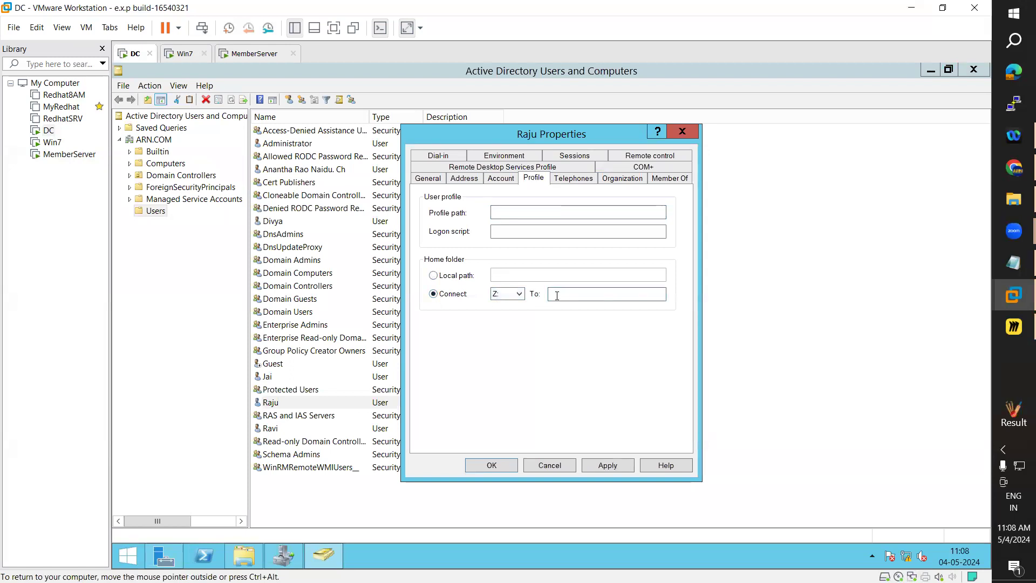
pyautogui.click(619, 461)
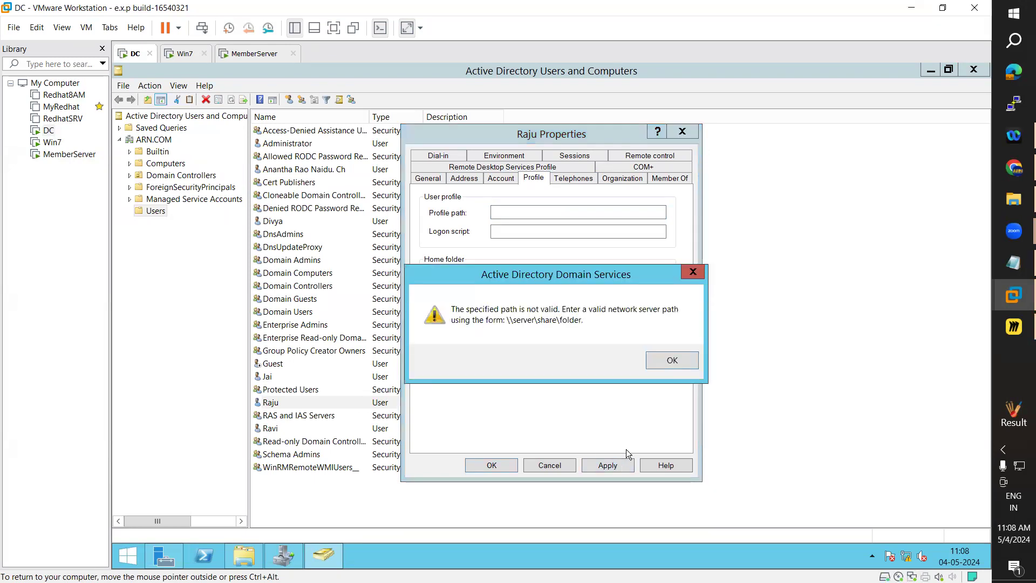
pyautogui.click(672, 361)
# Browse to the user's folder through the \\win-ad\Home share in File Explorer and copy its full network path.
pyautogui.click(247, 561)
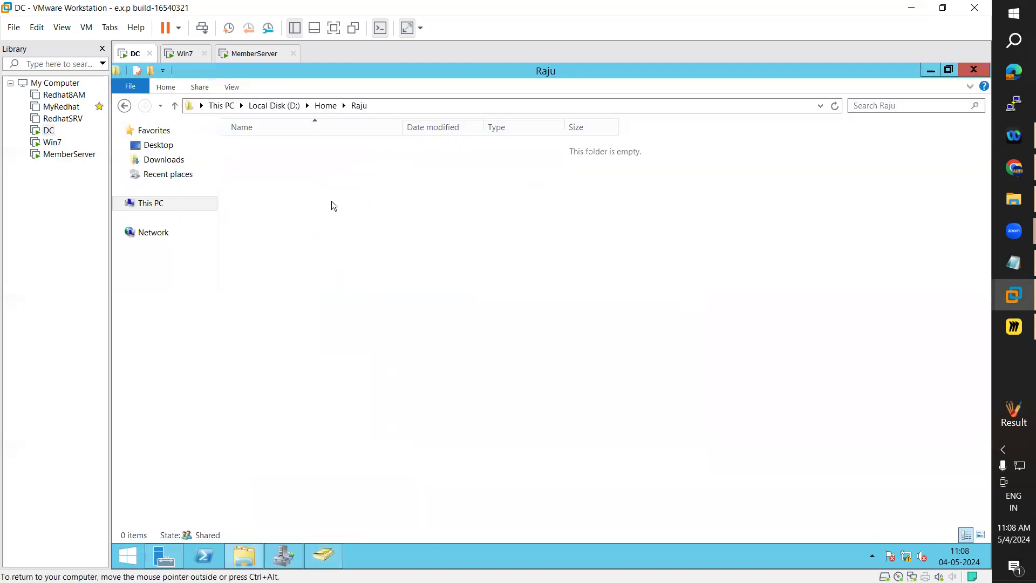
pyautogui.click(385, 106)
pyautogui.write('\\wi')
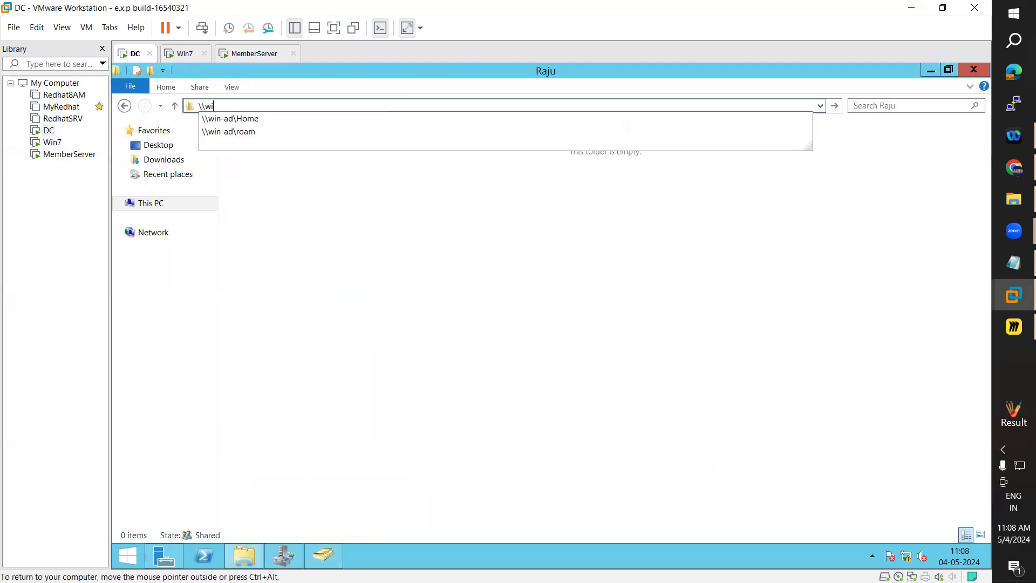
pyautogui.press('Down')
pyautogui.write('\\')
pyautogui.press('Down')
pyautogui.press('Down')
pyautogui.press('Down')
pyautogui.press('Down')
pyautogui.press('Down')
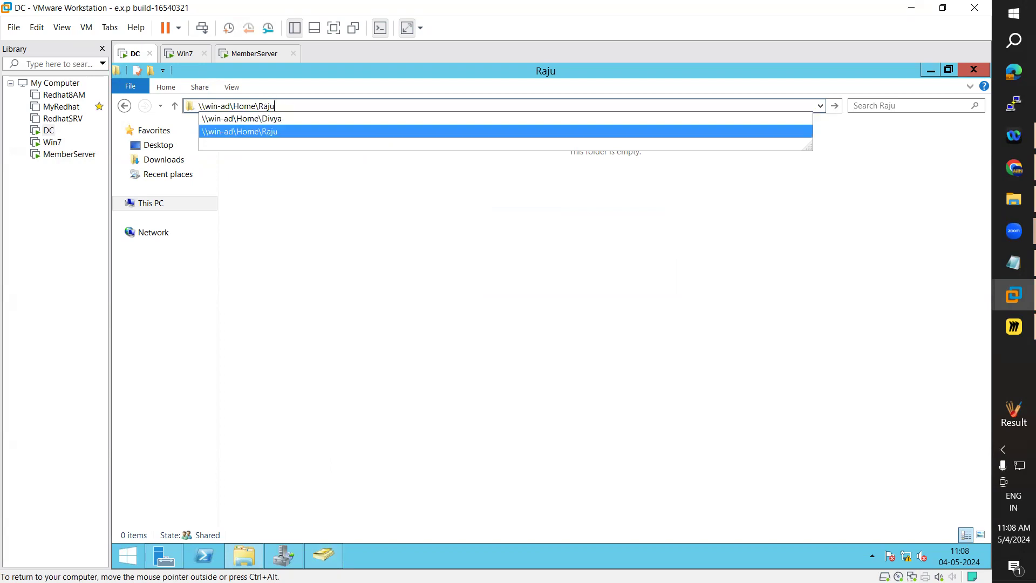
pyautogui.press('Return')
pyautogui.click(385, 106)
pyautogui.hotkey('ctrl', 'c')
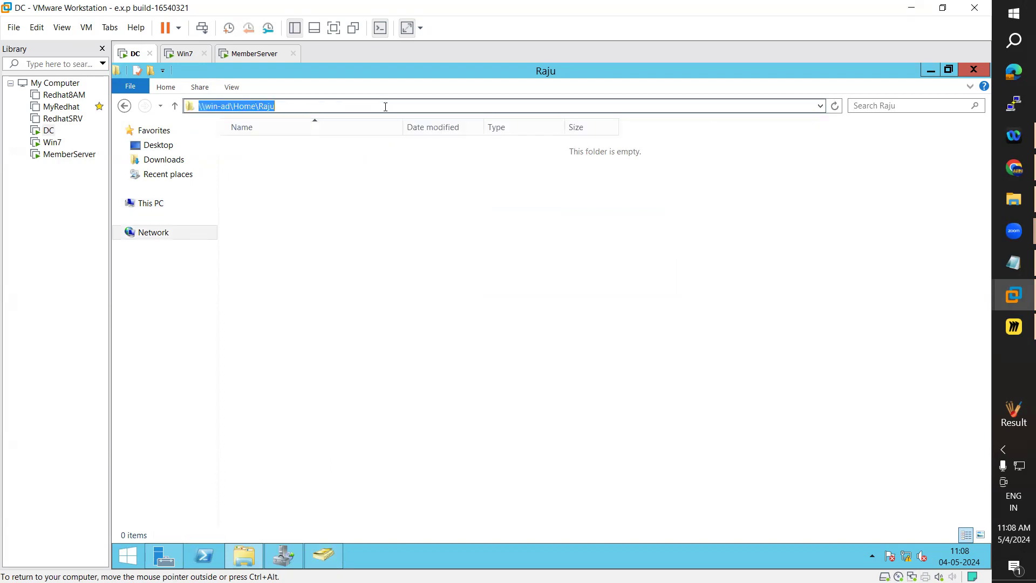
# Replace the user's Z: home folder target with the copied \\win-ad\Home network path and grant the user full control of the folder.
pyautogui.click(294, 563)
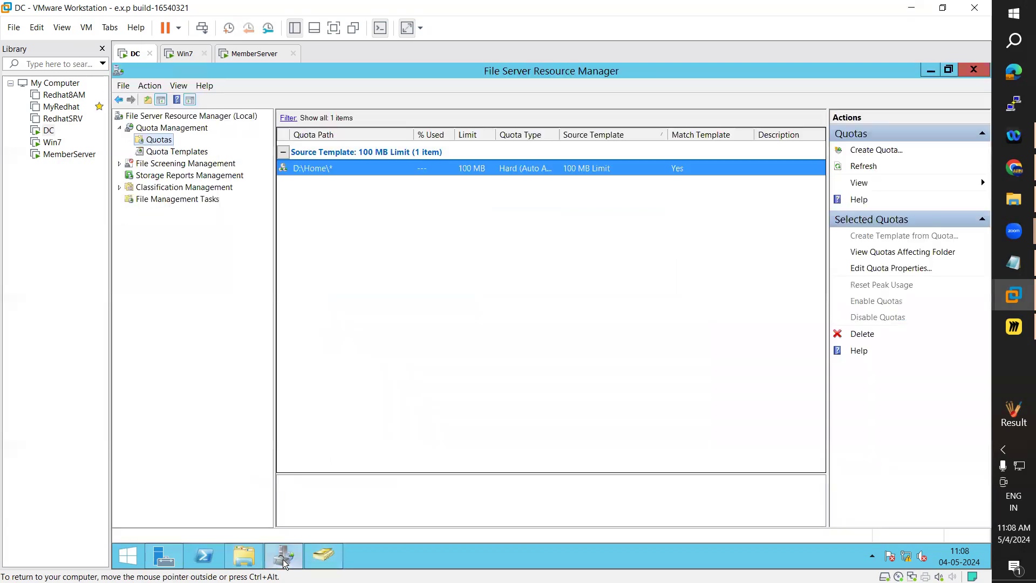
pyautogui.click(333, 561)
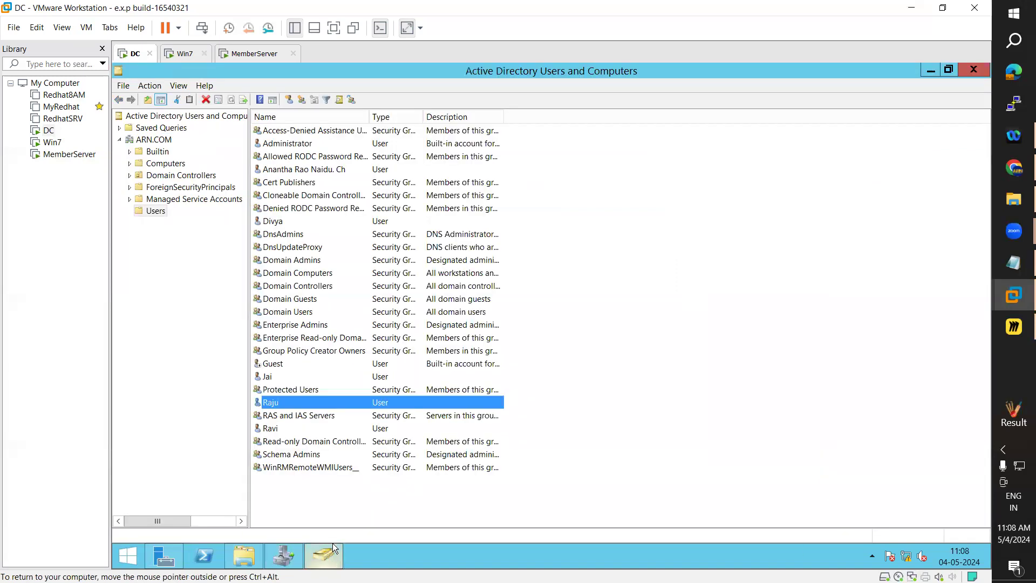
pyautogui.doubleClick(283, 401)
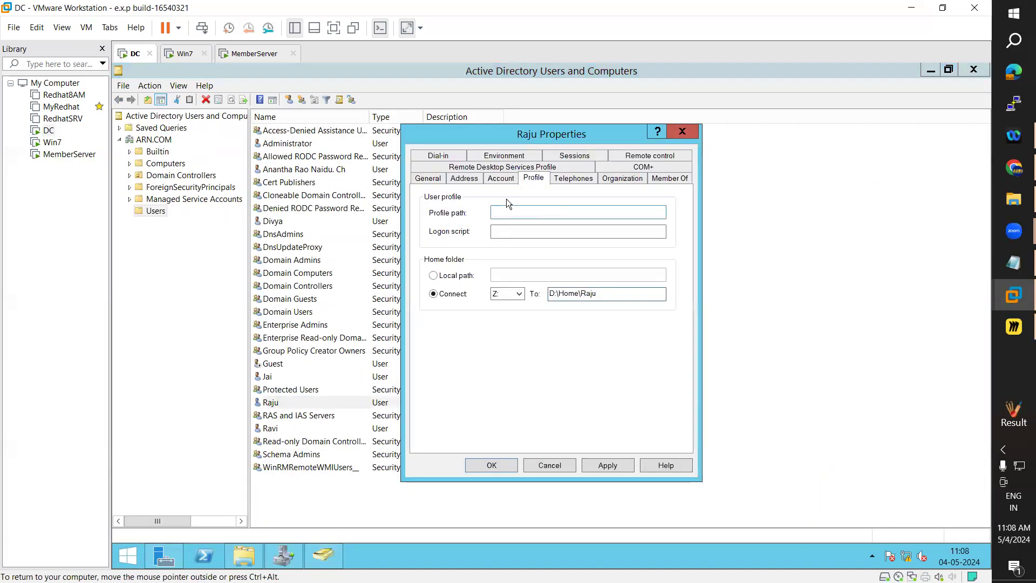
pyautogui.moveTo(599, 295); pyautogui.dragTo(528, 300)
pyautogui.hotkey('ctrl', 'v')
pyautogui.click(618, 470)
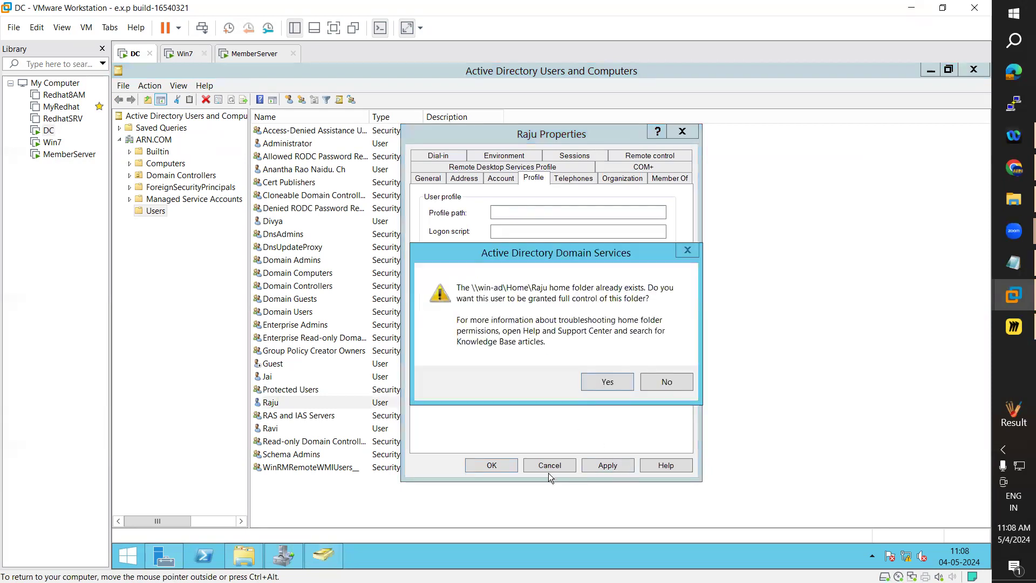
pyautogui.click(609, 383)
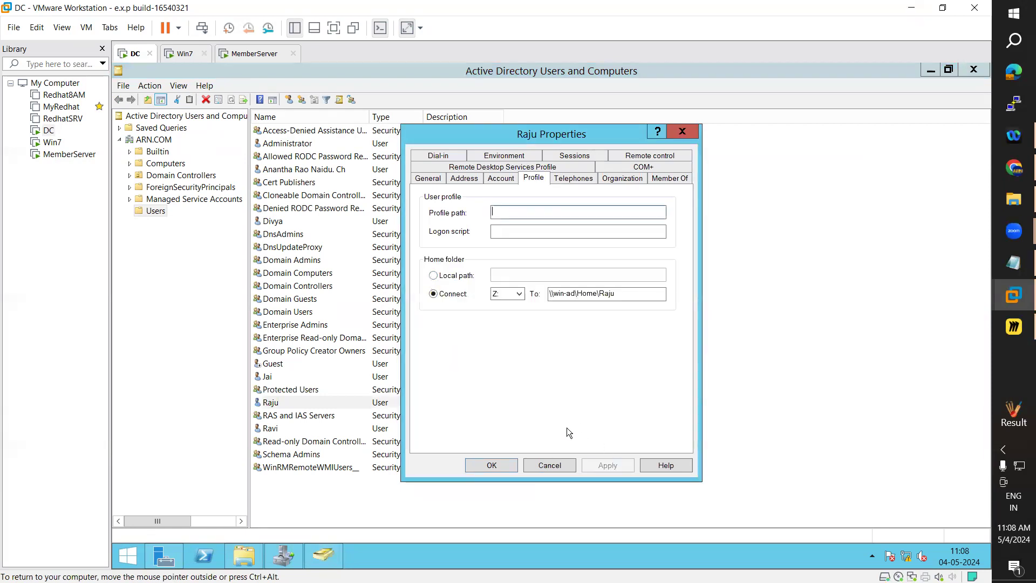
pyautogui.click(496, 465)
# Refresh the quota list in File Server Resource Manager and the This PC view on MemberServer to check both.
pyautogui.click(298, 554)
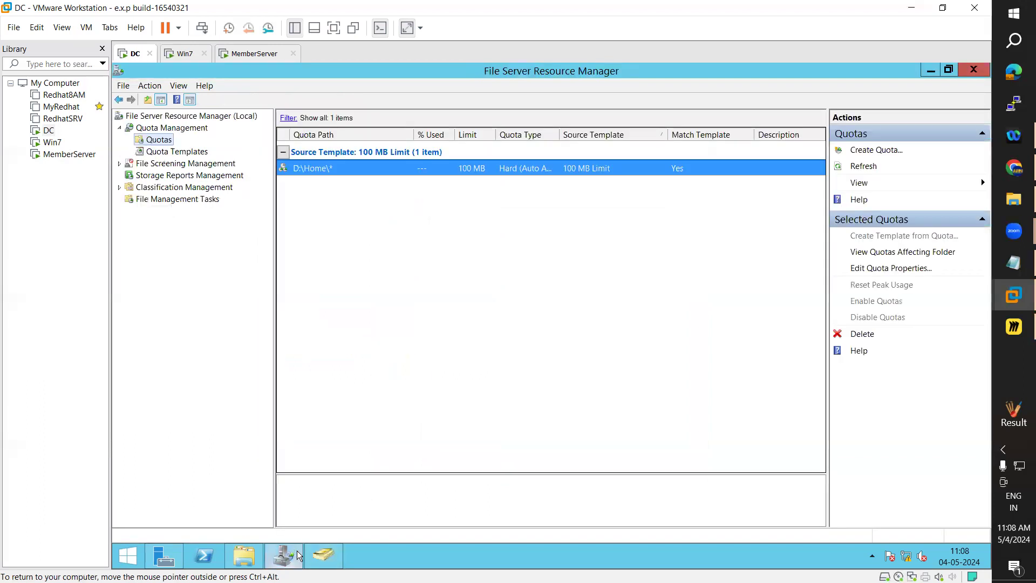
pyautogui.click(862, 168)
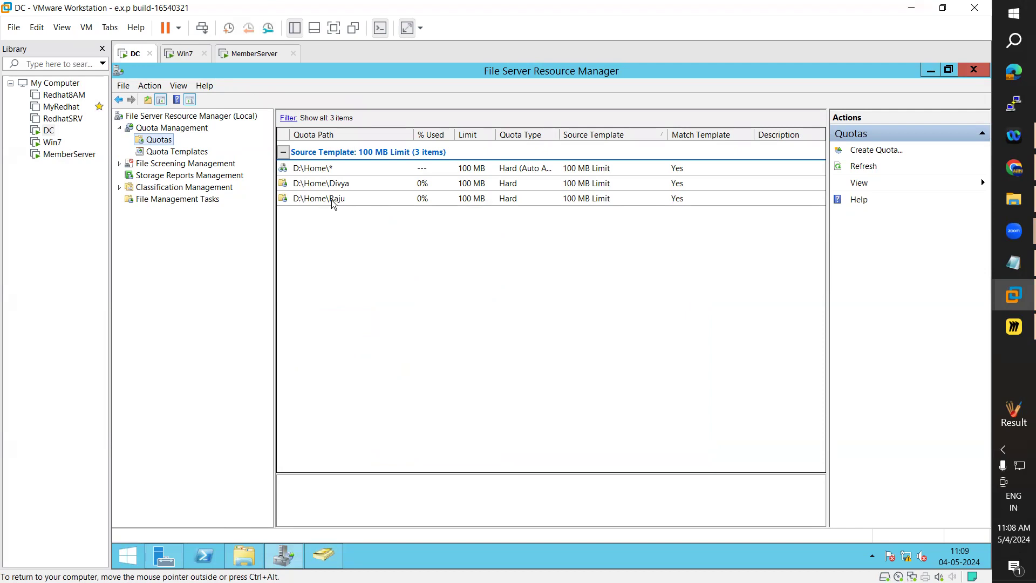
pyautogui.click(254, 53)
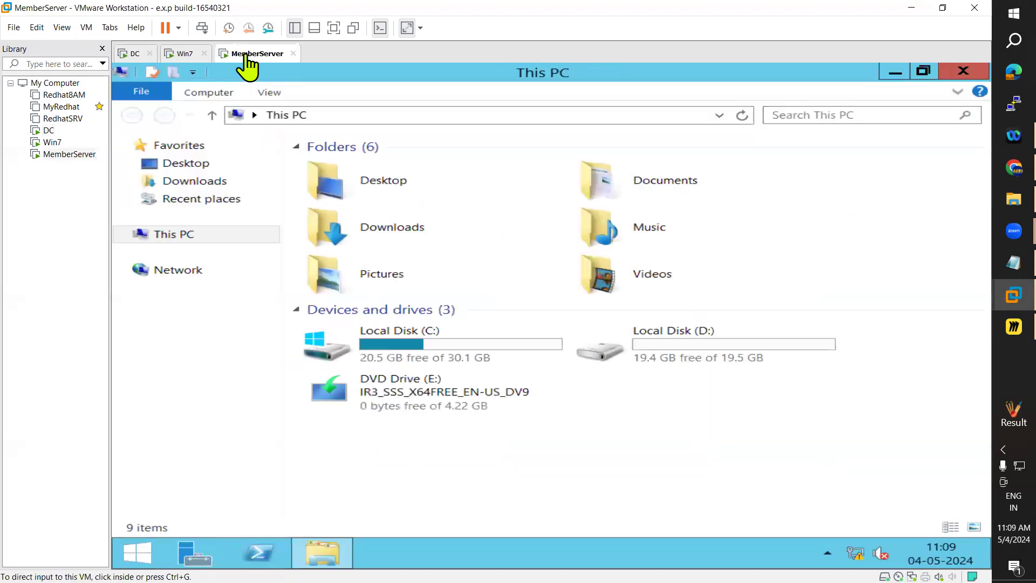
pyautogui.click(743, 119)
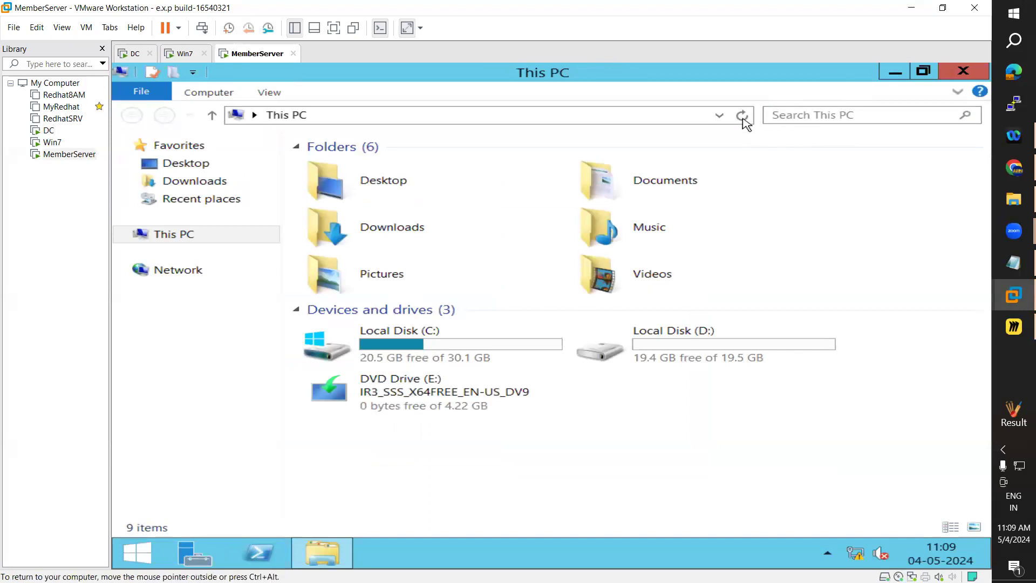
# Sign the domain user out of MemberServer and sign the same user back in with the account password.
pyautogui.click(138, 552)
pyautogui.click(793, 122)
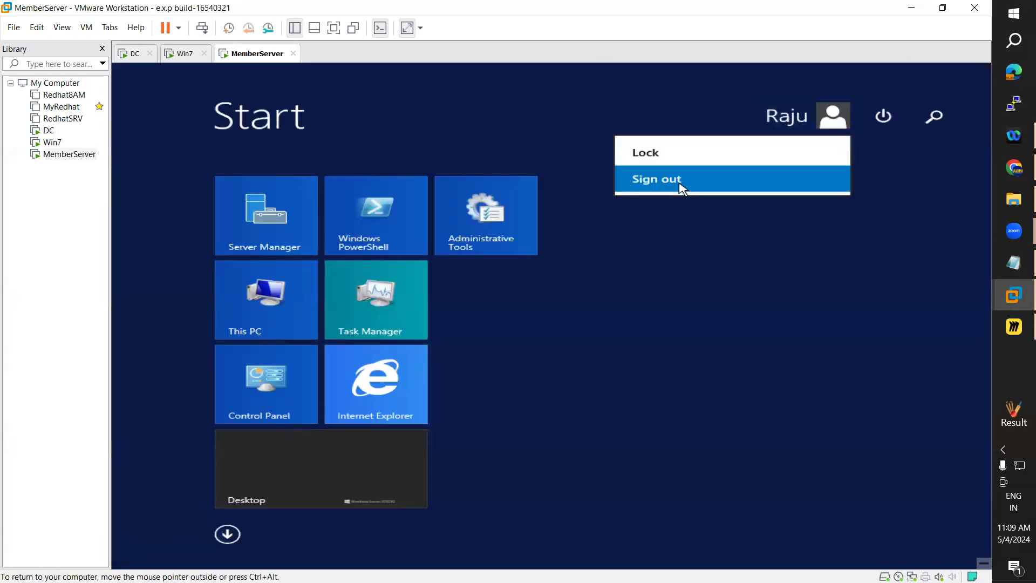
pyautogui.click(681, 186)
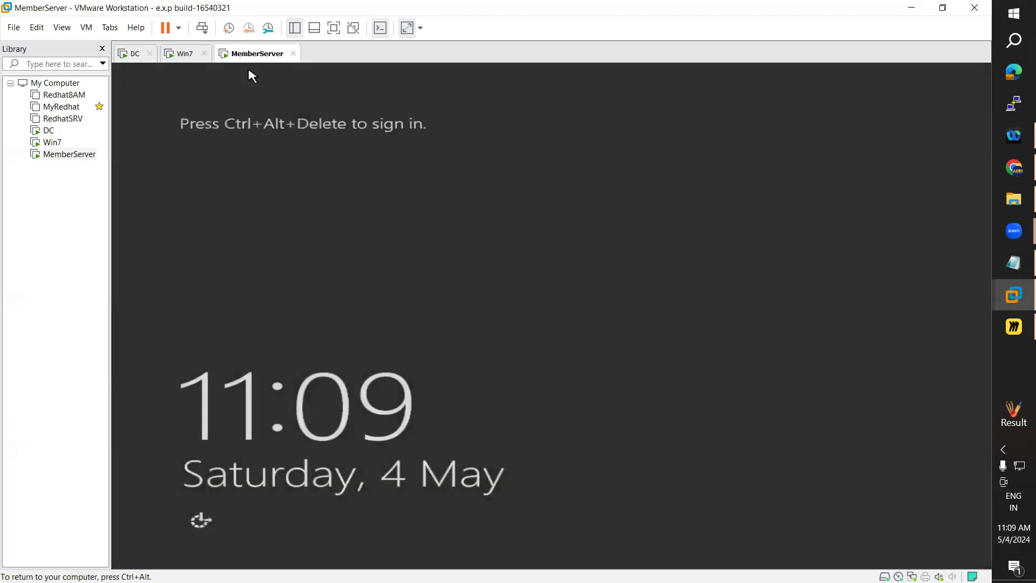
pyautogui.click(87, 28)
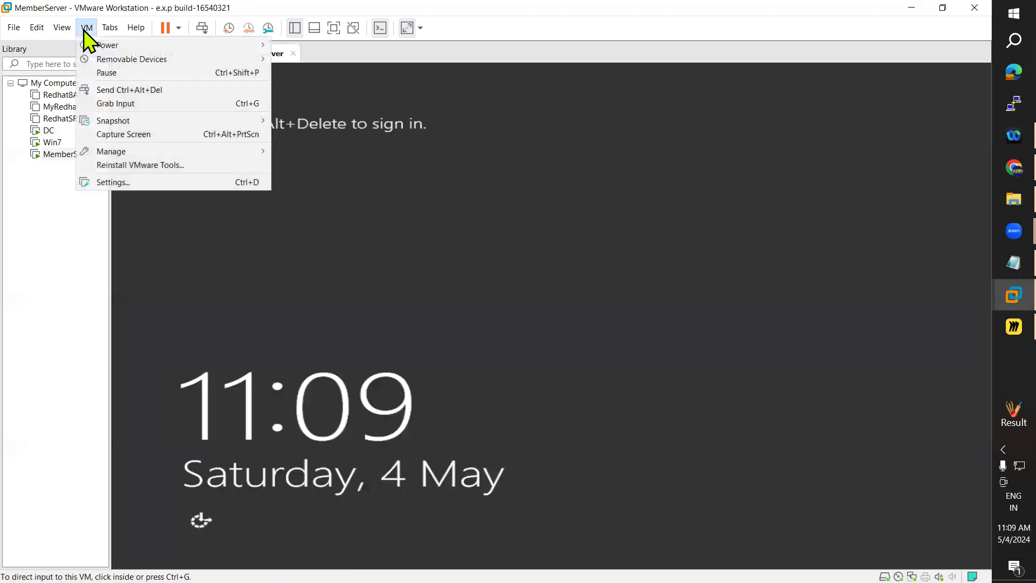
pyautogui.click(115, 89)
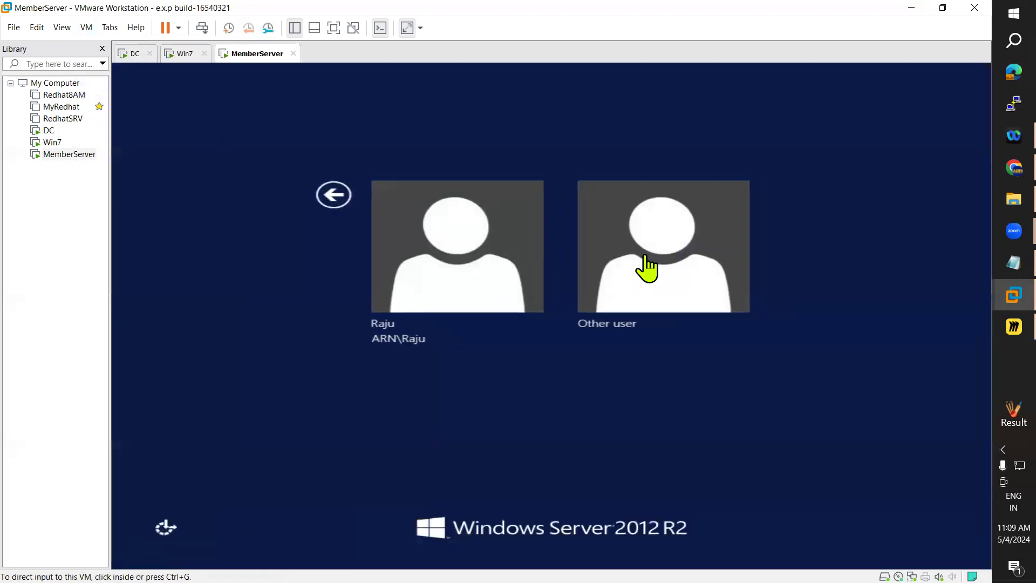
pyautogui.click(479, 254)
pyautogui.write('•••••••••')
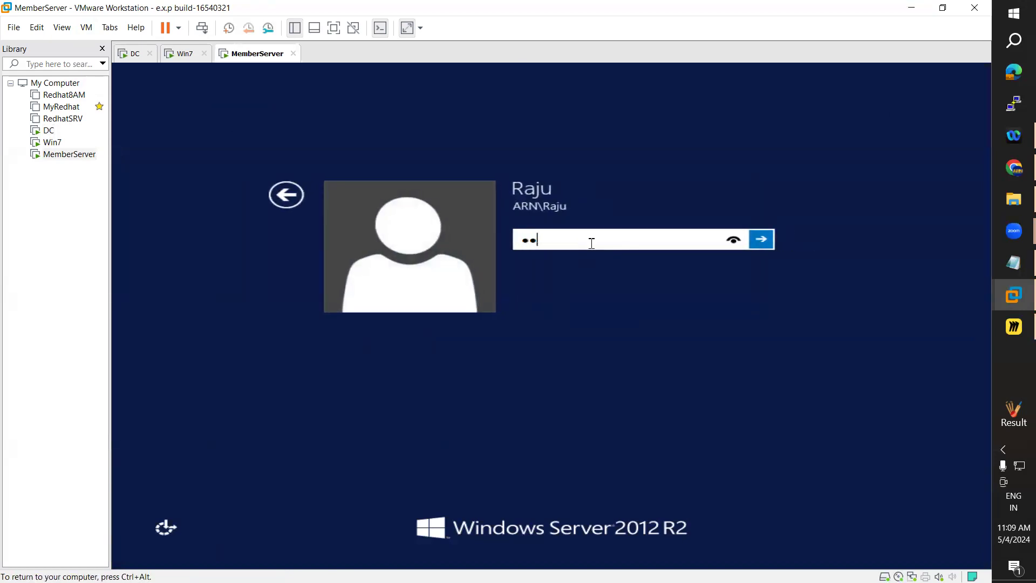
pyautogui.press('Return')
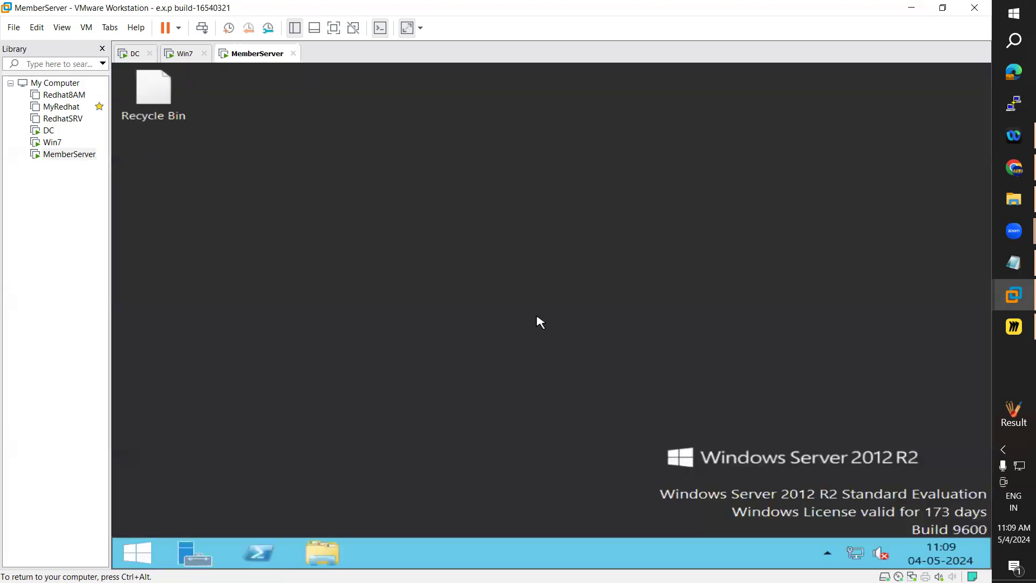
# Open This PC on MemberServer to check the size of the mapped Z: home drive, and return to the DC.
pyautogui.click(139, 550)
pyautogui.click(272, 305)
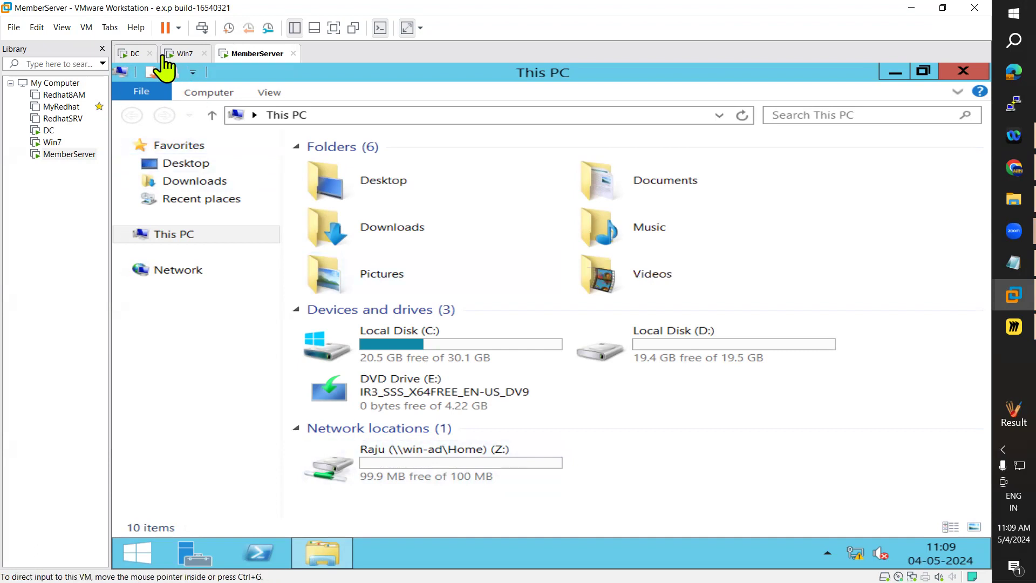
pyautogui.click(134, 53)
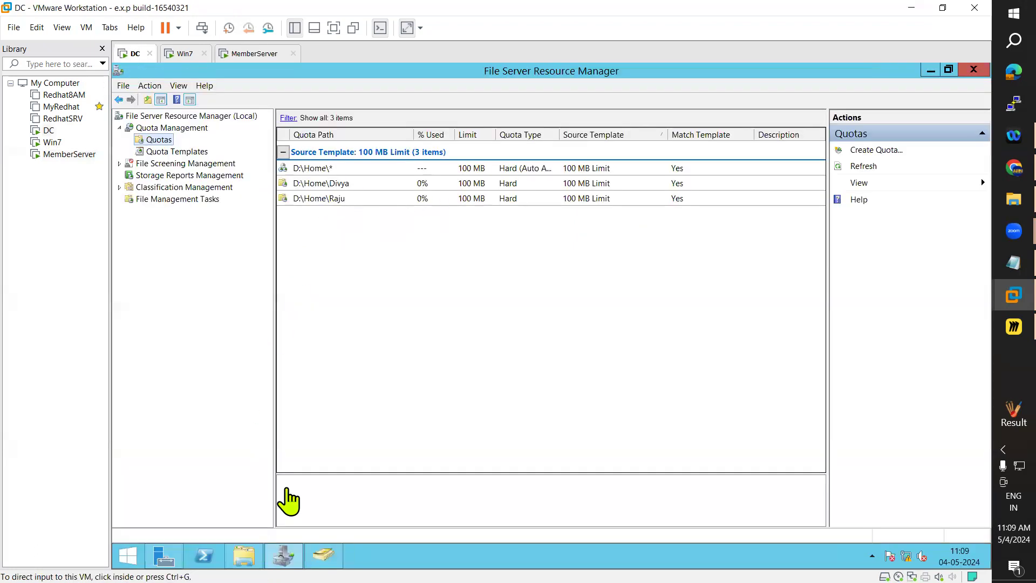
# Pick another domain user account in Active Directory Users and Computers on the DC, and switch to MemberServer.
pyautogui.click(290, 549)
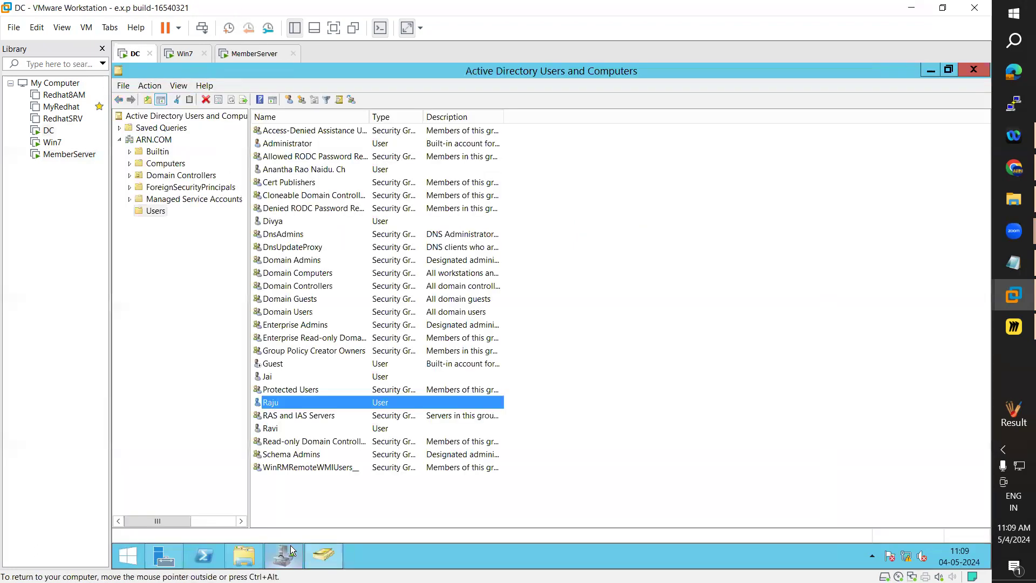
pyautogui.click(289, 377)
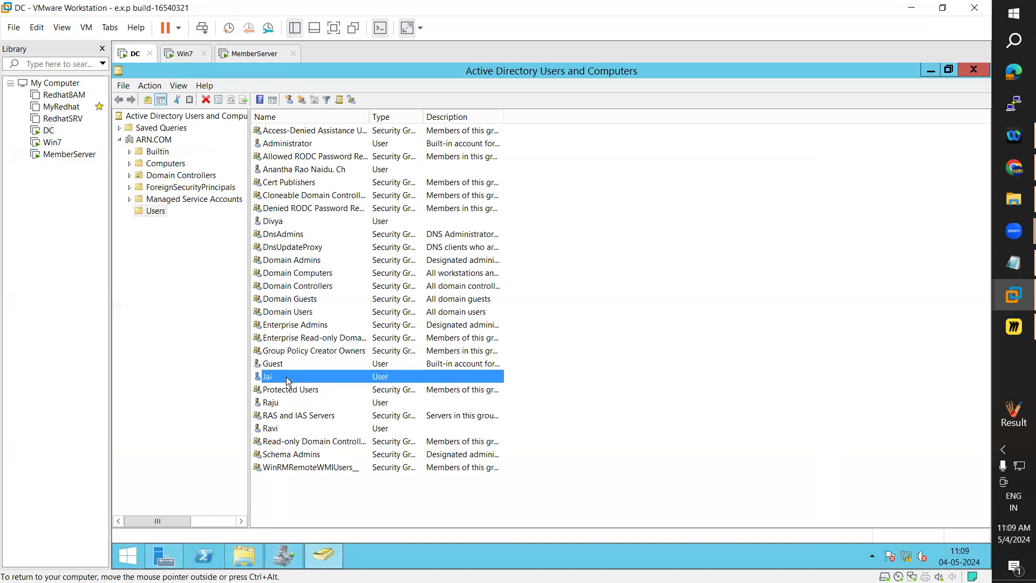
pyautogui.click(238, 60)
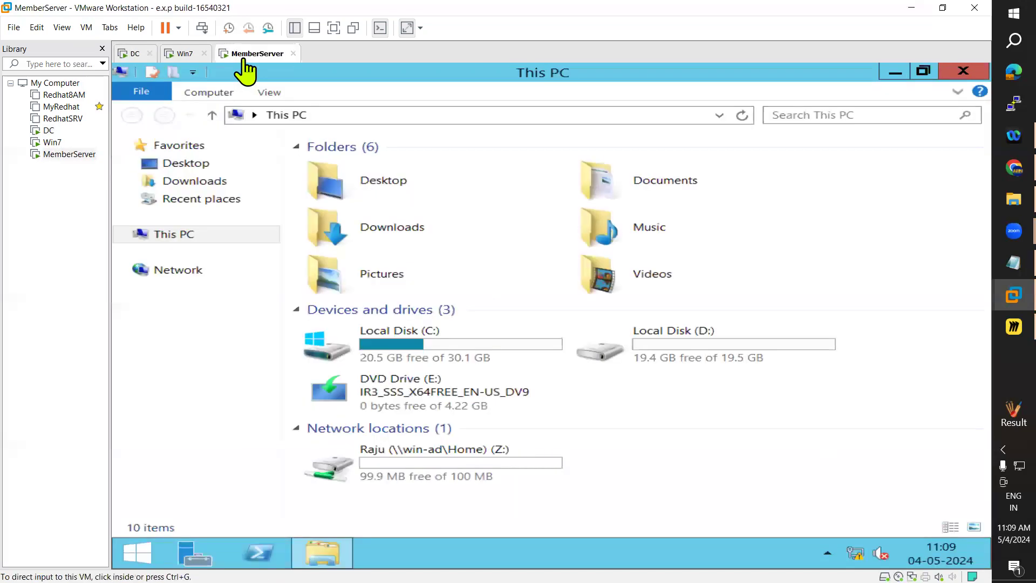
# Close This PC and sign the current domain user out of MemberServer.
pyautogui.click(964, 73)
pyautogui.click(147, 550)
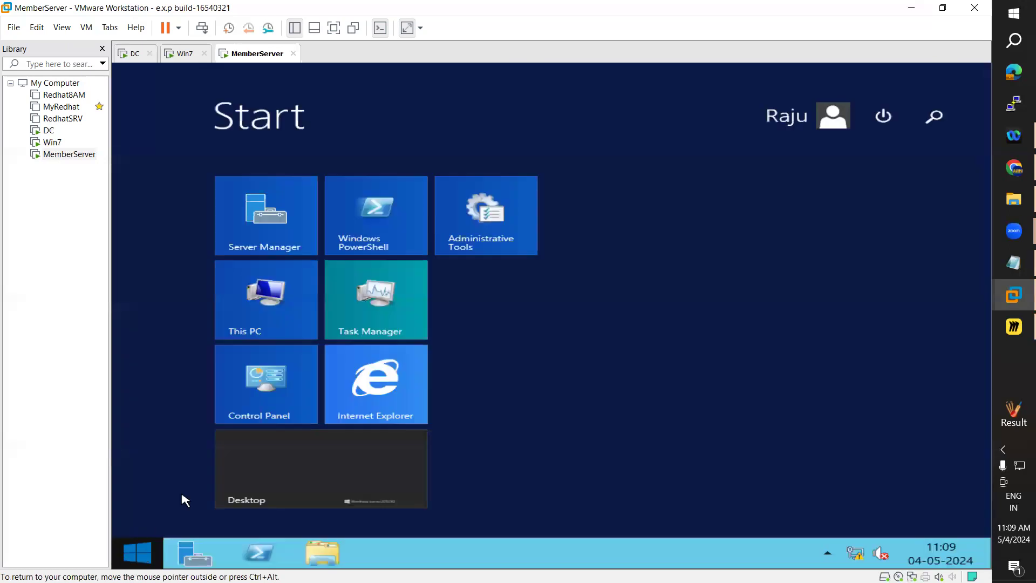
pyautogui.click(779, 127)
pyautogui.click(734, 178)
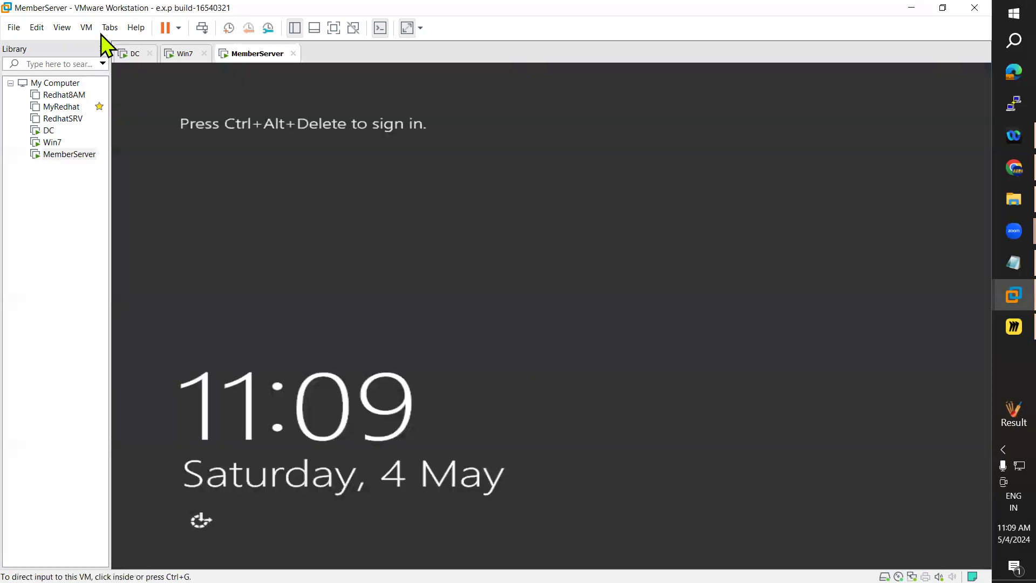
# Sign in to MemberServer on the ARN domain with the other user's name and account password.
pyautogui.click(87, 28)
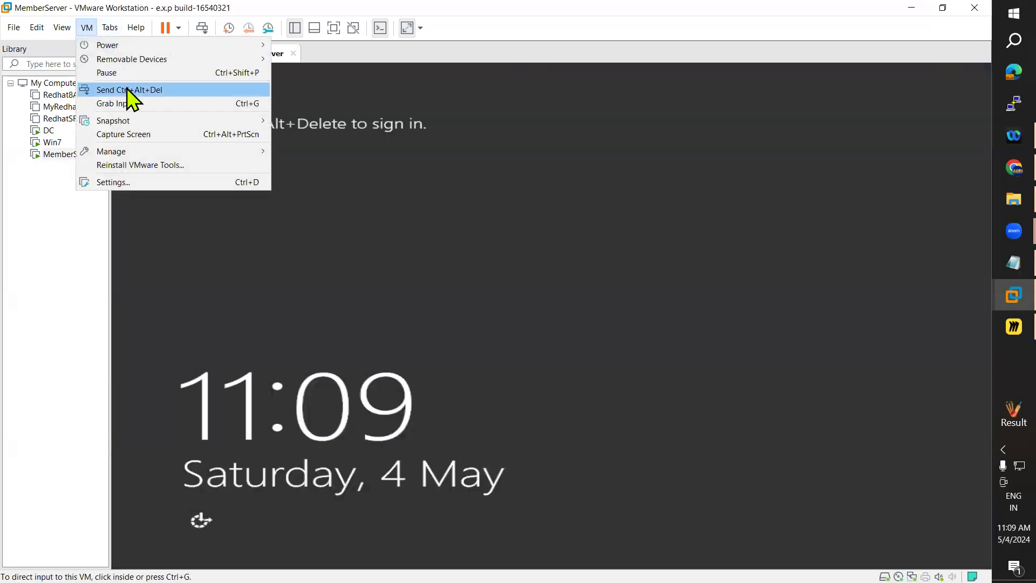
pyautogui.click(129, 89)
pyautogui.click(634, 260)
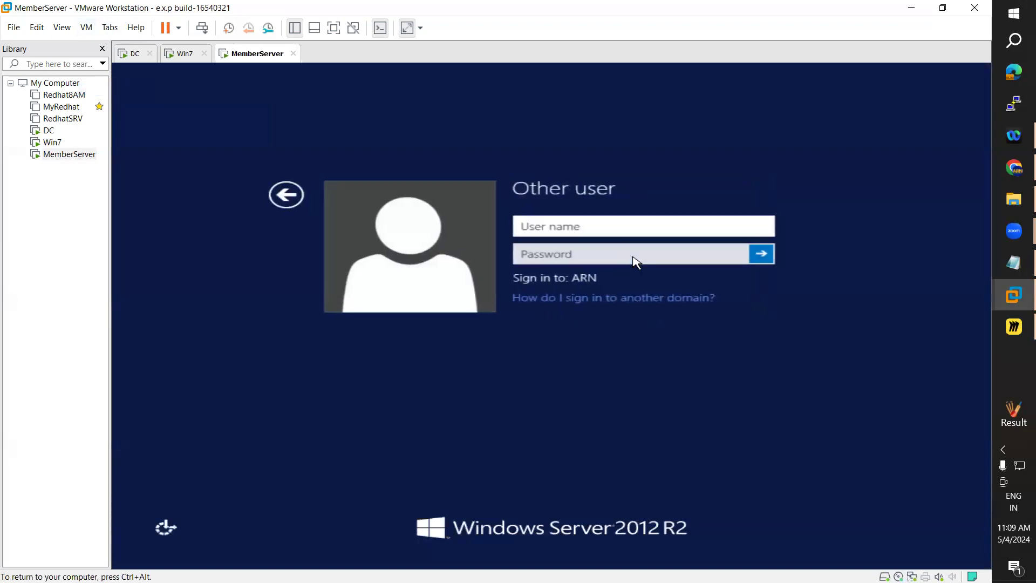
pyautogui.write('Jai')
pyautogui.press('Tab')
pyautogui.write('••••••••')
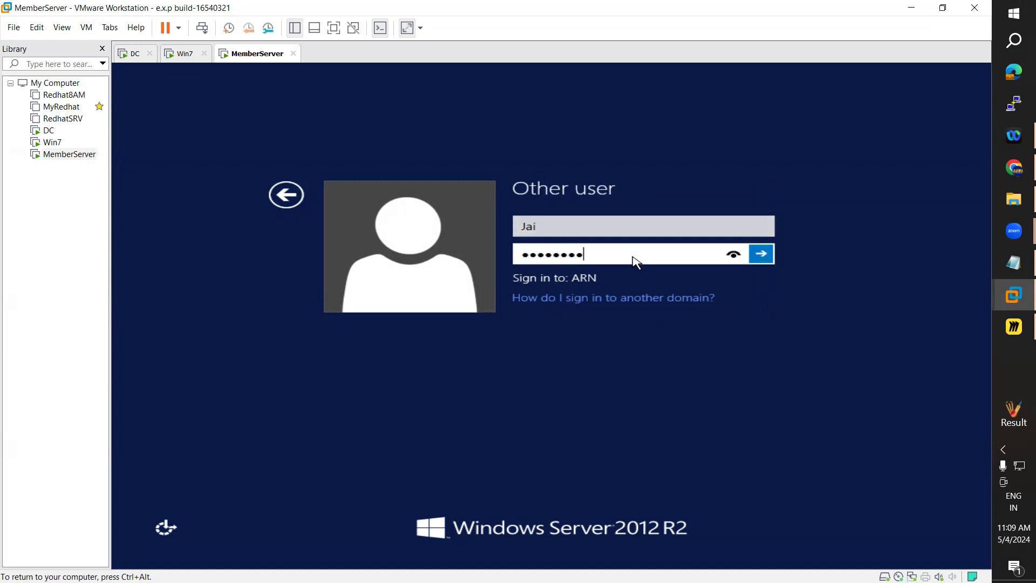
pyautogui.press('Return')
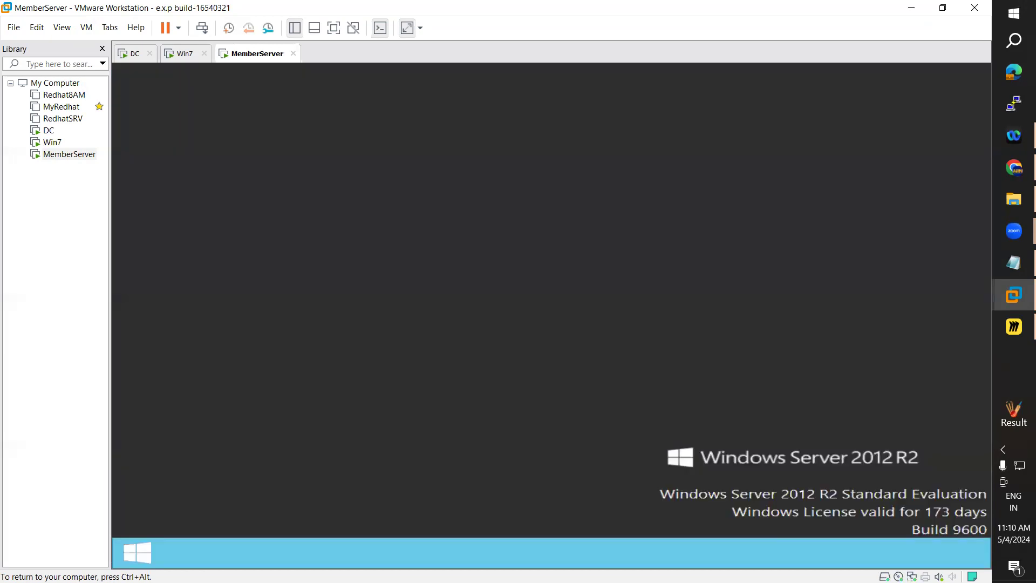
# Check This PC on MemberServer for a mapped network drive, and return to the DC.
pyautogui.click(326, 562)
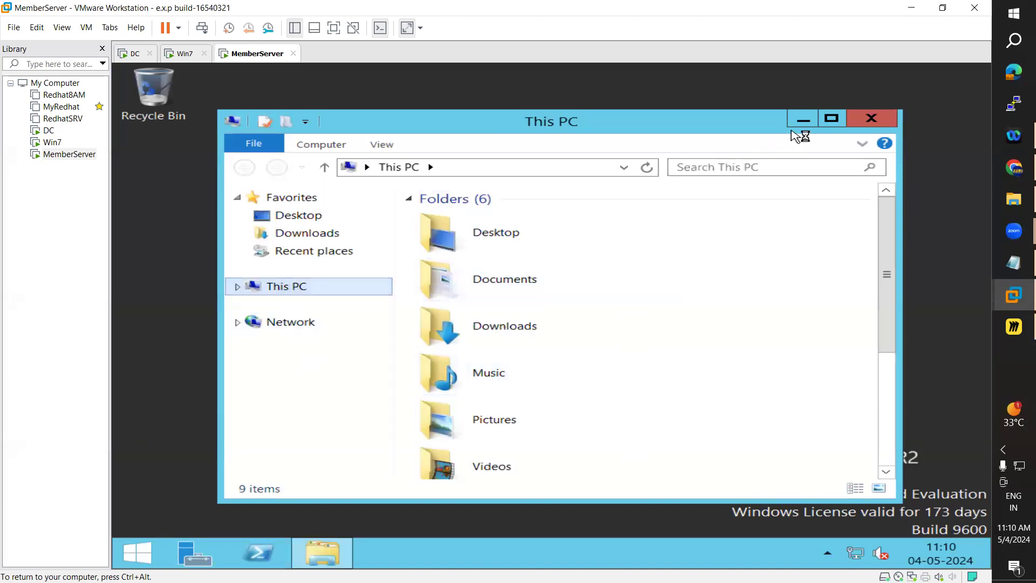
pyautogui.click(831, 119)
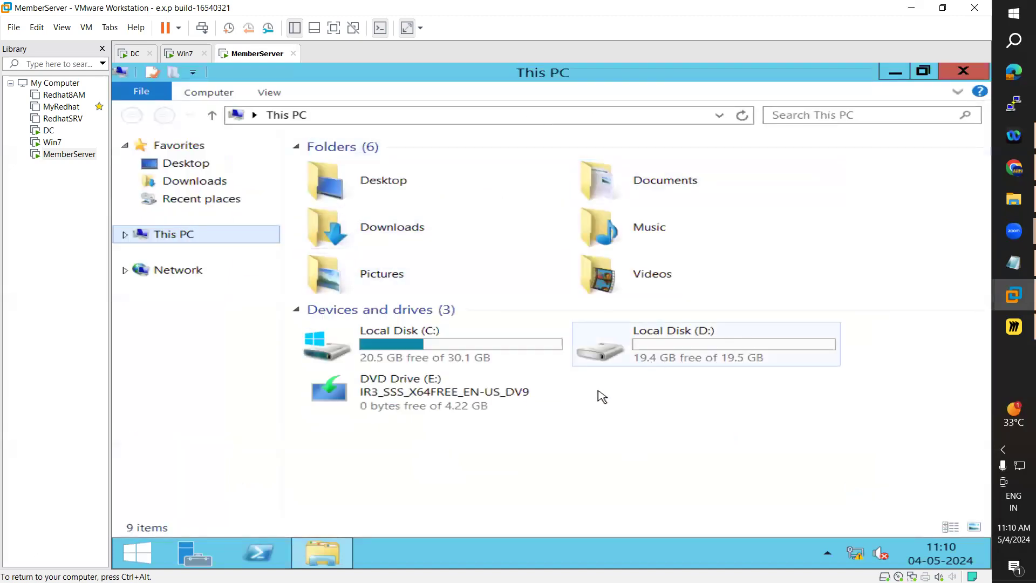
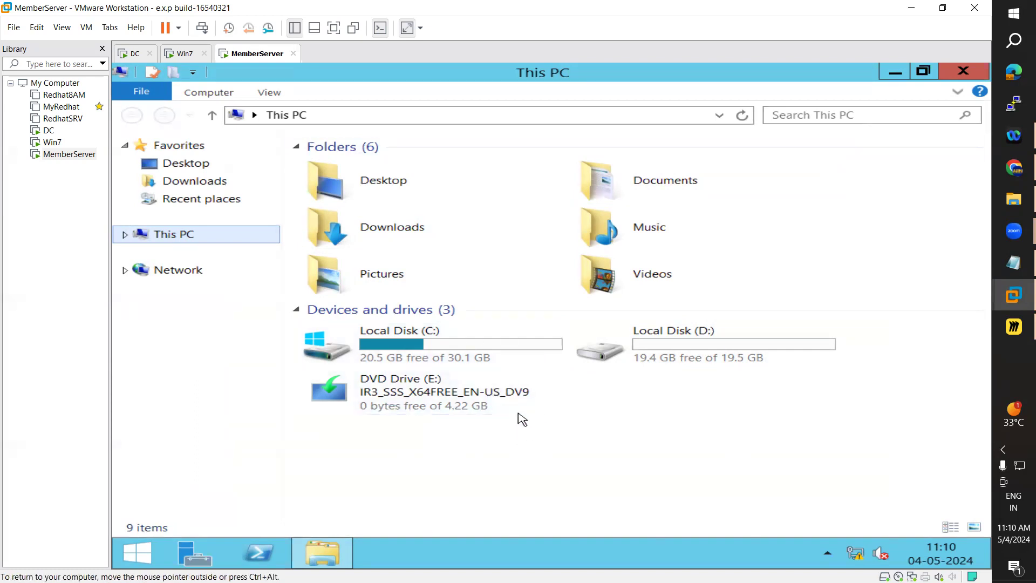
pyautogui.click(138, 54)
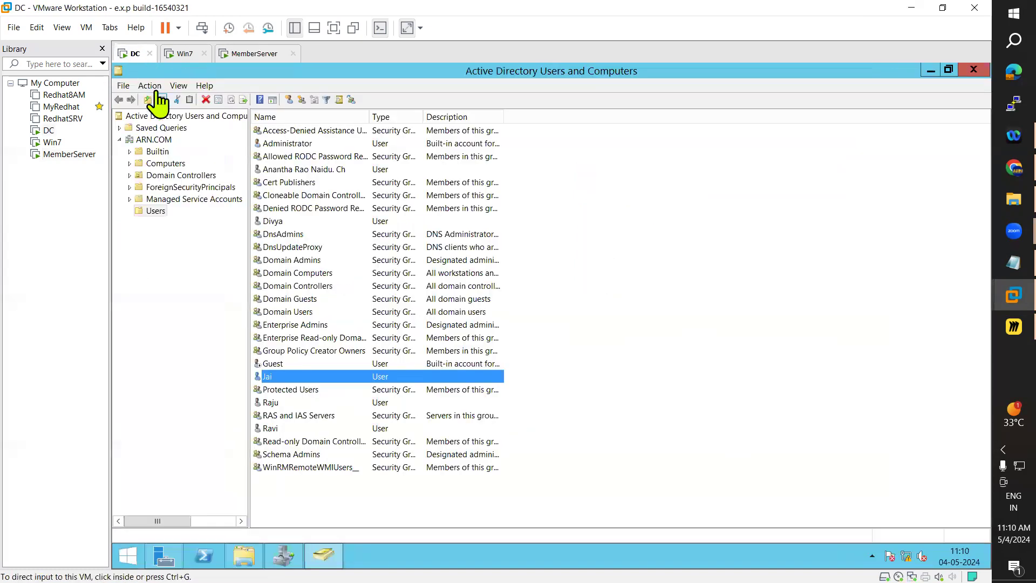
# Create a folder named after the newly signed-in user in the \\win-ad\Home share.
pyautogui.click(256, 556)
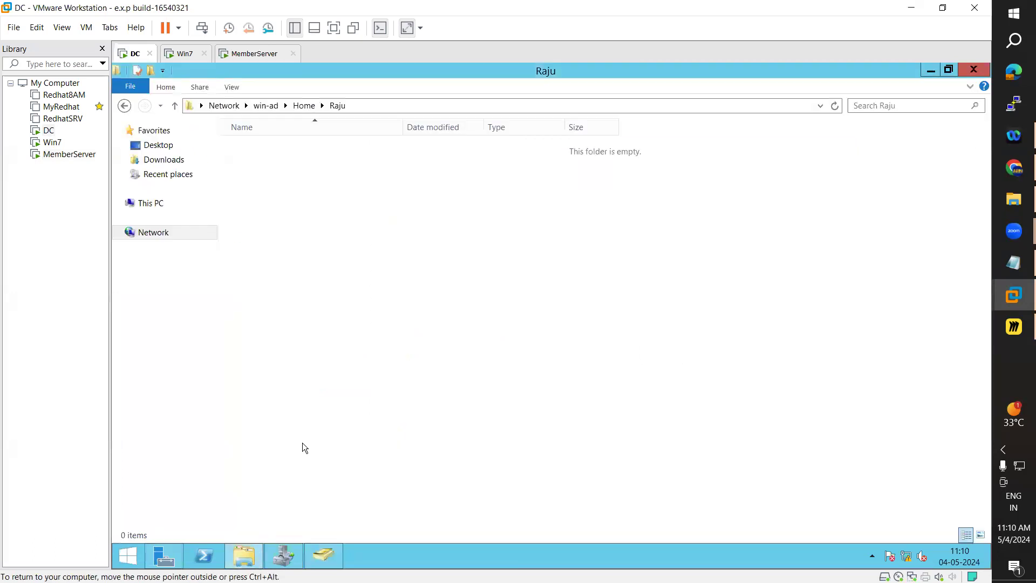
pyautogui.click(306, 106)
pyautogui.rightClick(264, 216)
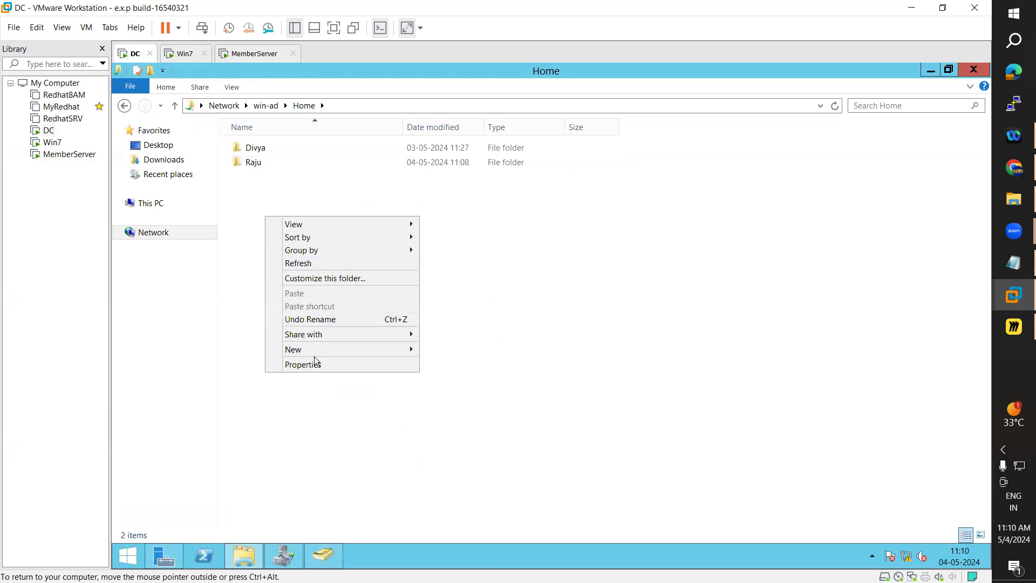
pyautogui.moveTo(320, 351)
pyautogui.click(451, 348)
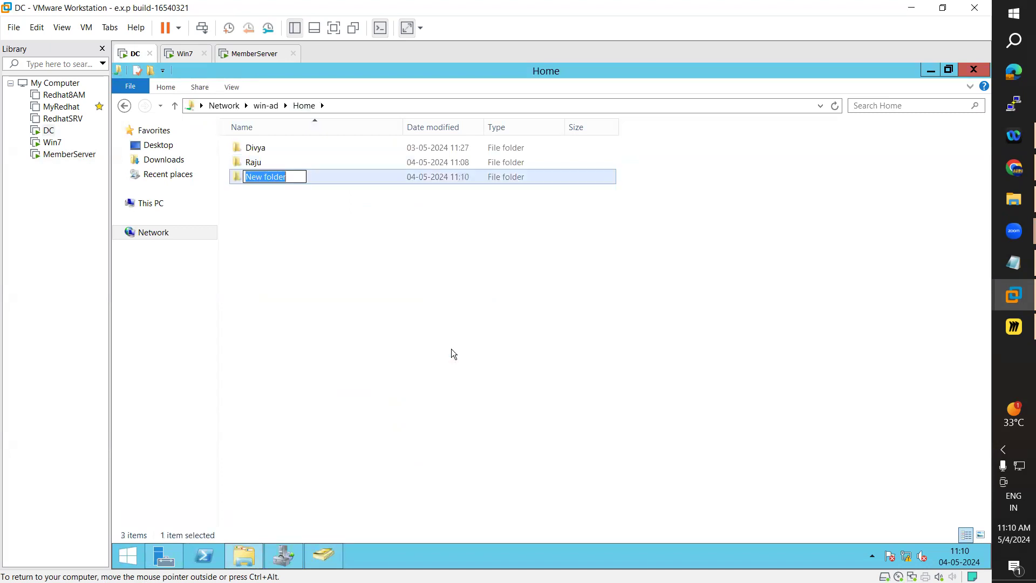
pyautogui.write('Jai')
pyautogui.press('Return')
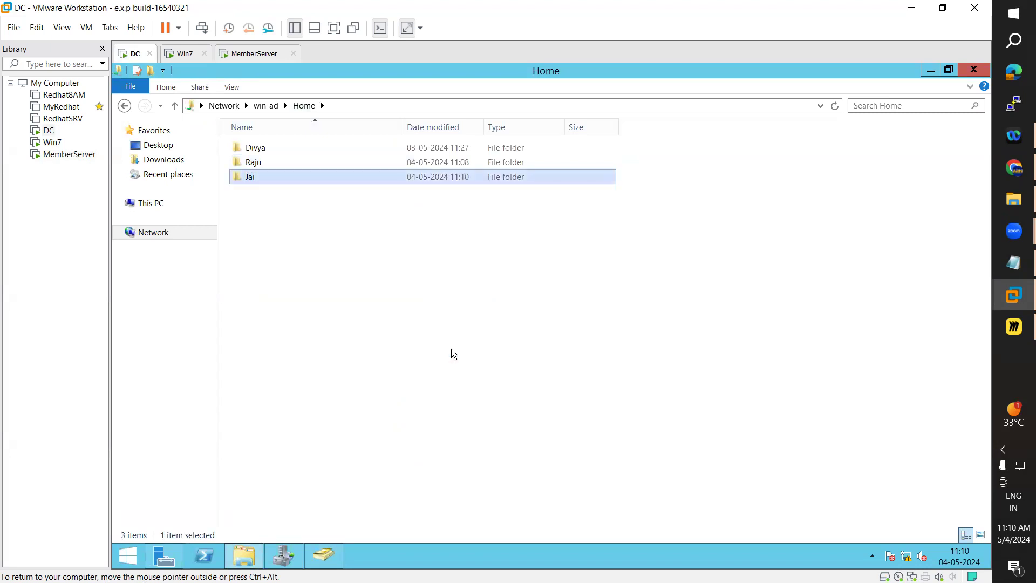
# Copy the full network path of the user's new folder under \\win-ad\Home.
pyautogui.click(367, 106)
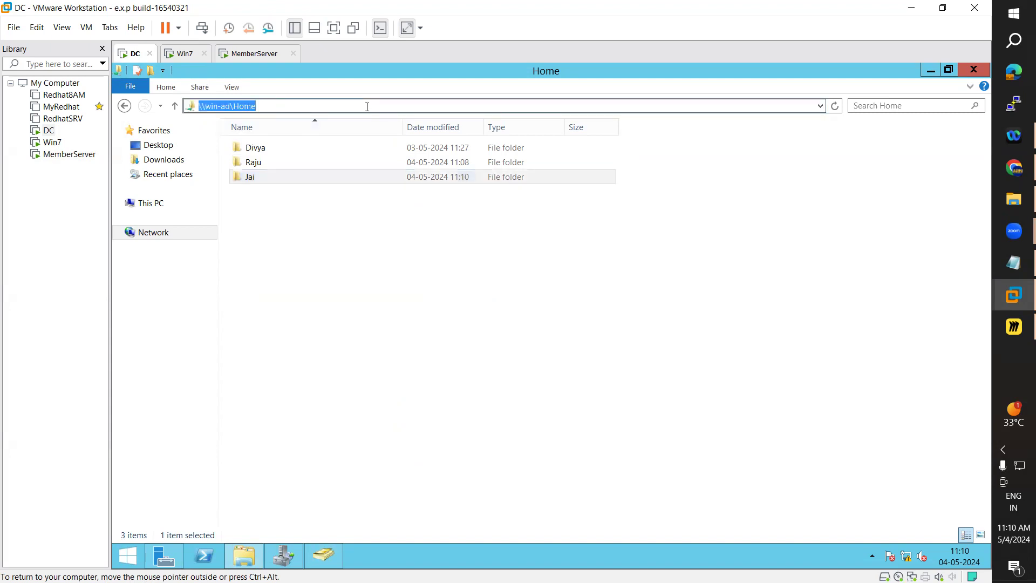
pyautogui.click(367, 107)
pyautogui.write('\\')
pyautogui.press('Down')
pyautogui.press('Down')
pyautogui.press('Return')
pyautogui.hotkey('ctrl', 'c')
# Connect the selected user's home folder as drive Z: to the copied network path in the account's profile properties, and save.
pyautogui.click(318, 552)
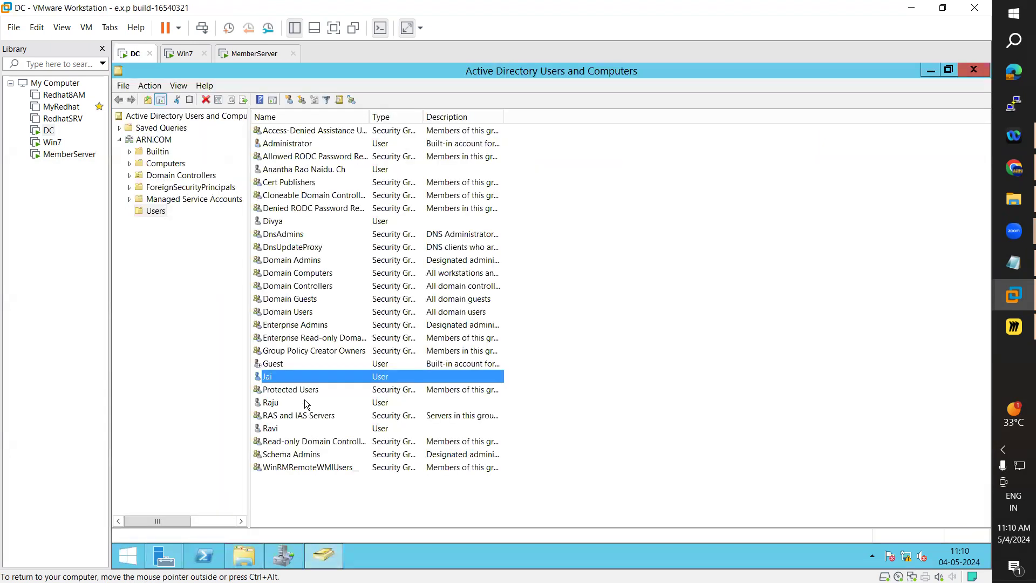
pyautogui.rightClick(279, 376)
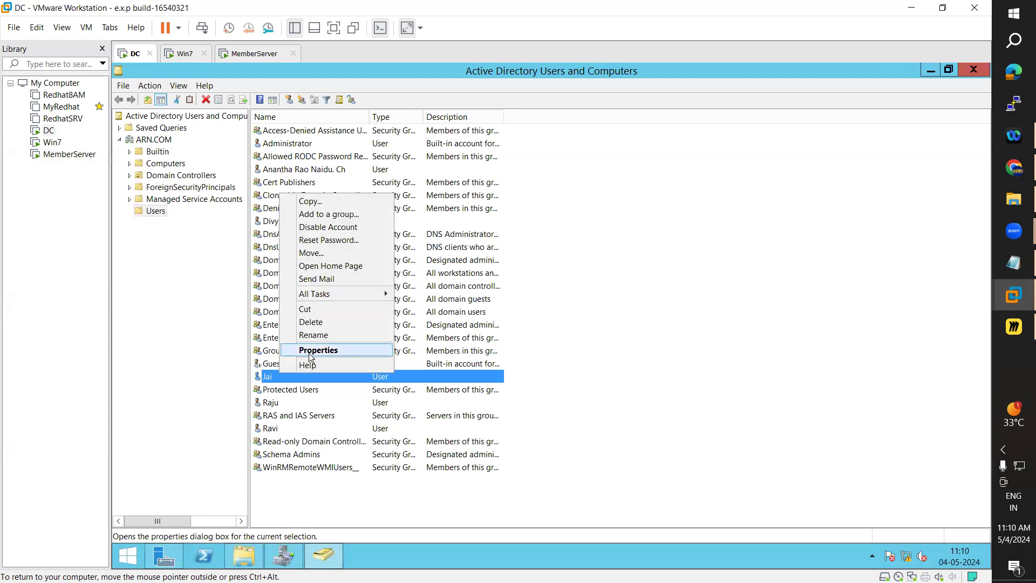
pyautogui.click(308, 351)
pyautogui.click(507, 181)
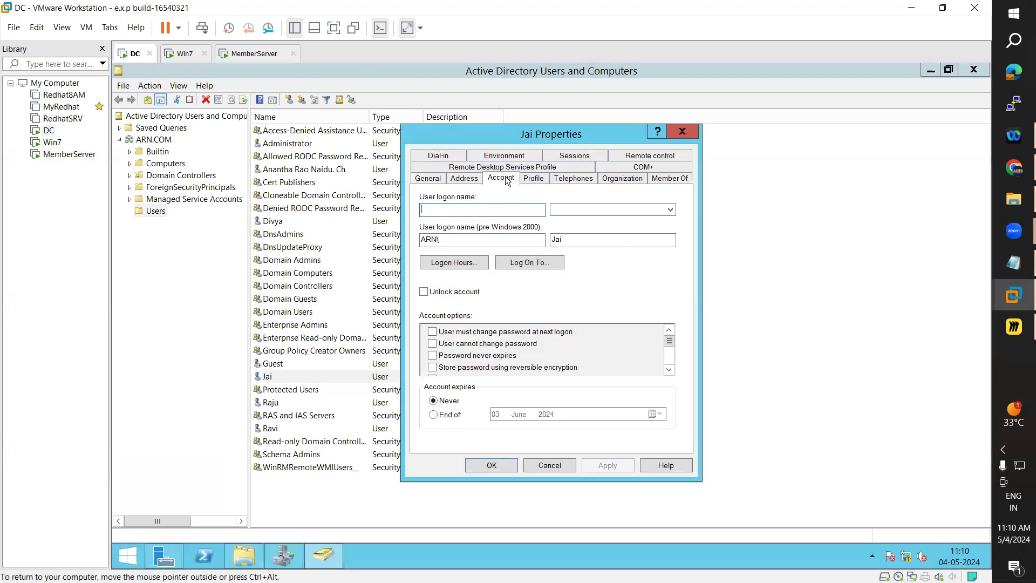
pyautogui.click(537, 177)
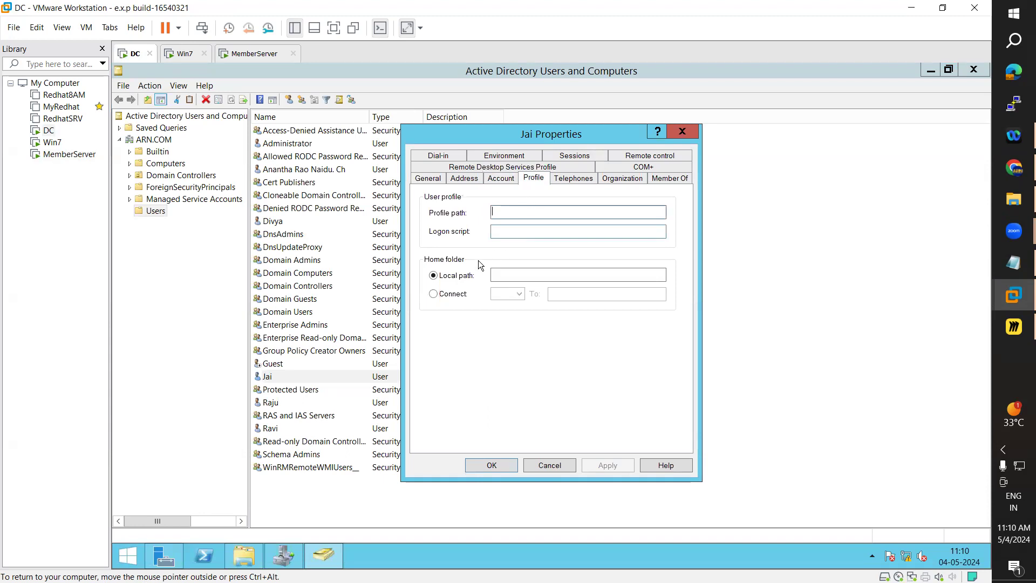
pyautogui.click(437, 297)
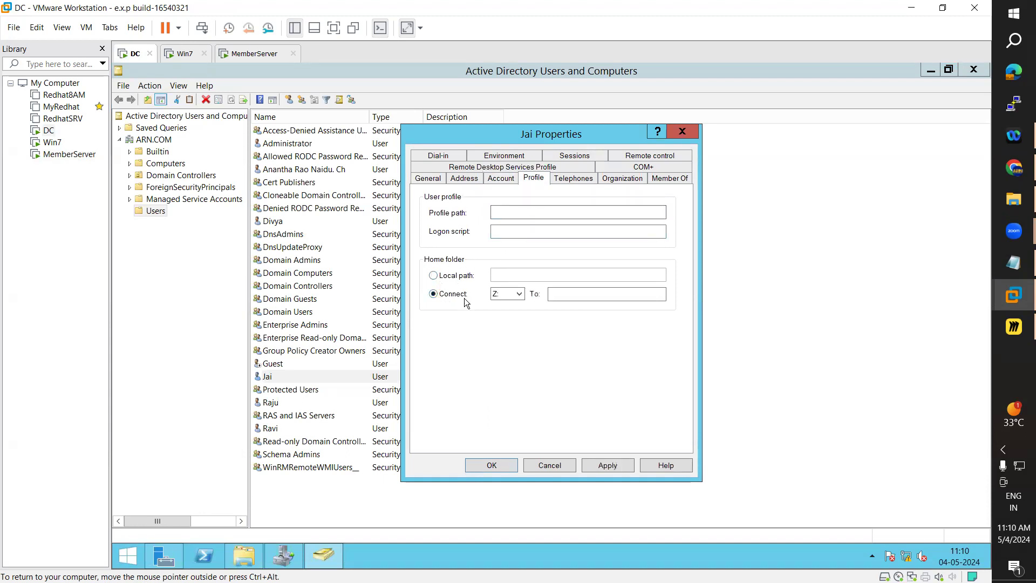
pyautogui.hotkey('ctrl', 'v')
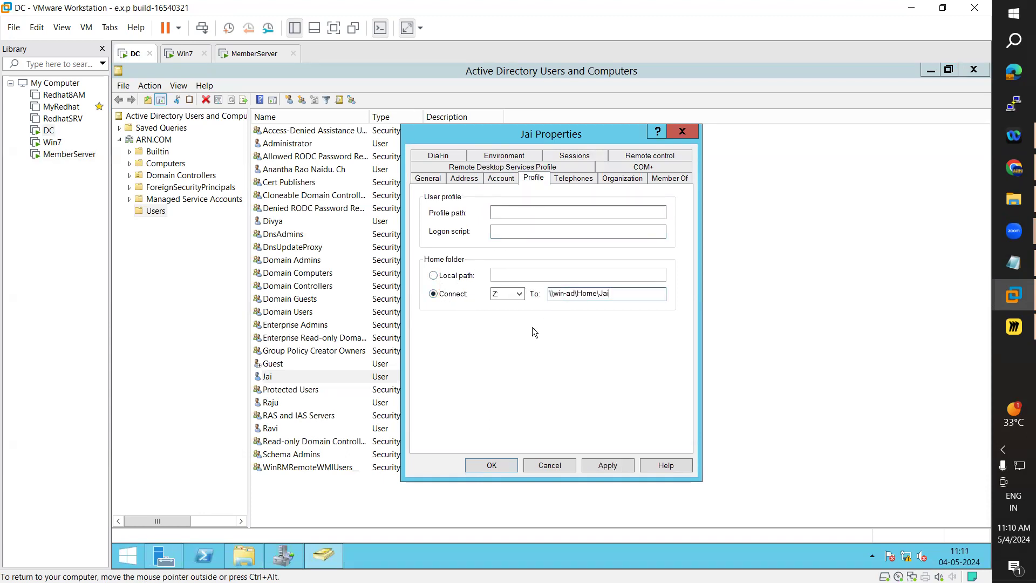
pyautogui.click(620, 462)
pyautogui.click(629, 382)
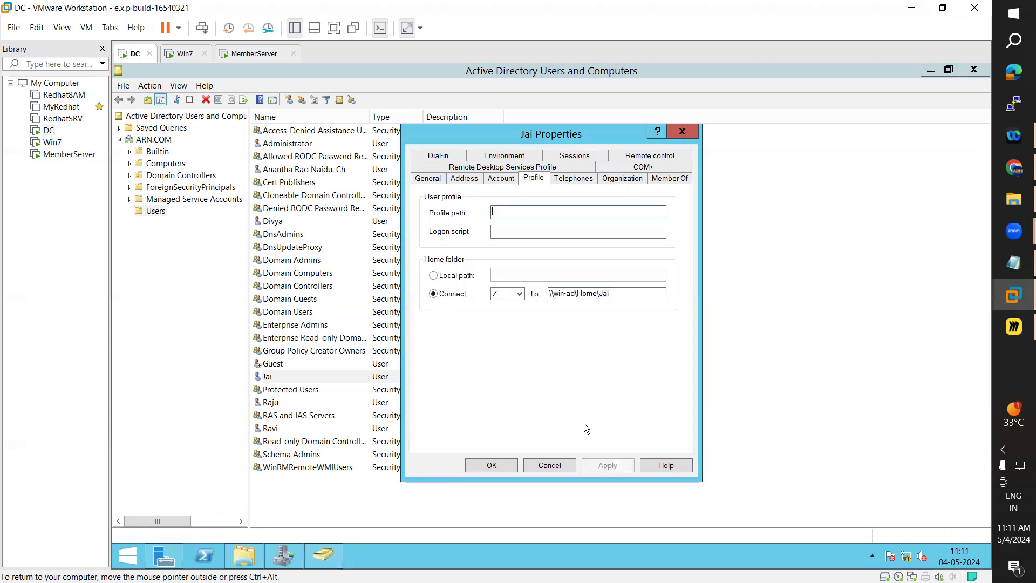
pyautogui.click(491, 465)
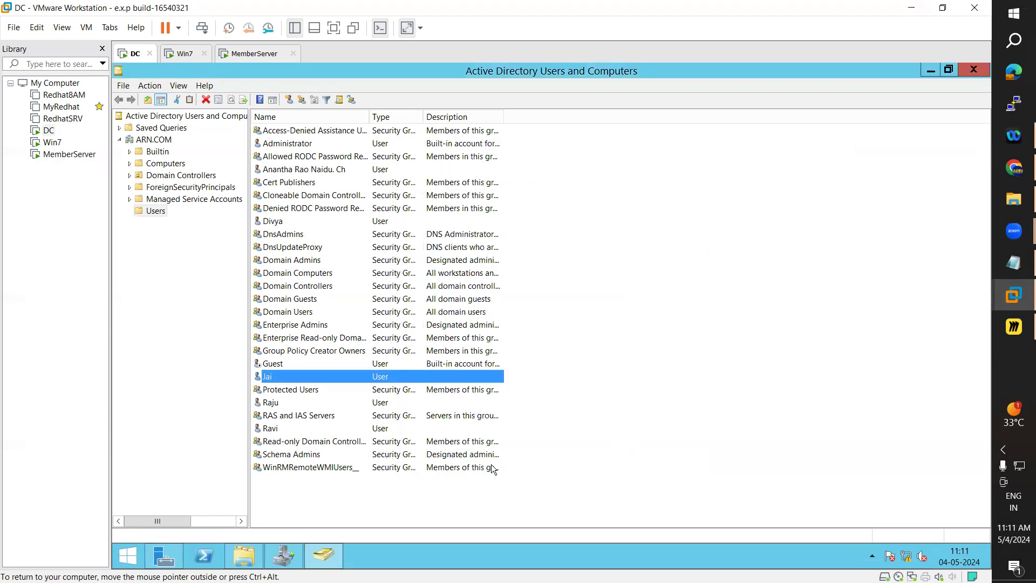
# Return to MemberServer and sign out the user whose home folder was just assigned.
pyautogui.click(251, 54)
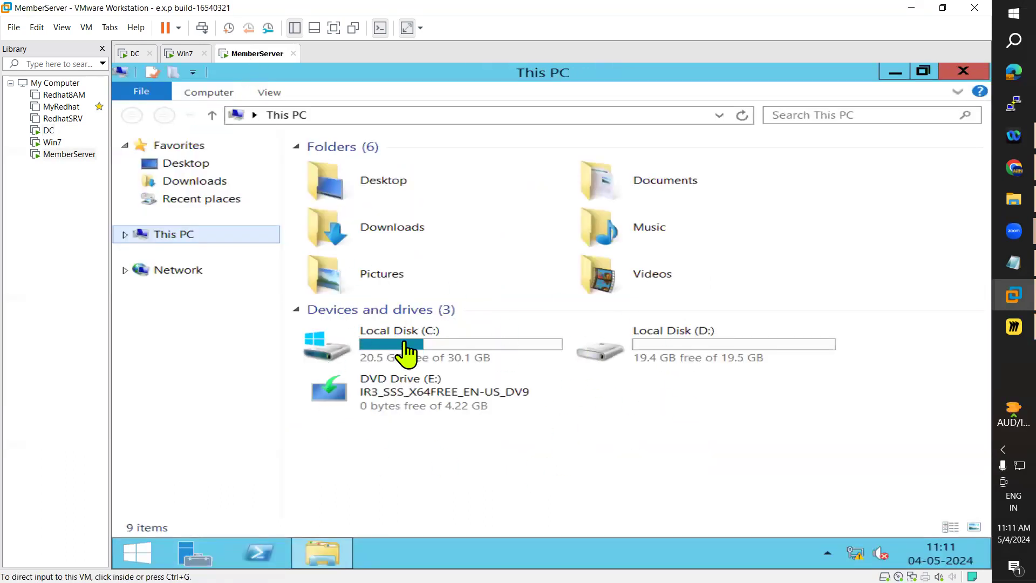
pyautogui.click(145, 553)
pyautogui.click(419, 435)
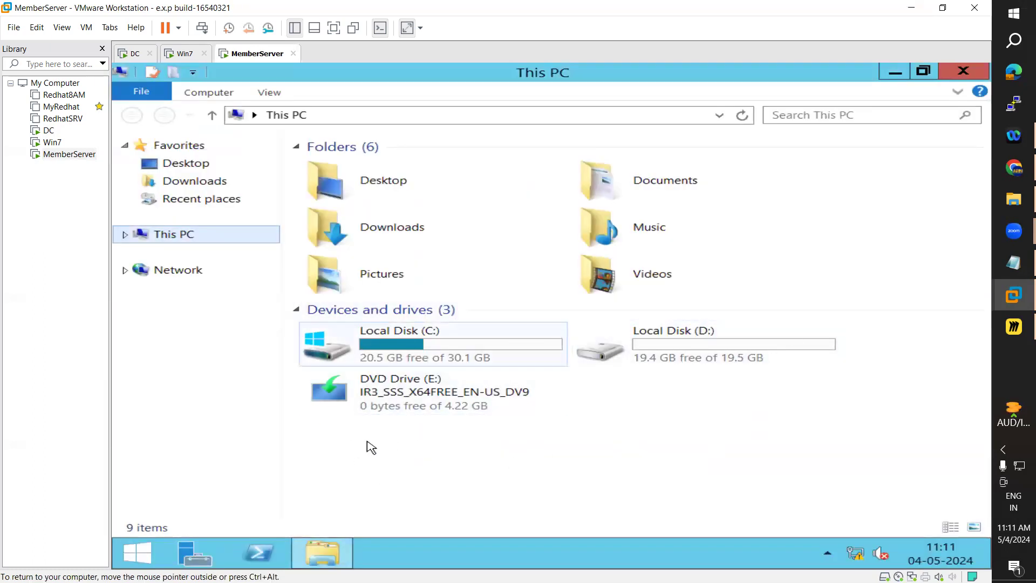
pyautogui.click(145, 556)
pyautogui.click(763, 134)
pyautogui.click(669, 186)
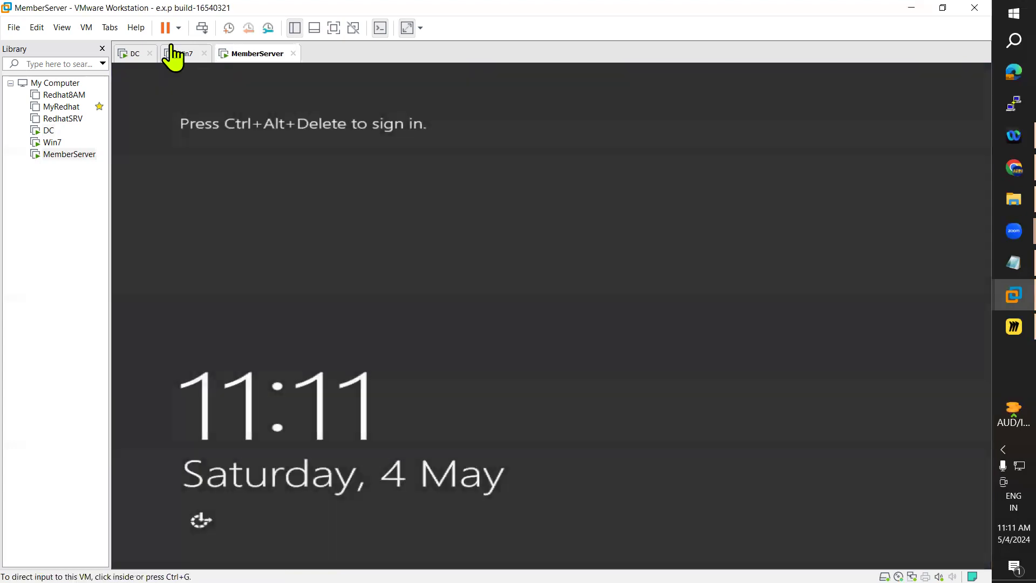
# Unlock the MemberServer logon screen and start signing in to the ARN domain again.
pyautogui.click(87, 27)
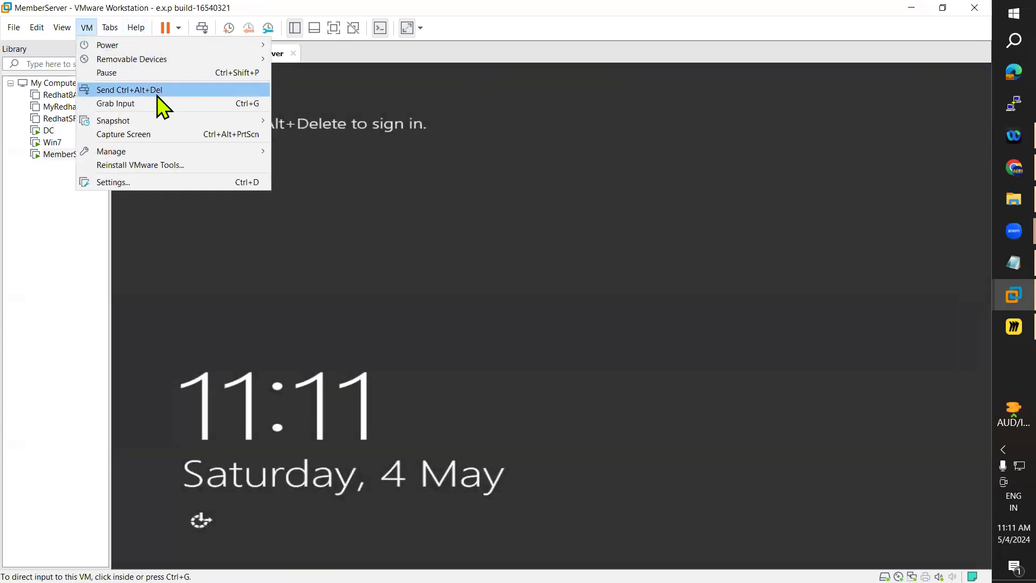
pyautogui.click(157, 96)
pyautogui.click(638, 275)
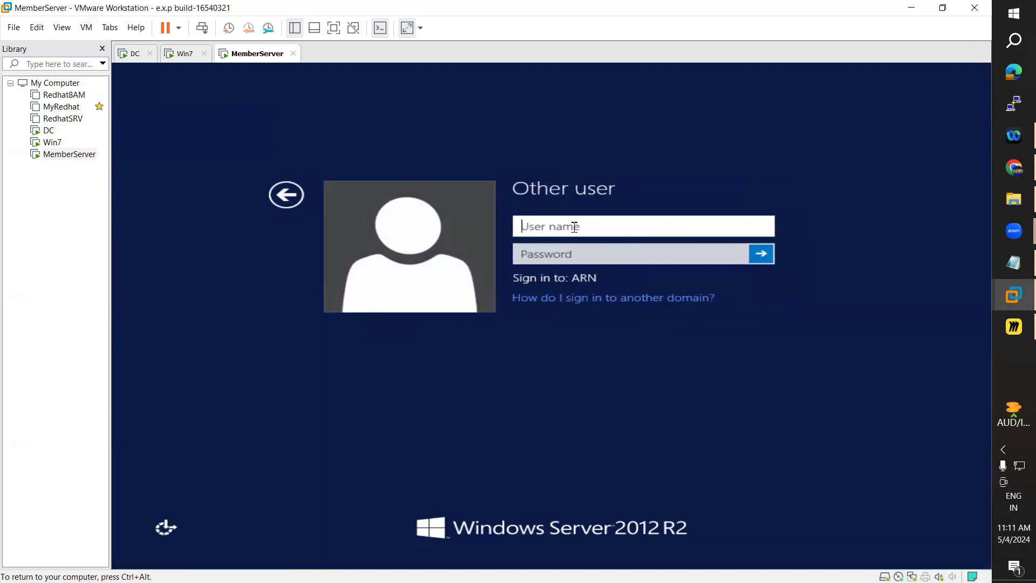
# Sign in to the MemberServer machine with the domain user name and account password, and open File Explorer.
pyautogui.write('Jai')
pyautogui.press('Tab')
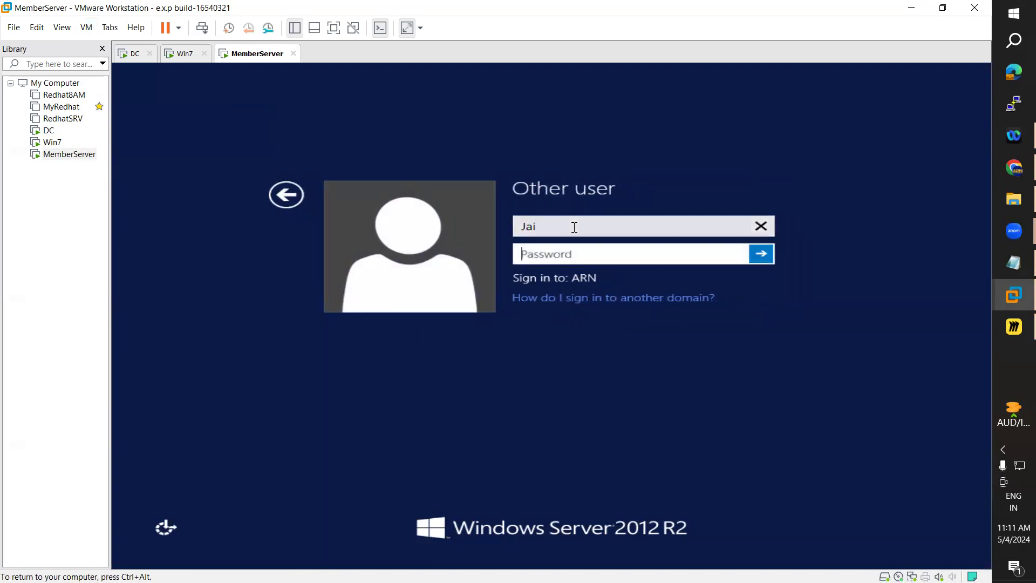
pyautogui.write('•••••••')
pyautogui.press('Return')
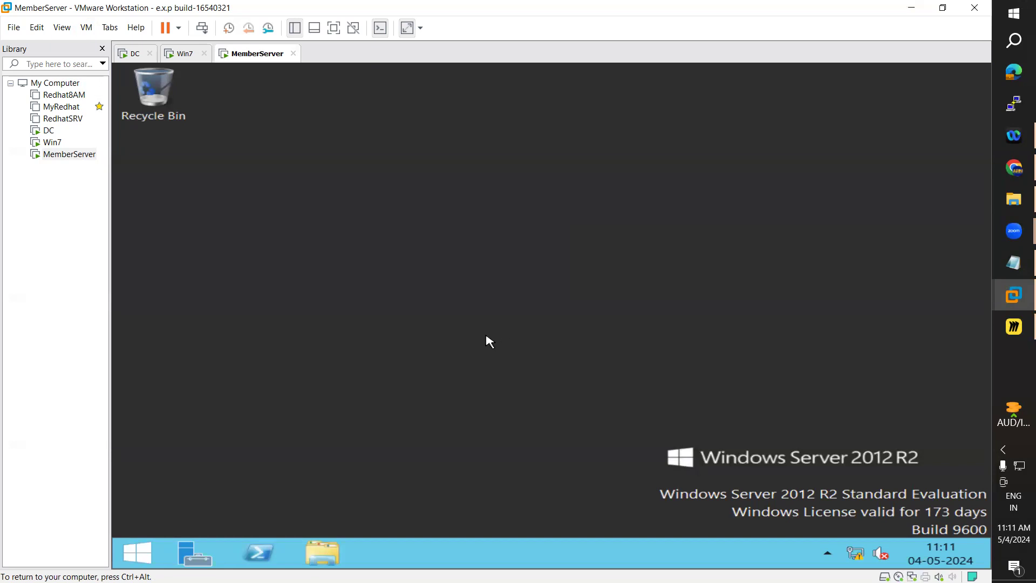
pyautogui.click(329, 566)
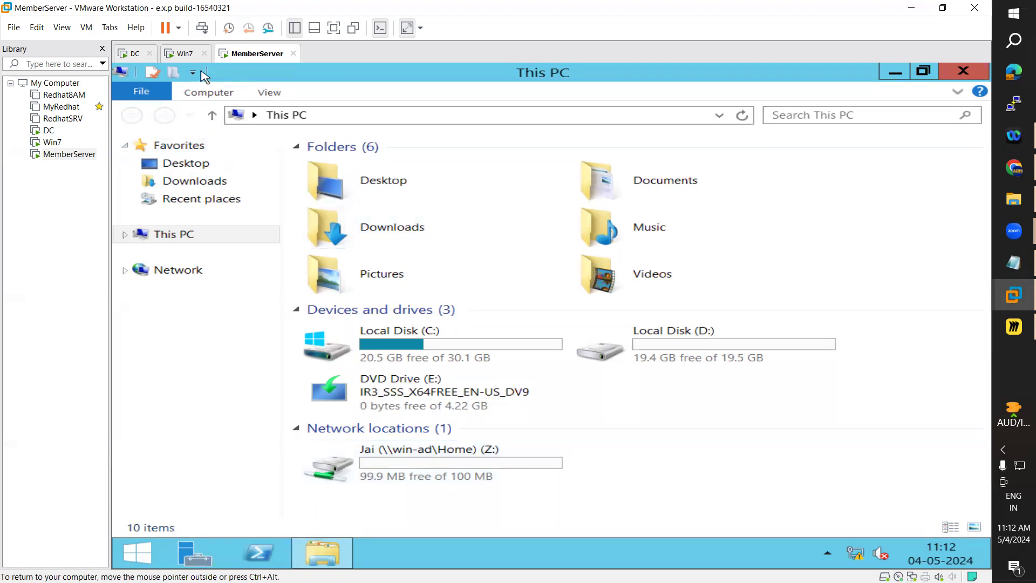
# Switch to the DC virtual machine and bring up the quotas list in File Server Resource Manager.
pyautogui.click(136, 54)
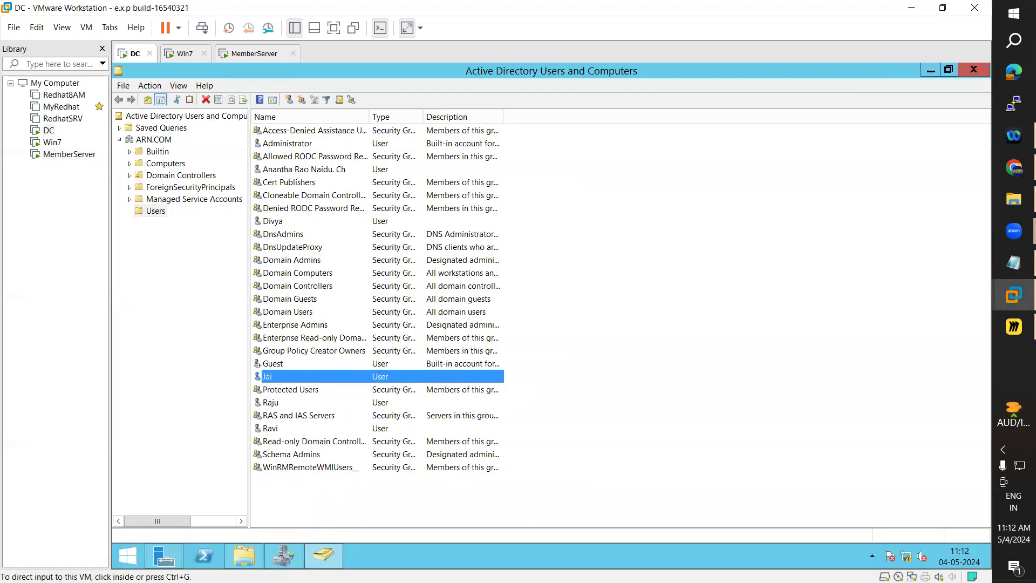
pyautogui.click(282, 556)
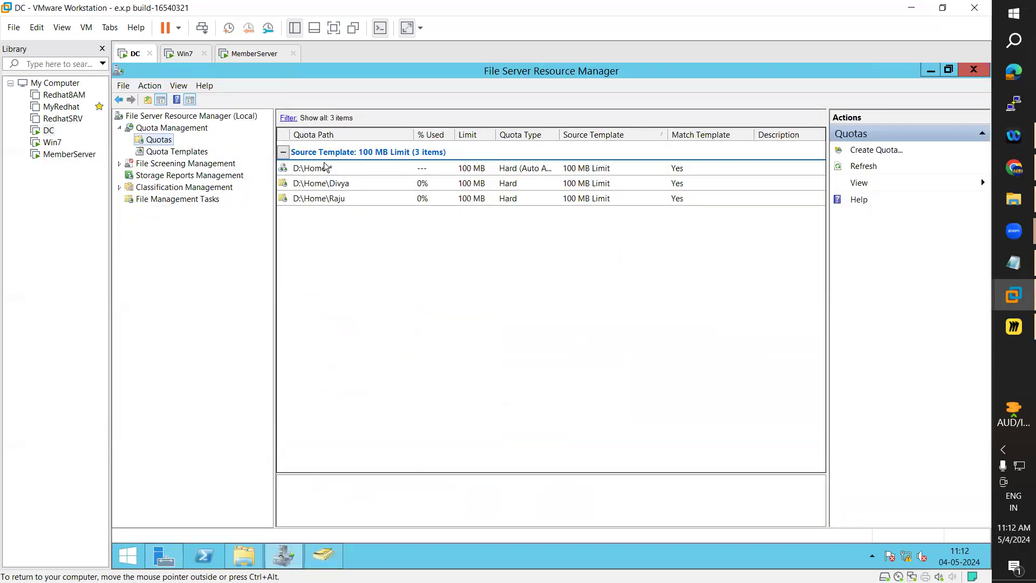
pyautogui.rightClick(402, 153)
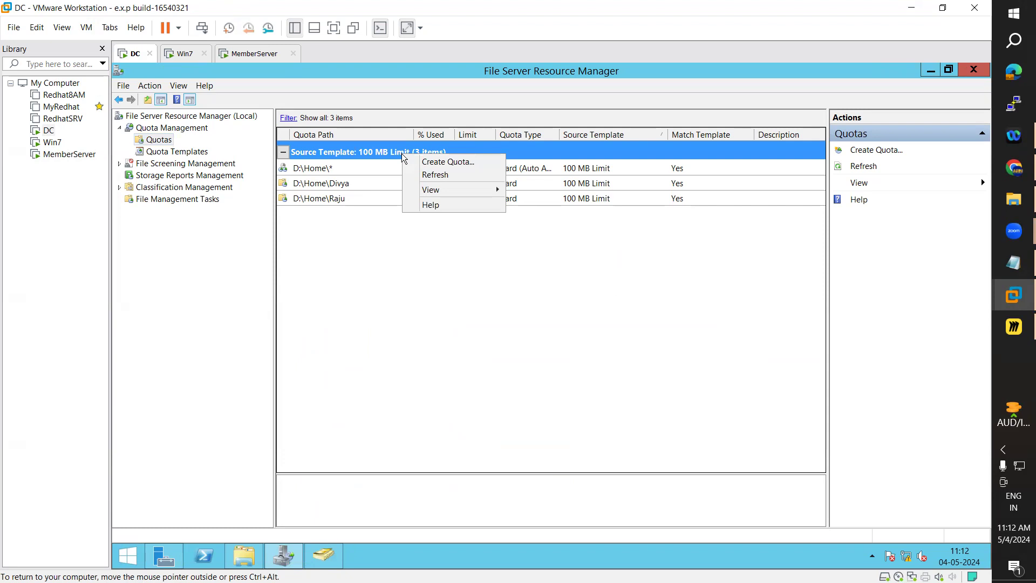
pyautogui.click(346, 151)
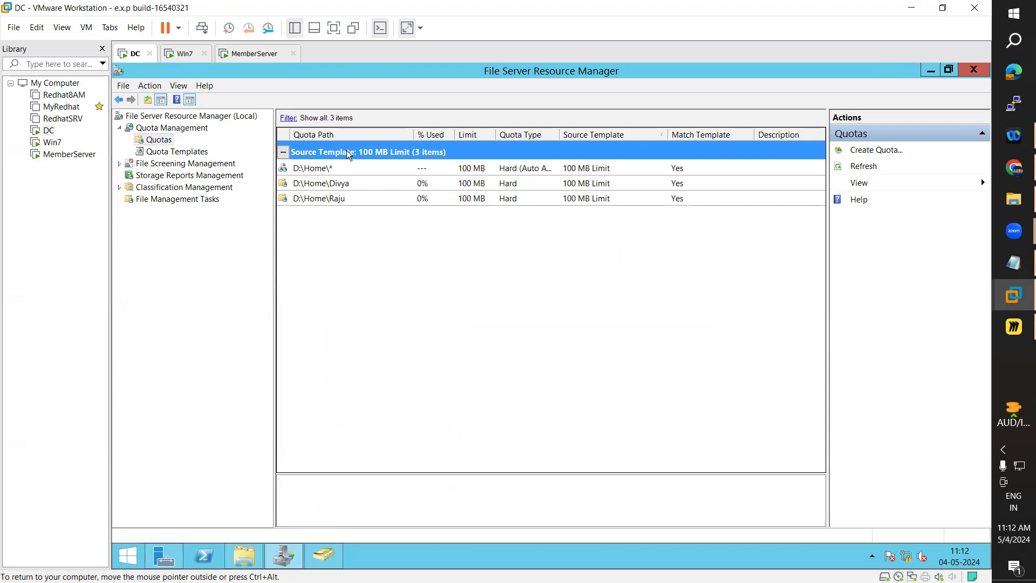
pyautogui.rightClick(344, 150)
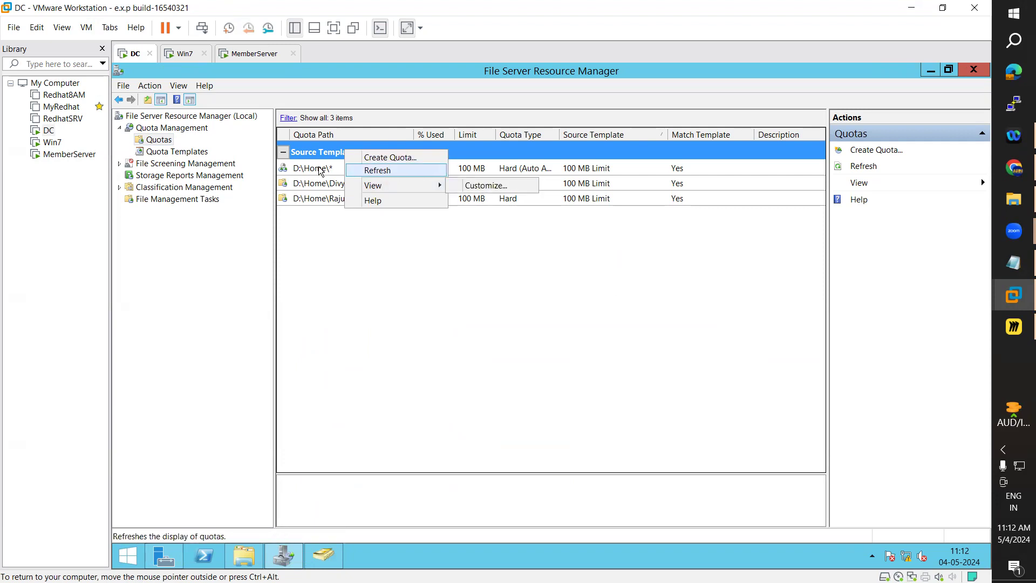
pyautogui.click(284, 153)
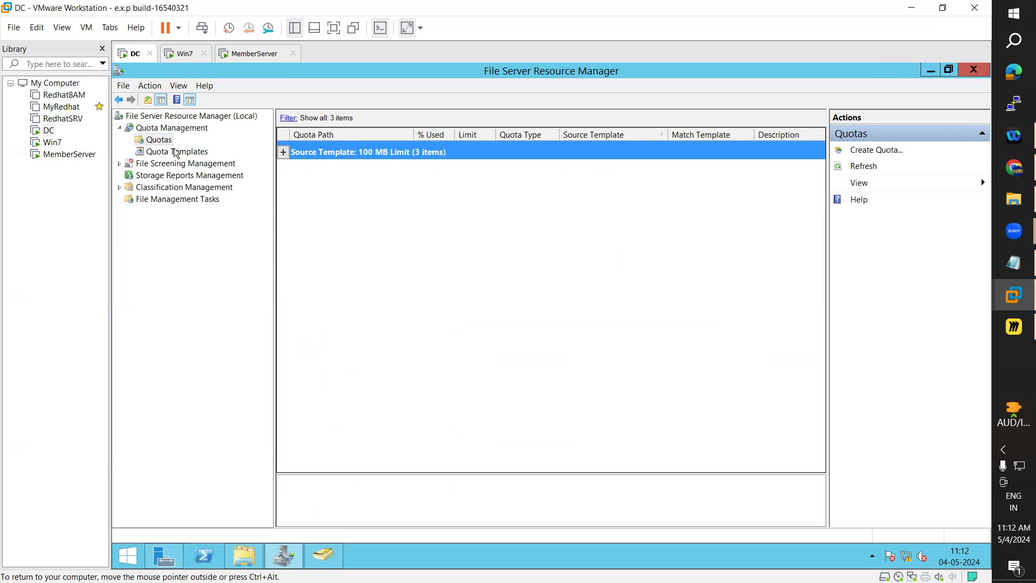
pyautogui.click(284, 152)
# Change the D:\Home auto apply quota to the 200 MB Limit Reports to User template, applying it only to derived quotas matching the original.
pyautogui.rightClick(482, 174)
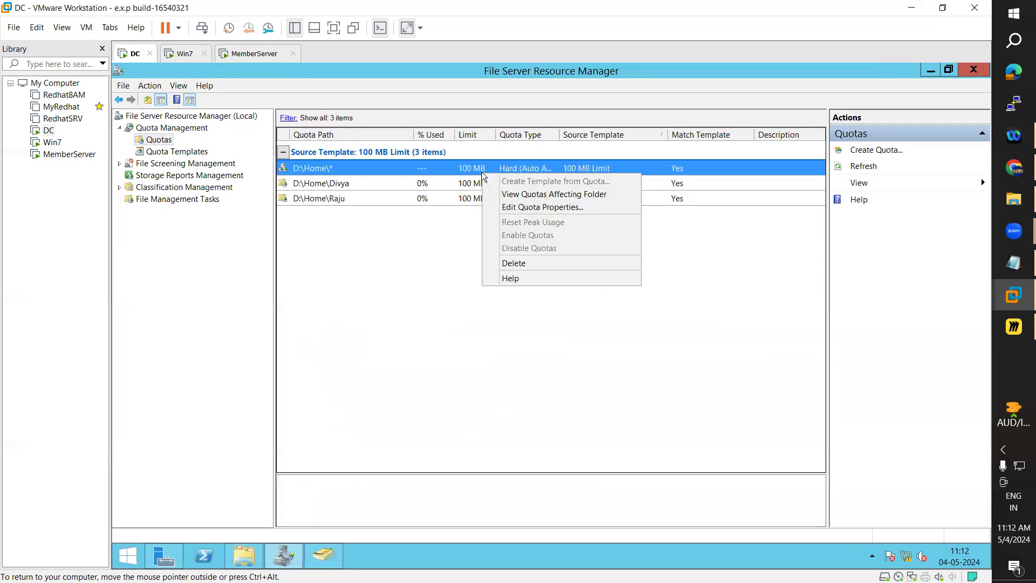
pyautogui.click(543, 207)
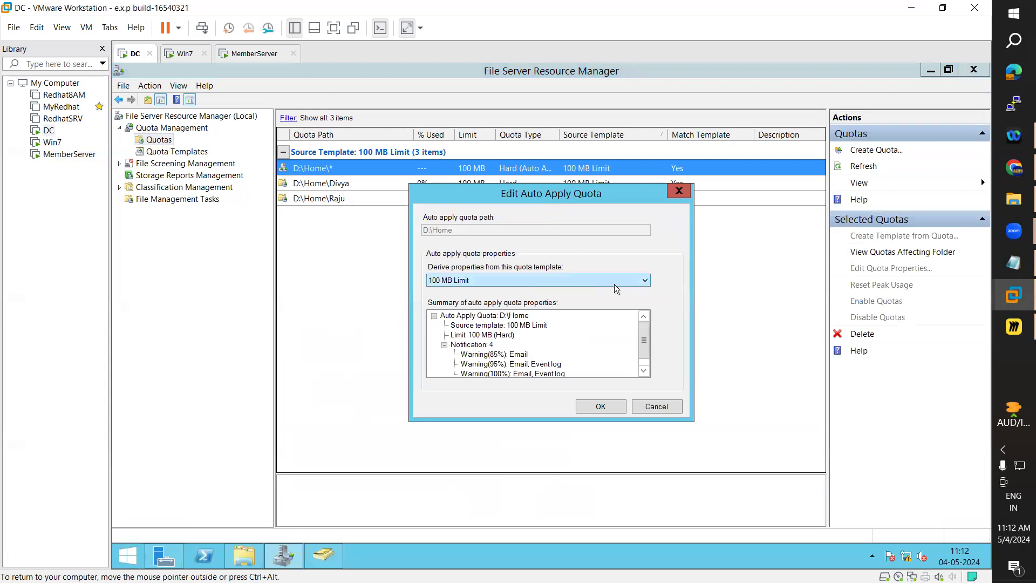
pyautogui.click(648, 281)
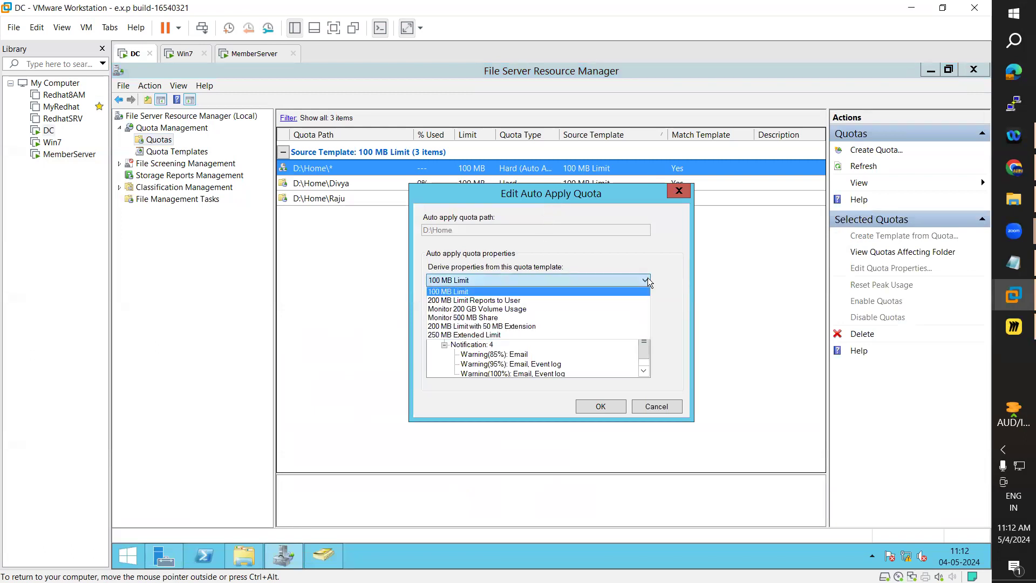
pyautogui.click(456, 301)
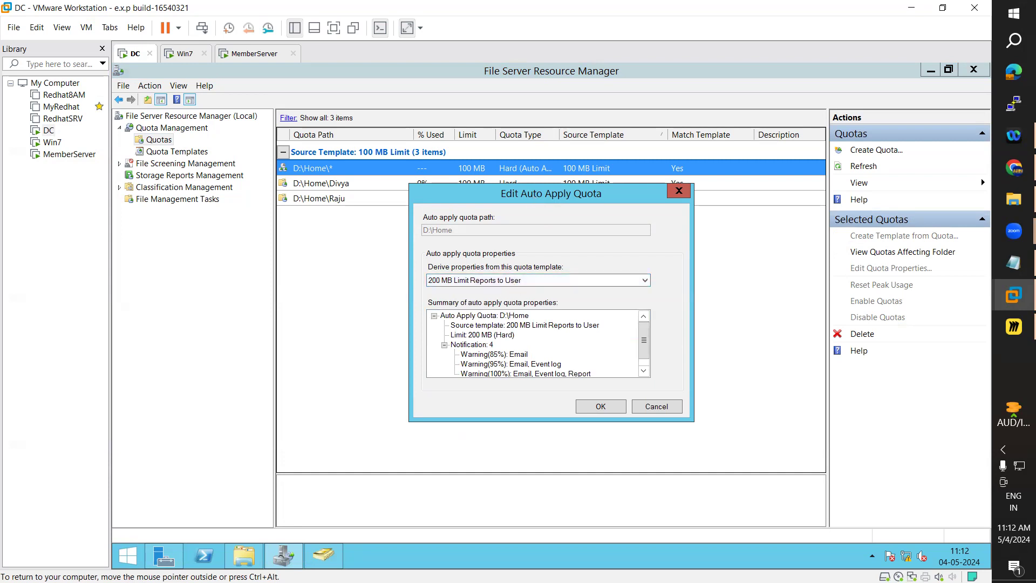
pyautogui.moveTo(532, 194); pyautogui.dragTo(553, 242)
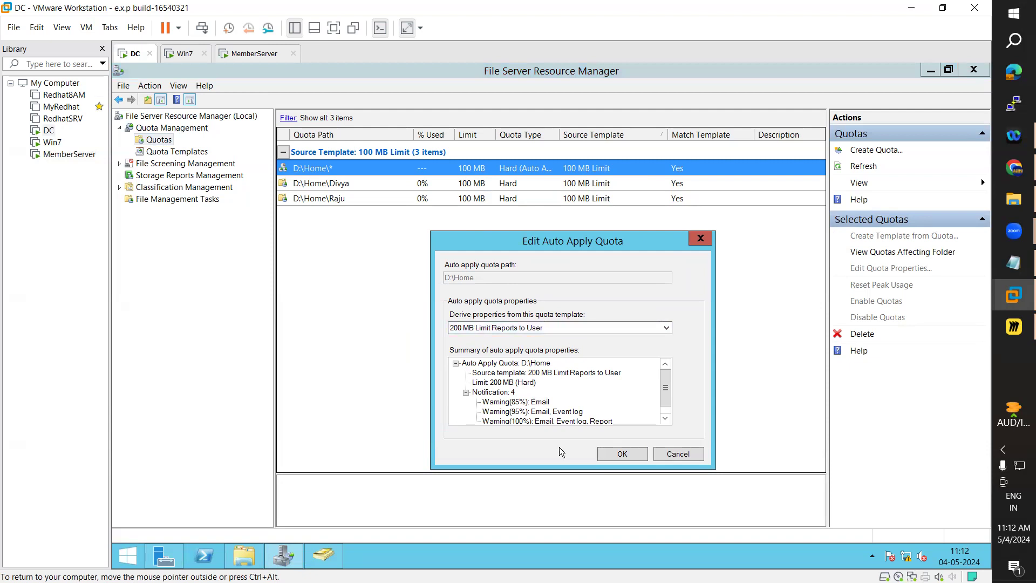
pyautogui.click(614, 460)
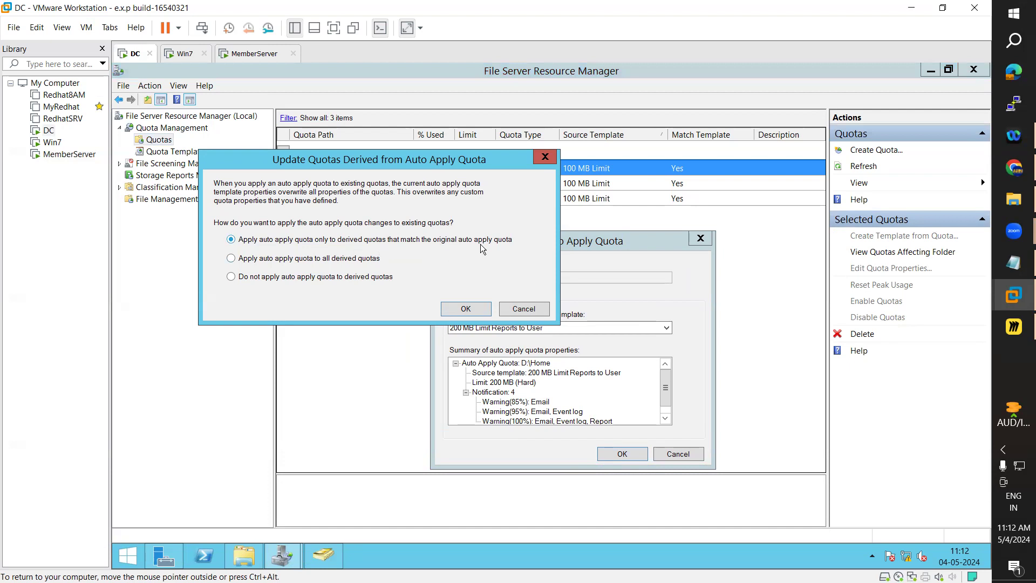
pyautogui.click(466, 309)
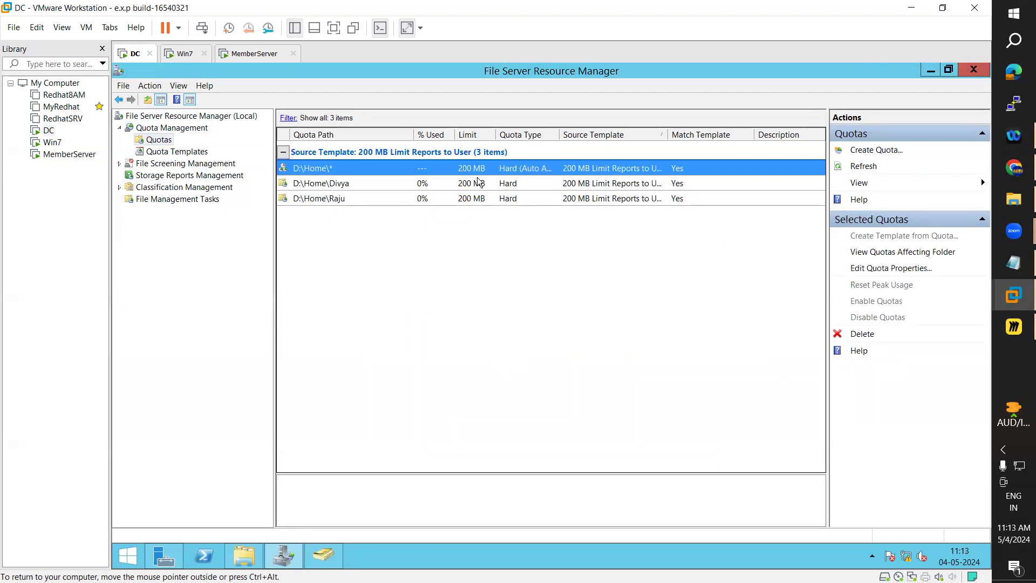
# On the MemberServer machine, refresh This PC to check the capacity of the mapped Z: home drive.
pyautogui.click(254, 53)
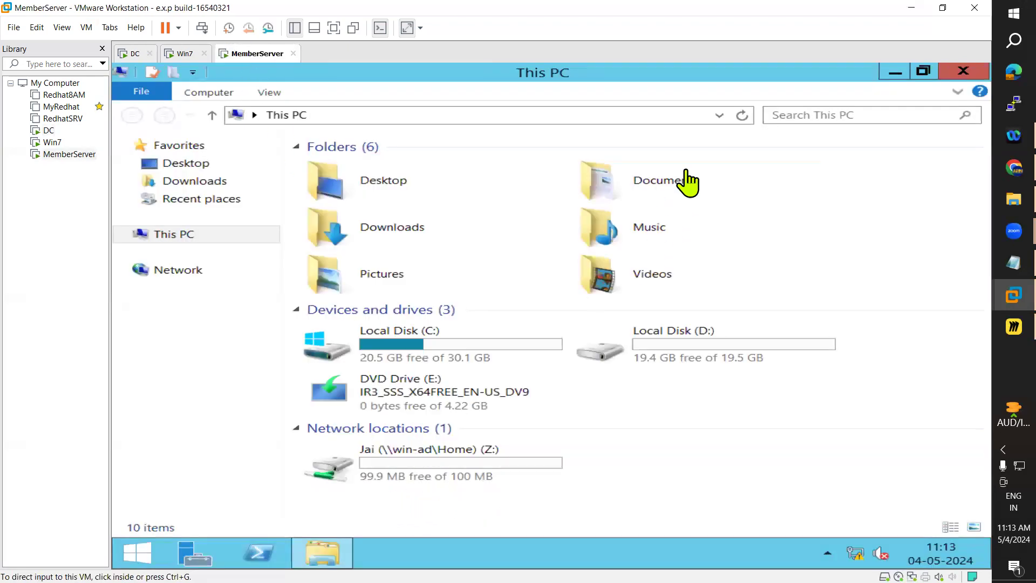
pyautogui.click(745, 113)
pyautogui.click(747, 116)
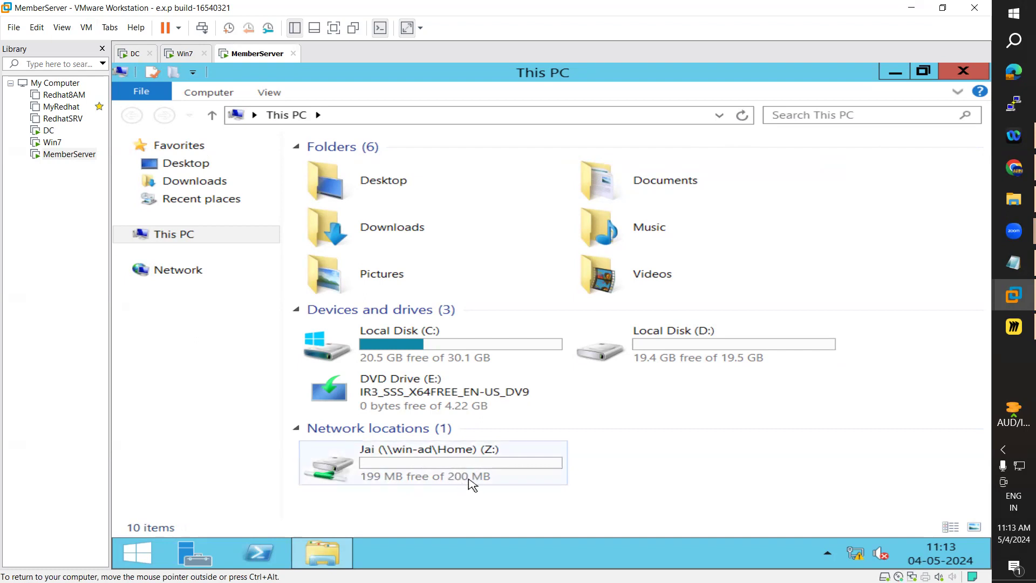
# On the Win7 machine, refresh the Computer window and check the free space and total size of the Z: home drive.
pyautogui.click(185, 54)
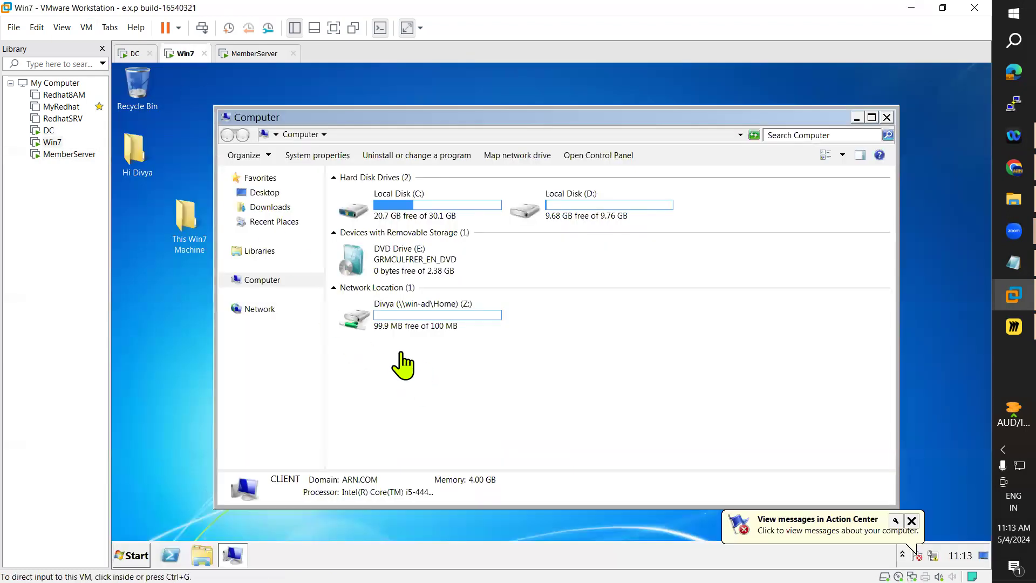
pyautogui.click(754, 136)
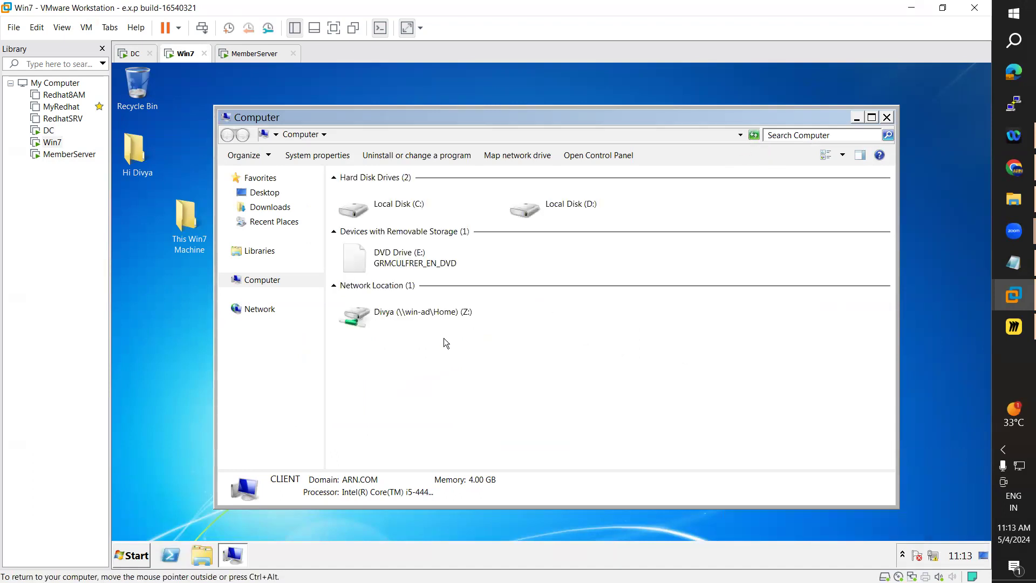
pyautogui.moveTo(447, 329)
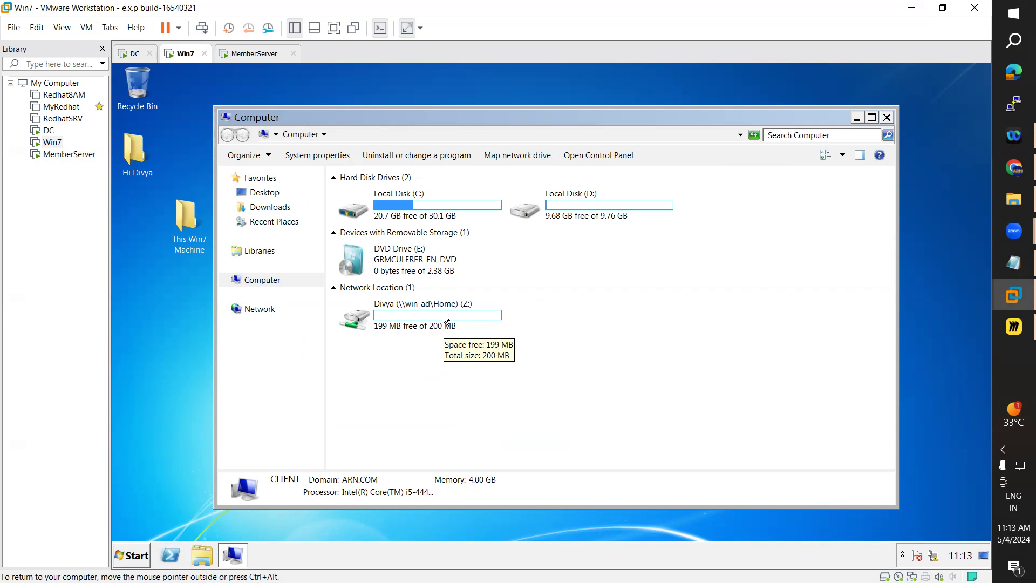
# Review the File Screening Management section of the FSRM notes in Notepad, then minimize the notes.
pyautogui.click(133, 54)
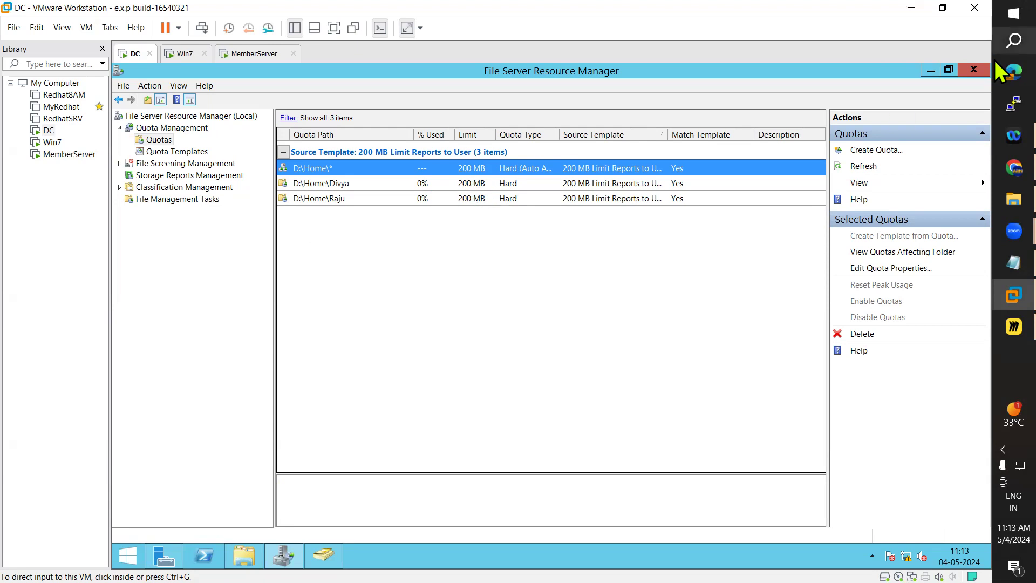
pyautogui.click(1005, 263)
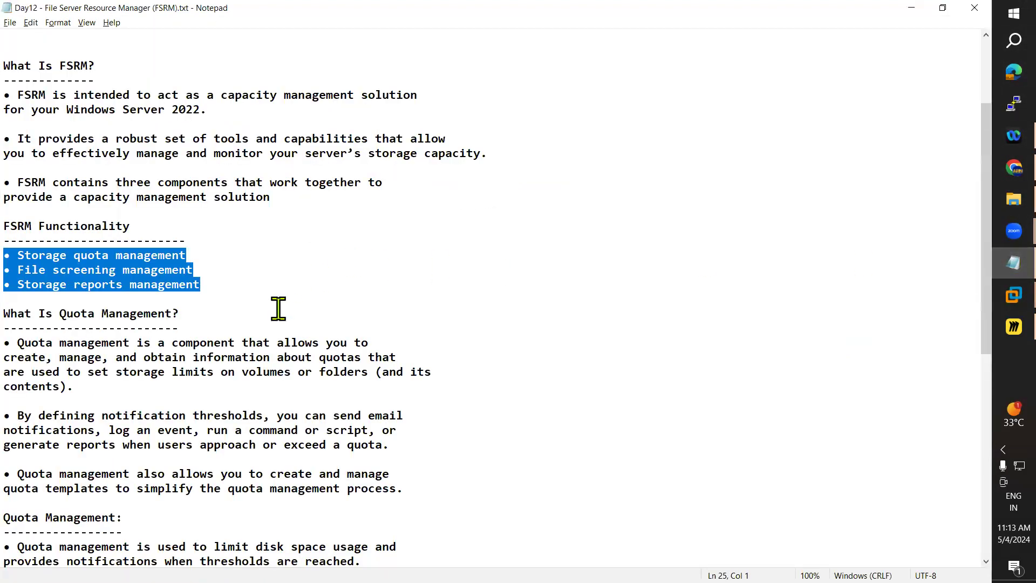
pyautogui.click(273, 352)
pyautogui.scroll(-7, 275, 354)
pyautogui.scroll(-1, 276, 354)
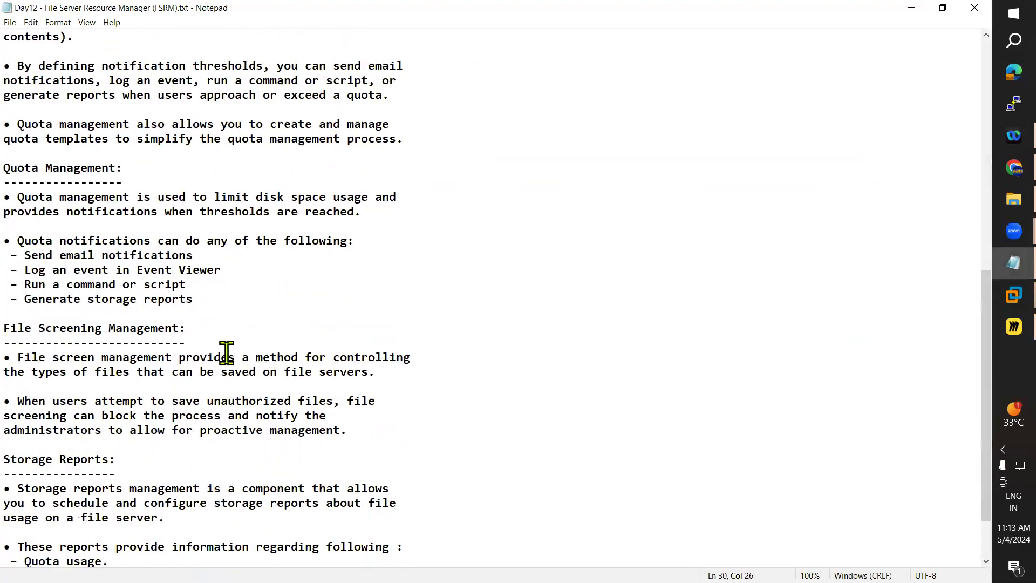
pyautogui.moveTo(4, 341); pyautogui.dragTo(178, 340)
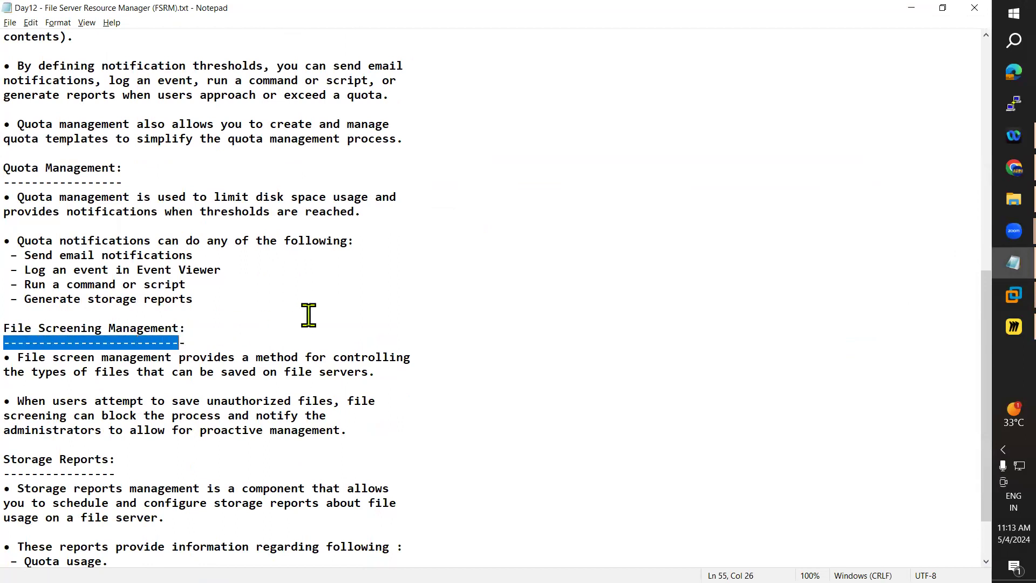
pyautogui.press('Left')
pyautogui.click(913, 8)
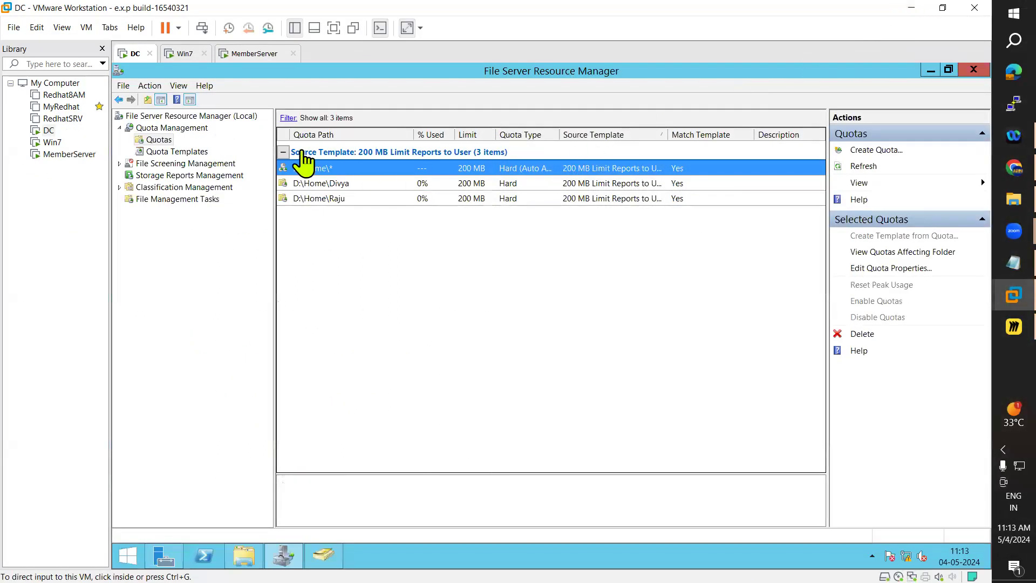
# On the MemberServer machine, open the mapped Z: home drive and create a bitmap image named Hello.
pyautogui.click(240, 54)
pyautogui.click(421, 464)
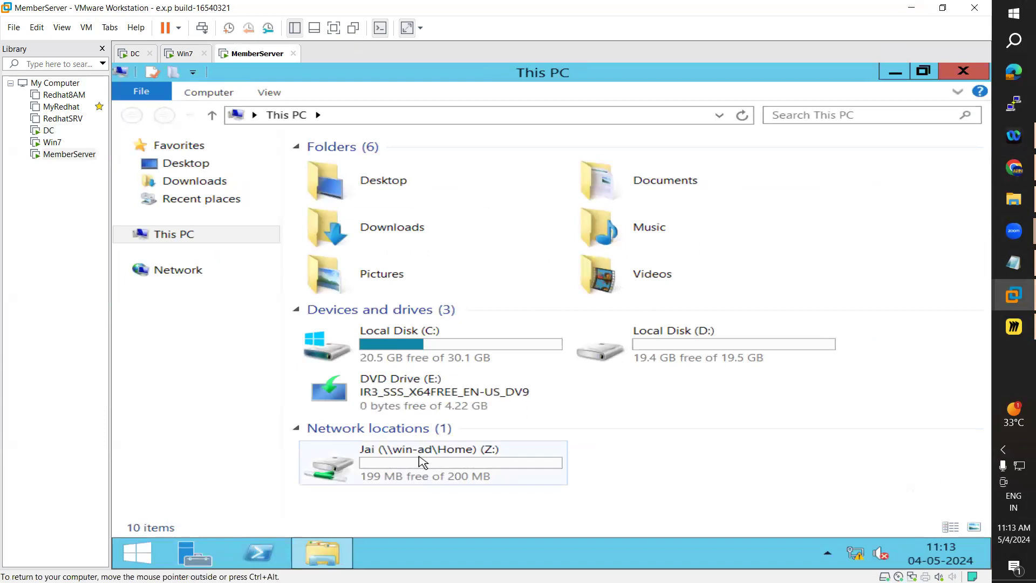
pyautogui.doubleClick(421, 463)
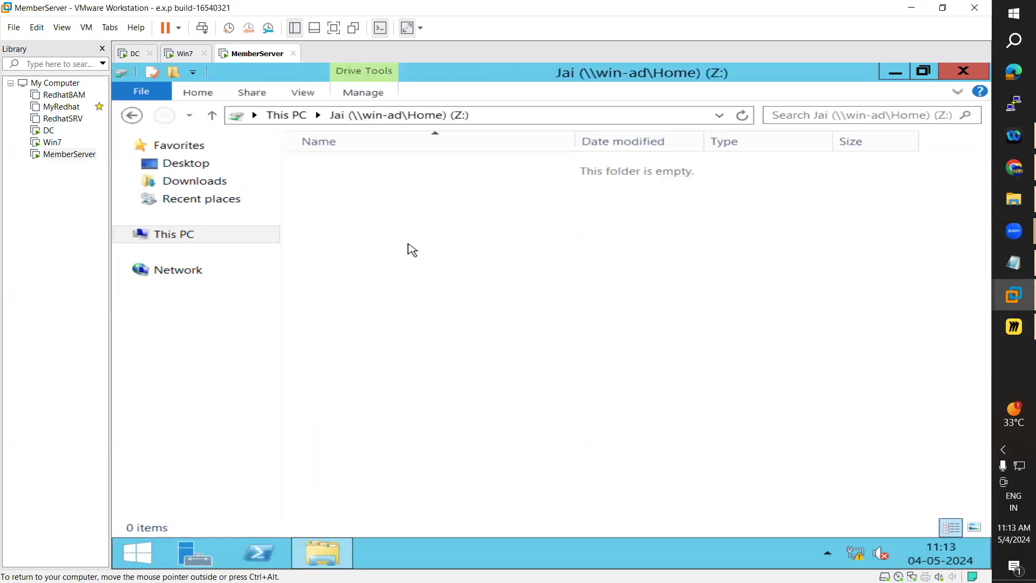
pyautogui.rightClick(400, 230)
pyautogui.moveTo(523, 356)
pyautogui.click(658, 401)
pyautogui.write('Hello')
pyautogui.press('Return')
# Create a text document named Thanks in the Z: home drive.
pyautogui.rightClick(541, 245)
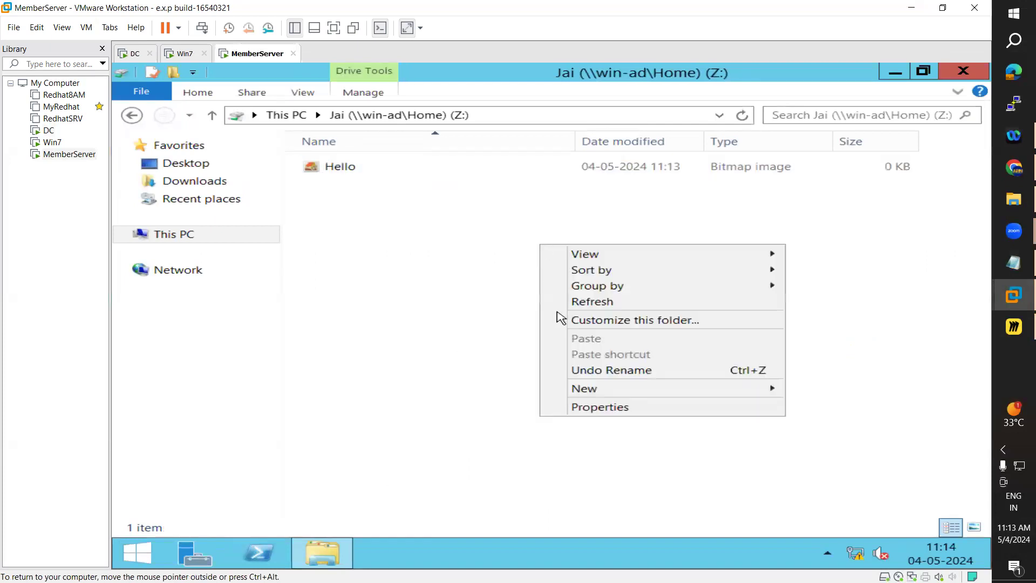
pyautogui.moveTo(601, 389)
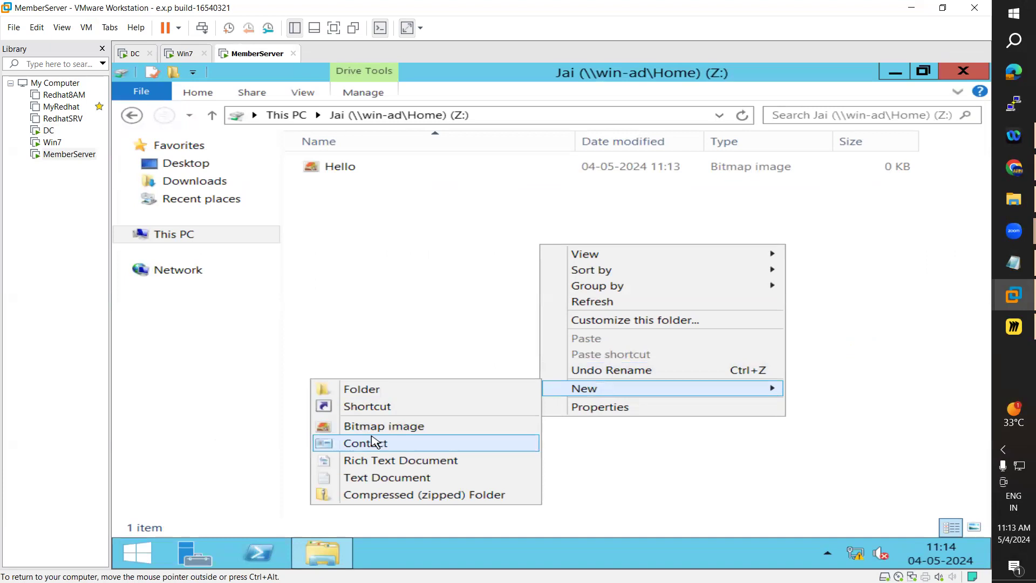
pyautogui.click(398, 478)
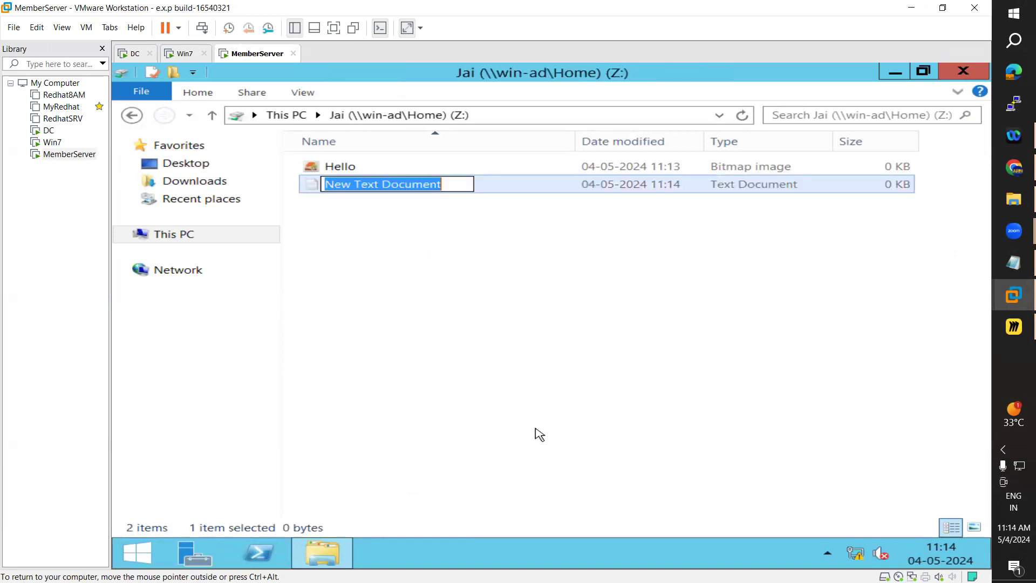
pyautogui.write('Thank')
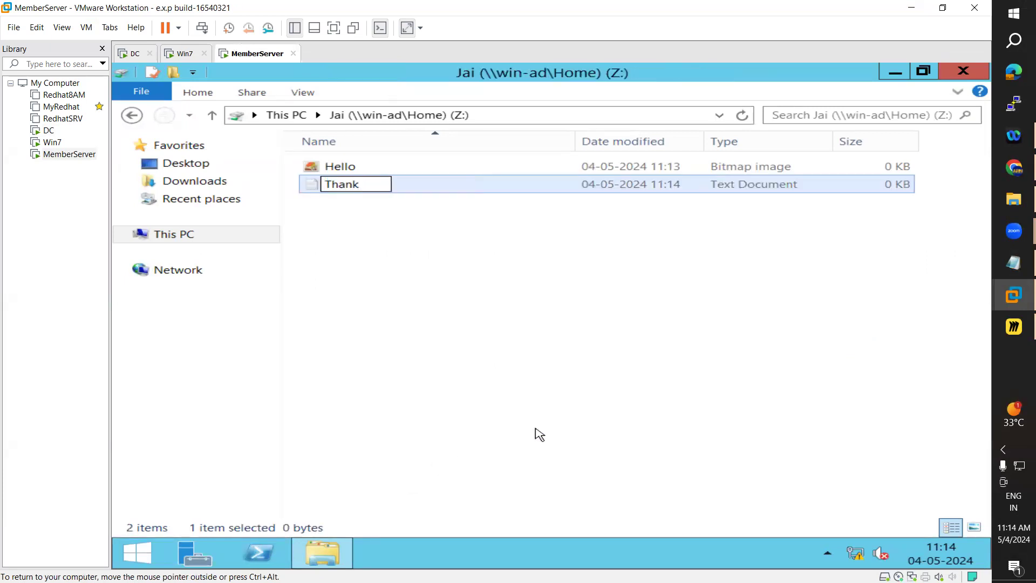
pyautogui.press('Return')
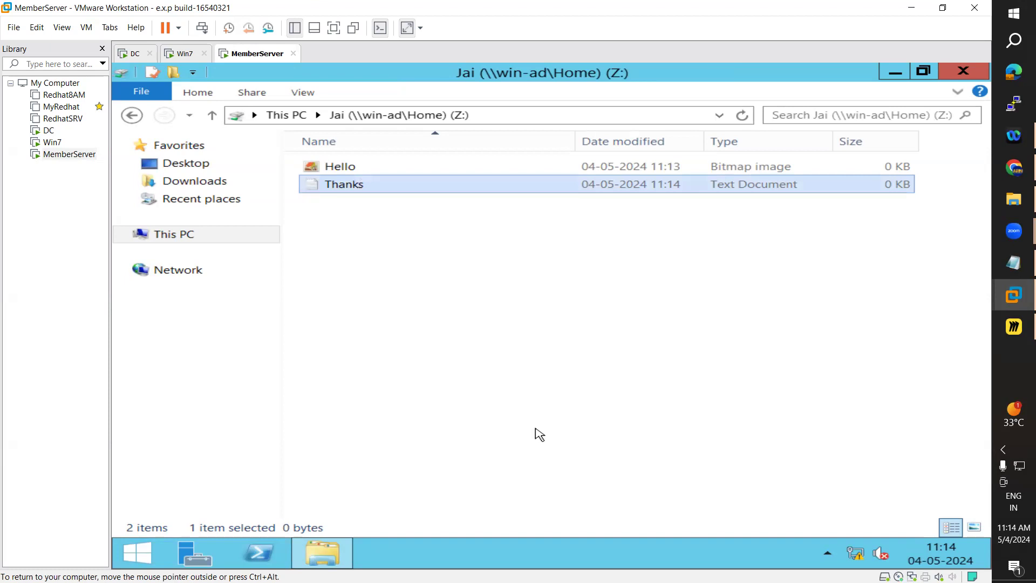
# Create a compressed (zipped) folder named Welcome in the Z: home drive.
pyautogui.rightClick(535, 427)
pyautogui.moveTo(585, 399)
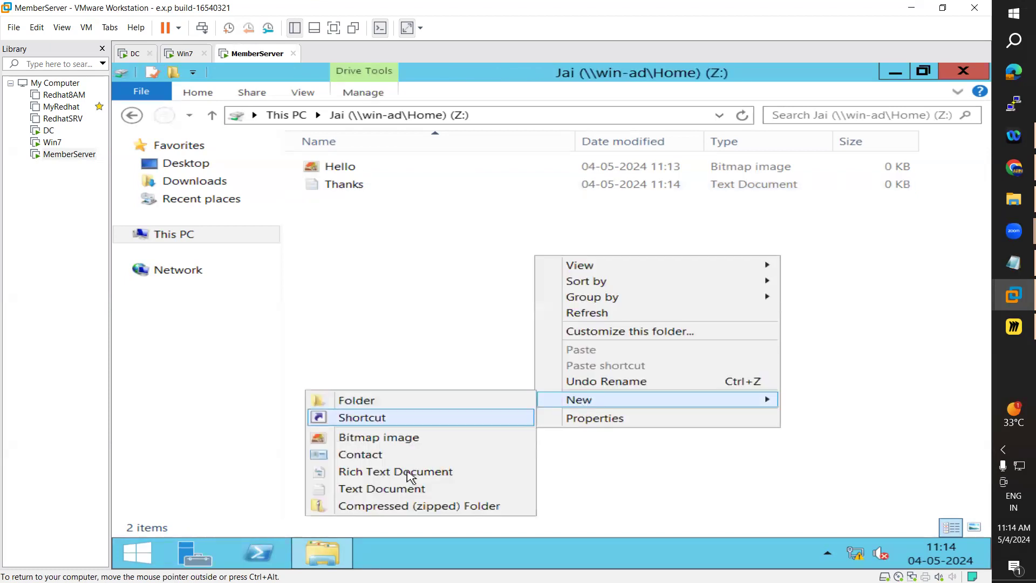
pyautogui.click(398, 507)
pyautogui.write('Welcome')
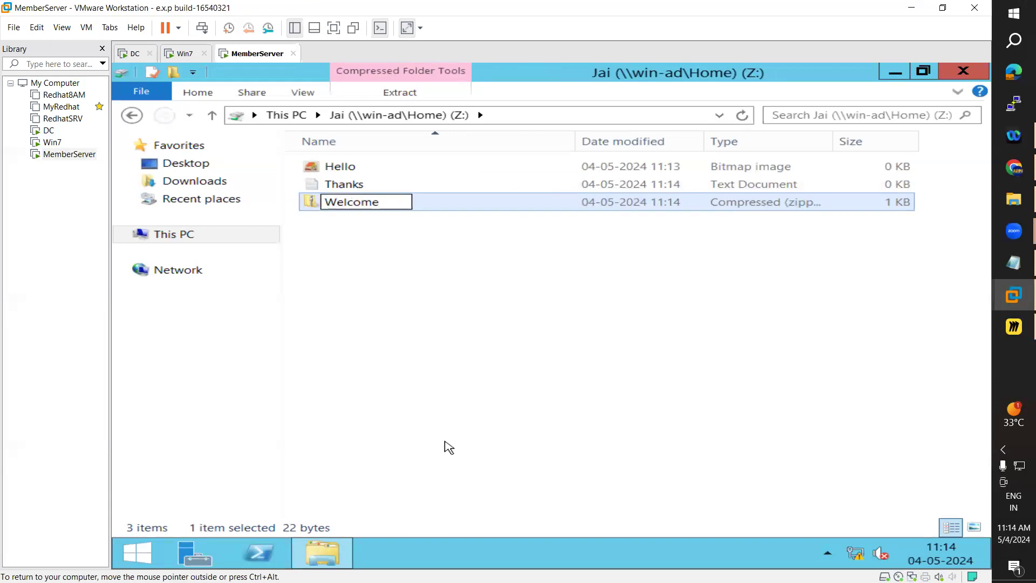
pyautogui.click(449, 447)
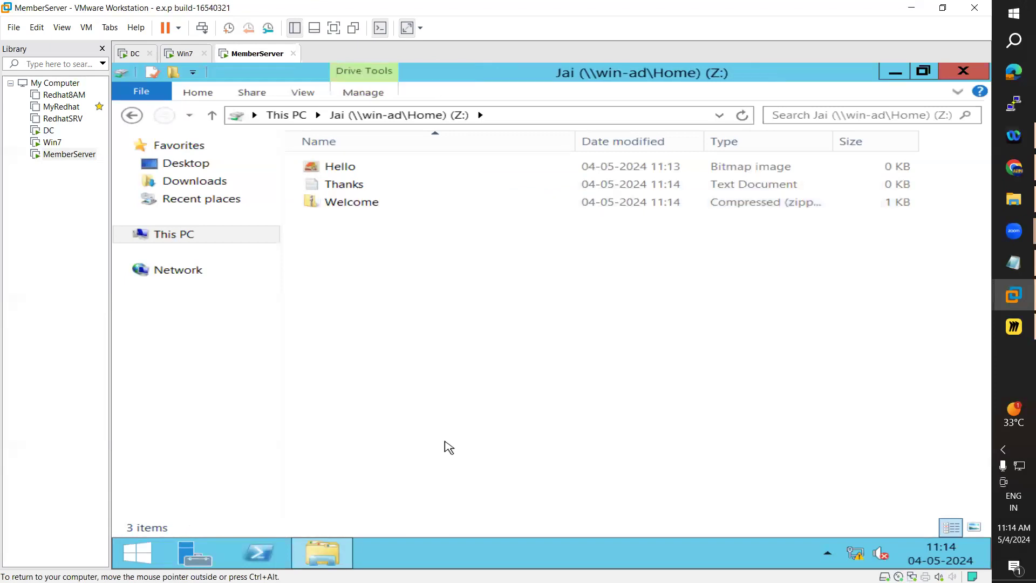
pyautogui.moveTo(403, 300); pyautogui.dragTo(312, 158)
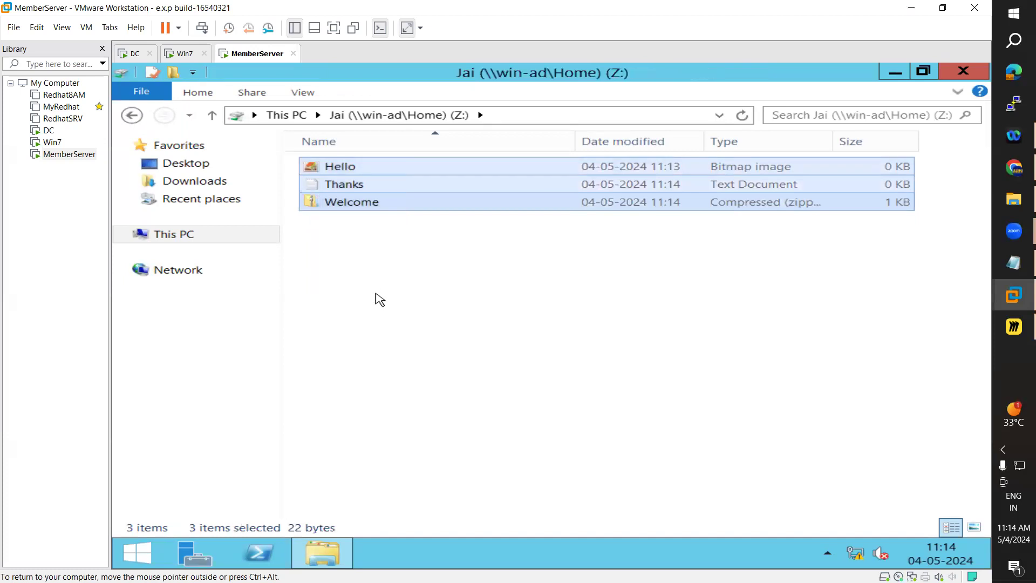
pyautogui.click(408, 327)
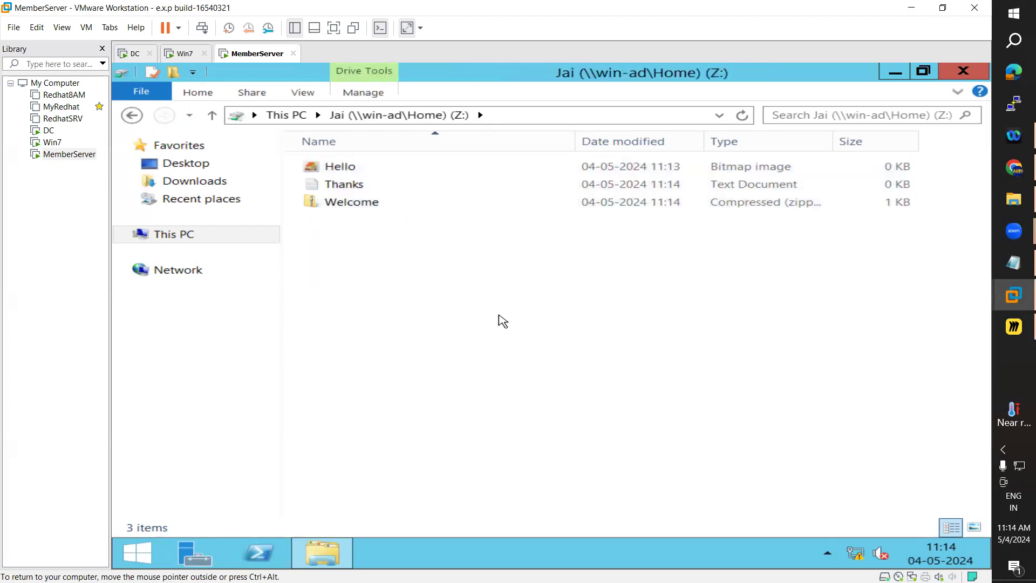
# Minimize the virtual machine window on the host computer and open the Downloads folder in File Explorer.
pyautogui.press('super+d')
pyautogui.click(912, 9)
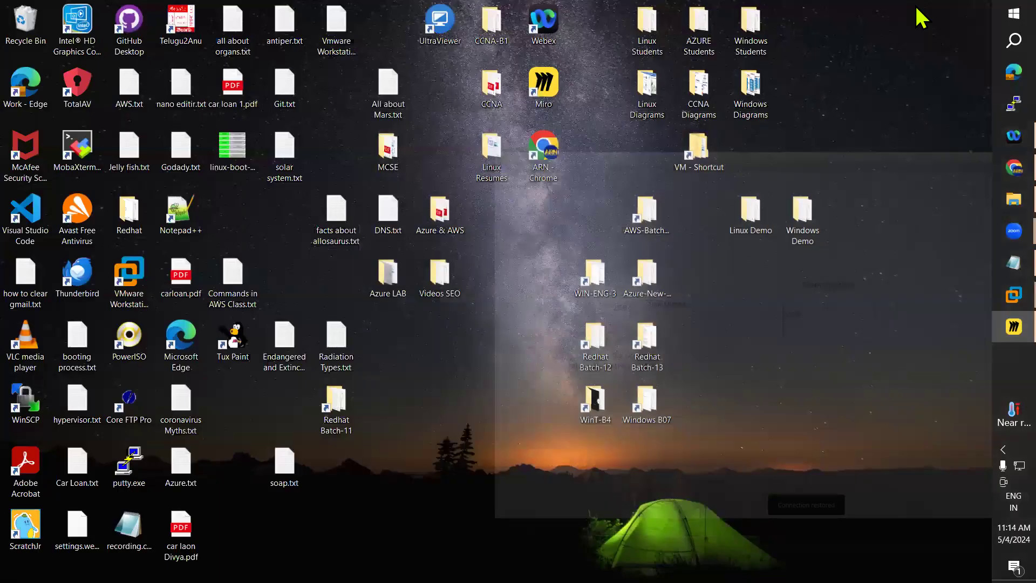
pyautogui.click(912, 7)
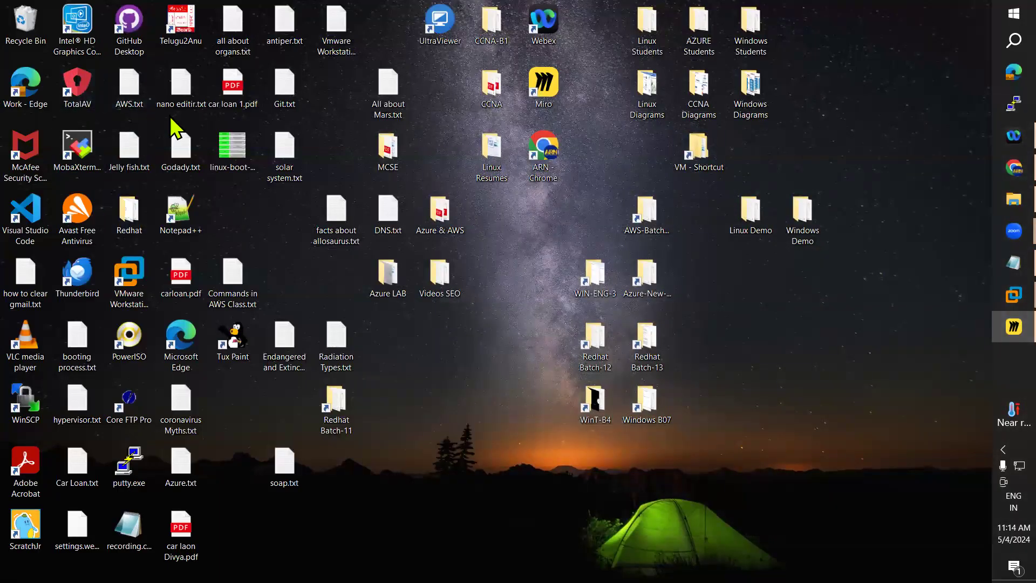
pyautogui.press('super+e')
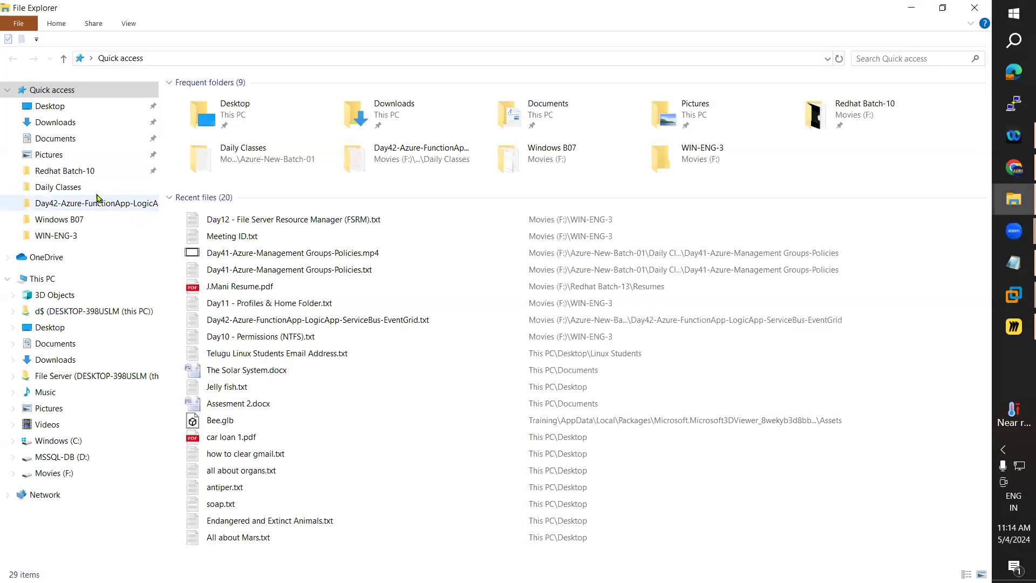
pyautogui.click(58, 123)
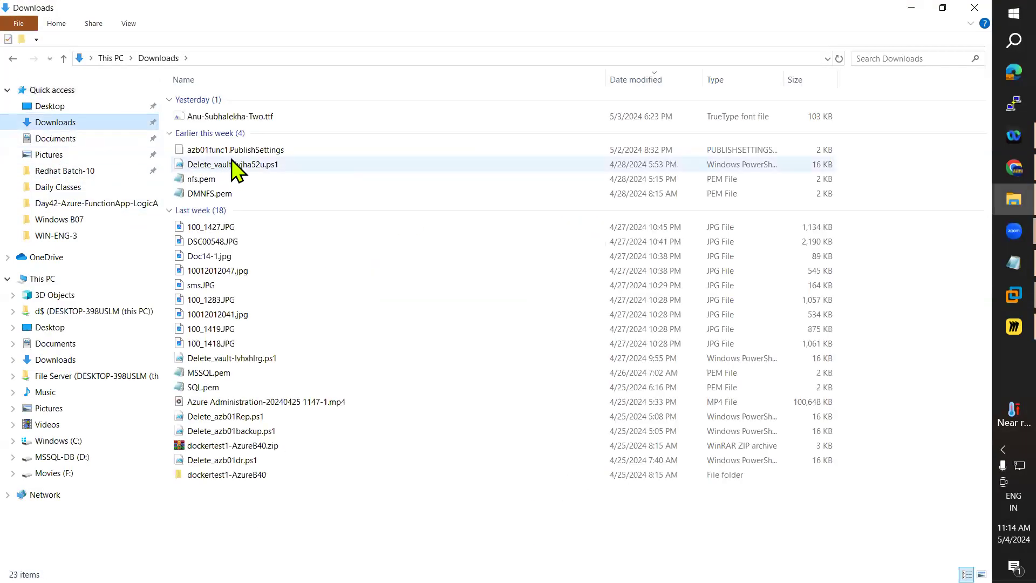
# Duplicate the font, the PublishSettings file, two Delete_vault scripts, and nfs.pem, DMNFS.pem and MSSQL.pem within Downloads.
pyautogui.click(248, 117)
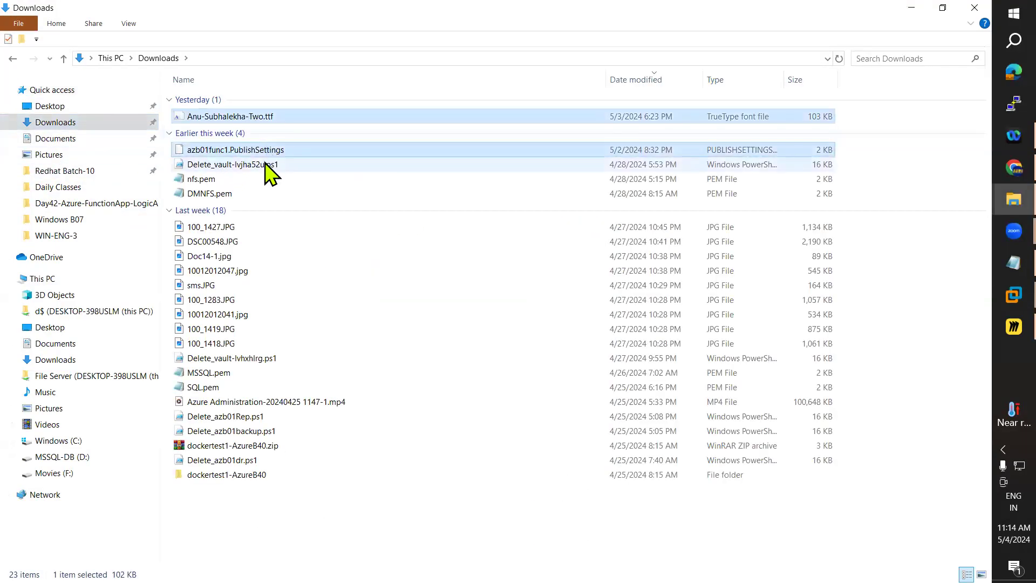
pyautogui.keyDown('shift'); pyautogui.click(221, 194); pyautogui.keyUp('shift')
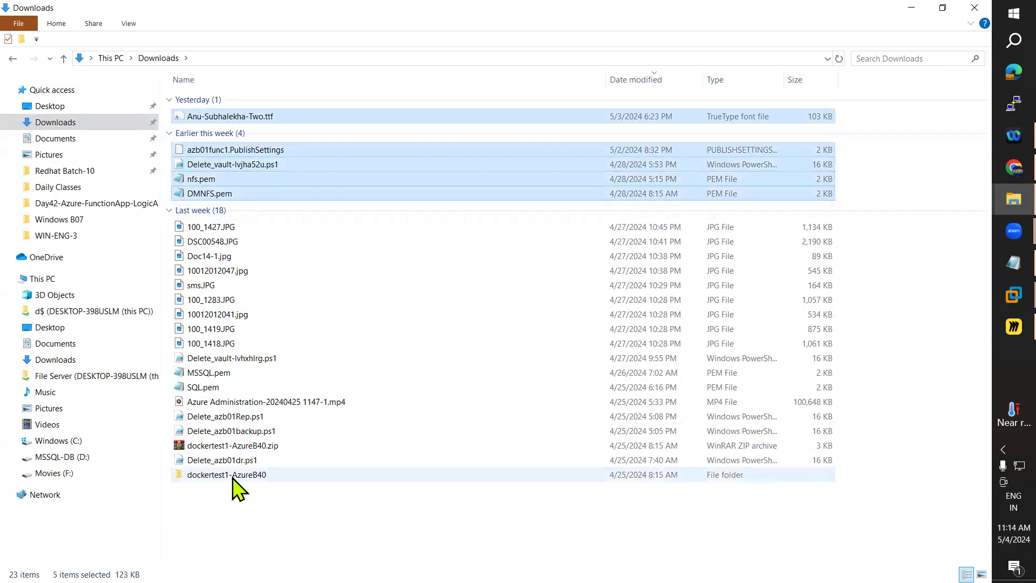
pyautogui.keyDown('ctrl'); pyautogui.click(215, 358); pyautogui.keyUp('ctrl')
pyautogui.keyDown('ctrl'); pyautogui.click(216, 372); pyautogui.keyUp('ctrl')
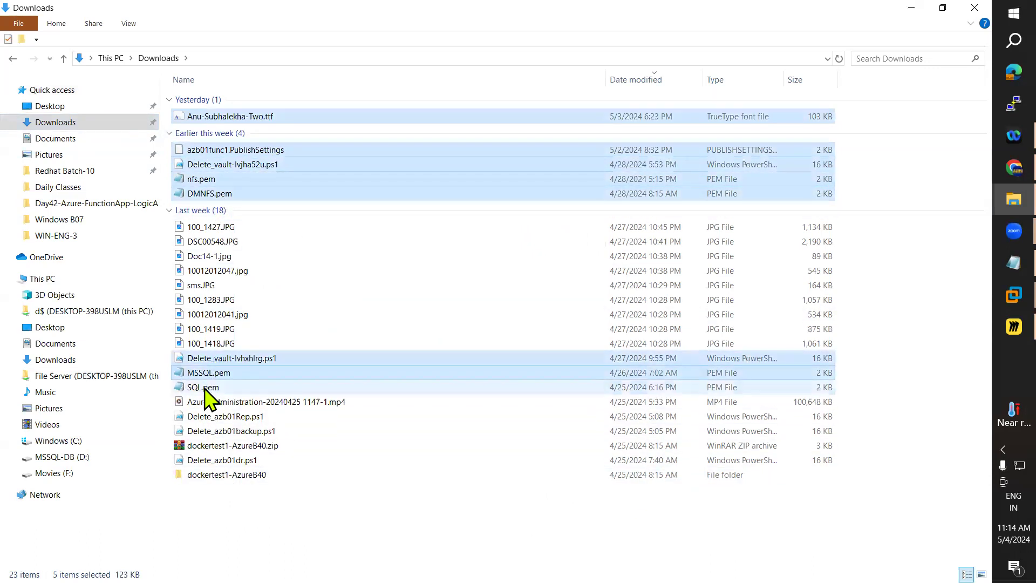
pyautogui.hotkey('ctrl', 'c')
pyautogui.hotkey('ctrl', 'v')
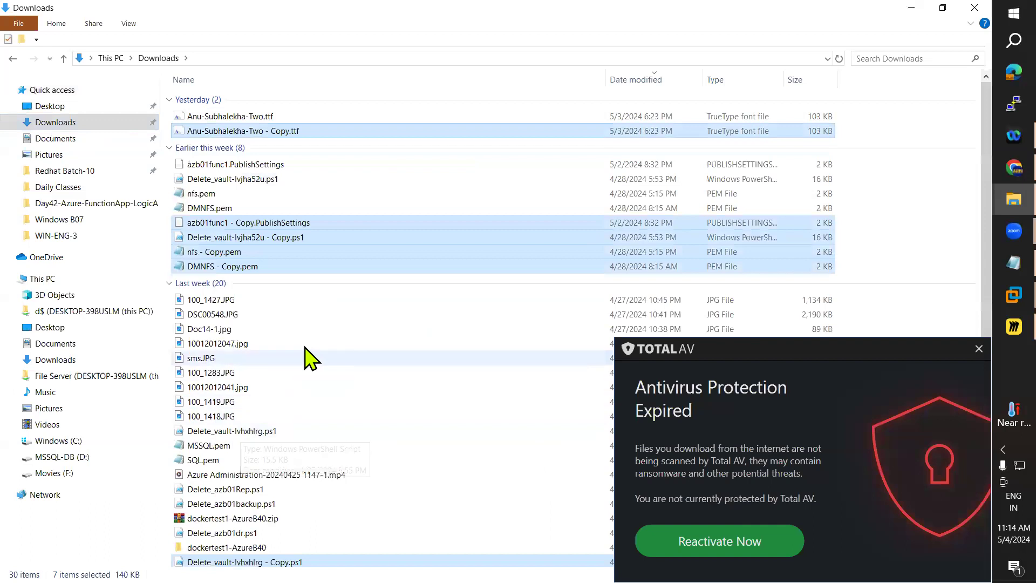
# Add the original DMNFS.pem, nfs.pem, Delete_vault-lvjha52u.ps1 and azb01func1.PublishSettings to the selected duplicates and copy them all.
pyautogui.keyDown('ctrl'); pyautogui.click(214, 204); pyautogui.keyUp('ctrl')
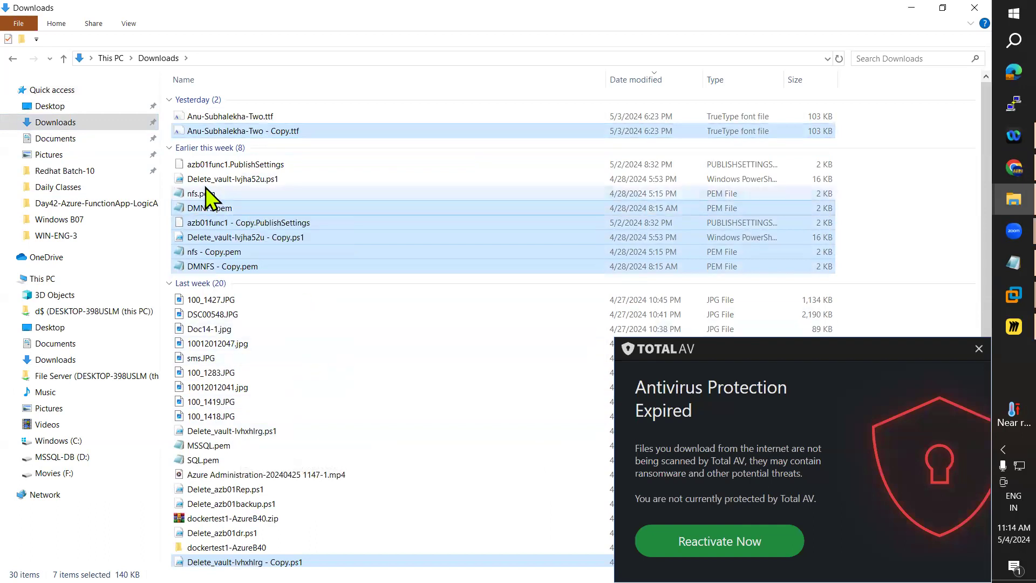
pyautogui.keyDown('ctrl'); pyautogui.click(205, 190); pyautogui.keyUp('ctrl')
pyautogui.keyDown('ctrl'); pyautogui.click(216, 179); pyautogui.keyUp('ctrl')
pyautogui.keyDown('ctrl'); pyautogui.click(216, 165); pyautogui.keyUp('ctrl')
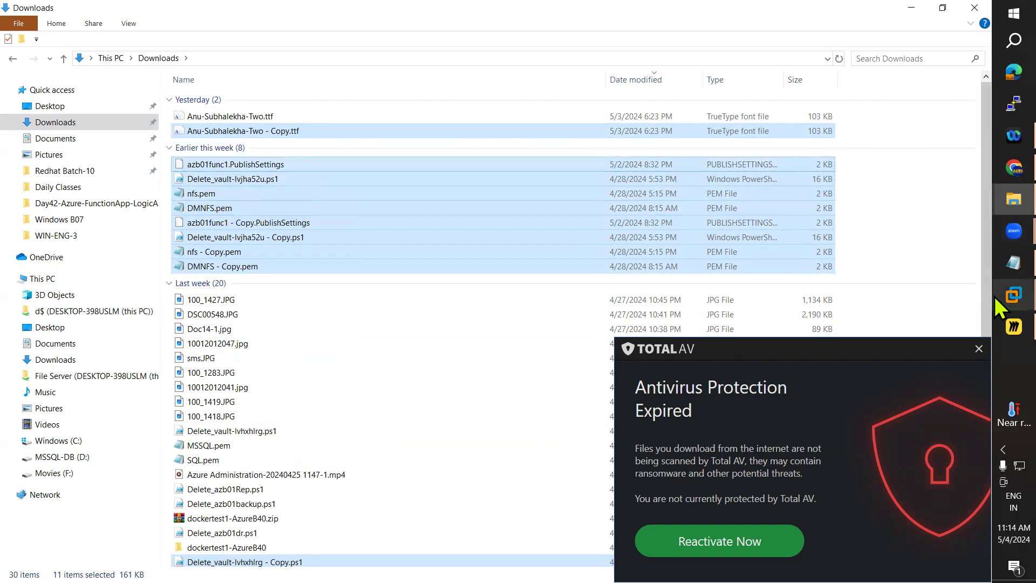
# Switch to VMware Workstation, paste the copied files into the Z: home drive on the Win7 machine, and dismiss the antivirus notification.
pyautogui.click(1012, 296)
pyautogui.click(932, 279)
pyautogui.click(399, 316)
pyautogui.doubleClick(400, 313)
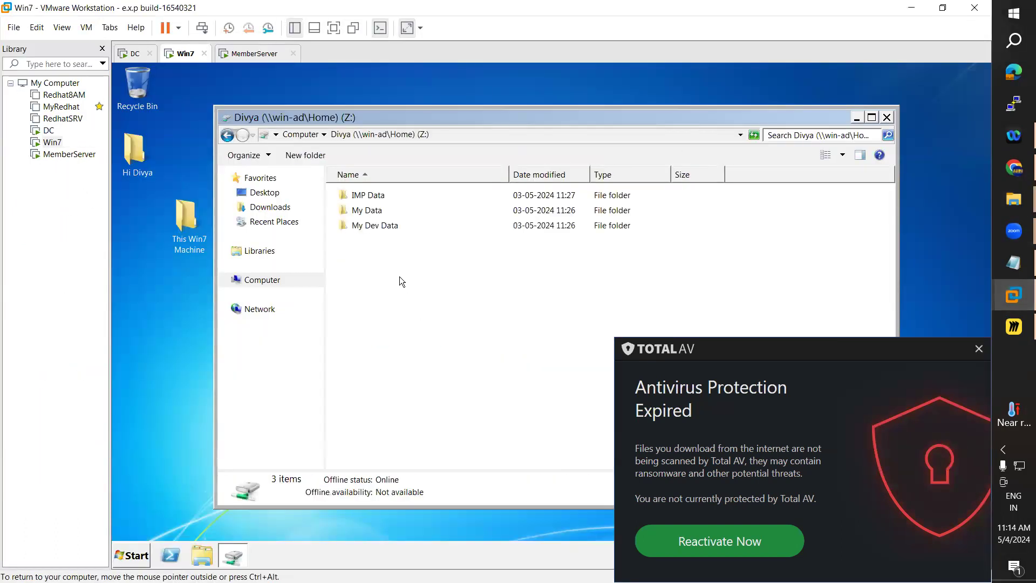
pyautogui.hotkey('ctrl', 'v')
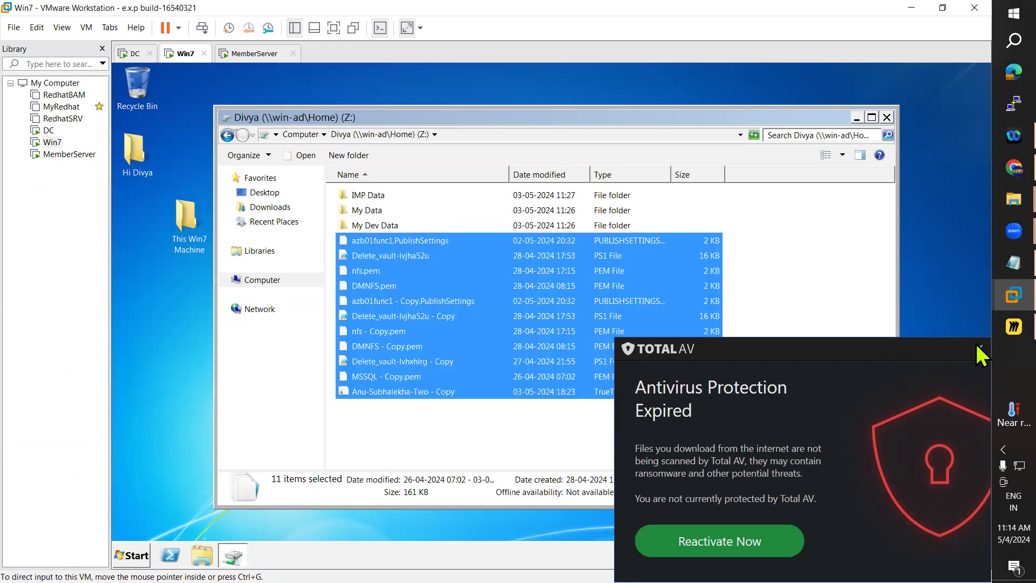
pyautogui.click(978, 348)
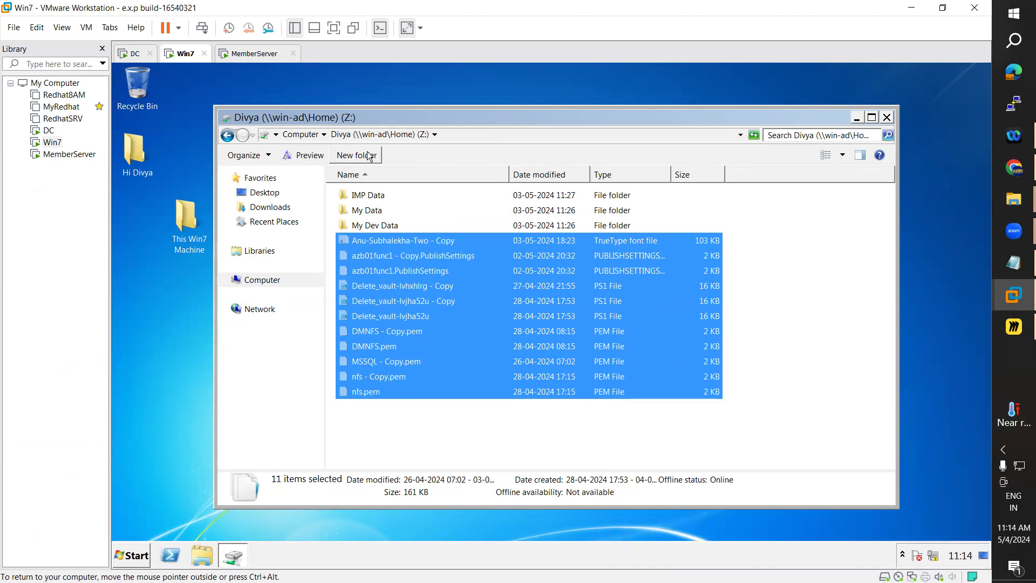
# On the MemberServer machine, reopen the Z: home drive window and check whether pasting files is available.
pyautogui.click(238, 54)
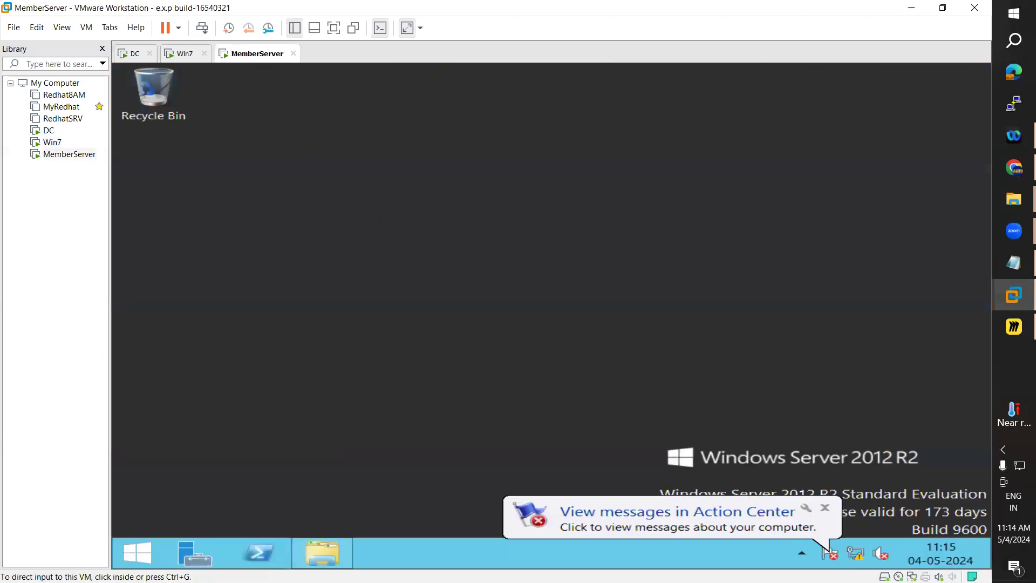
pyautogui.click(335, 554)
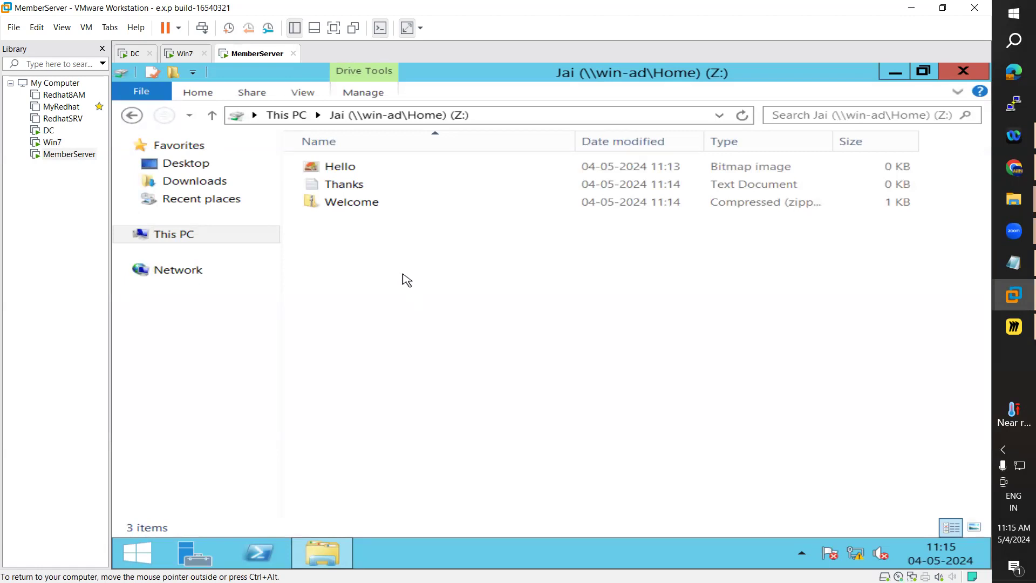
pyautogui.rightClick(403, 274)
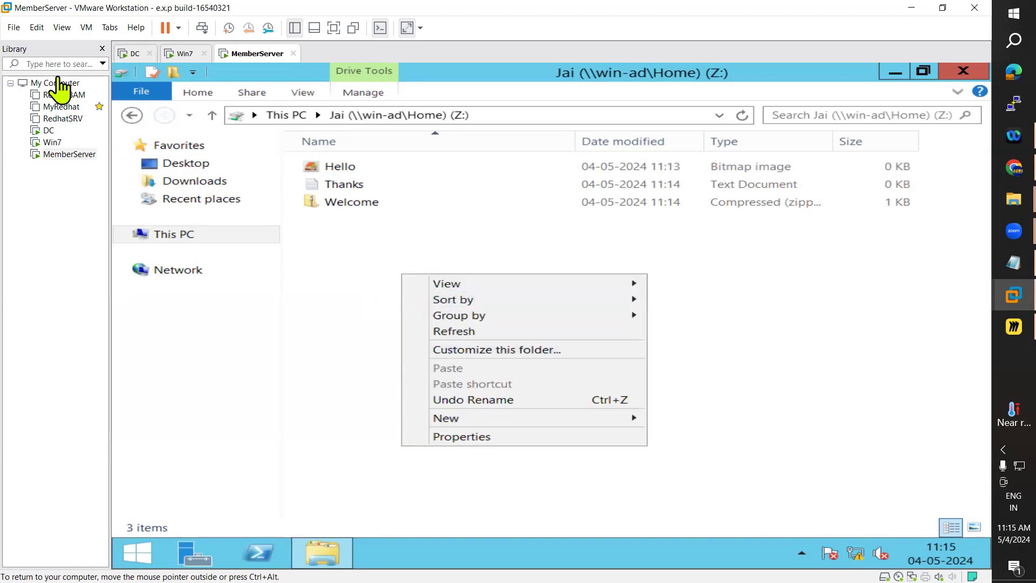
pyautogui.rightClick(76, 154)
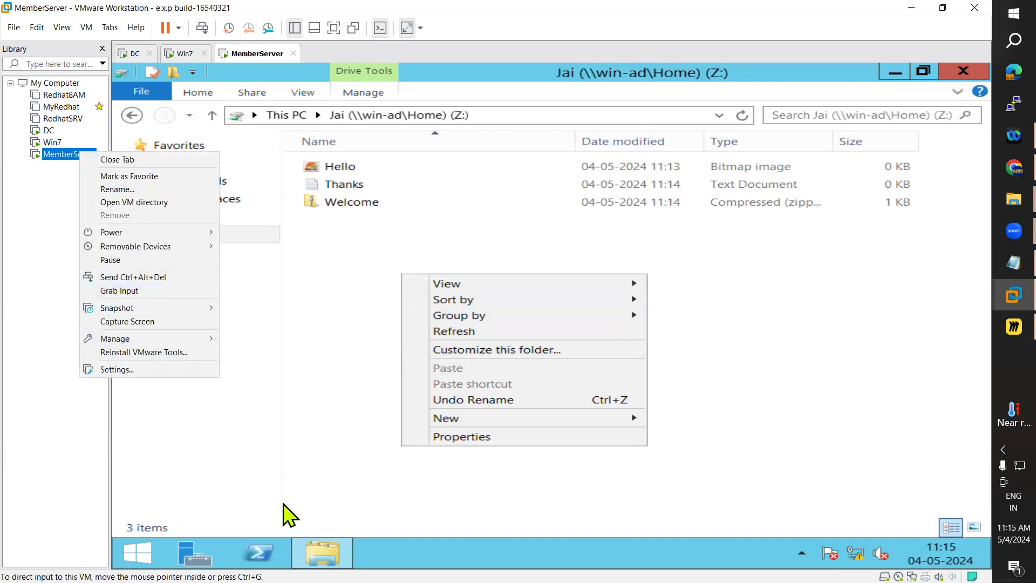
pyautogui.click(266, 296)
# Check the drives in This PC and view the contents of DVD Drive (E:) on the MemberServer machine.
pyautogui.click(194, 234)
pyautogui.click(463, 457)
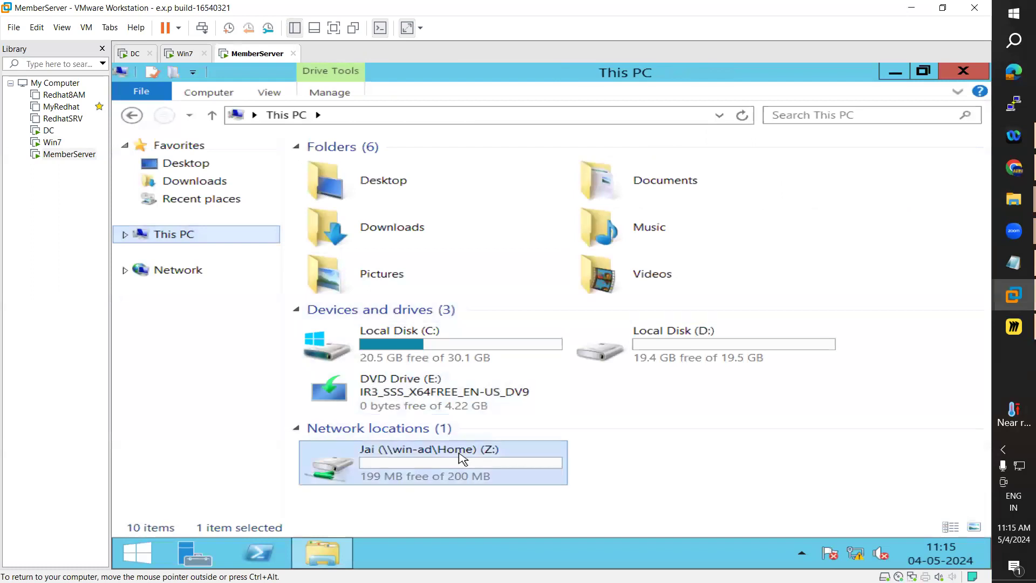
pyautogui.click(398, 385)
pyautogui.doubleClick(397, 384)
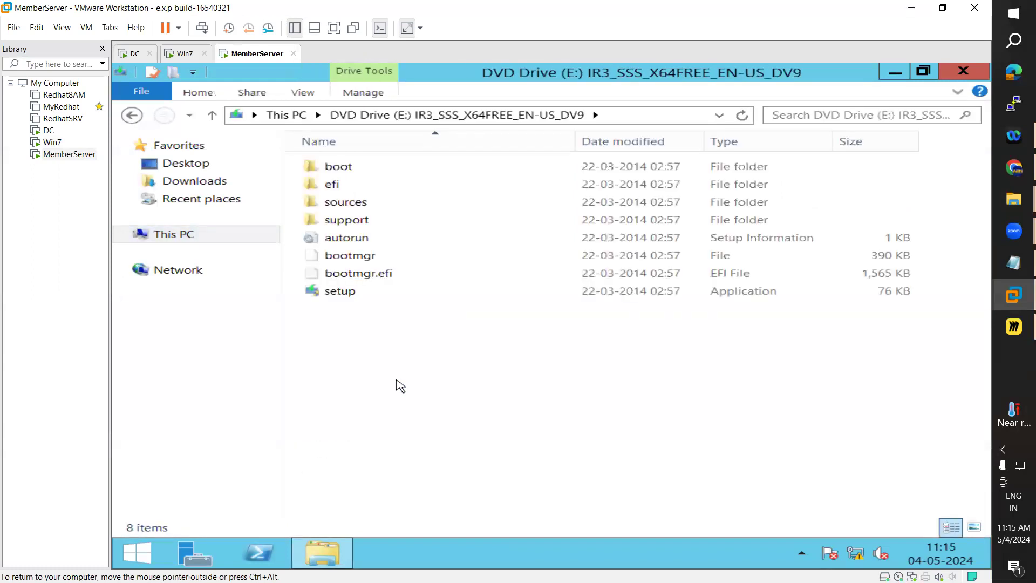
# Start reinstalling VMware Tools for the MemberServer virtual machine and dismiss the installation hint.
pyautogui.rightClick(54, 154)
pyautogui.click(129, 351)
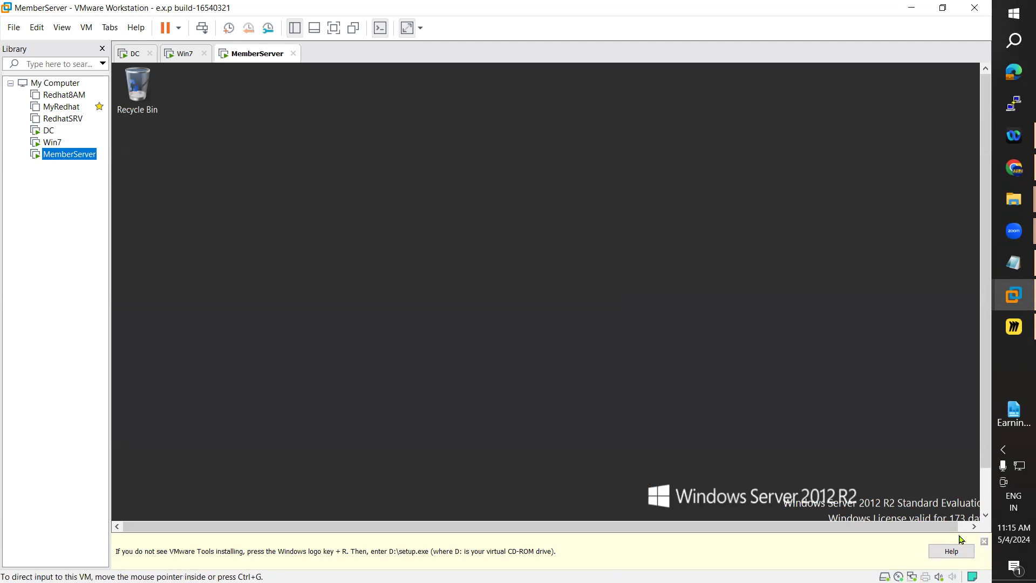
pyautogui.click(984, 541)
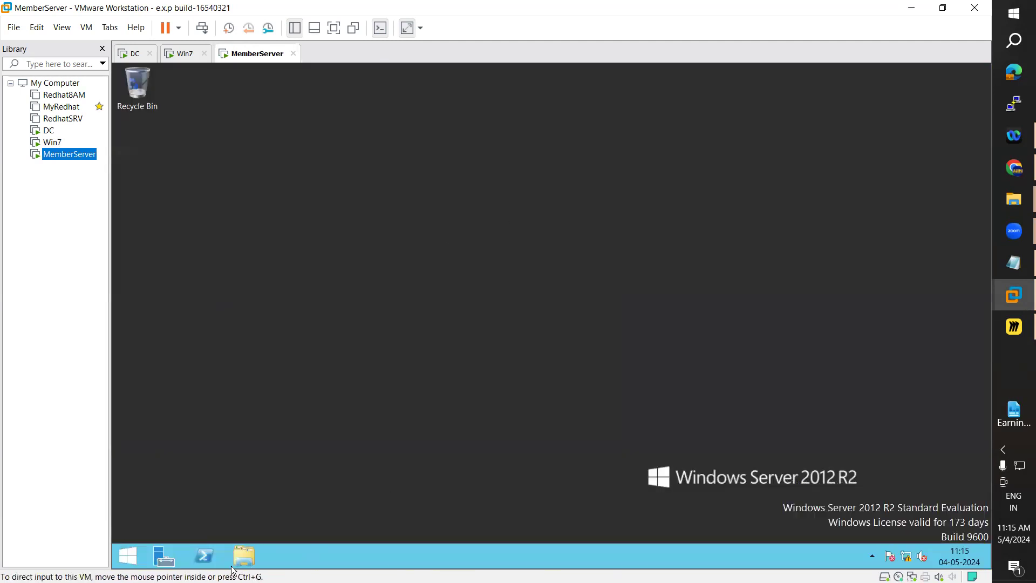
# Try to launch the VMware Tools setup from DVD Drive (E:), cancel it and open Local Disk (D:).
pyautogui.click(247, 552)
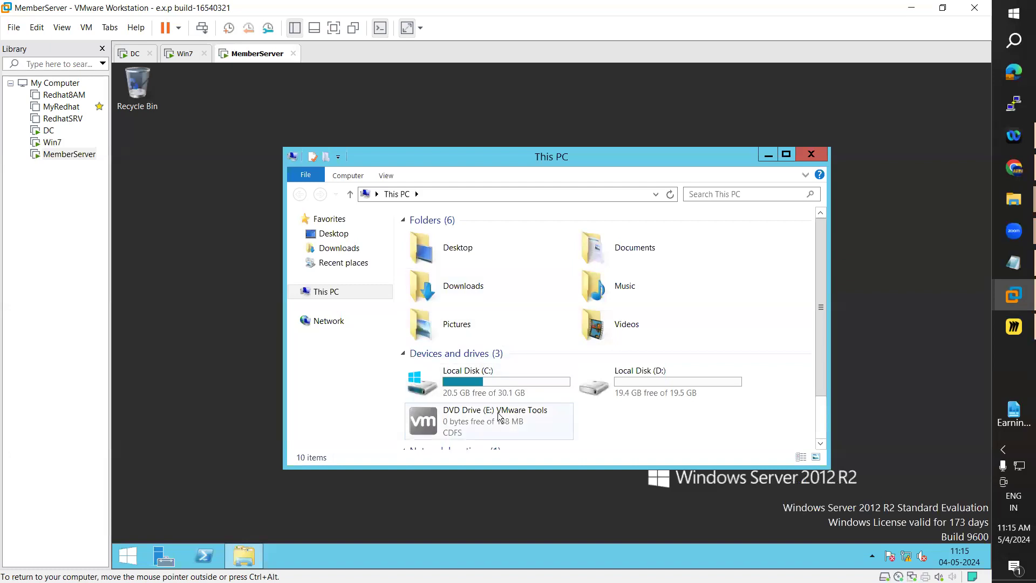
pyautogui.click(499, 417)
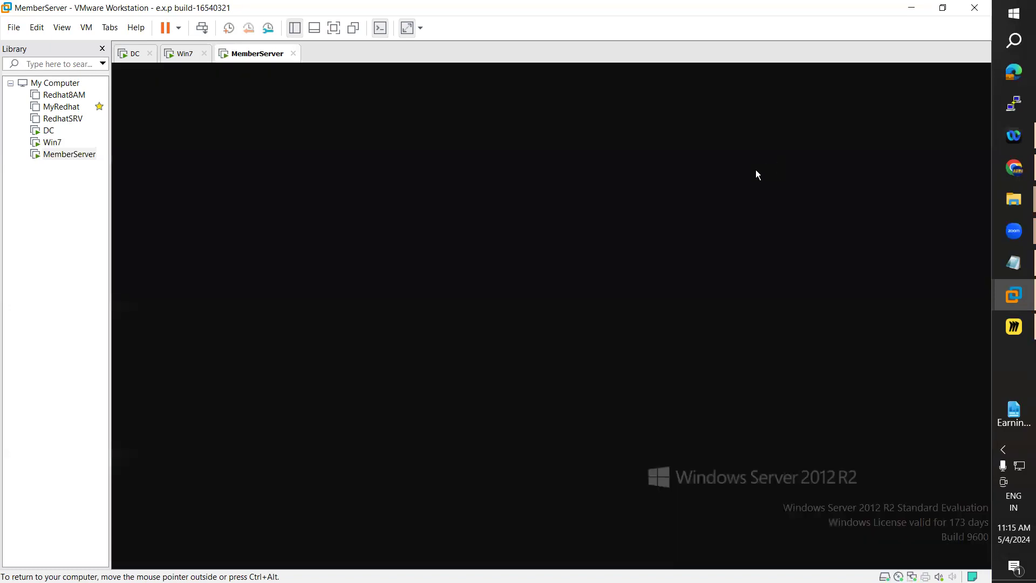
pyautogui.click(663, 420)
pyautogui.doubleClick(645, 384)
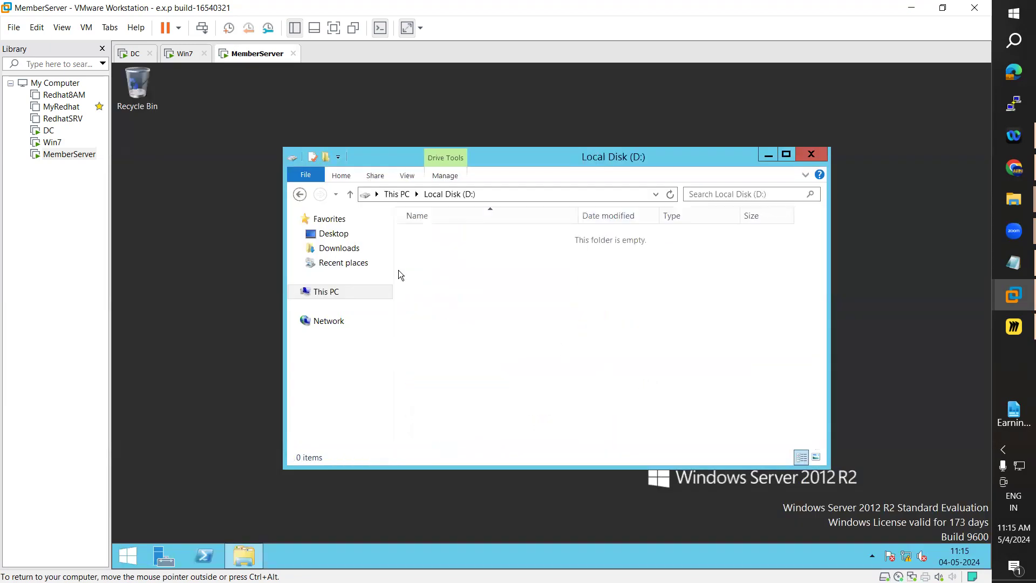
# Return to This PC in a maximized window and open the mapped Z: home drive.
pyautogui.moveTo(520, 158); pyautogui.dragTo(517, 122)
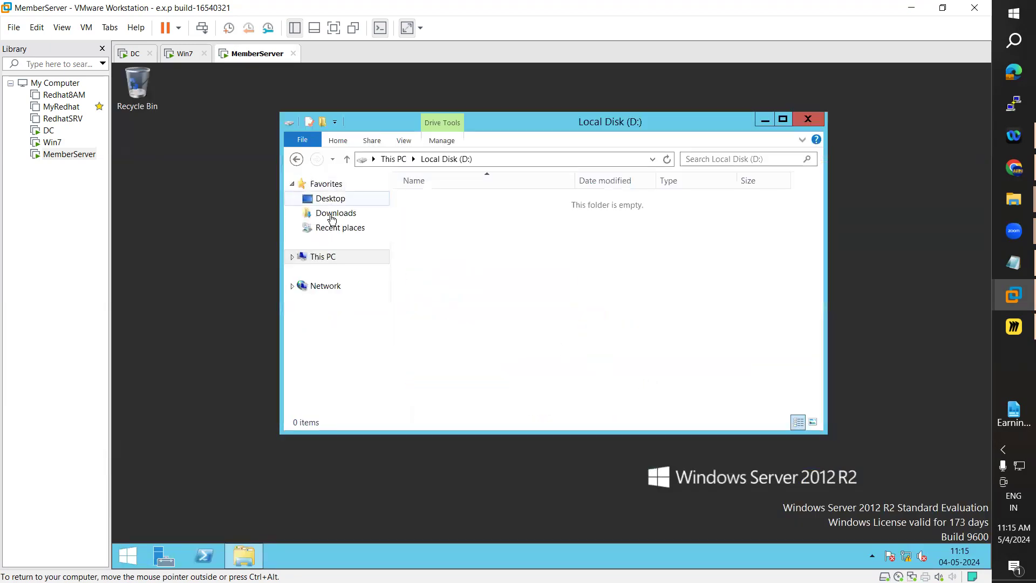
pyautogui.click(326, 258)
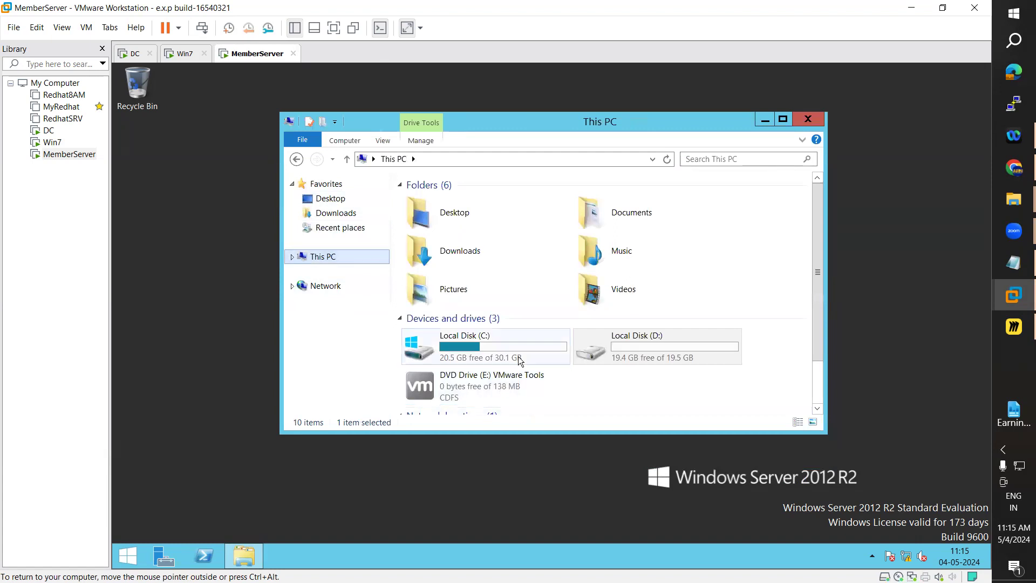
pyautogui.click(783, 120)
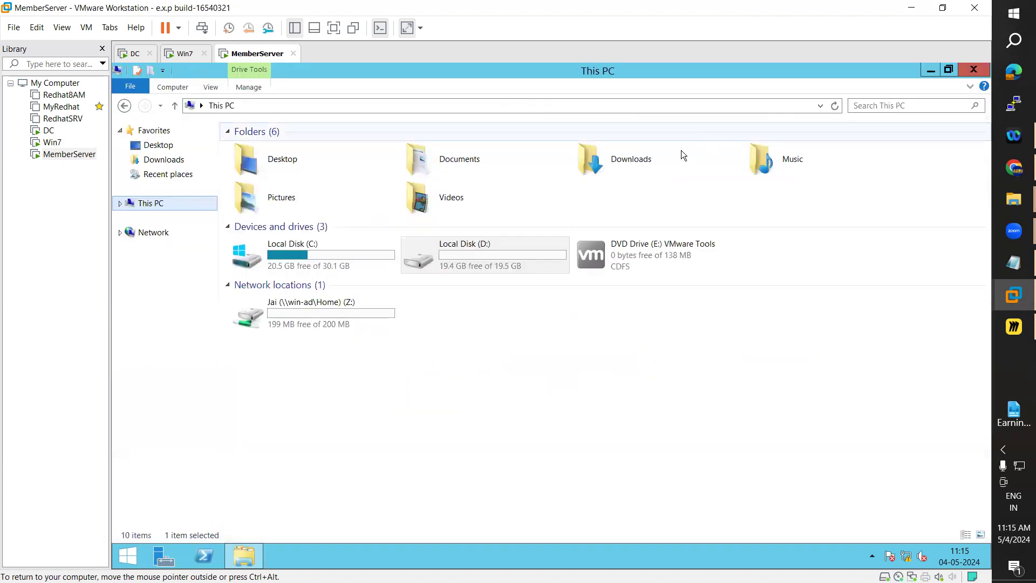
pyautogui.click(303, 303)
pyautogui.doubleClick(303, 303)
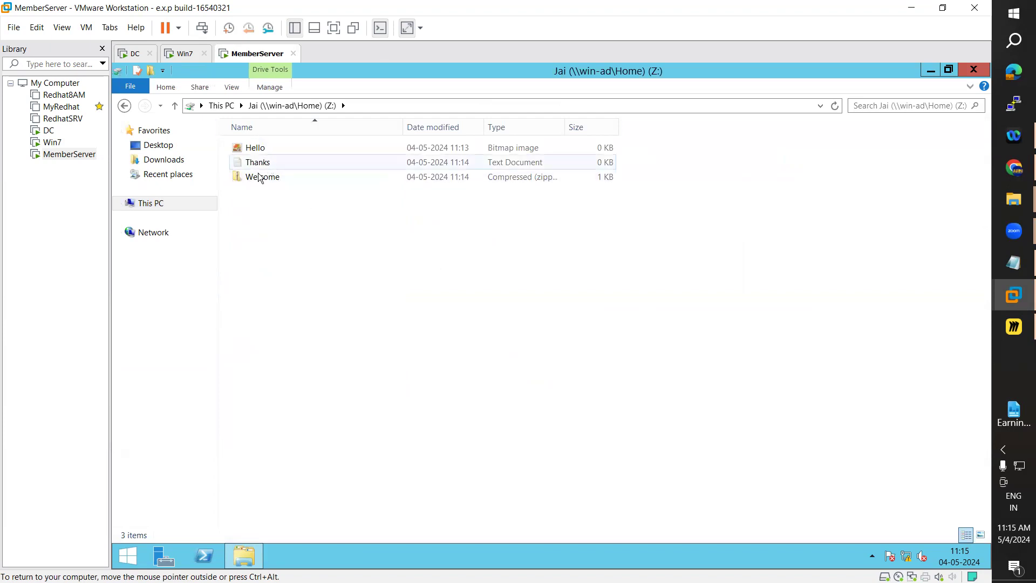
# Review the Hello bitmap image, the Thanks text document and the Welcome compressed folder in the home drive.
pyautogui.click(291, 153)
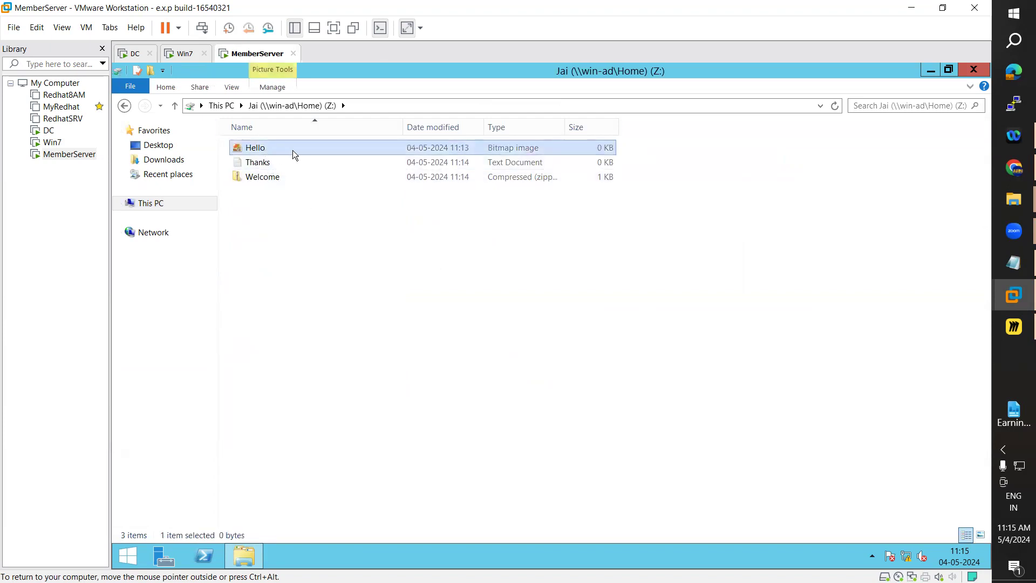
pyautogui.click(260, 162)
pyautogui.click(273, 178)
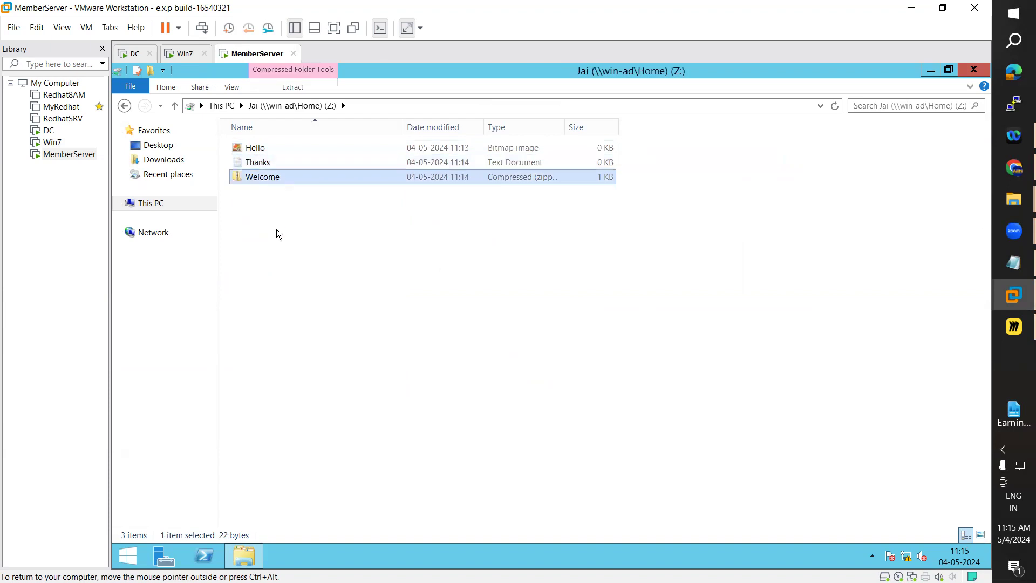
# Create a contact file named tre in the Z: home drive and refresh the folder view.
pyautogui.rightClick(278, 234)
pyautogui.moveTo(413, 349)
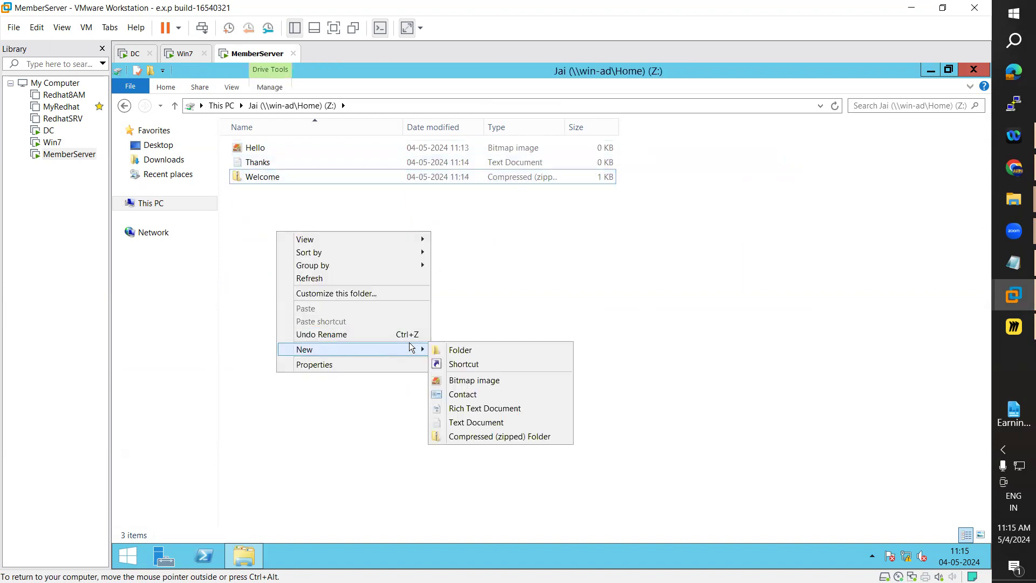
pyautogui.click(459, 394)
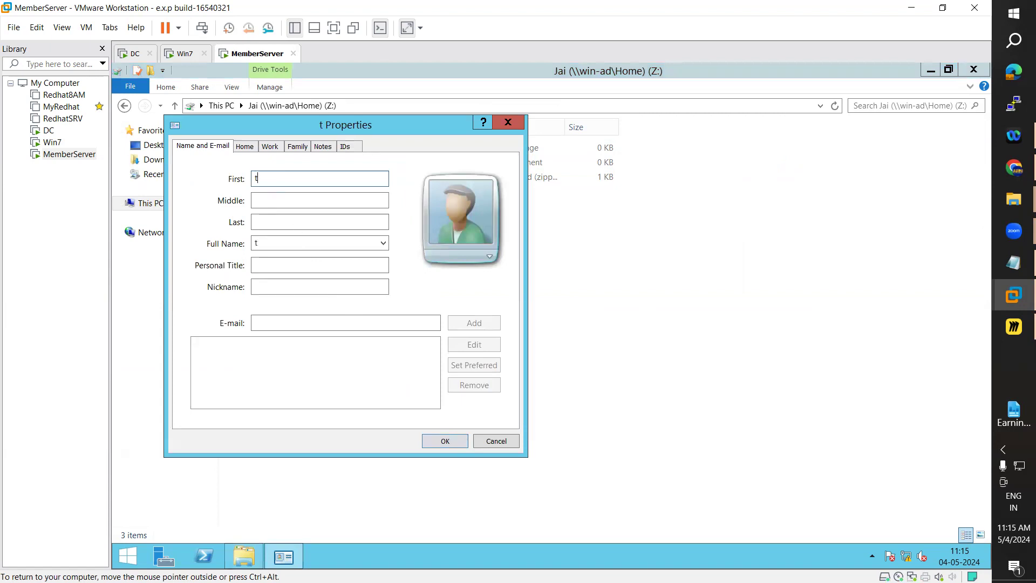
pyautogui.click(437, 440)
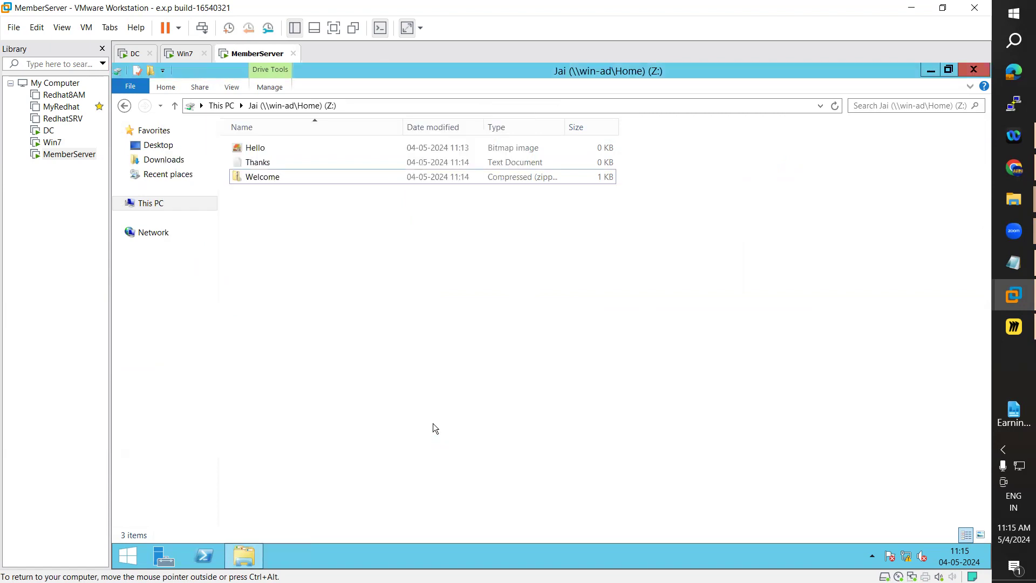
pyautogui.rightClick(349, 249)
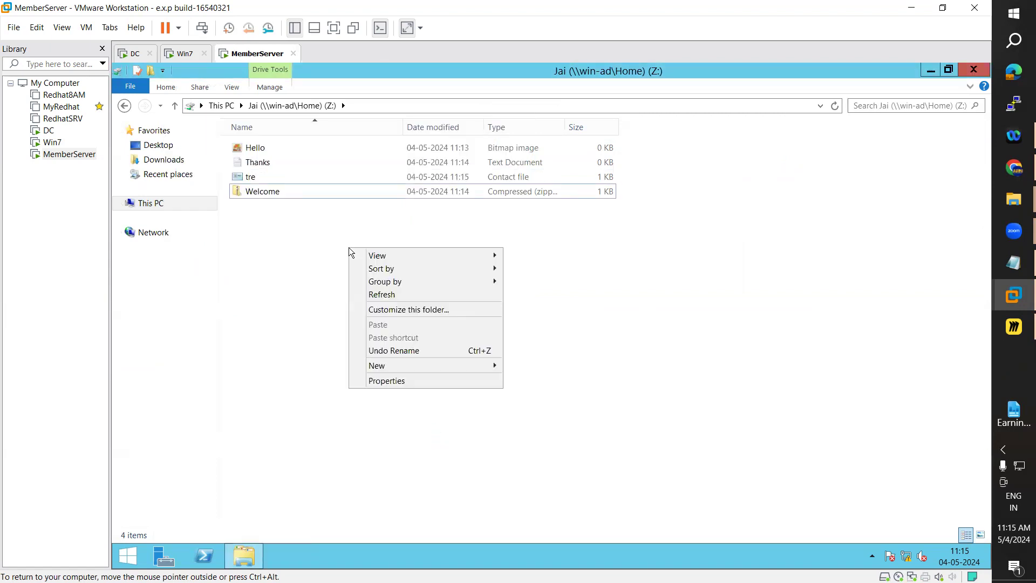
pyautogui.click(383, 295)
# Create a rich text document in the MemberServer home drive, keeping its default name.
pyautogui.rightClick(317, 247)
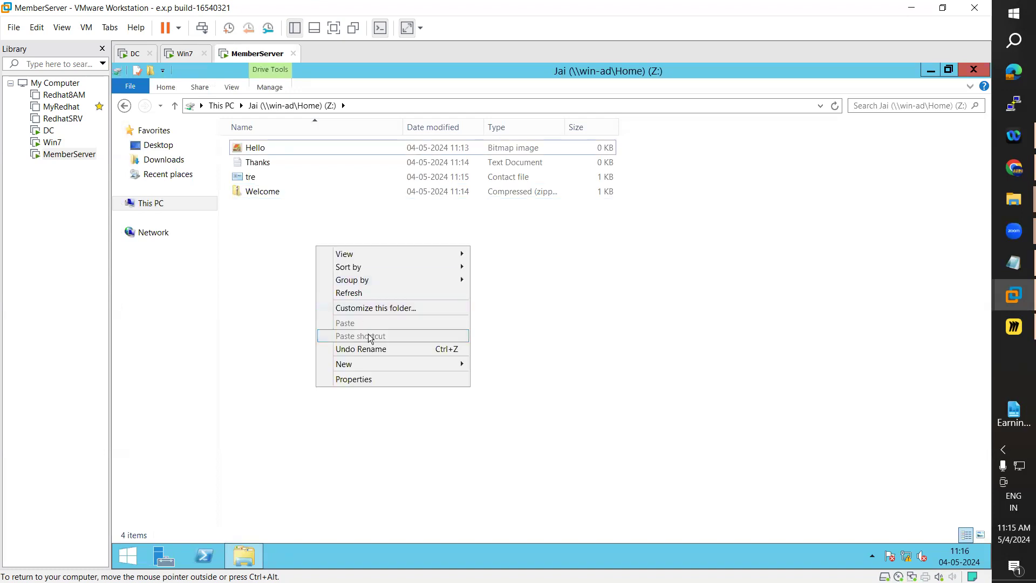
pyautogui.moveTo(378, 369)
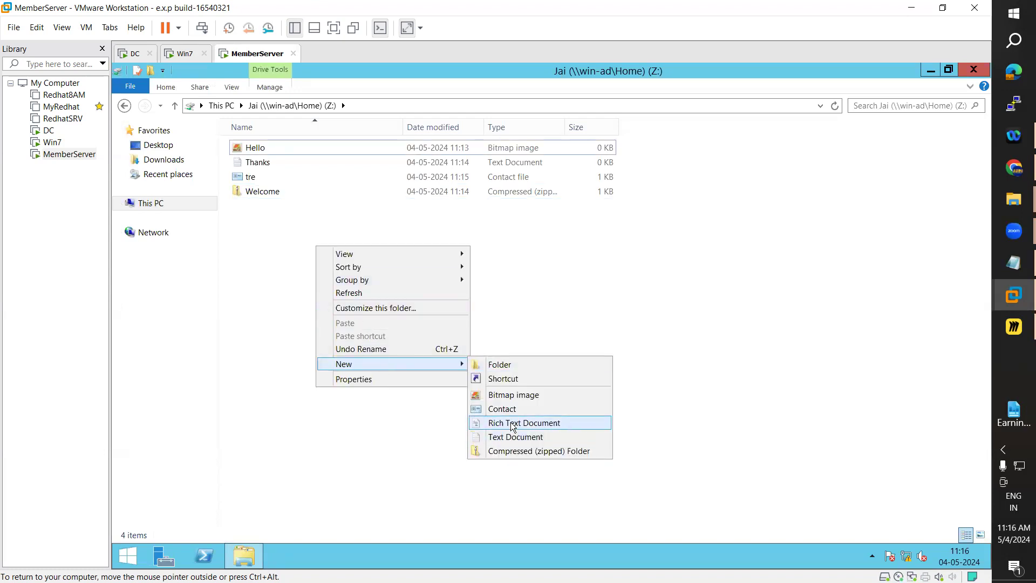
pyautogui.click(516, 423)
pyautogui.click(371, 284)
# Create a folder named ARN in the home drive and select all the items there.
pyautogui.rightClick(372, 279)
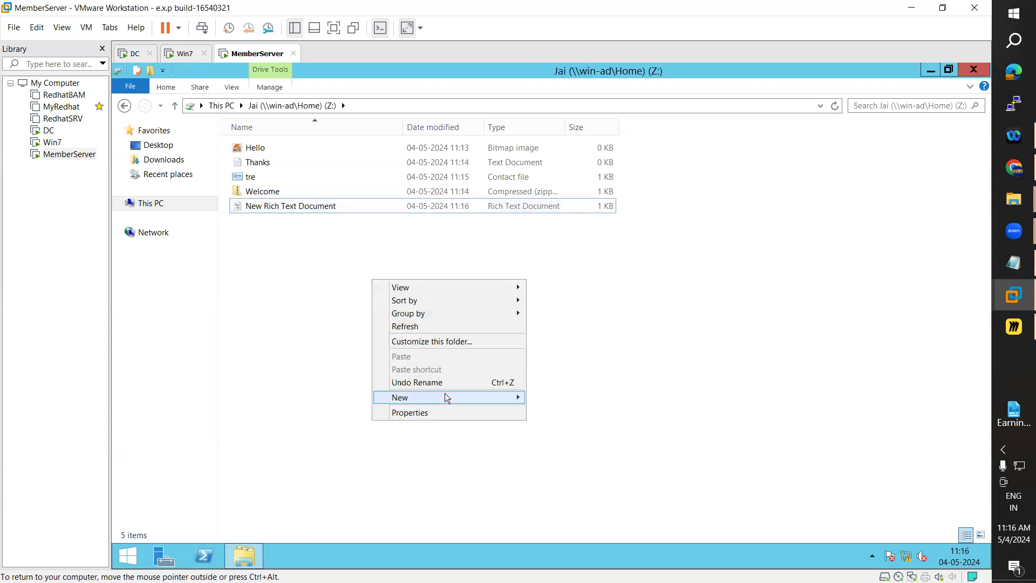
pyautogui.moveTo(447, 399)
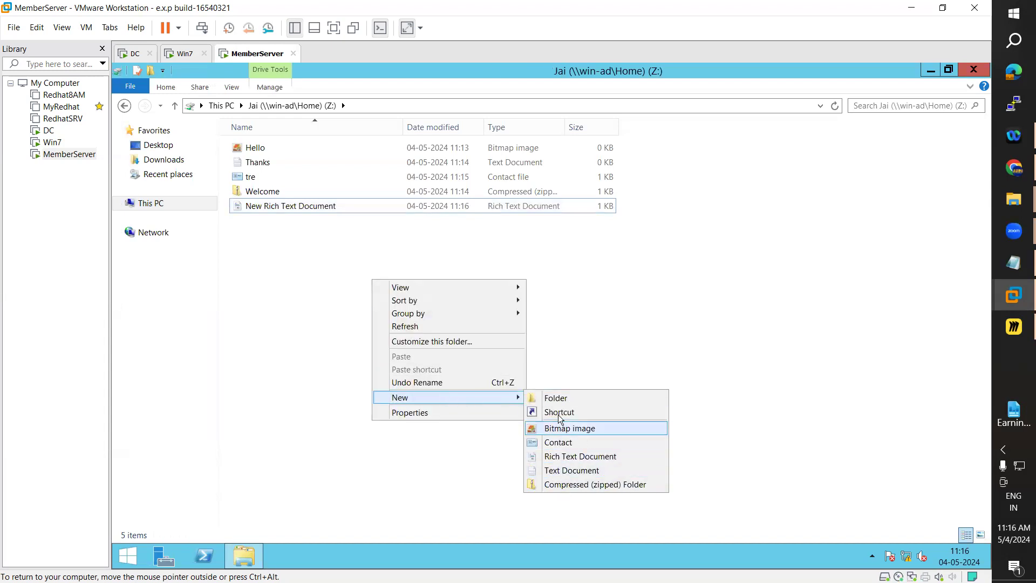
pyautogui.click(555, 398)
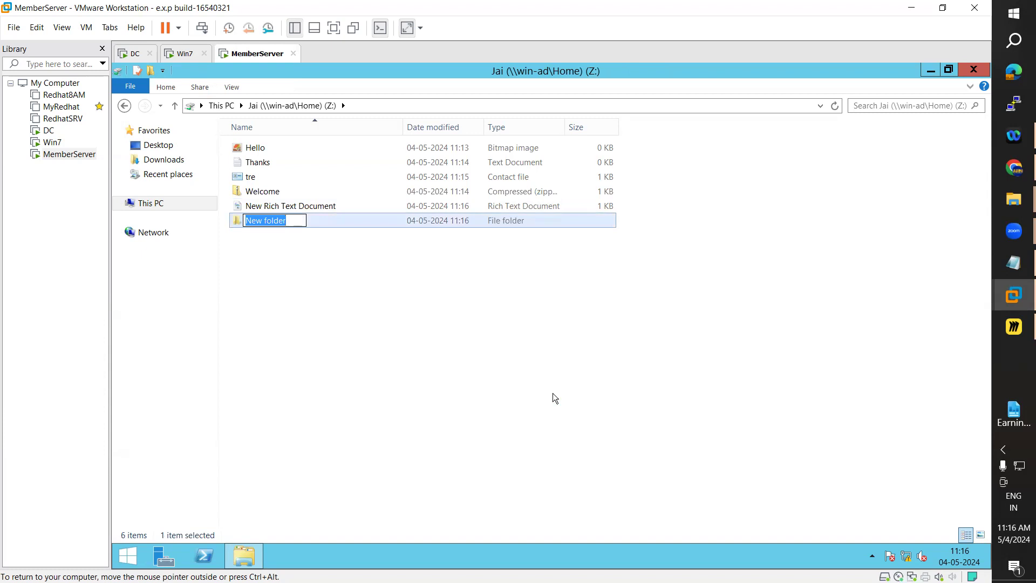
pyautogui.write('RN')
pyautogui.press('Return')
pyautogui.click(555, 399)
pyautogui.moveTo(324, 303); pyautogui.dragTo(252, 145)
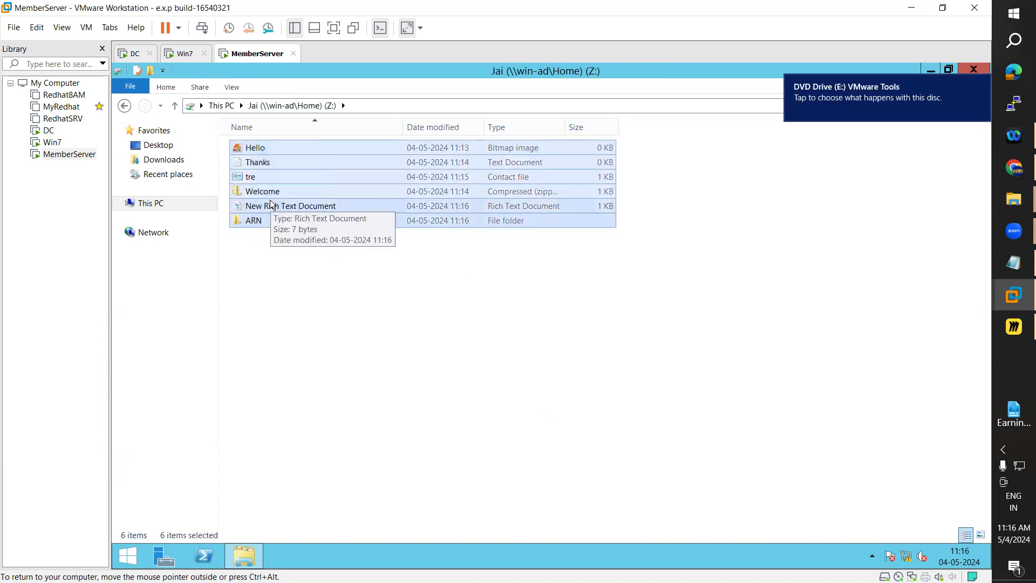
# Switch to the Win7 virtual machine, check the Z: drive's capacity under Computer and reopen the drive.
pyautogui.click(187, 54)
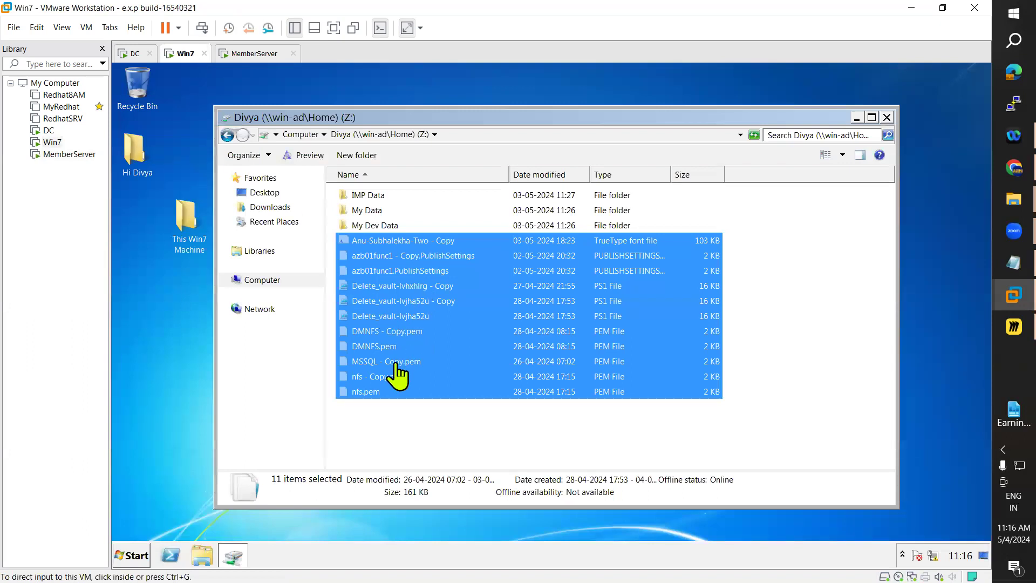
pyautogui.click(265, 280)
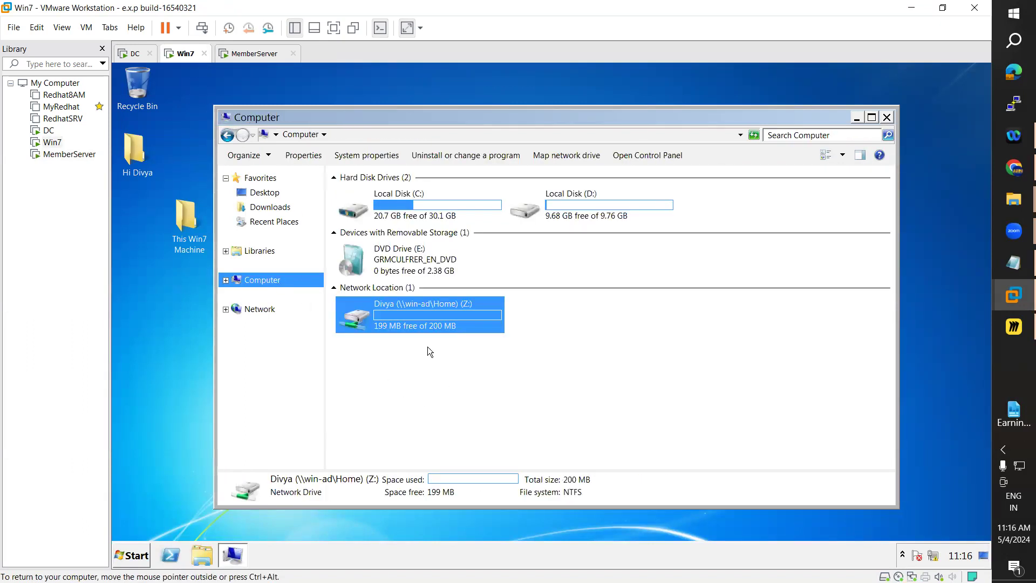
pyautogui.doubleClick(417, 329)
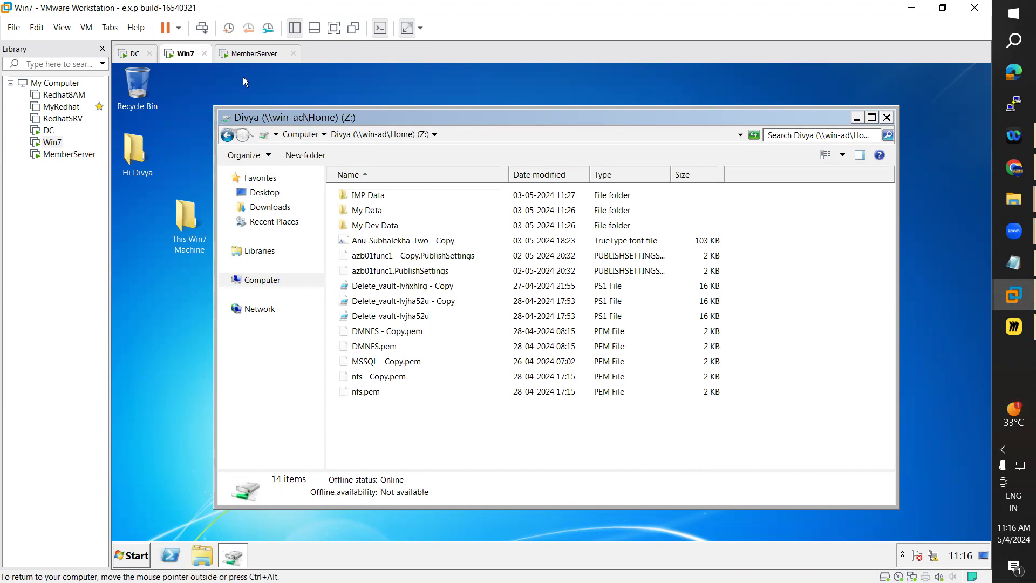
pyautogui.click(132, 555)
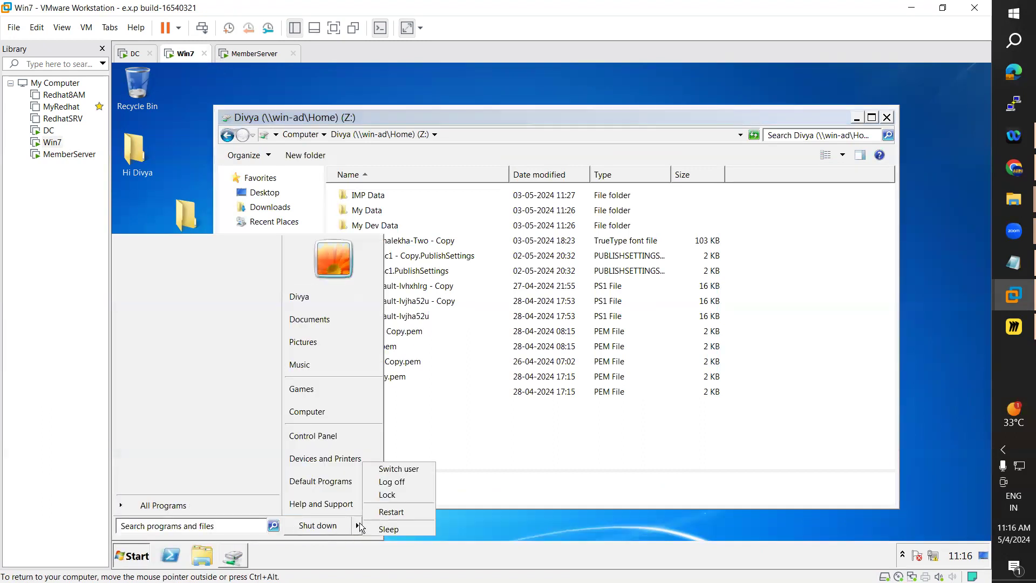
pyautogui.click(549, 430)
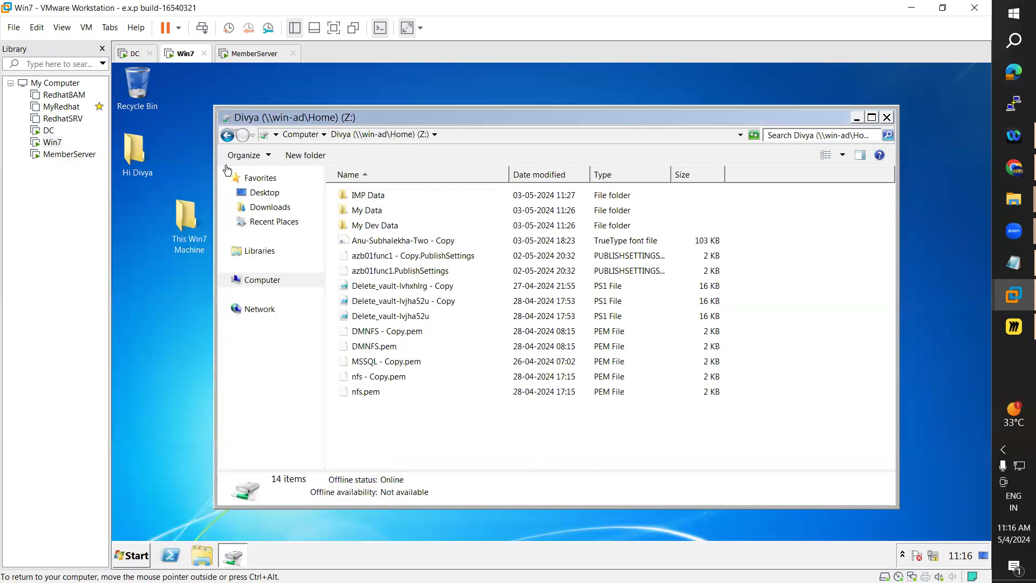
pyautogui.click(134, 53)
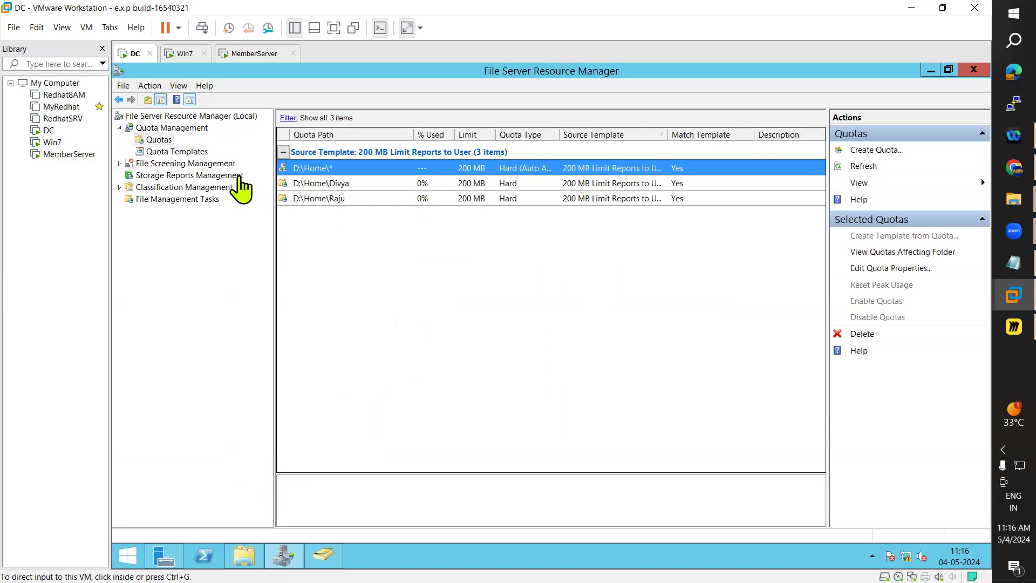
pyautogui.click(185, 54)
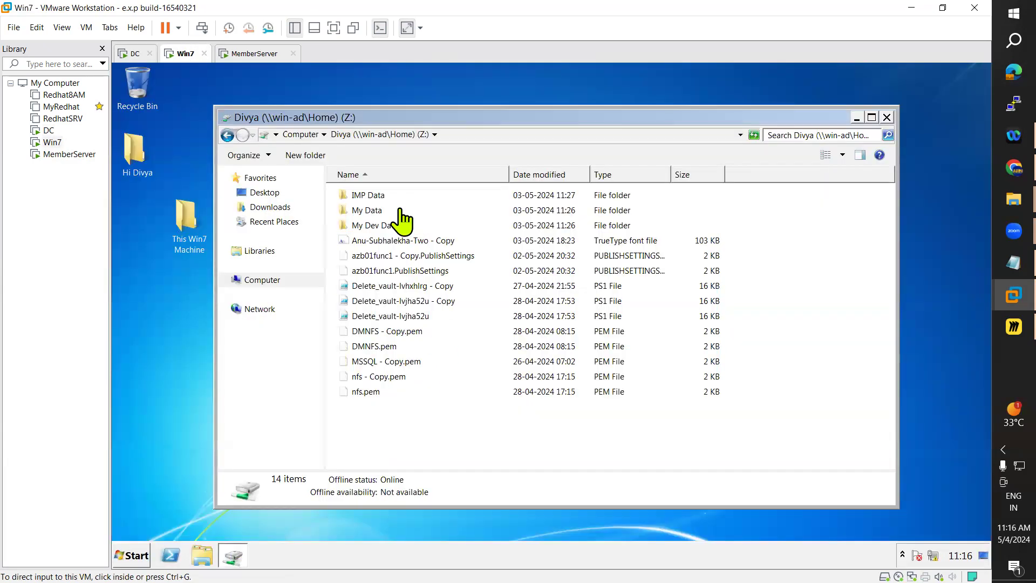
pyautogui.click(438, 426)
pyautogui.rightClick(436, 422)
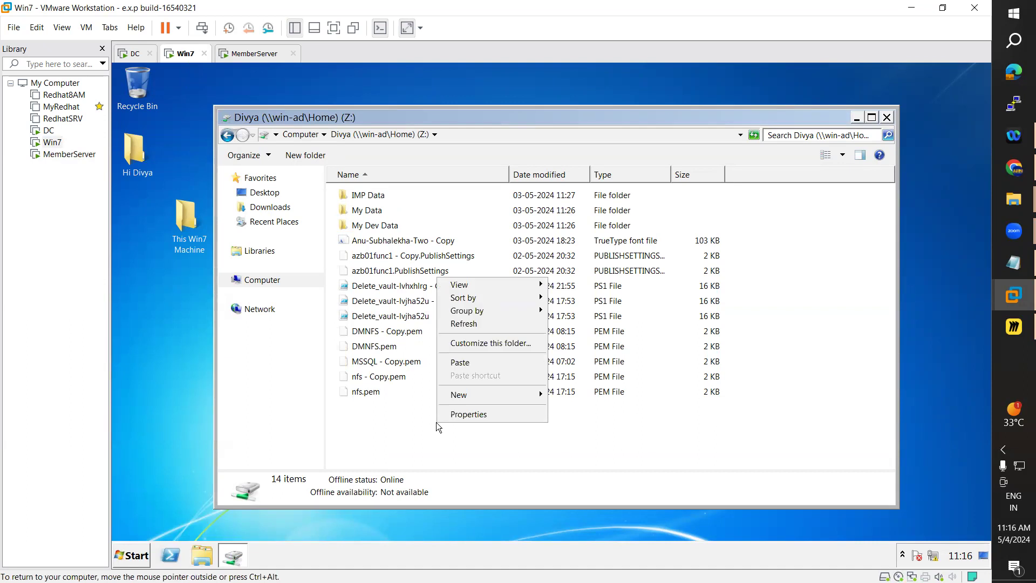
pyautogui.moveTo(515, 394)
pyautogui.click(568, 439)
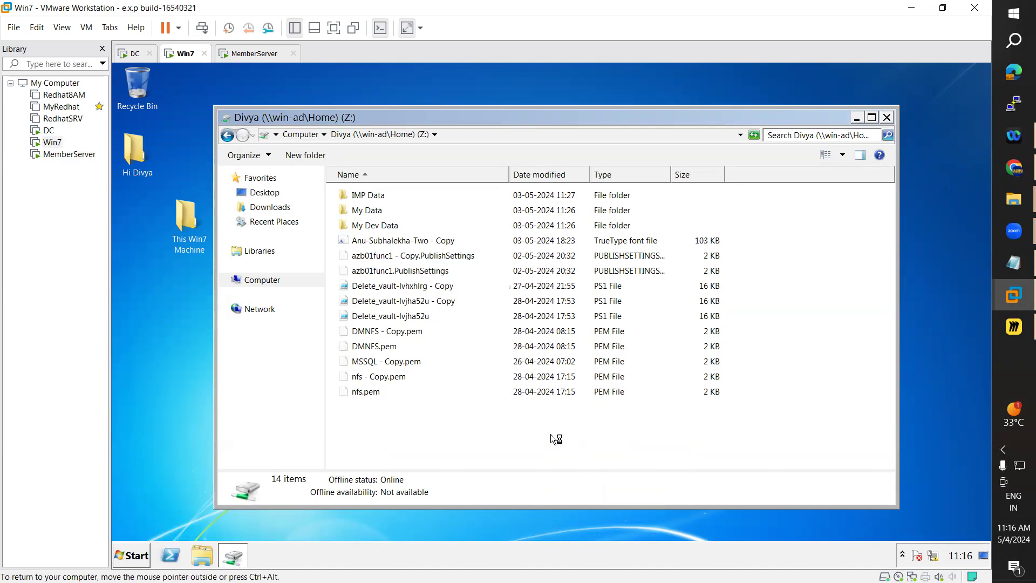
pyautogui.click(549, 163)
# Create a bitmap image and a rich text document with default names in the Win7 home drive.
pyautogui.rightClick(446, 417)
pyautogui.moveTo(511, 391)
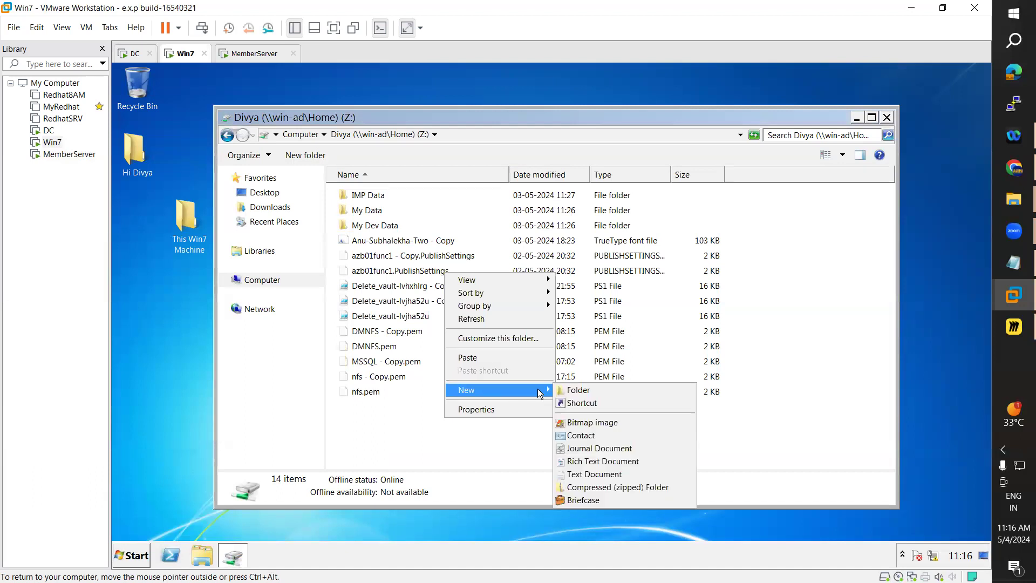
pyautogui.click(590, 423)
pyautogui.click(438, 440)
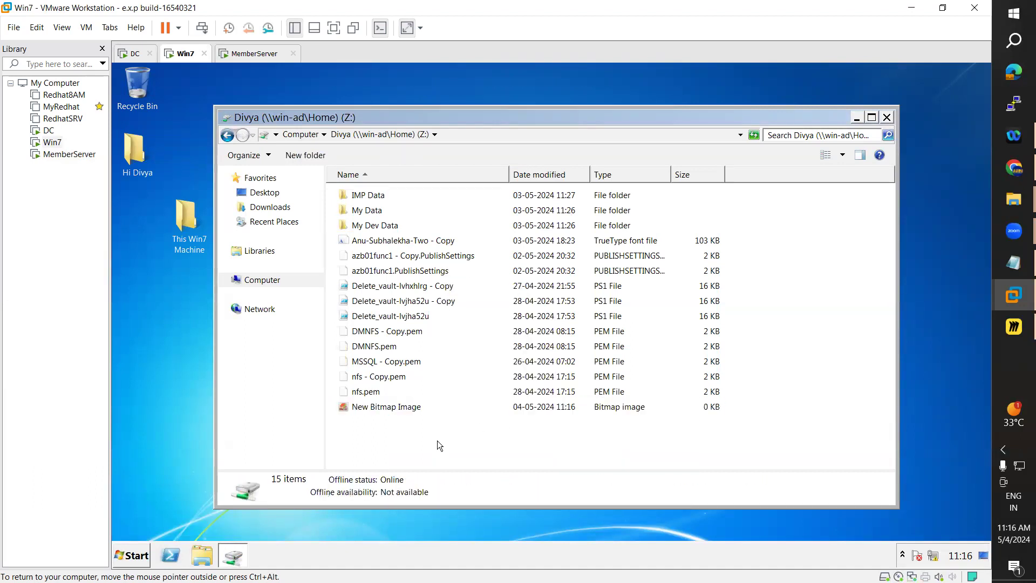
pyautogui.rightClick(437, 440)
pyautogui.moveTo(509, 414)
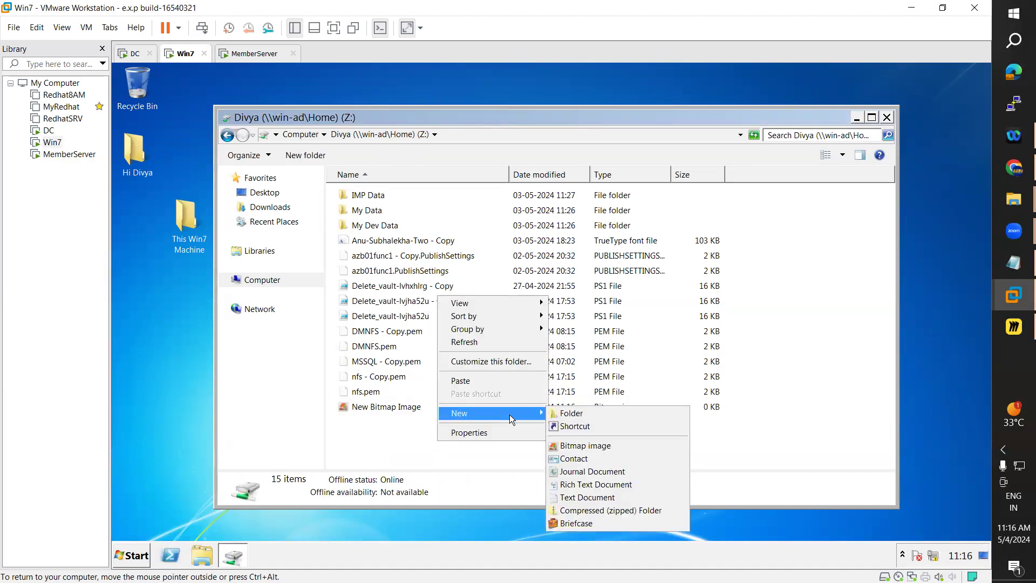
pyautogui.click(594, 484)
pyautogui.click(429, 453)
# Add a compressed (zipped) folder and a journal document with default names to the Win7 home drive.
pyautogui.rightClick(429, 452)
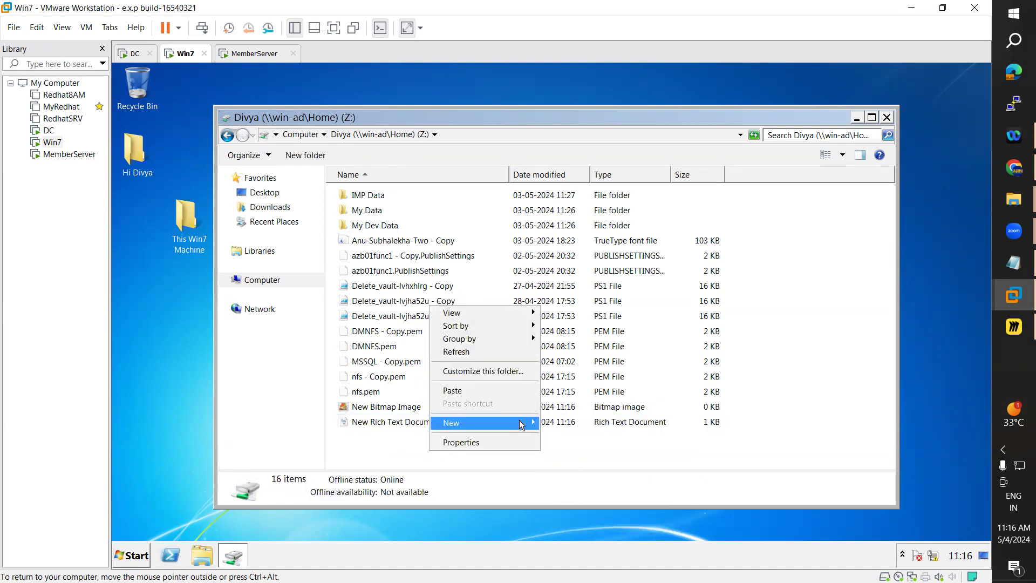
pyautogui.moveTo(519, 421)
pyautogui.click(558, 503)
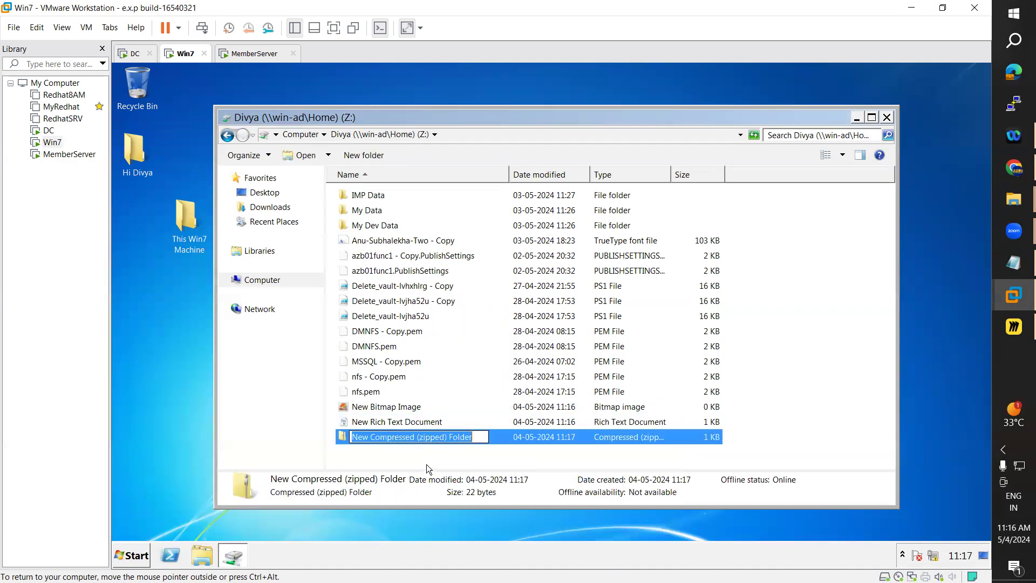
pyautogui.rightClick(771, 374)
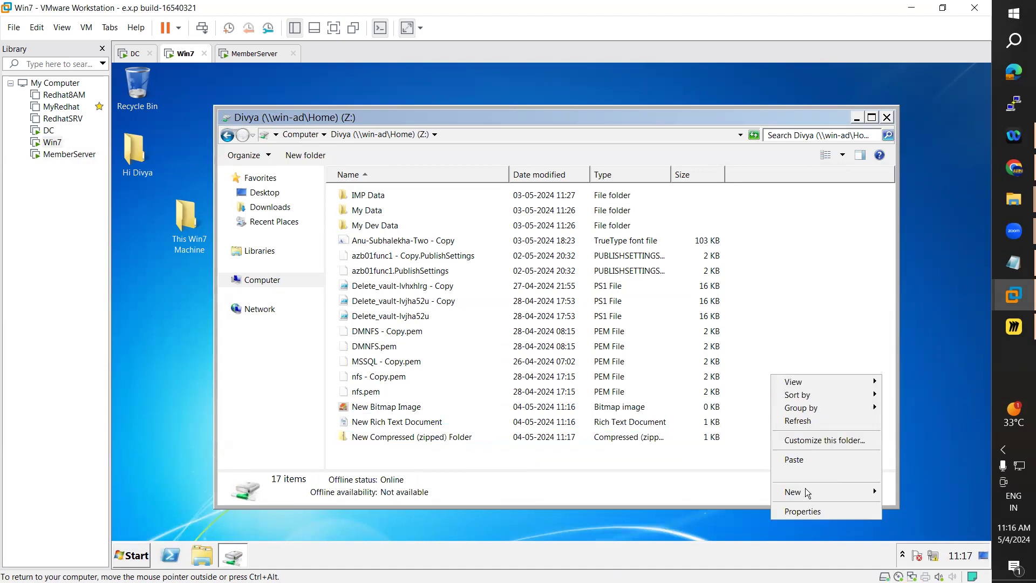
pyautogui.moveTo(789, 492)
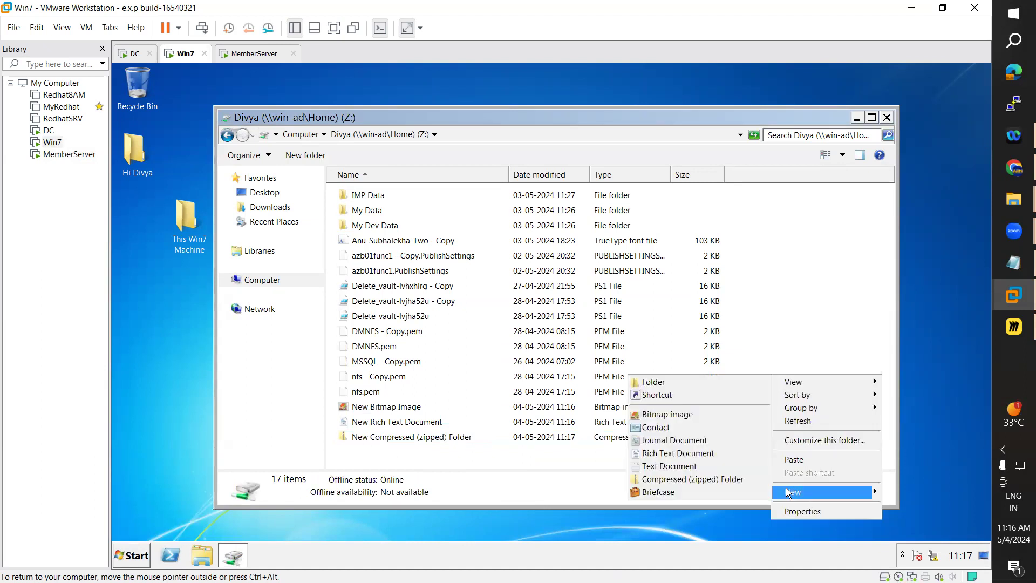
pyautogui.click(667, 439)
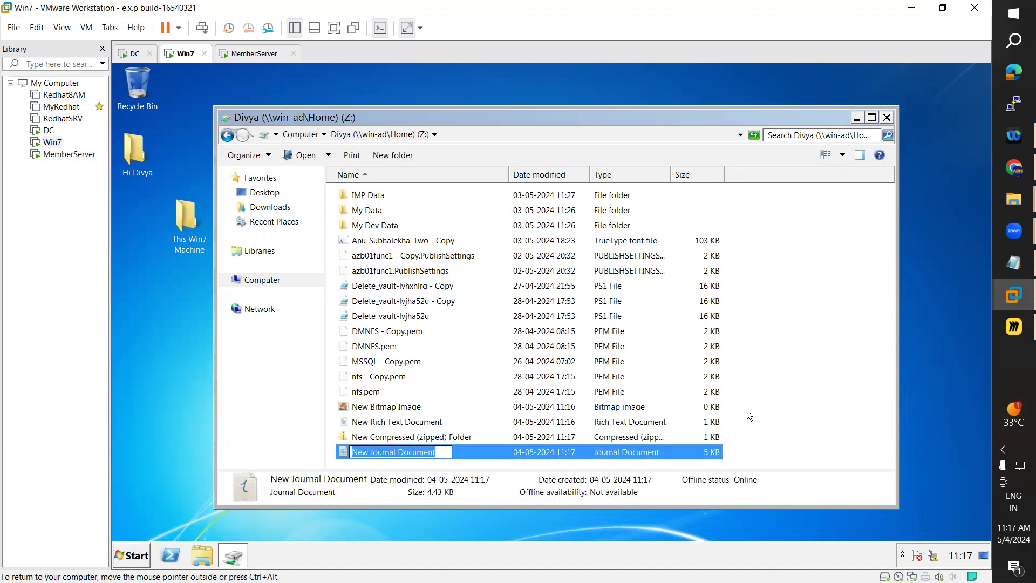
pyautogui.click(788, 384)
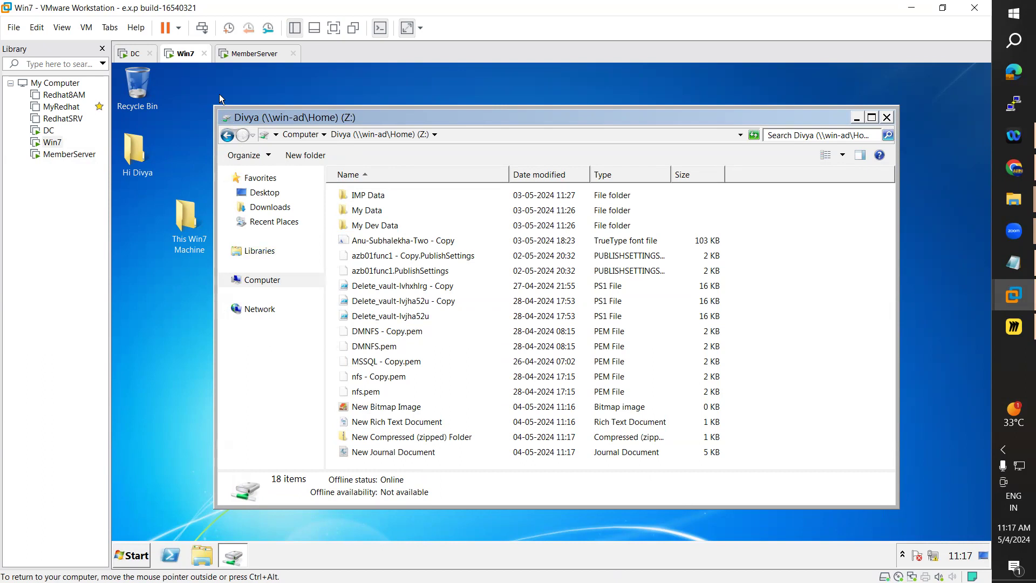
# Switch to the MemberServer virtual machine and reopen its Z: home drive from This PC to review the files.
pyautogui.click(253, 55)
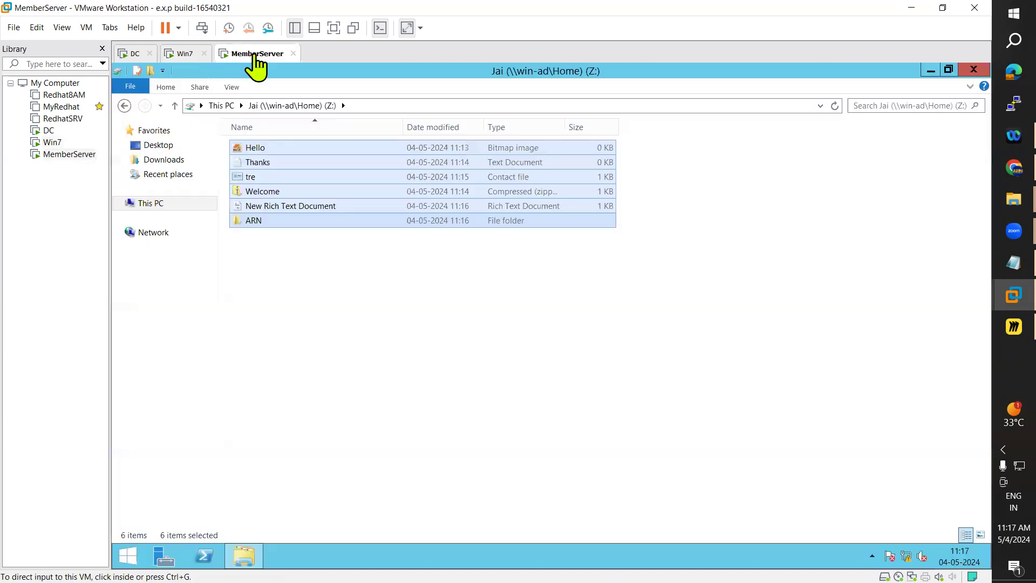
pyautogui.click(329, 242)
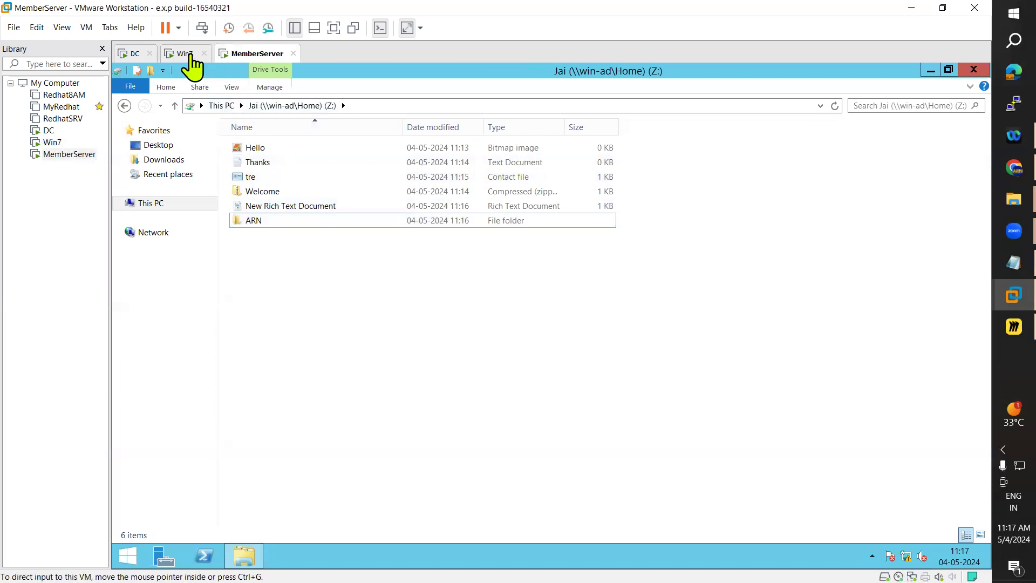
pyautogui.click(156, 206)
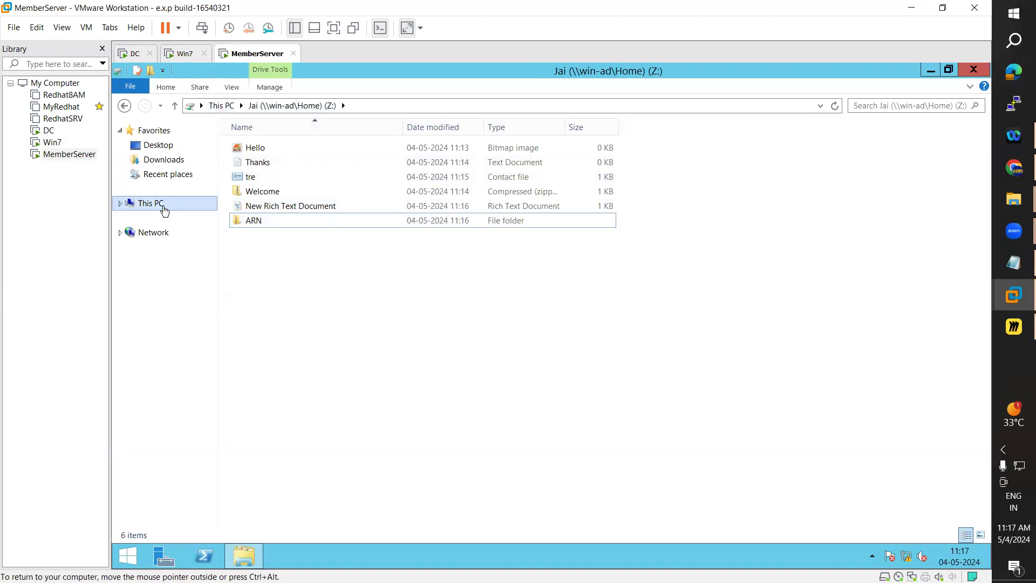
pyautogui.doubleClick(331, 311)
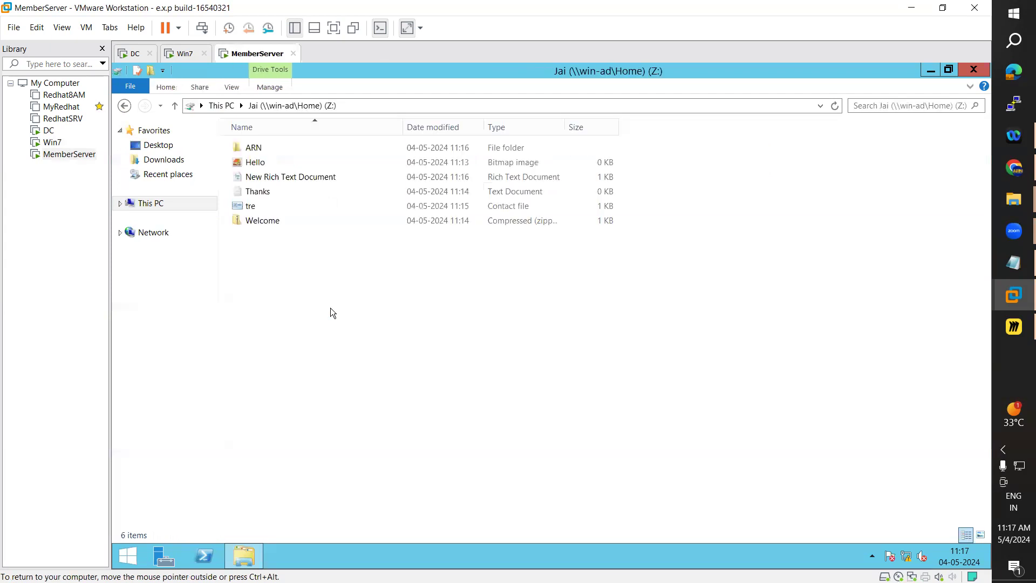
# Maximize the Z: home drive window on Win7 and switch to File Server Resource Manager on the DC.
pyautogui.click(178, 54)
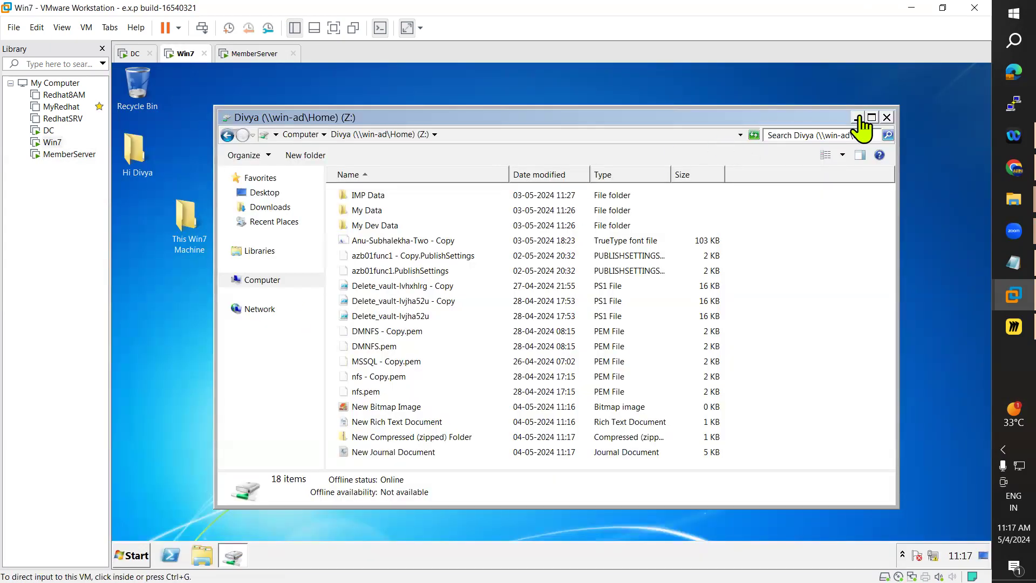
pyautogui.click(871, 118)
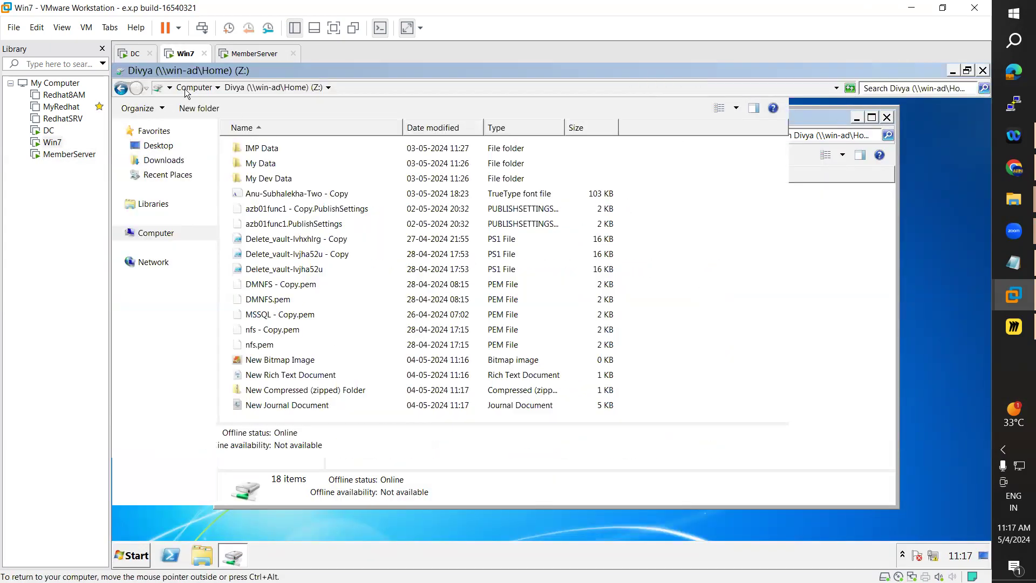
pyautogui.click(138, 53)
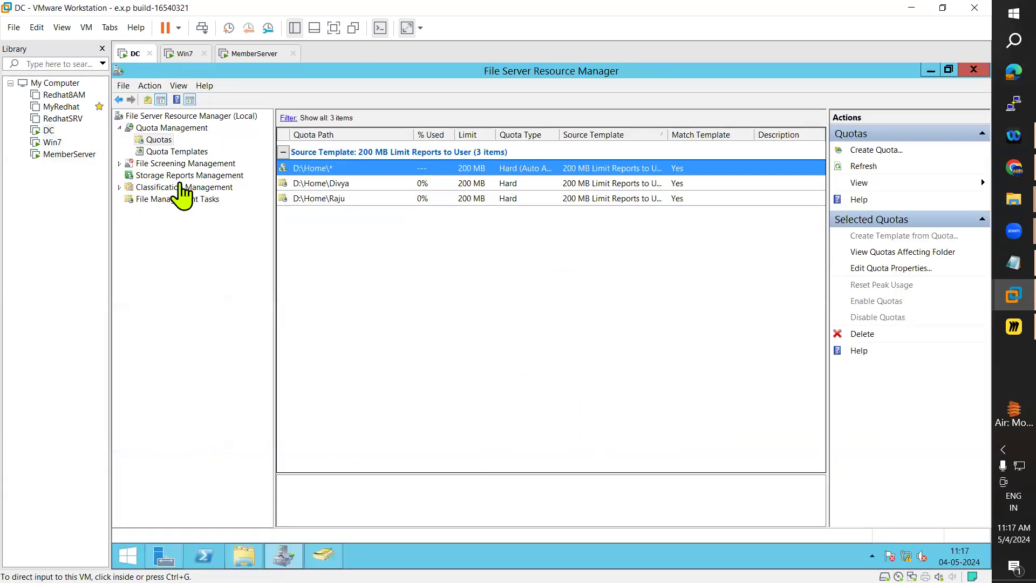
# Review the File Server Resource Manager options and enable recording file screening activity in the auditing database.
pyautogui.click(176, 164)
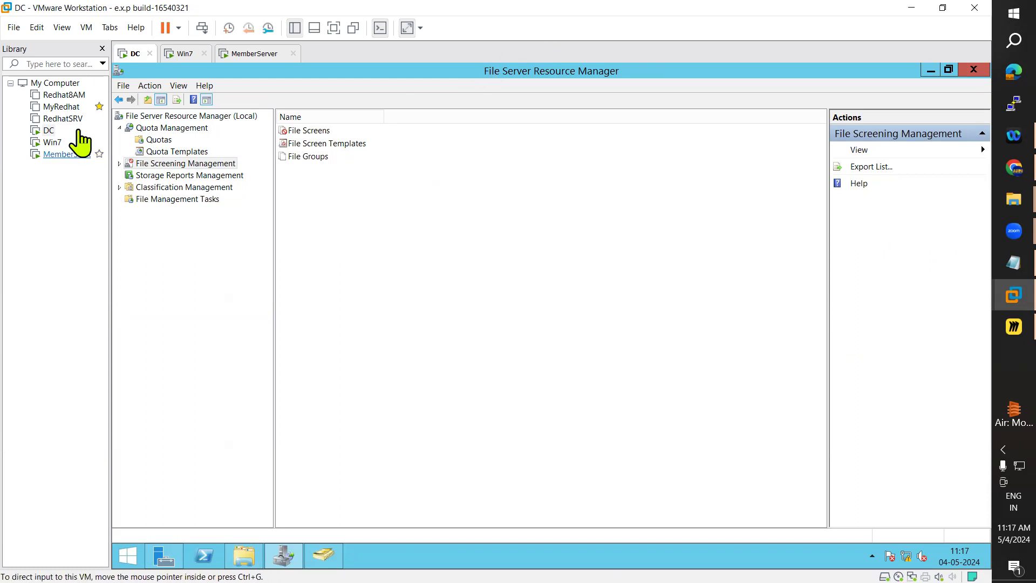
pyautogui.rightClick(145, 118)
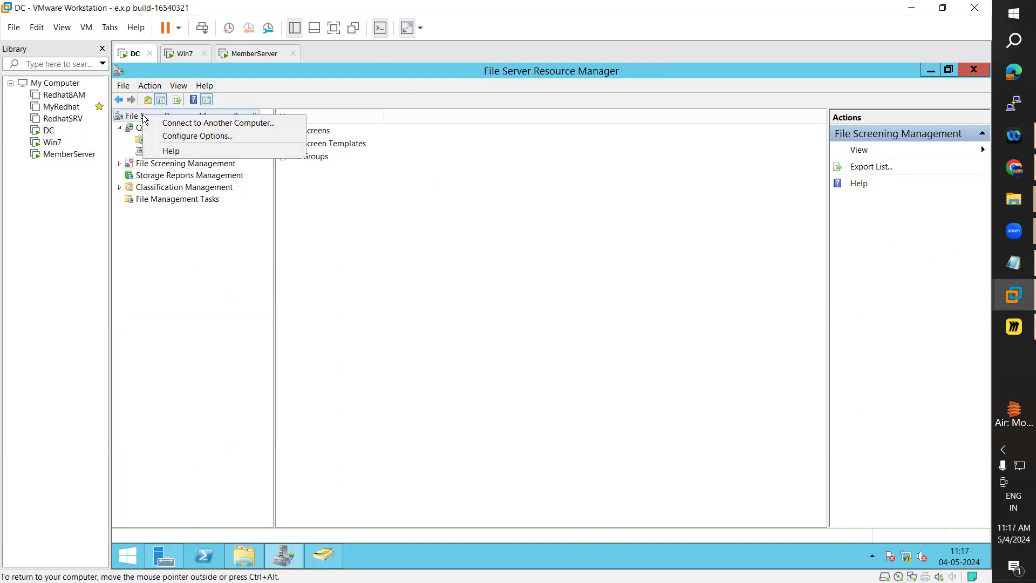
pyautogui.click(213, 139)
pyautogui.moveTo(540, 96); pyautogui.dragTo(593, 95)
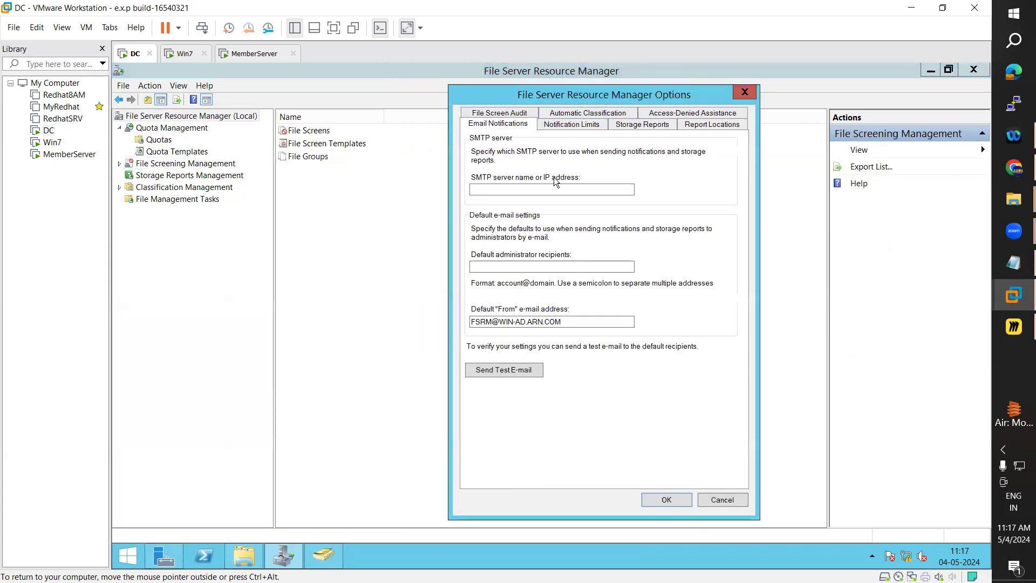
pyautogui.click(563, 127)
pyautogui.click(648, 126)
pyautogui.click(698, 126)
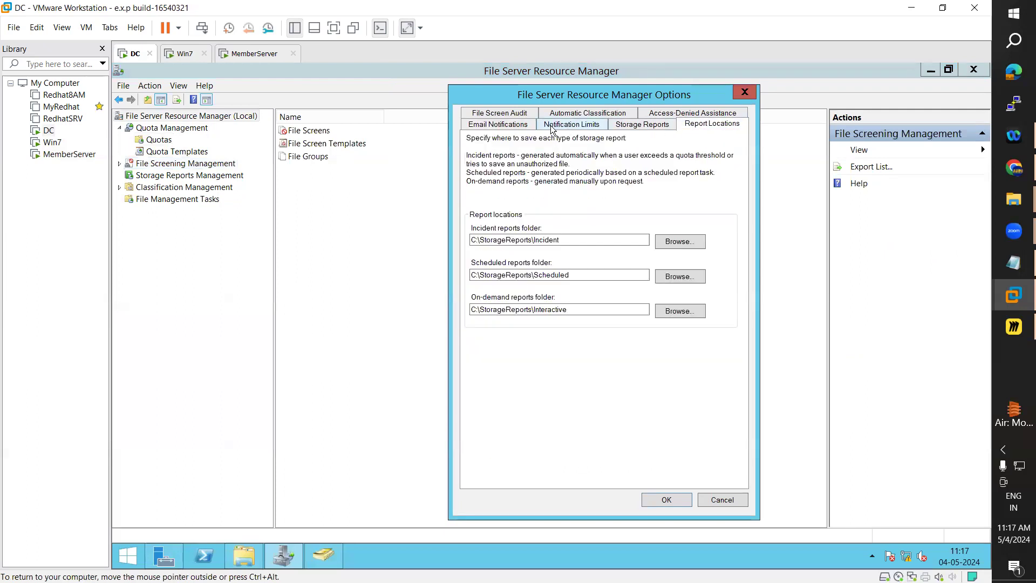
pyautogui.click(503, 111)
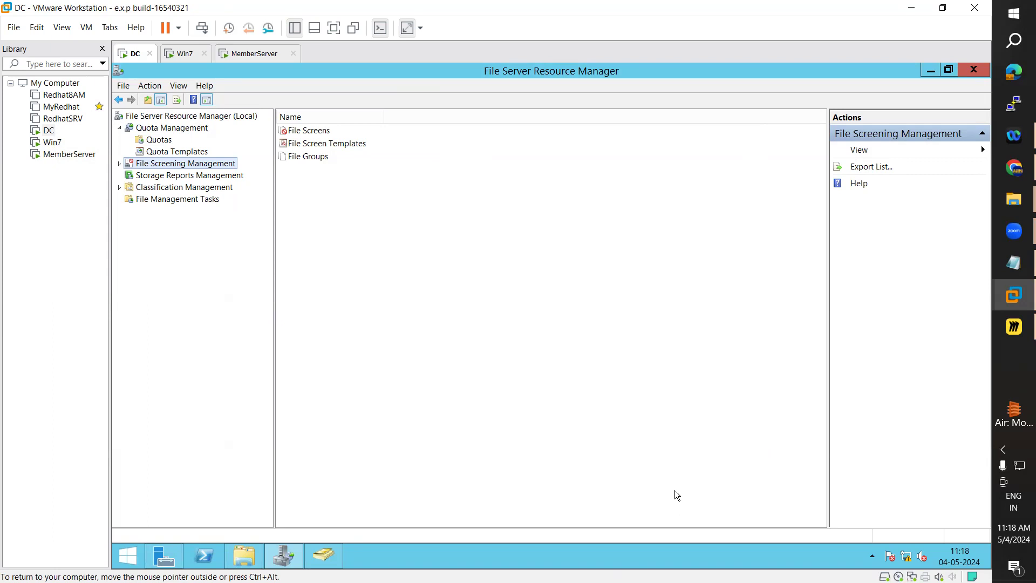
pyautogui.rightClick(168, 119)
pyautogui.click(186, 135)
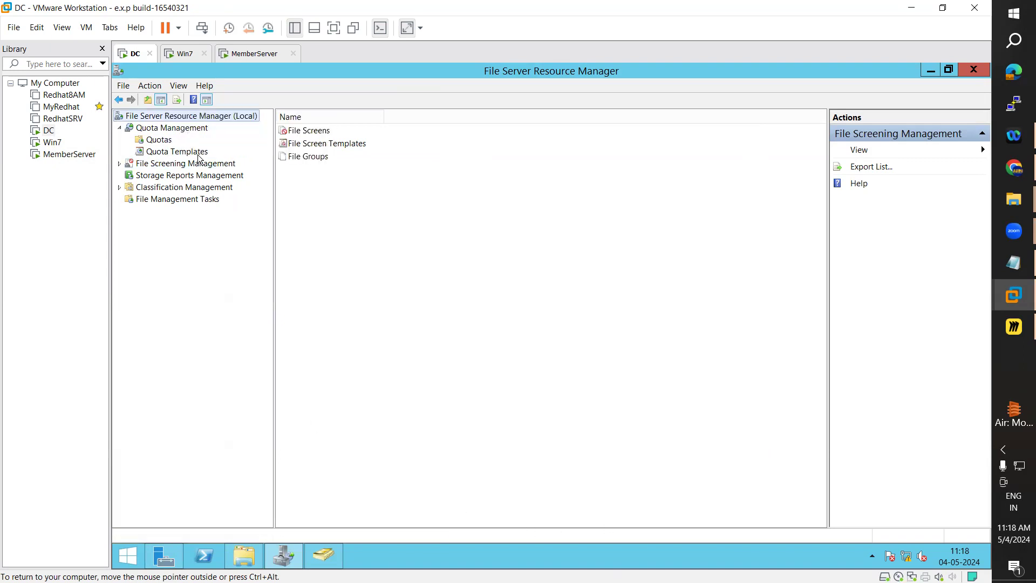
pyautogui.click(445, 115)
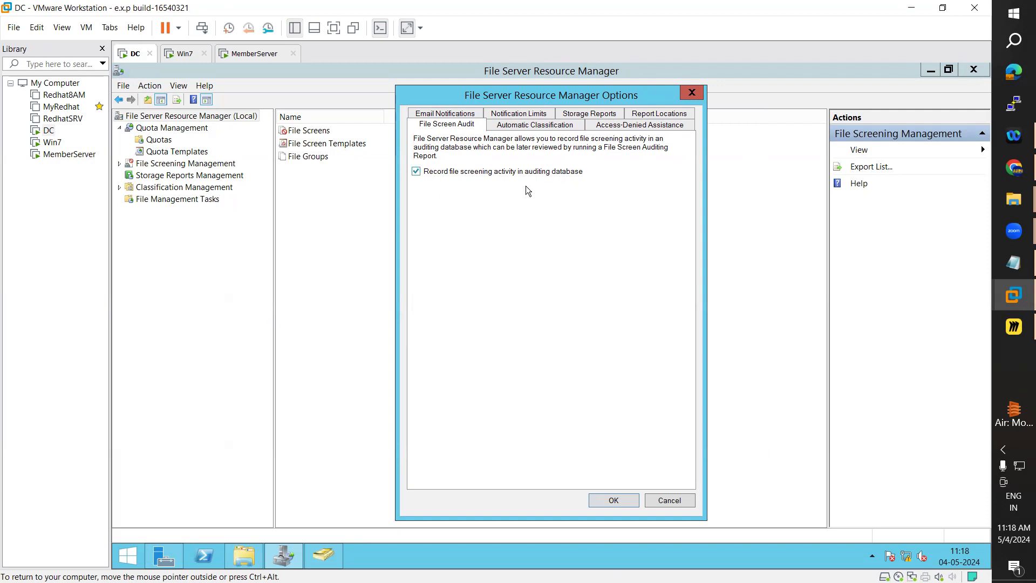
pyautogui.click(604, 499)
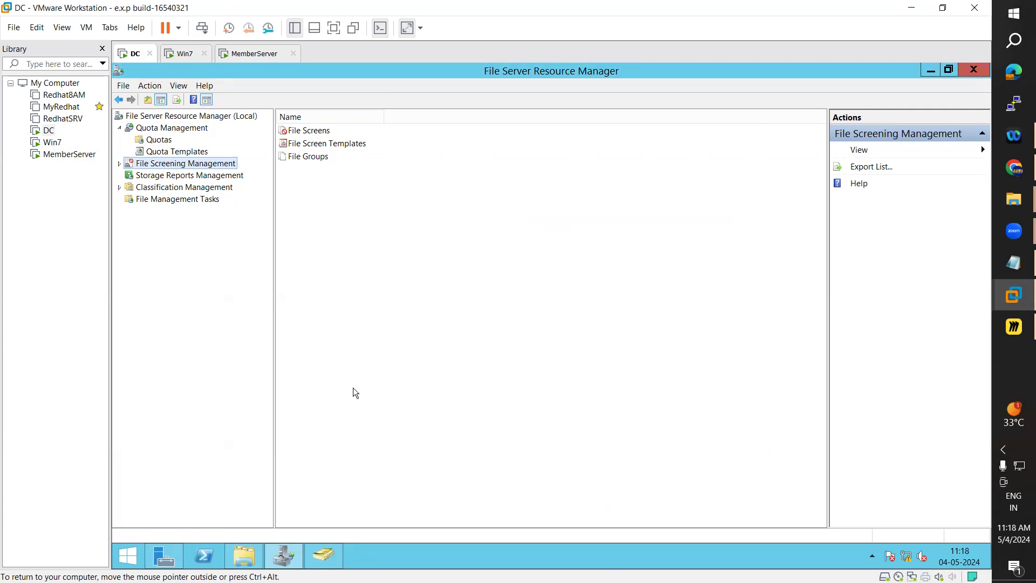
# Start a new file screen under File Screening Management and set its path to D:\Home.
pyautogui.rightClick(179, 166)
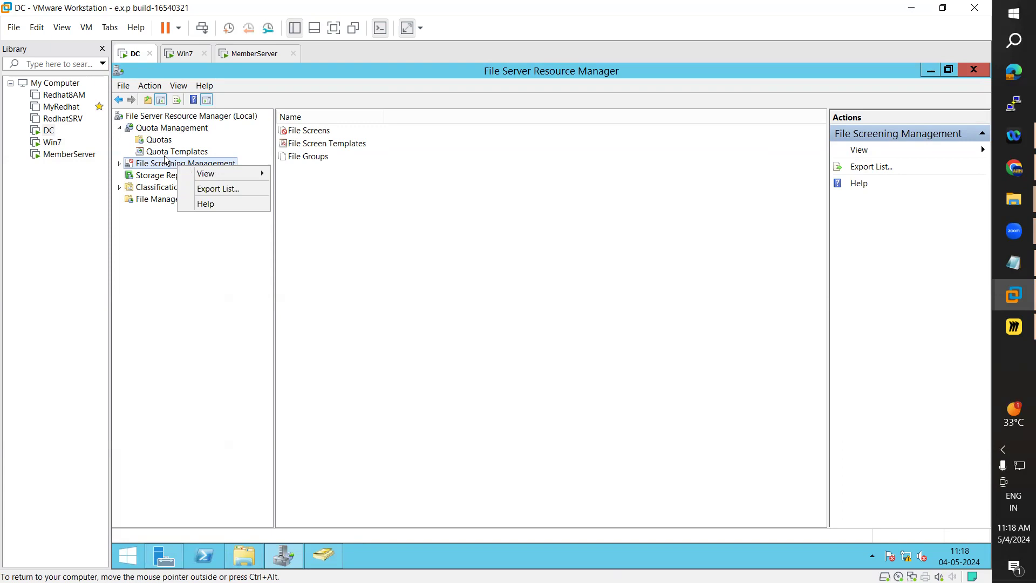
pyautogui.click(120, 163)
pyautogui.click(162, 177)
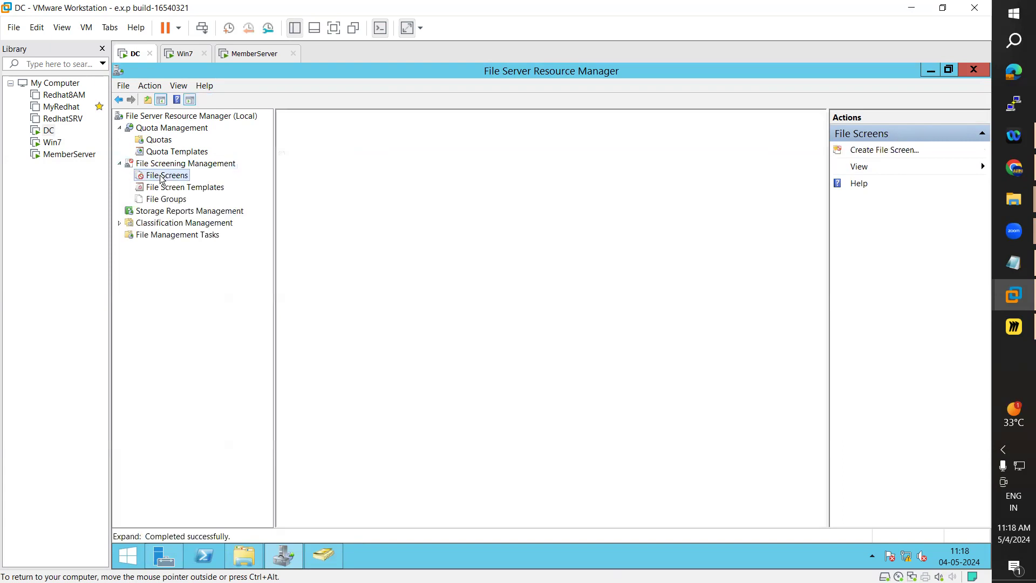
pyautogui.rightClick(162, 177)
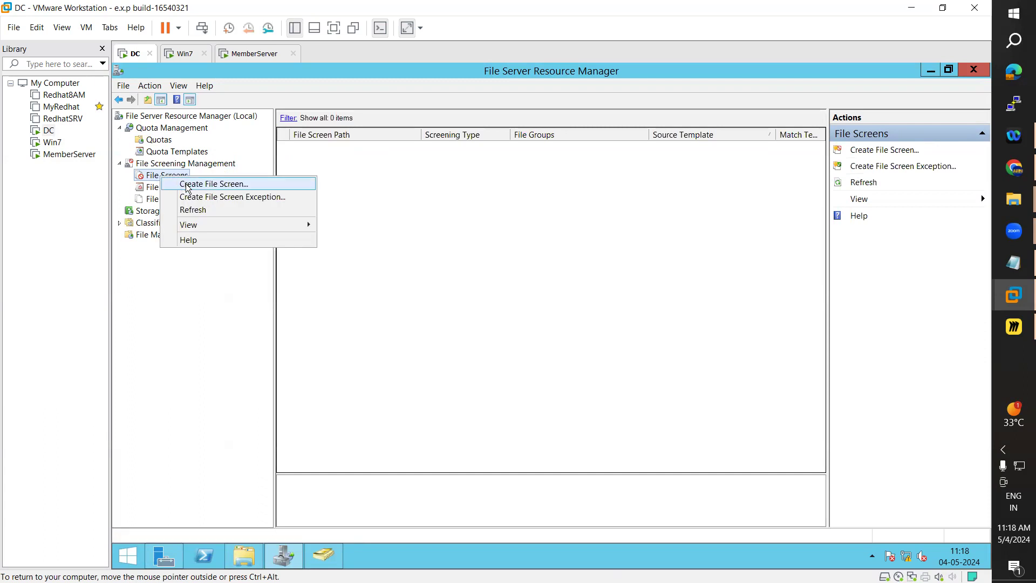
pyautogui.click(187, 186)
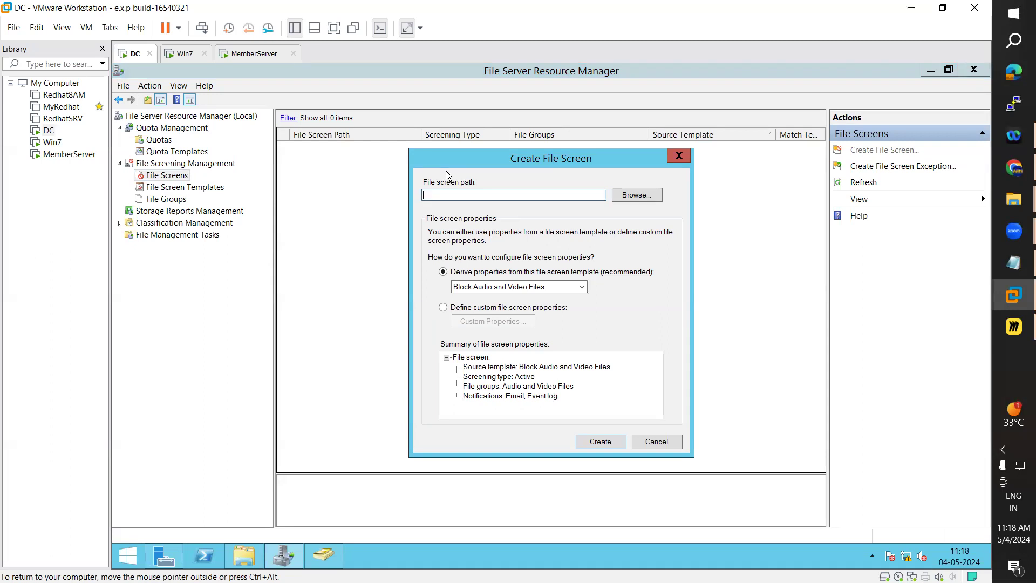
pyautogui.click(636, 194)
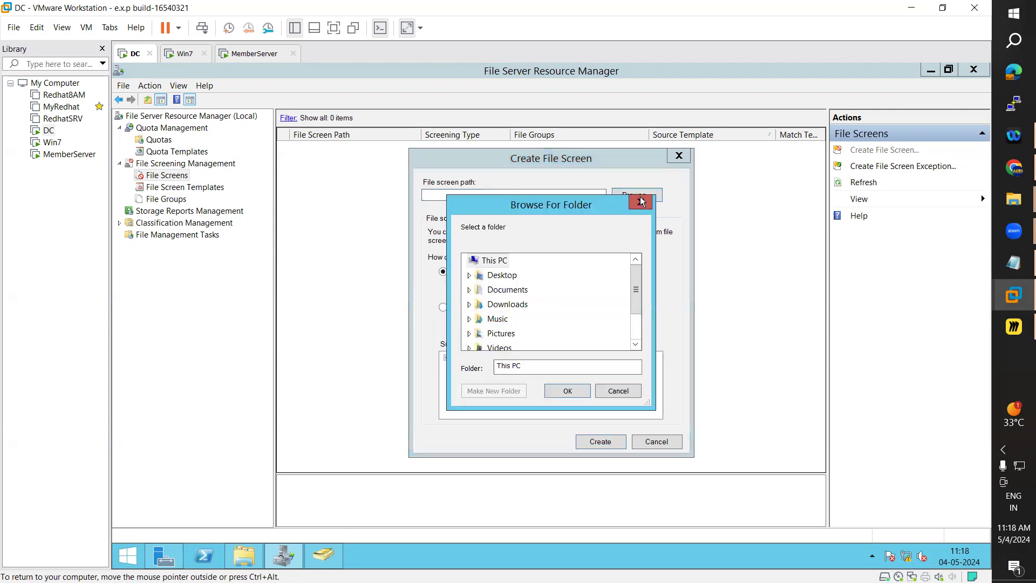
pyautogui.moveTo(639, 281); pyautogui.dragTo(637, 321)
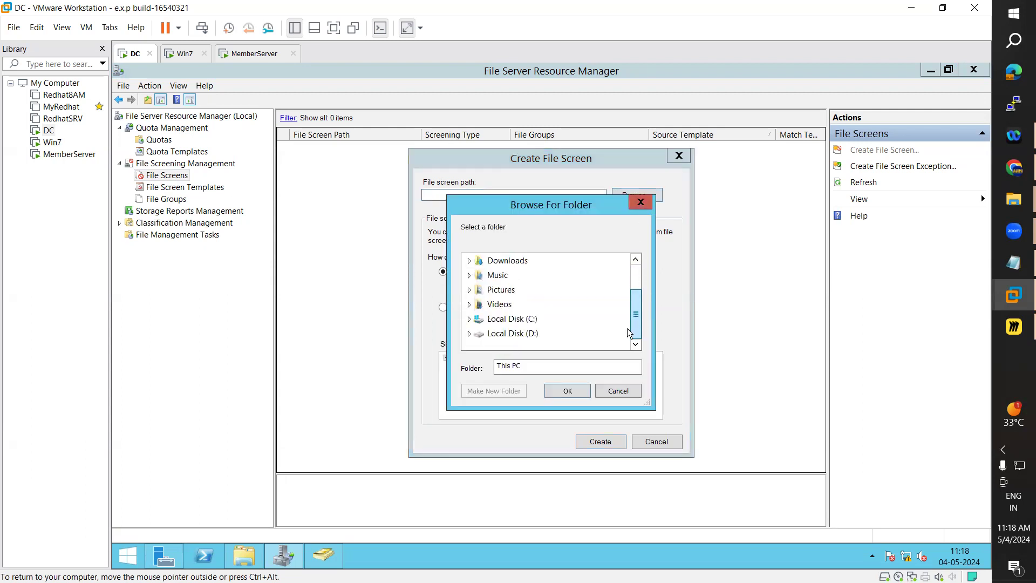
pyautogui.click(469, 333)
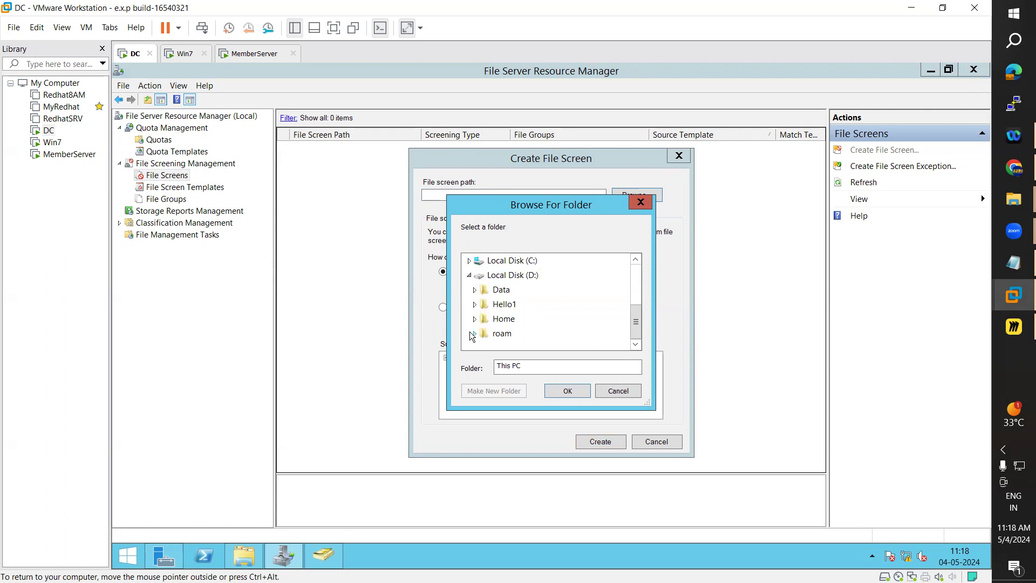
pyautogui.doubleClick(501, 319)
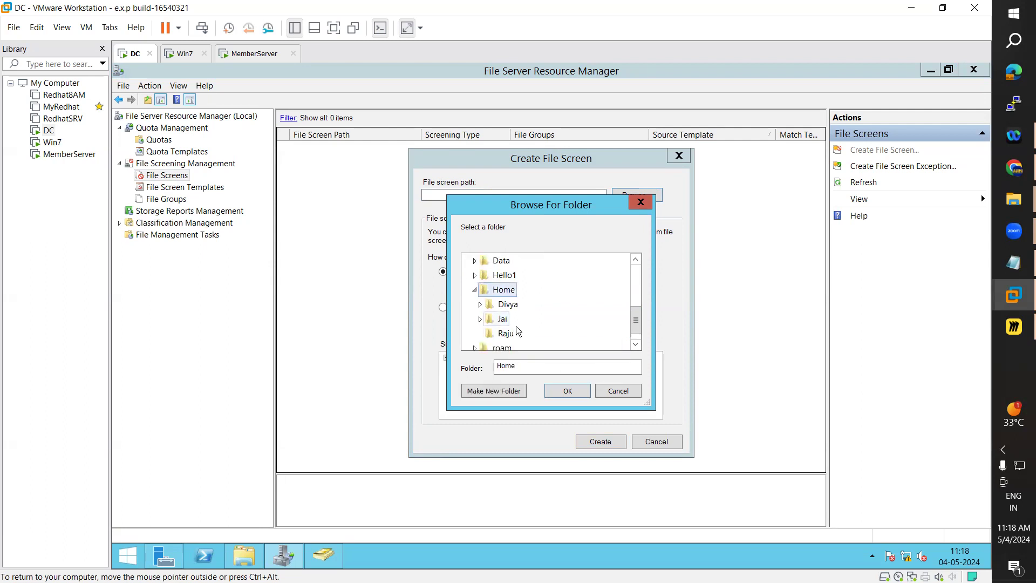
pyautogui.click(573, 394)
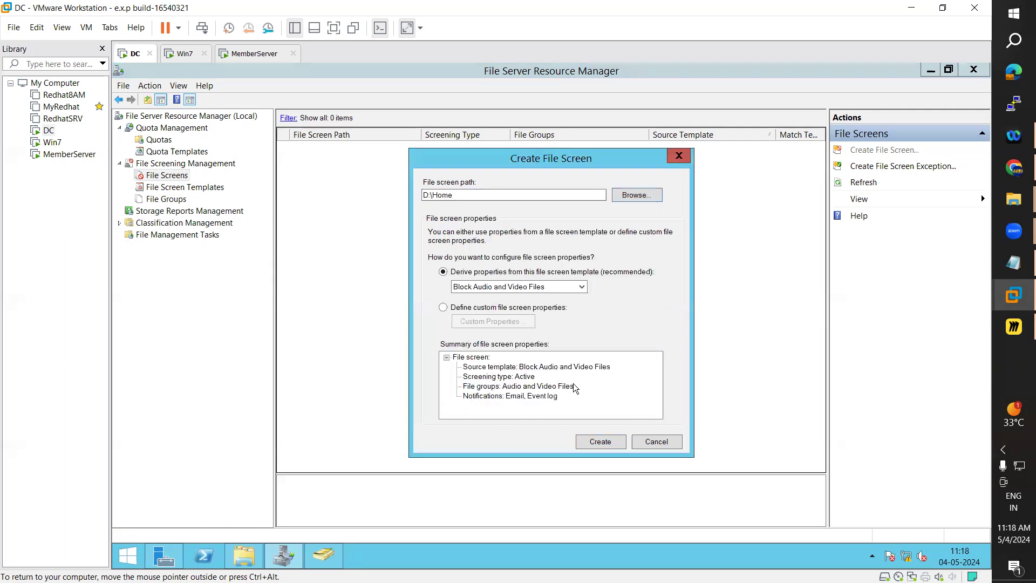
# Derive the file screen's properties from the Block Image Files template and create it.
pyautogui.doubleClick(449, 194)
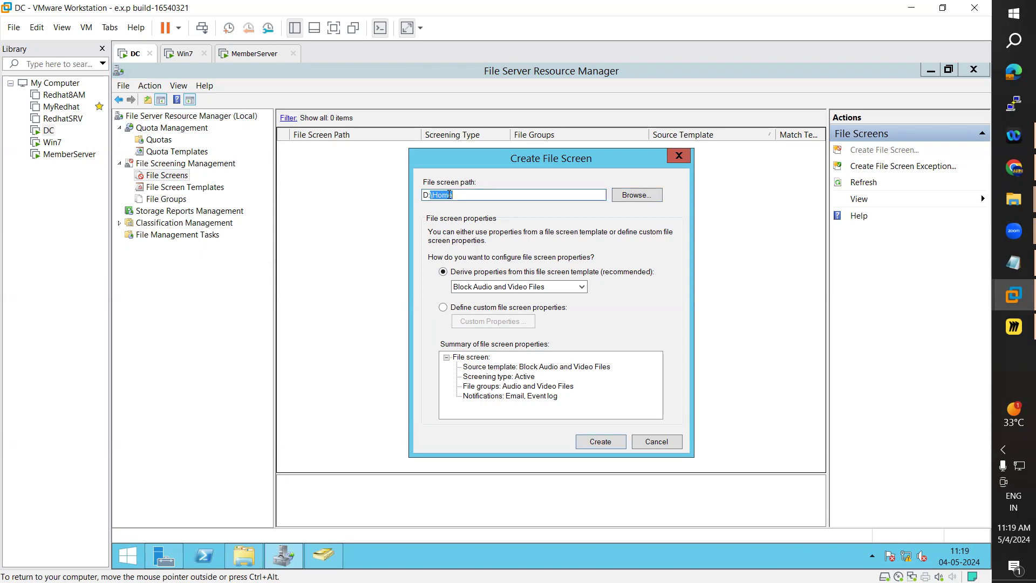
pyautogui.click(454, 195)
pyautogui.click(503, 290)
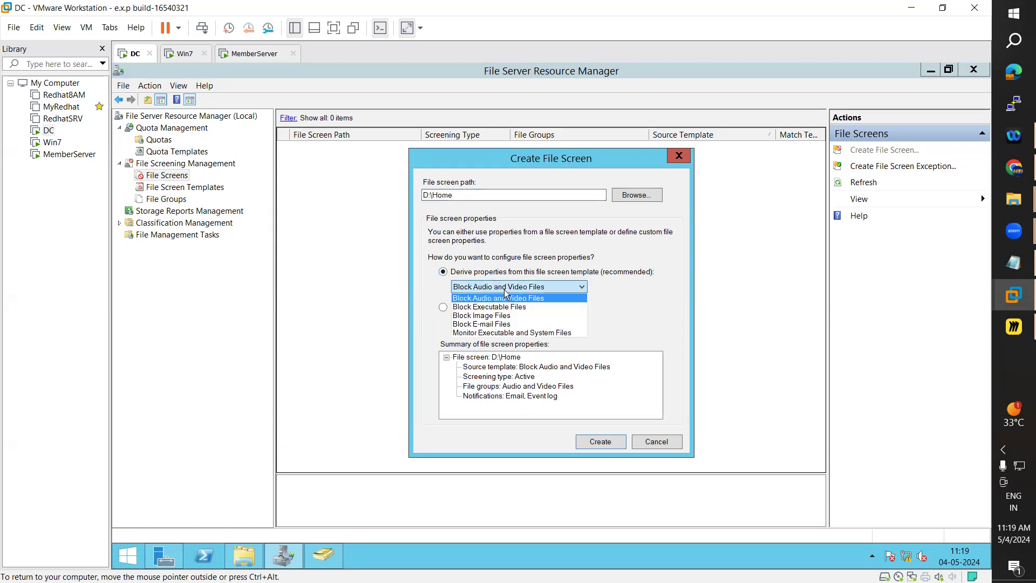
pyautogui.click(492, 317)
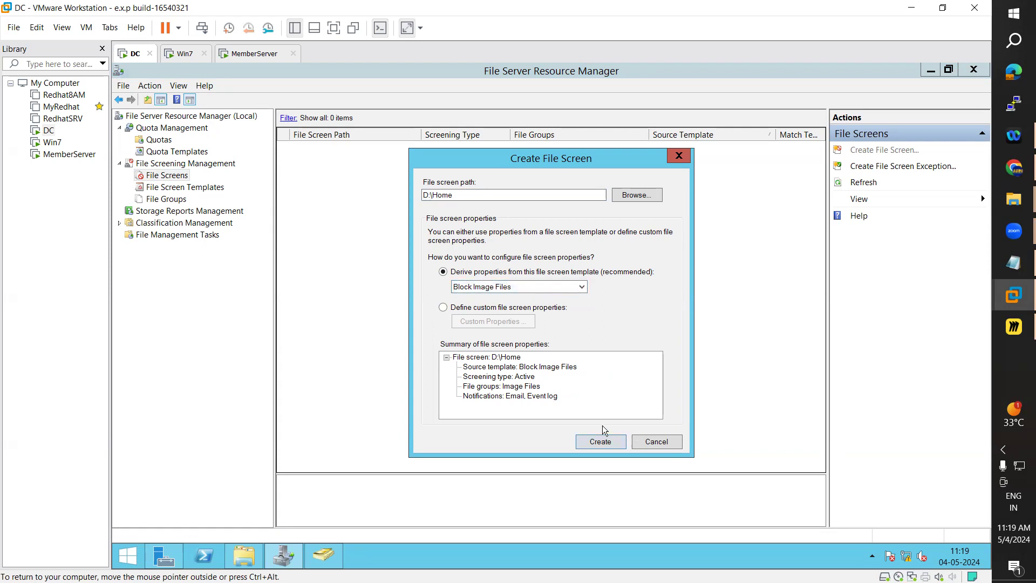
pyautogui.click(601, 443)
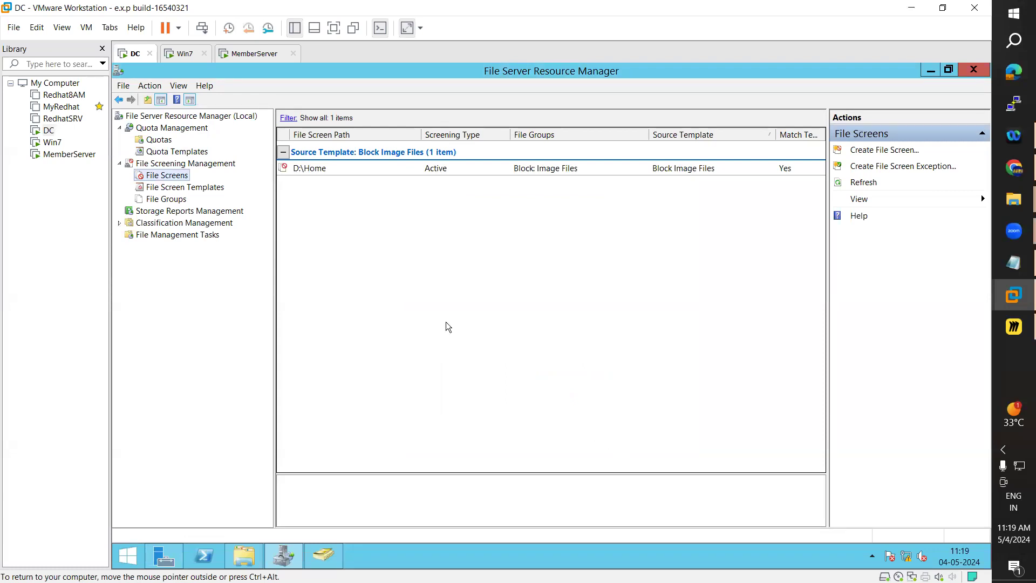
# Edit the D:\Home file screen to also block Compressed Files, accept saving without an SMTP server, and select the screen to review its details.
pyautogui.click(324, 167)
pyautogui.rightClick(324, 168)
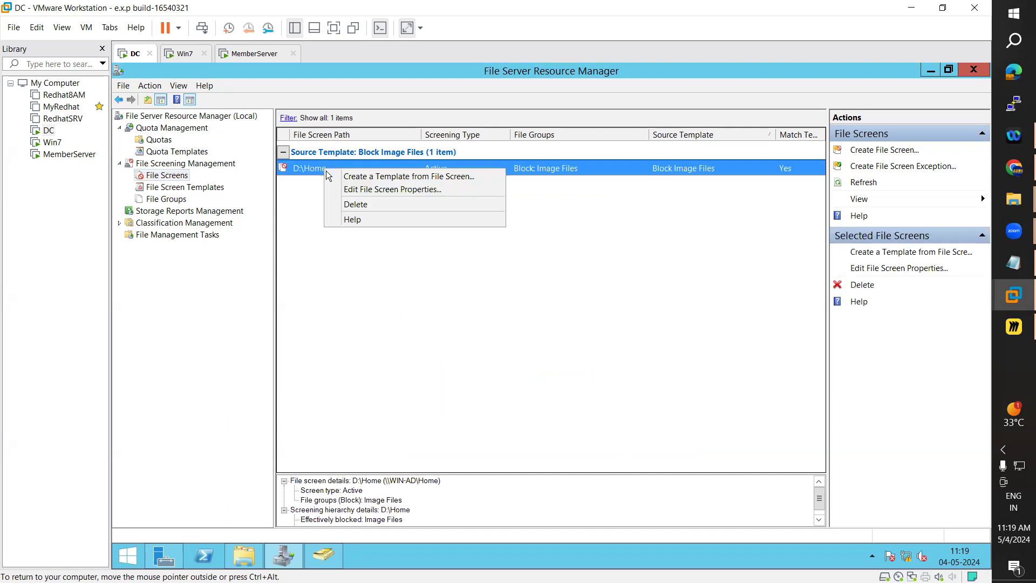
pyautogui.click(350, 190)
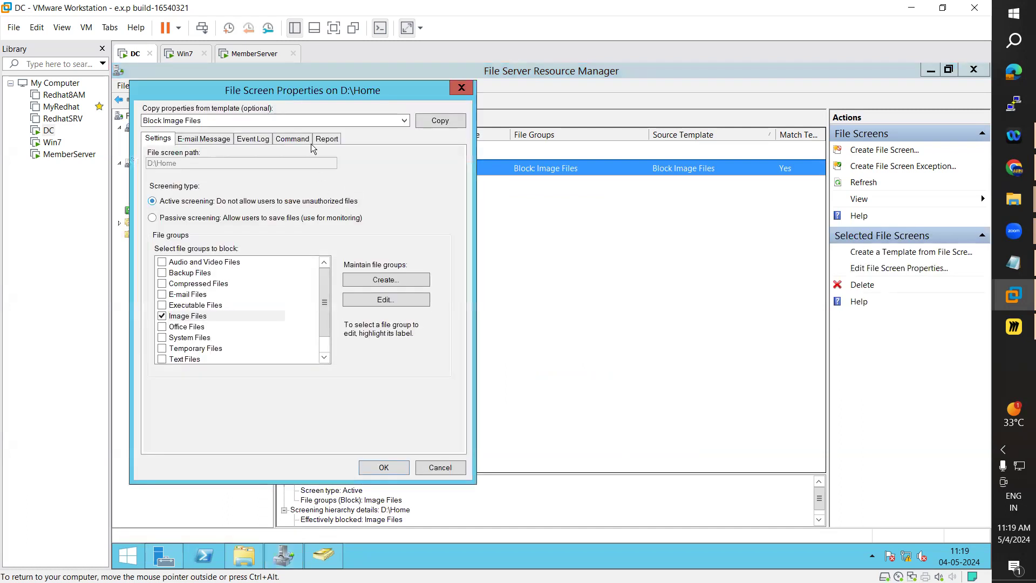
pyautogui.moveTo(355, 87); pyautogui.dragTo(462, 87)
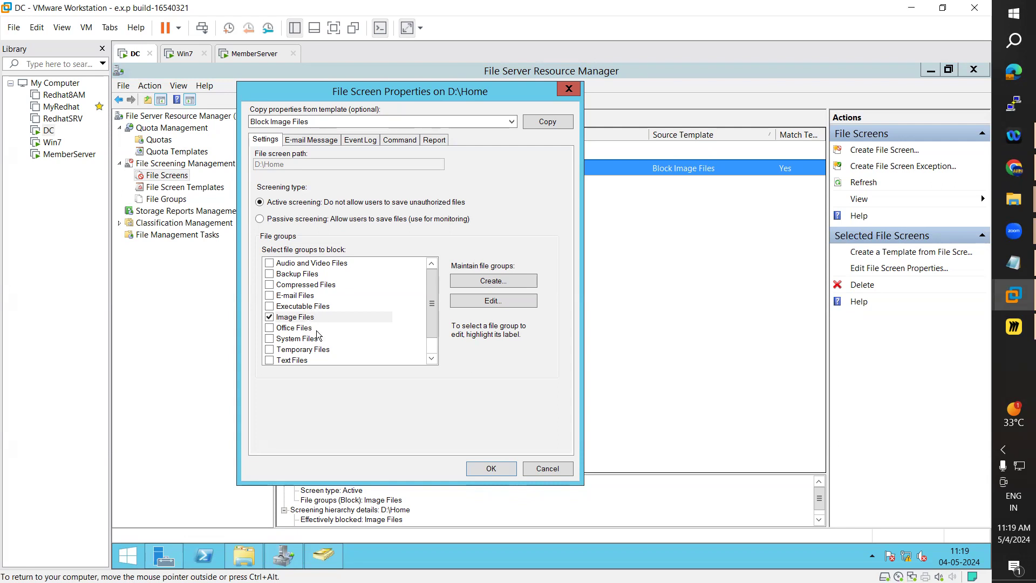
pyautogui.click(268, 285)
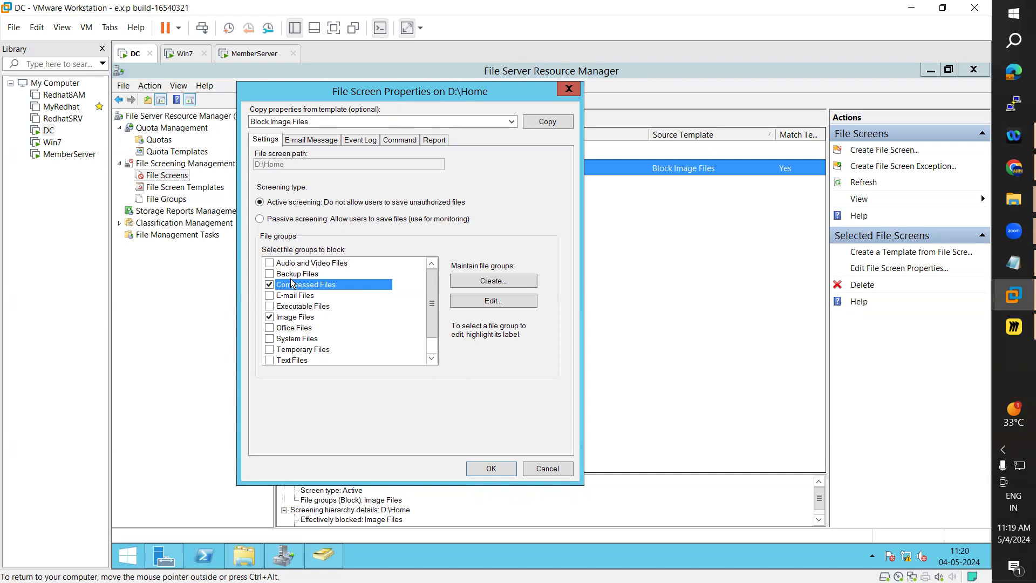
pyautogui.scroll(-1, 330, 352)
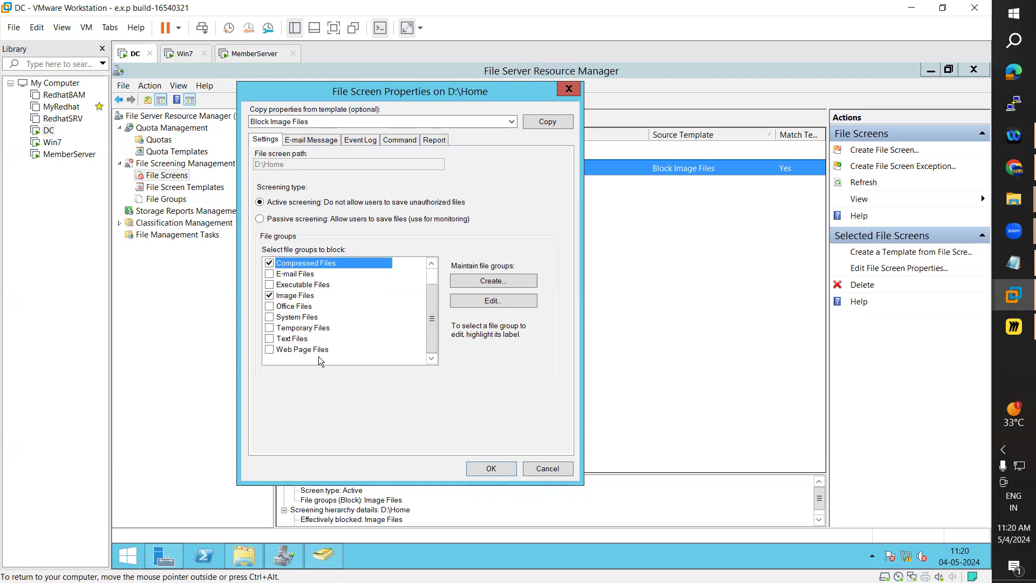
pyautogui.scroll(1, 318, 355)
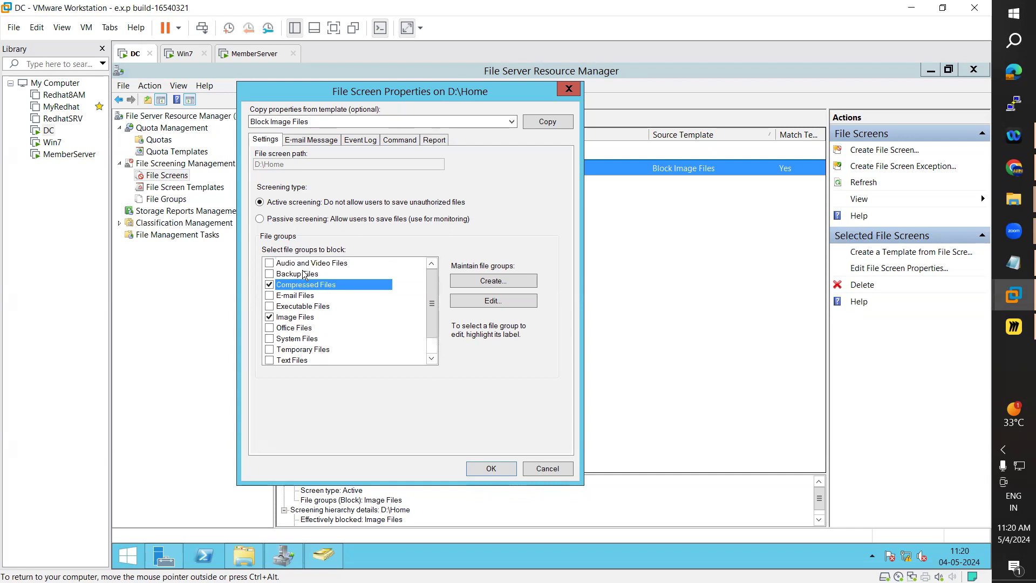
pyautogui.click(491, 468)
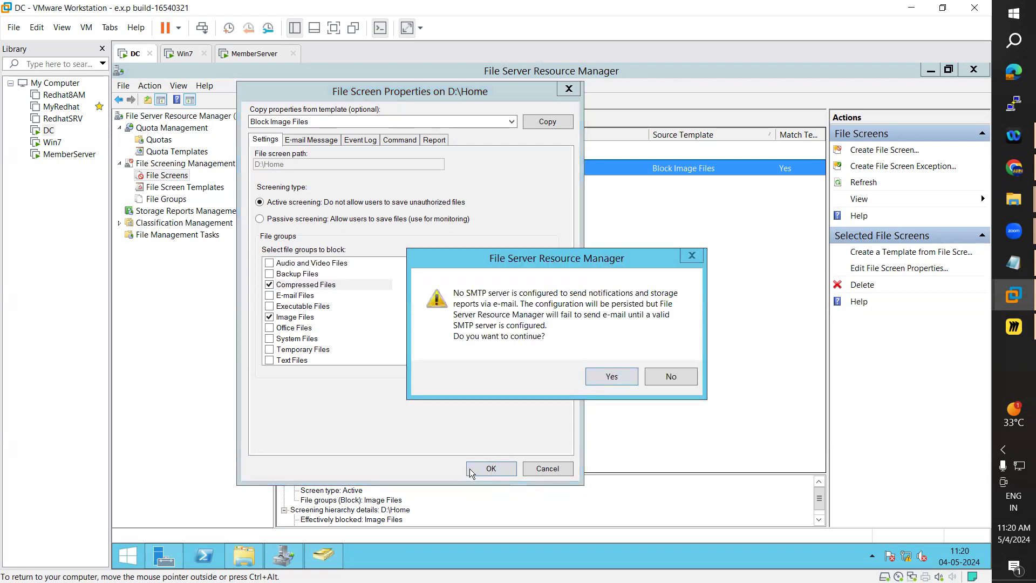
pyautogui.click(608, 377)
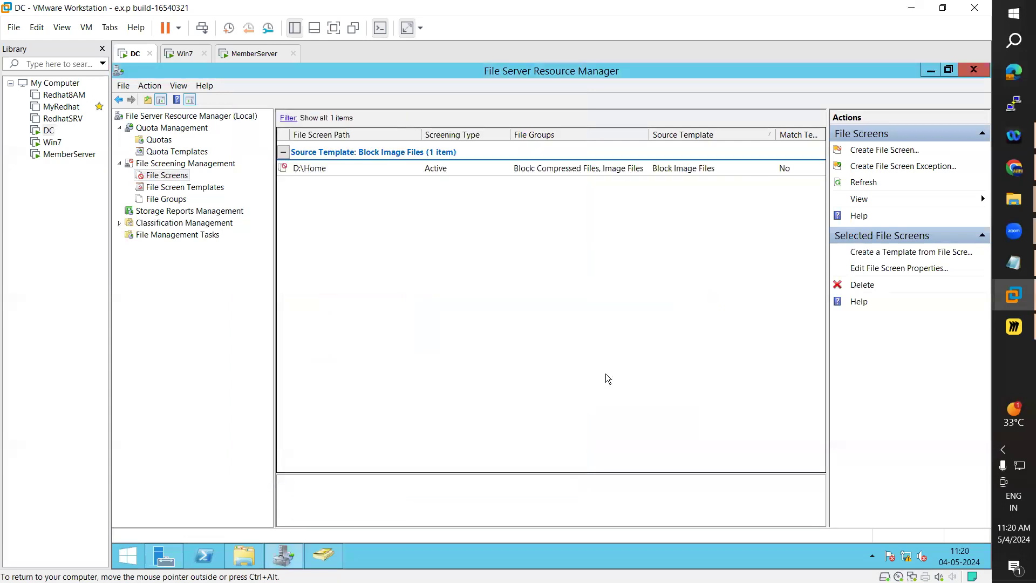
pyautogui.click(329, 171)
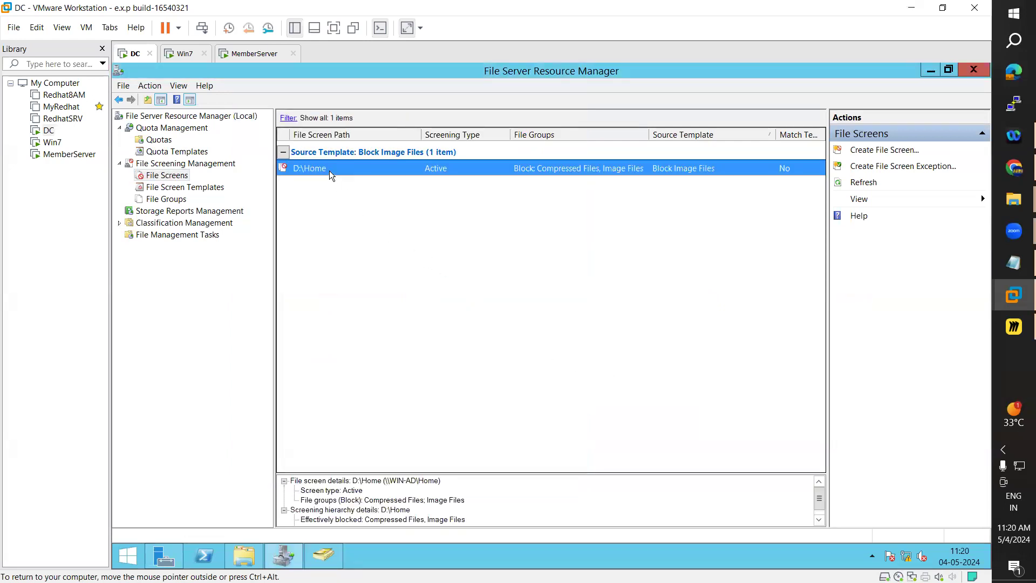
# Switch to the MemberServer virtual machine and try to create a new bitmap image in its Z: home drive.
pyautogui.click(228, 57)
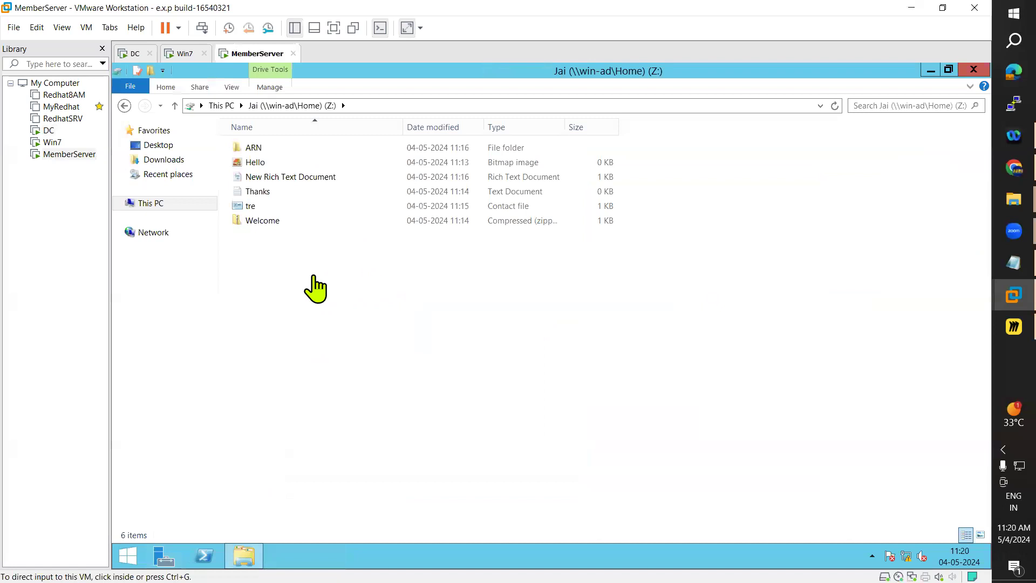
pyautogui.click(254, 163)
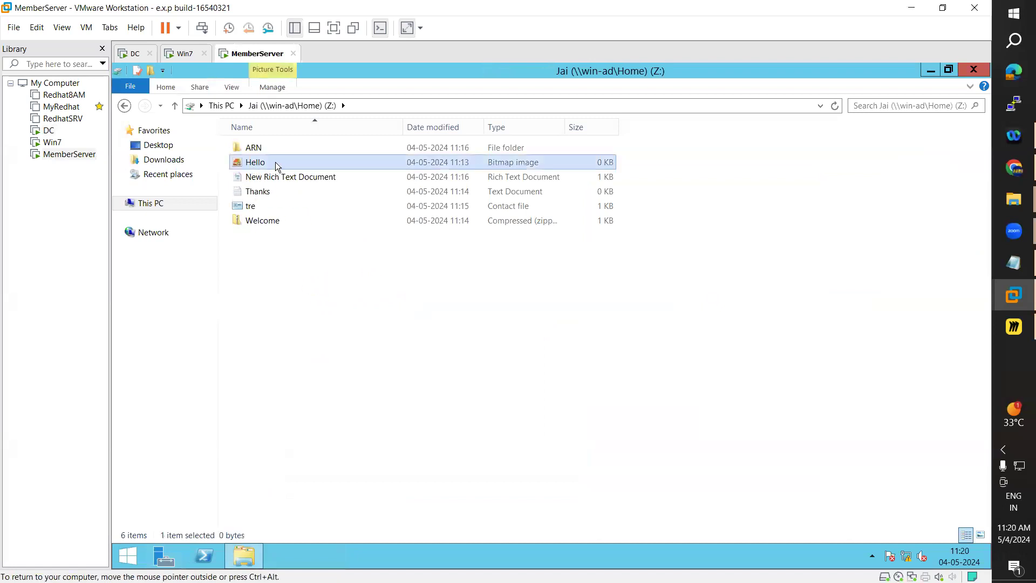
pyautogui.click(261, 224)
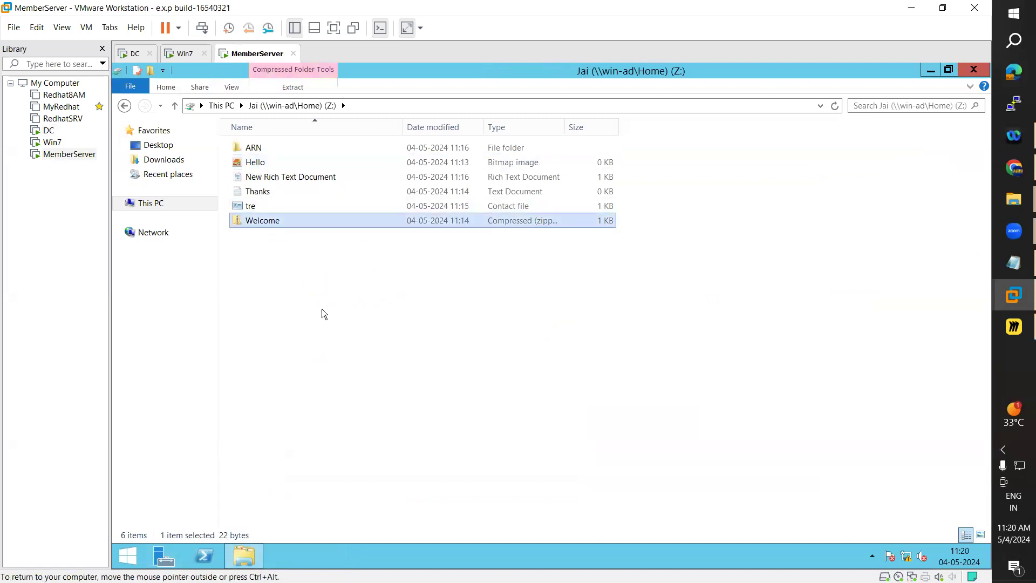
pyautogui.rightClick(324, 306)
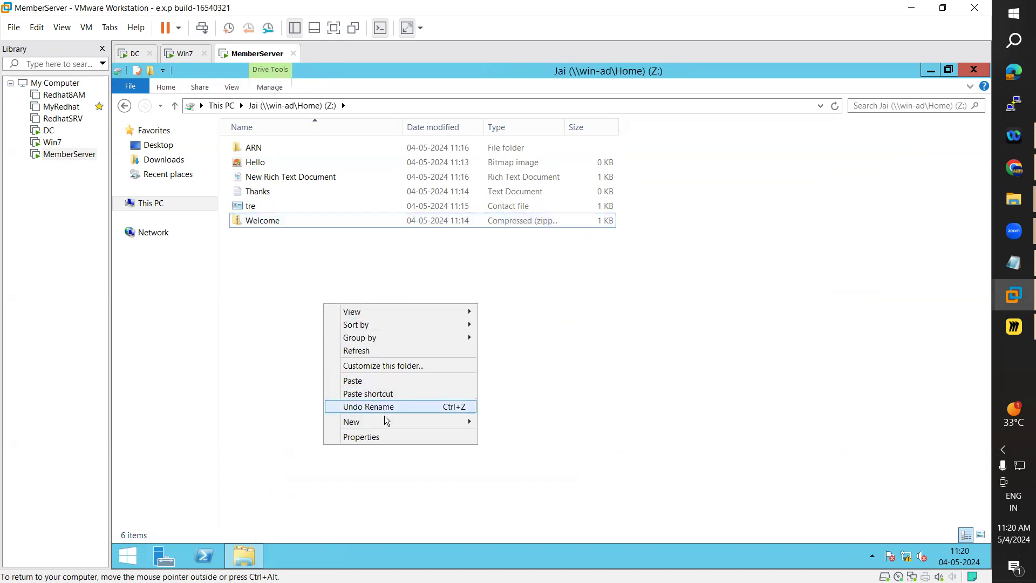
pyautogui.moveTo(385, 422)
pyautogui.click(519, 452)
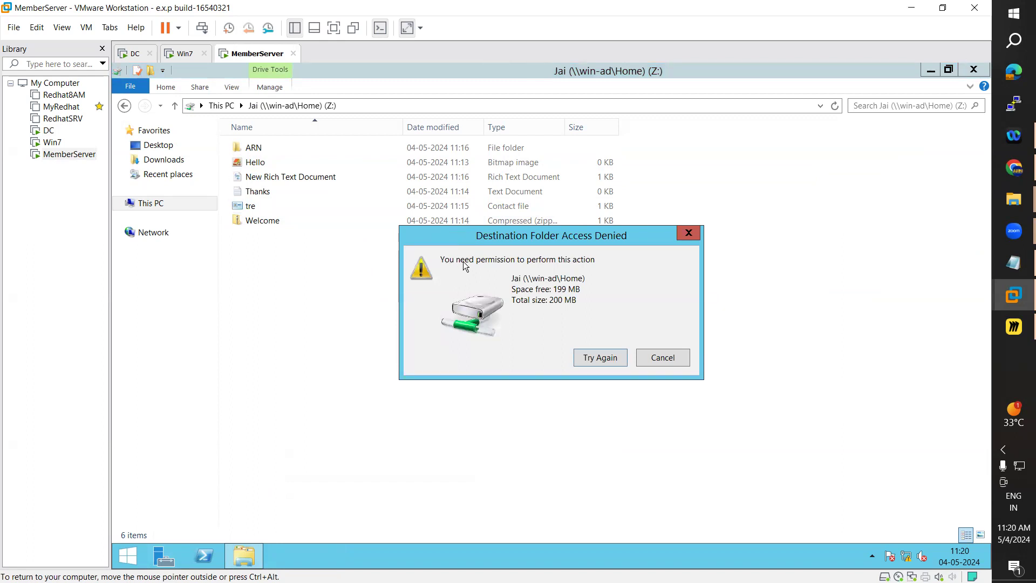
# Try to create a new compressed (zipped) folder in the Z: home drive on MemberServer, dismissing the access denied dialogs.
pyautogui.click(668, 359)
pyautogui.rightClick(411, 312)
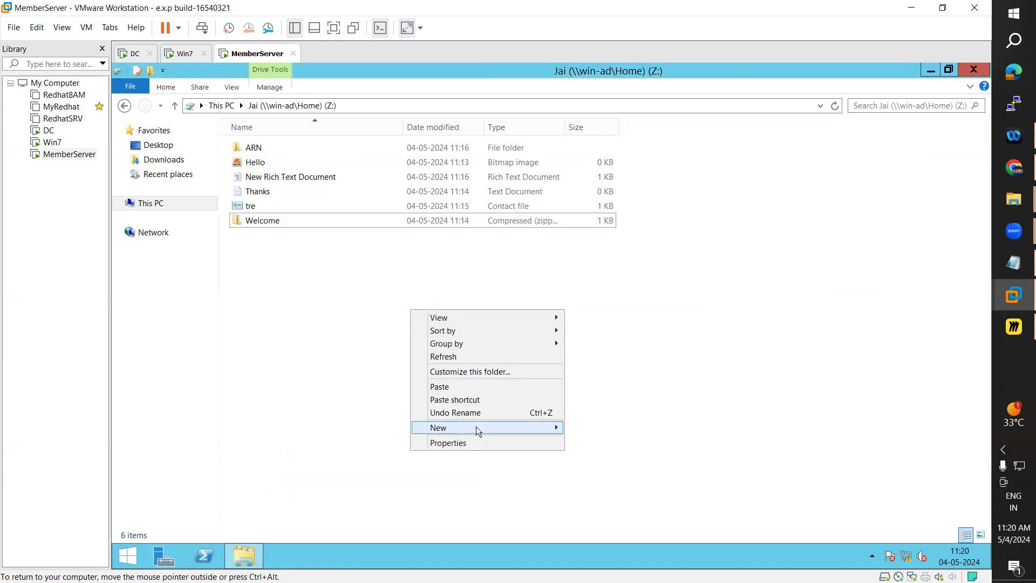
pyautogui.moveTo(476, 426)
pyautogui.click(609, 515)
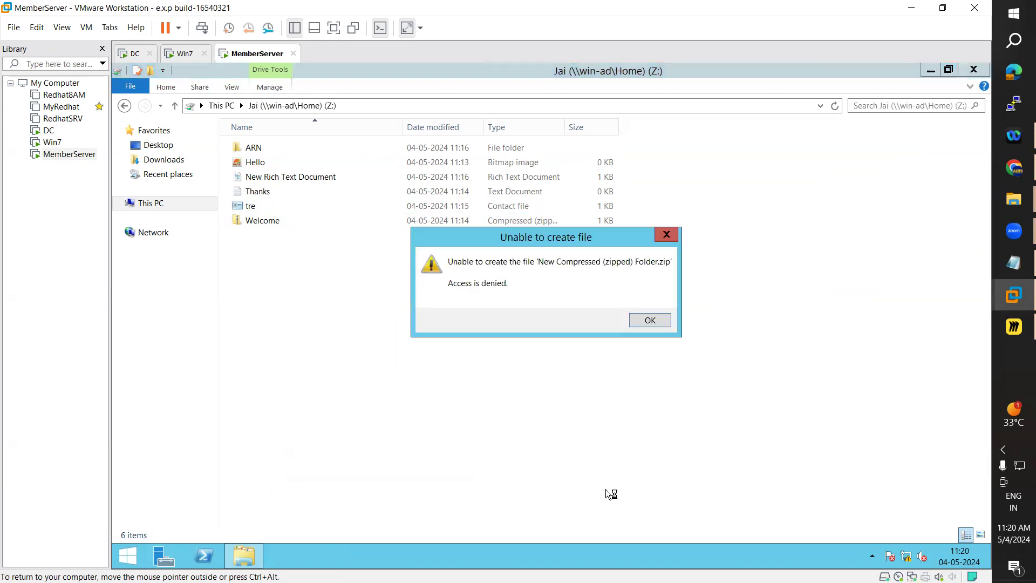
pyautogui.click(642, 320)
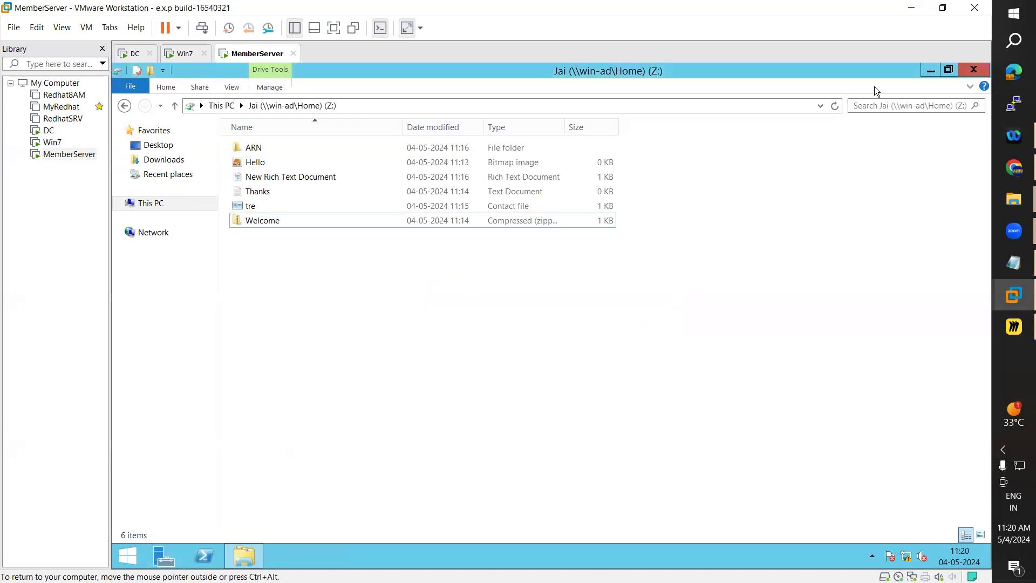
# Restore down the Z: drive window and create a bitmap image named Sample on the desktop.
pyautogui.click(953, 69)
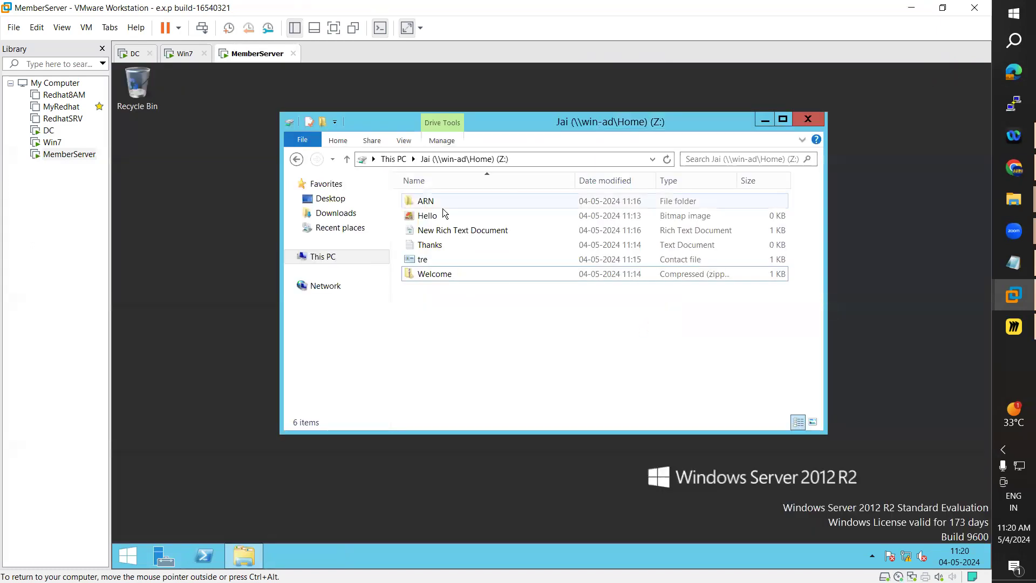
pyautogui.rightClick(204, 236)
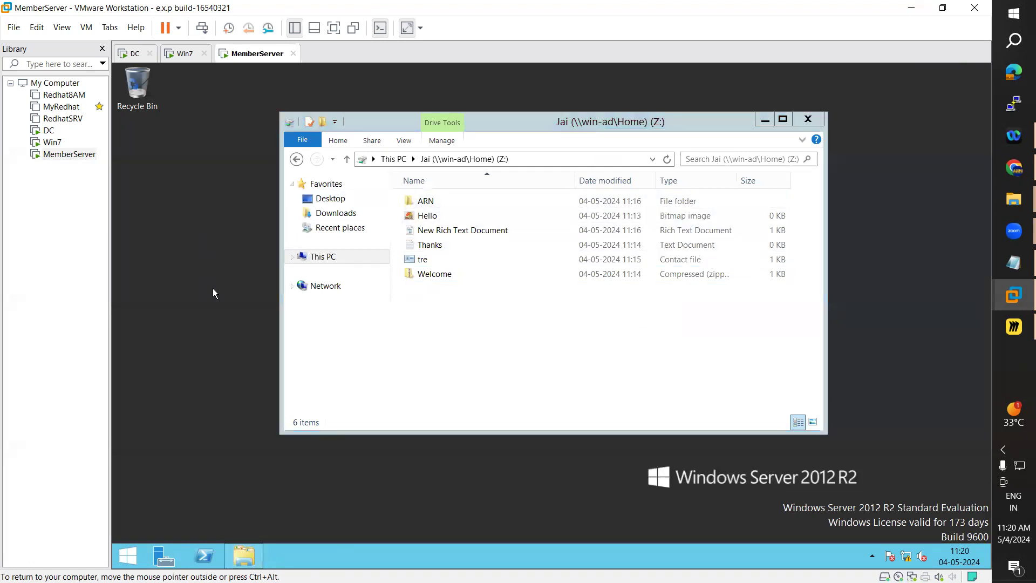
pyautogui.moveTo(262, 330)
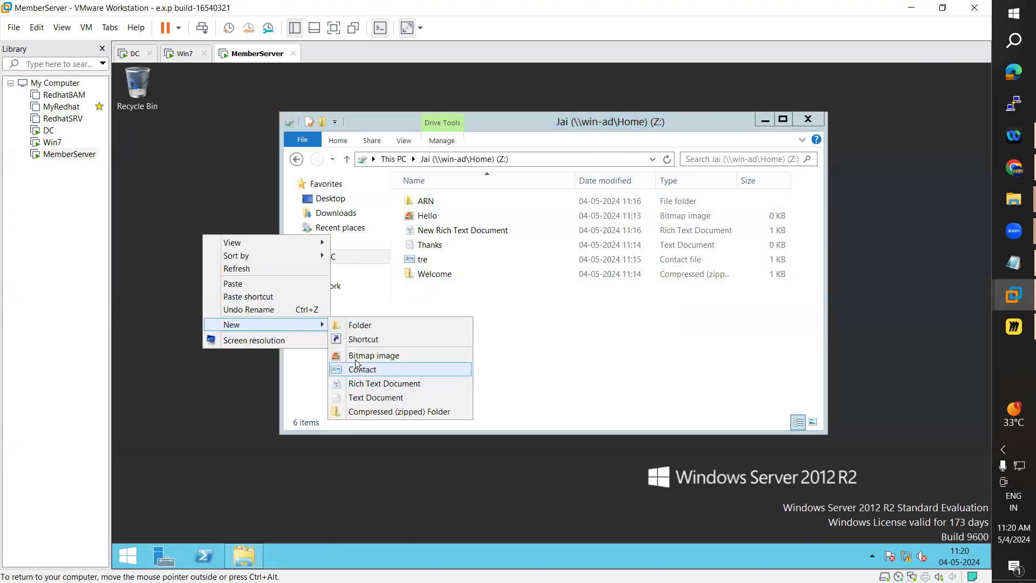
pyautogui.click(373, 355)
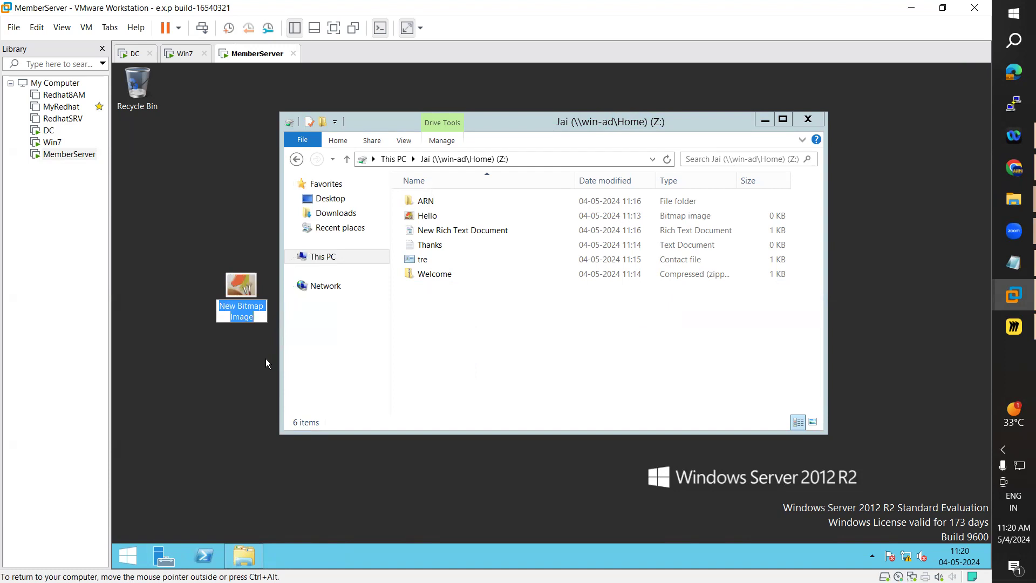
pyautogui.write('Sample')
pyautogui.press('Return')
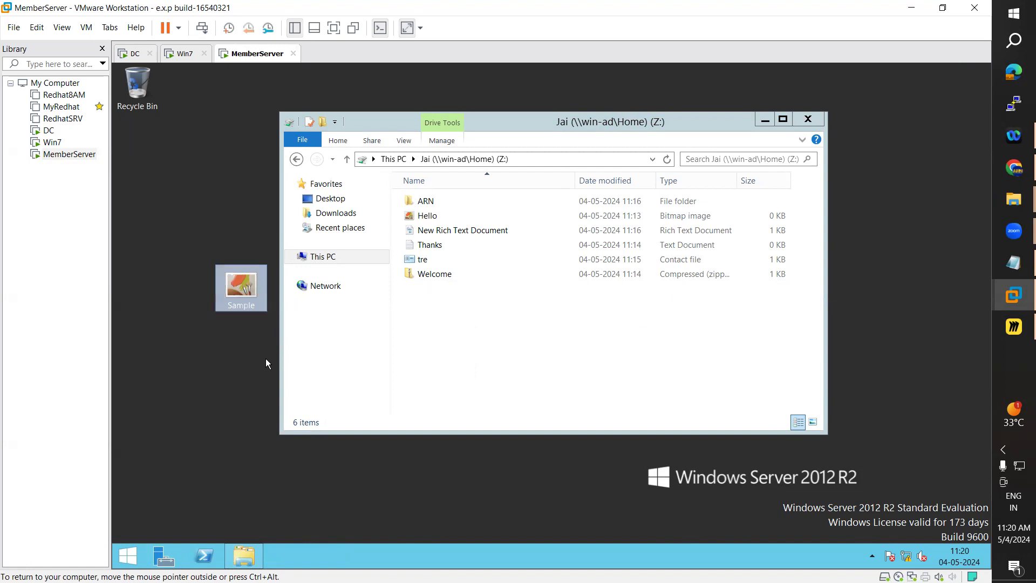
# Try to copy the Sample bitmap from the desktop into the Z: home drive.
pyautogui.rightClick(235, 280)
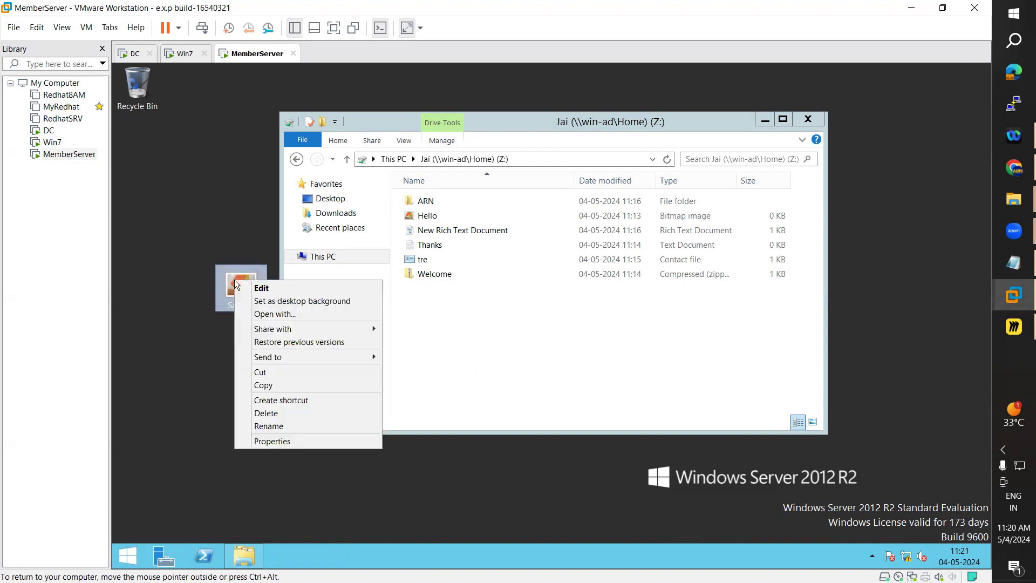
pyautogui.click(280, 385)
pyautogui.click(487, 366)
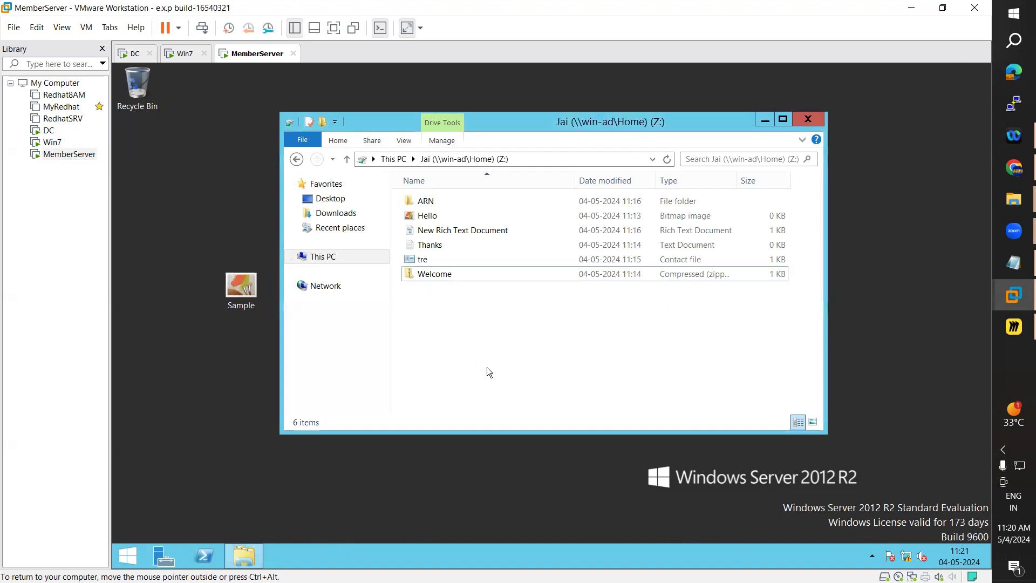
pyautogui.hotkey('ctrl', 'v')
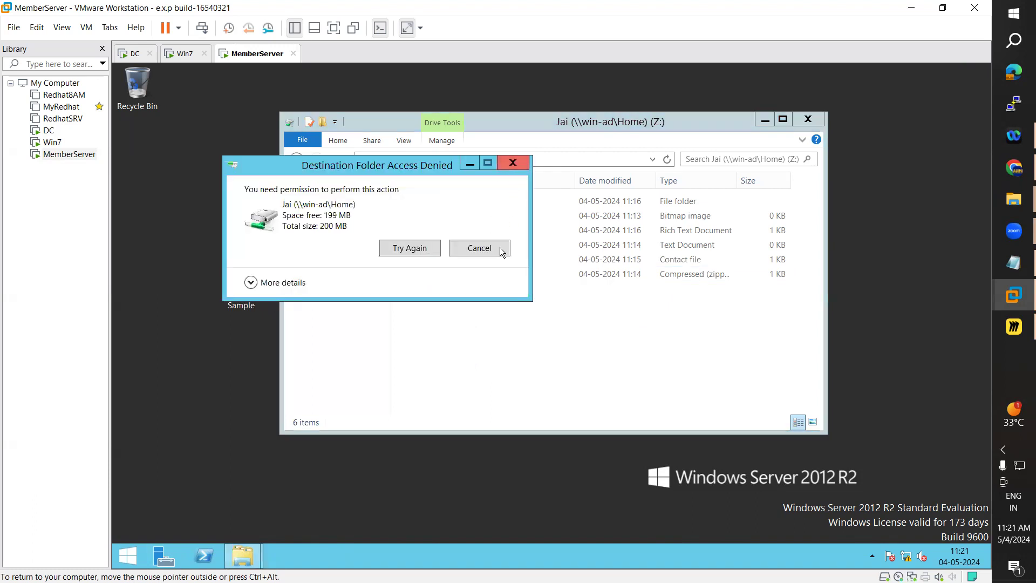
pyautogui.click(500, 247)
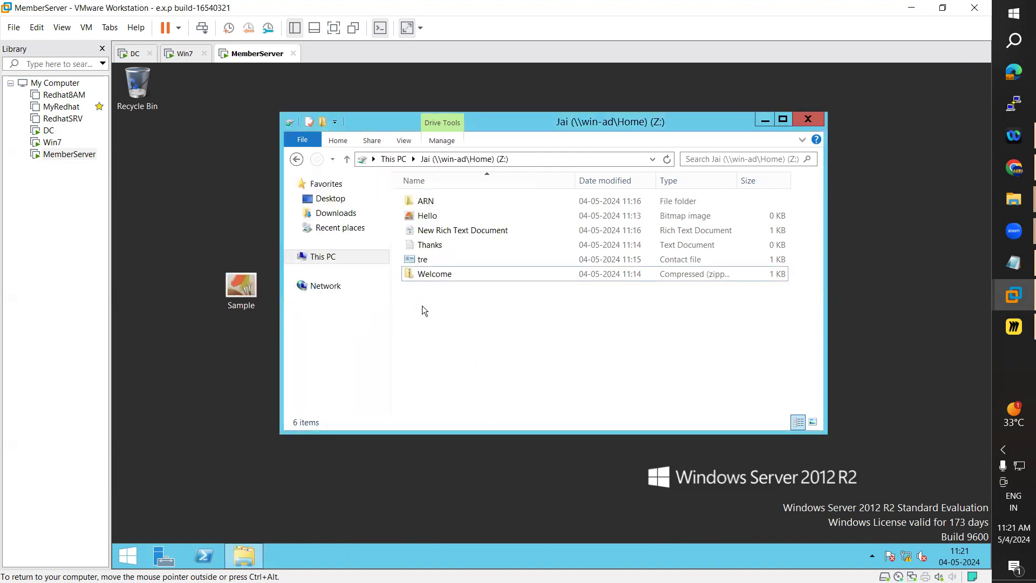
pyautogui.click(245, 280)
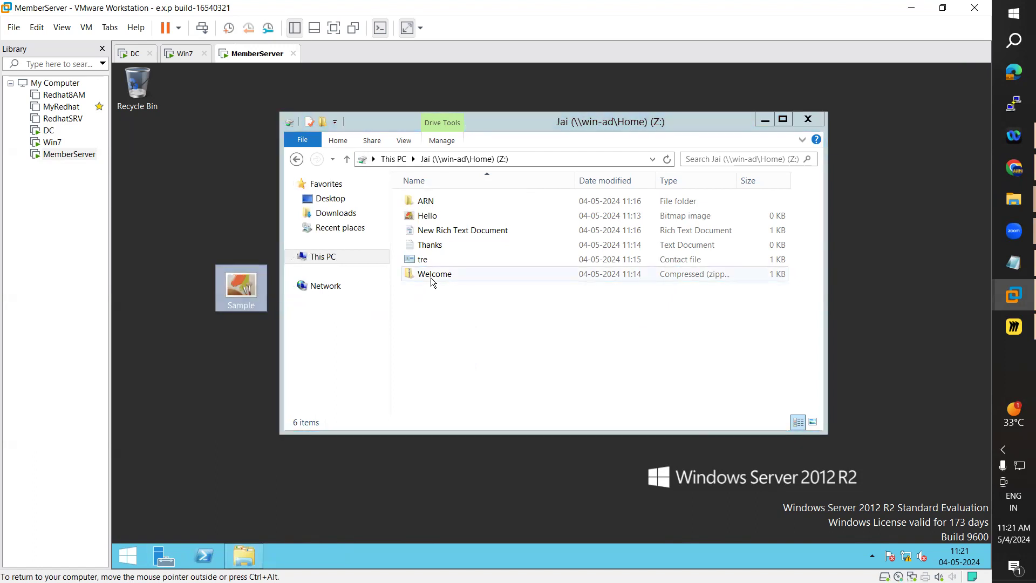
# Switch to the Win7 virtual machine, restore down its Z: drive window, and try to create a new bitmap image there.
pyautogui.click(183, 53)
pyautogui.click(366, 422)
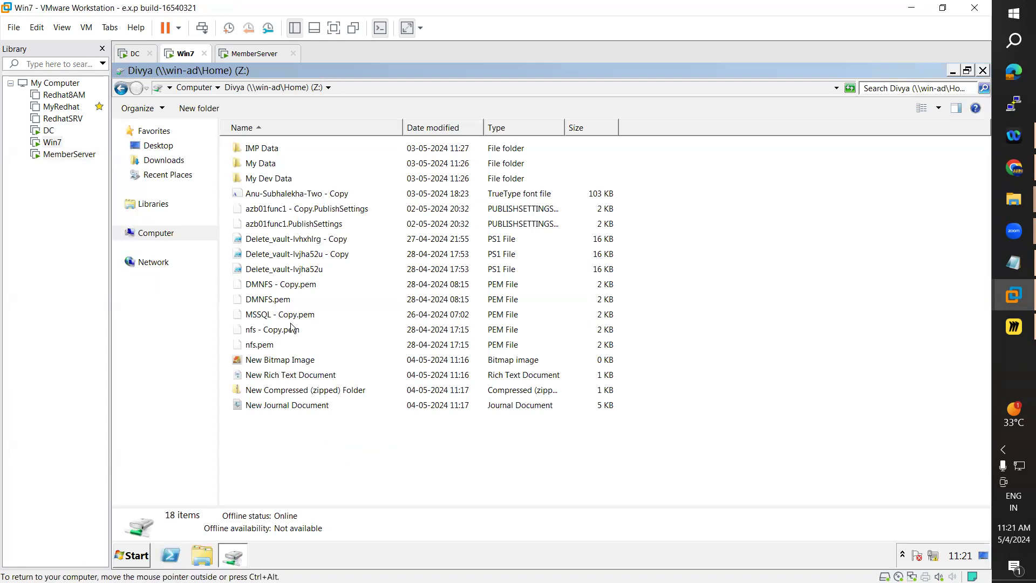
pyautogui.click(281, 393)
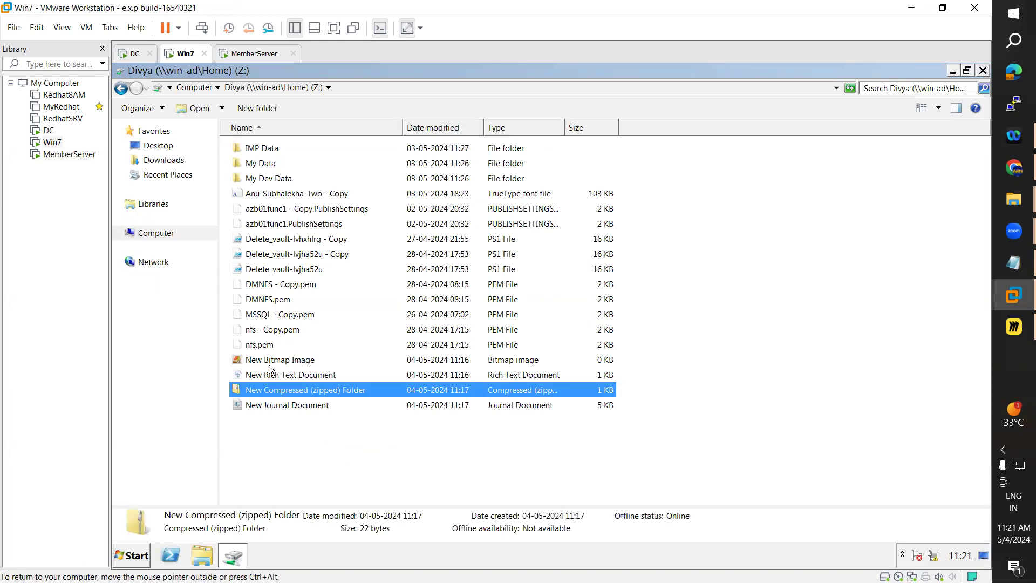
pyautogui.click(268, 363)
pyautogui.rightClick(348, 444)
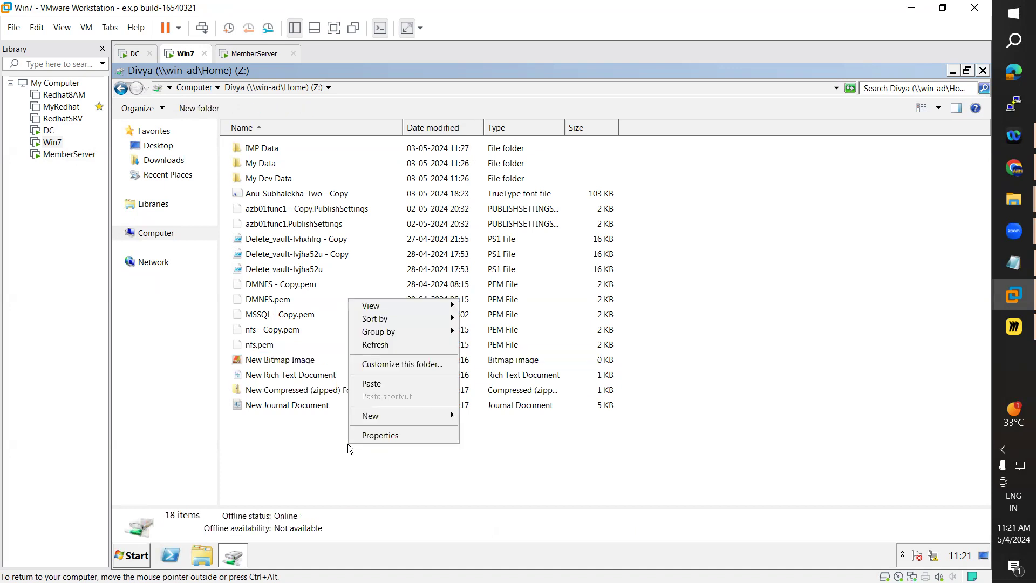
pyautogui.click(967, 70)
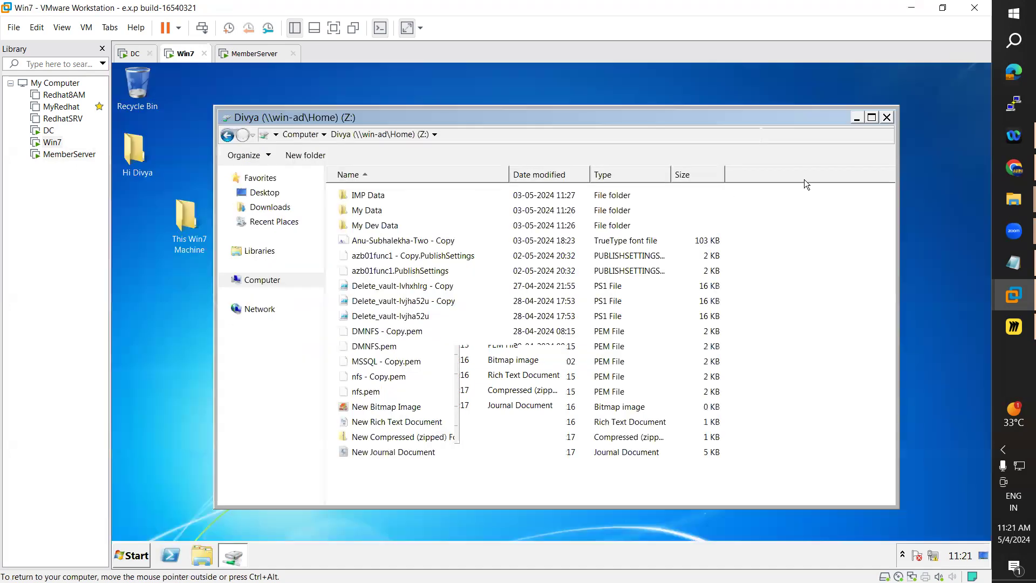
pyautogui.rightClick(763, 275)
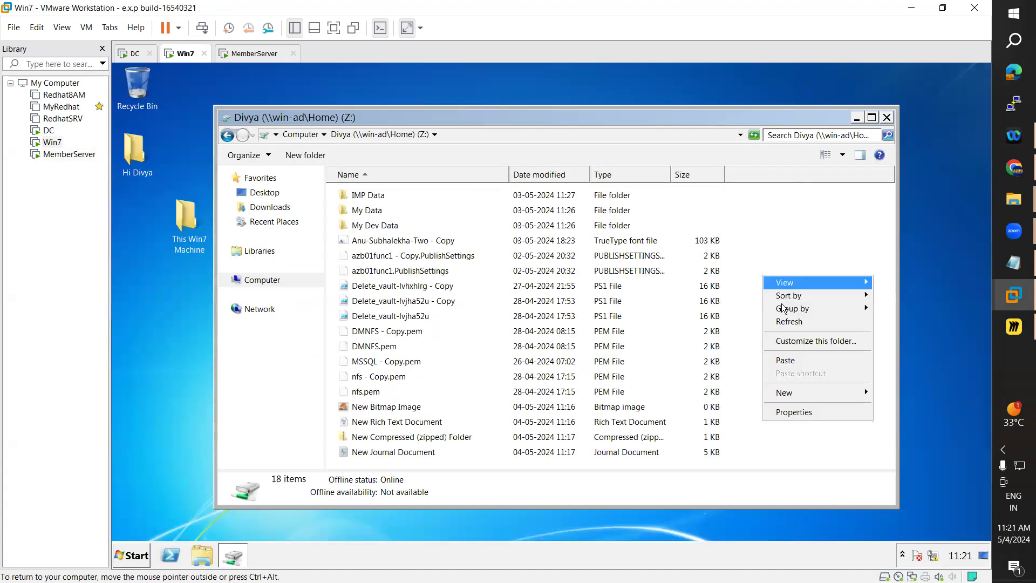
pyautogui.moveTo(793, 392)
pyautogui.click(663, 424)
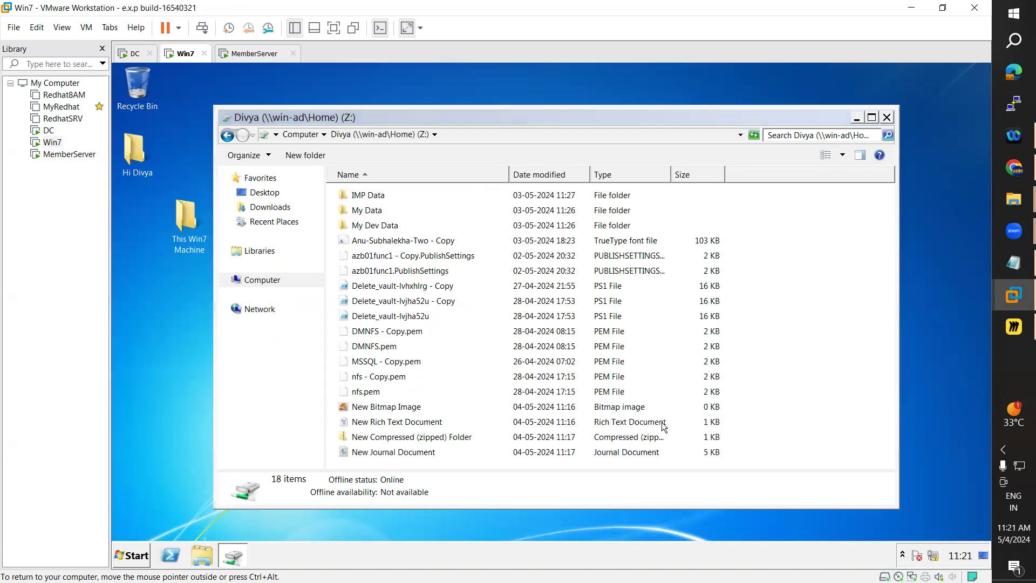
pyautogui.click(678, 356)
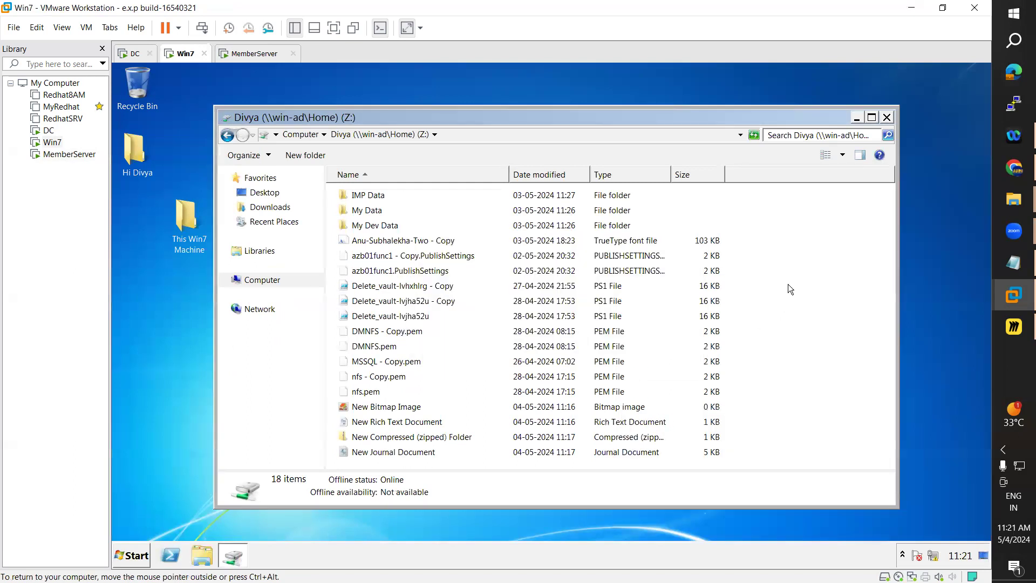
# Try to create a new compressed (zipped) folder in the Z: home drive on Win7.
pyautogui.rightClick(788, 285)
pyautogui.moveTo(825, 408)
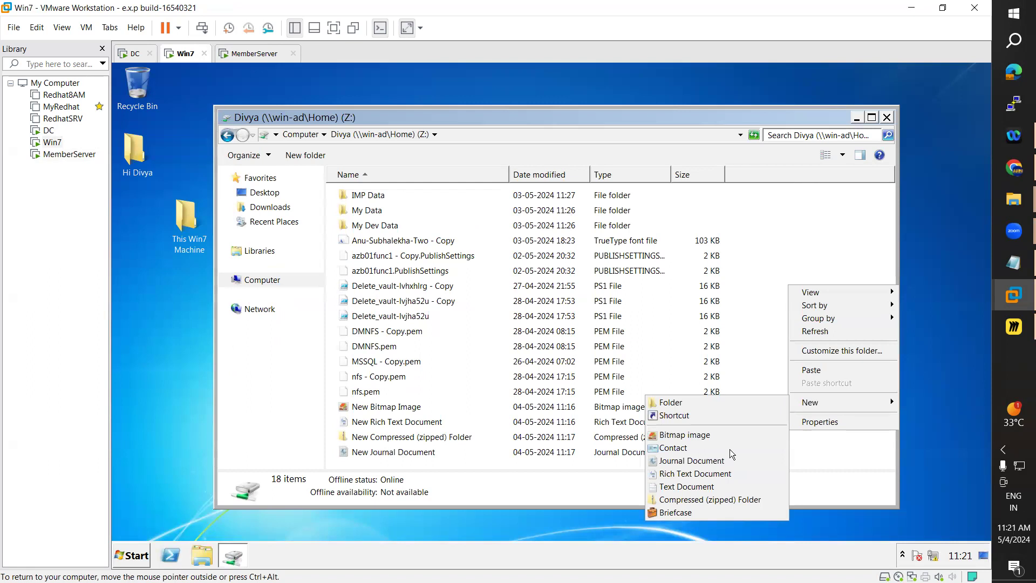
pyautogui.click(683, 499)
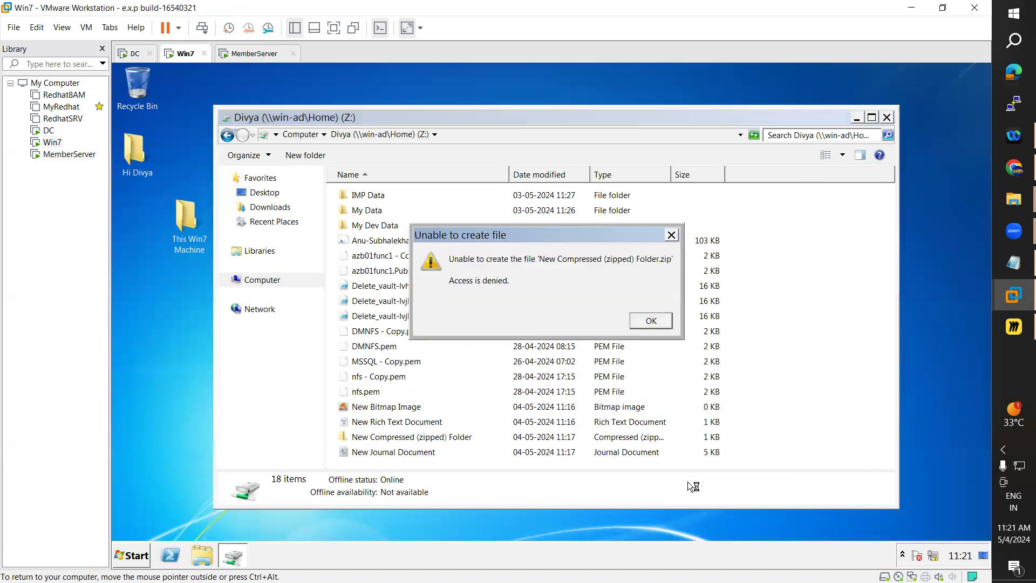
pyautogui.click(662, 323)
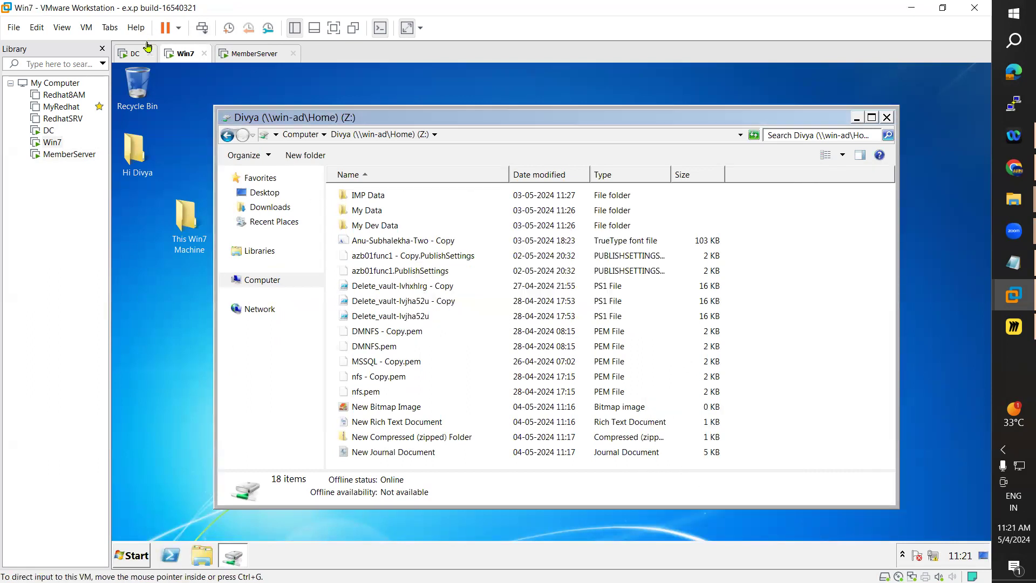
# Switch to the DC virtual machine and review the blocked file groups in the D:\Home file screen's properties.
pyautogui.click(134, 53)
pyautogui.click(300, 170)
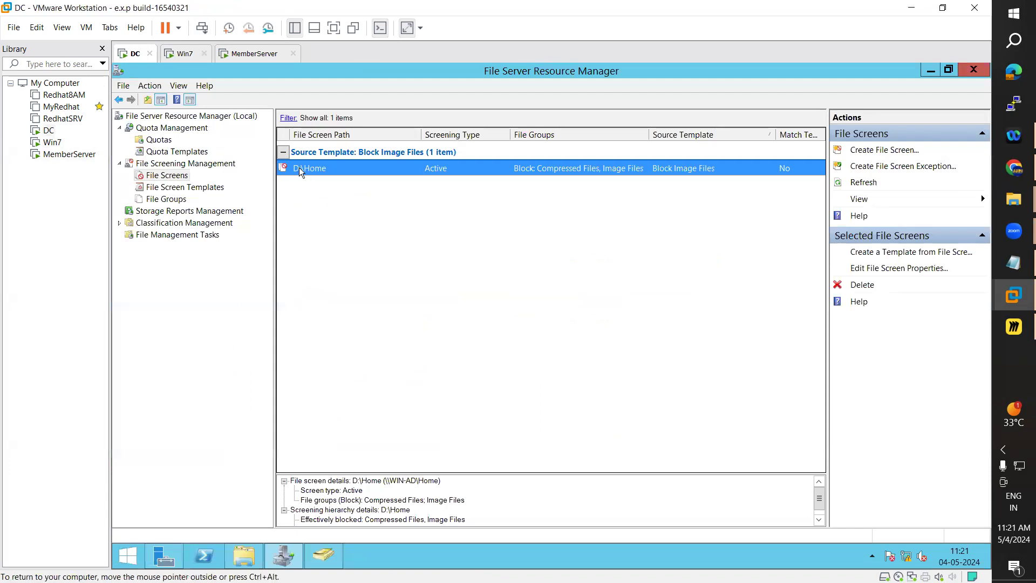
pyautogui.rightClick(299, 167)
pyautogui.click(321, 187)
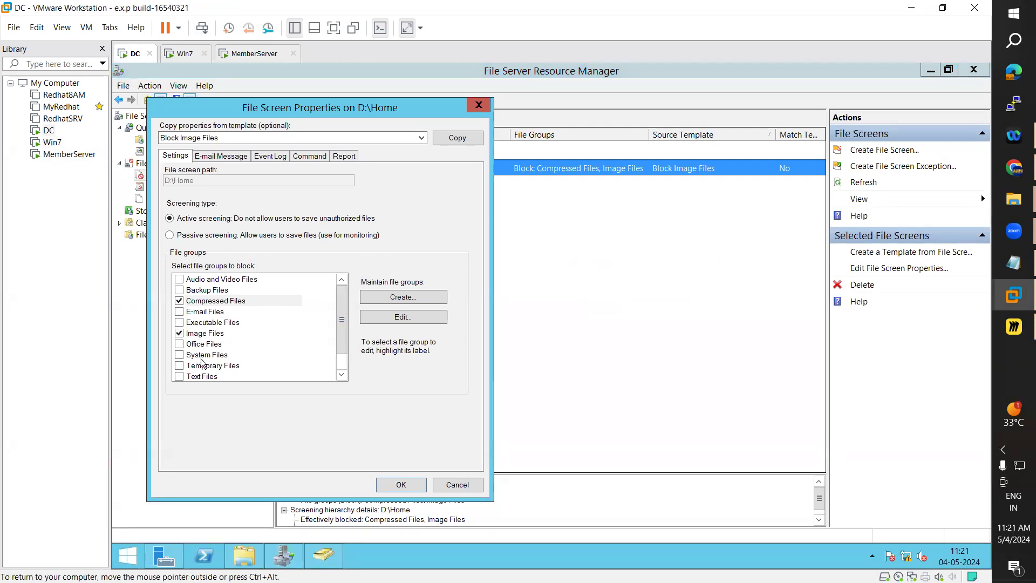
pyautogui.click(344, 359)
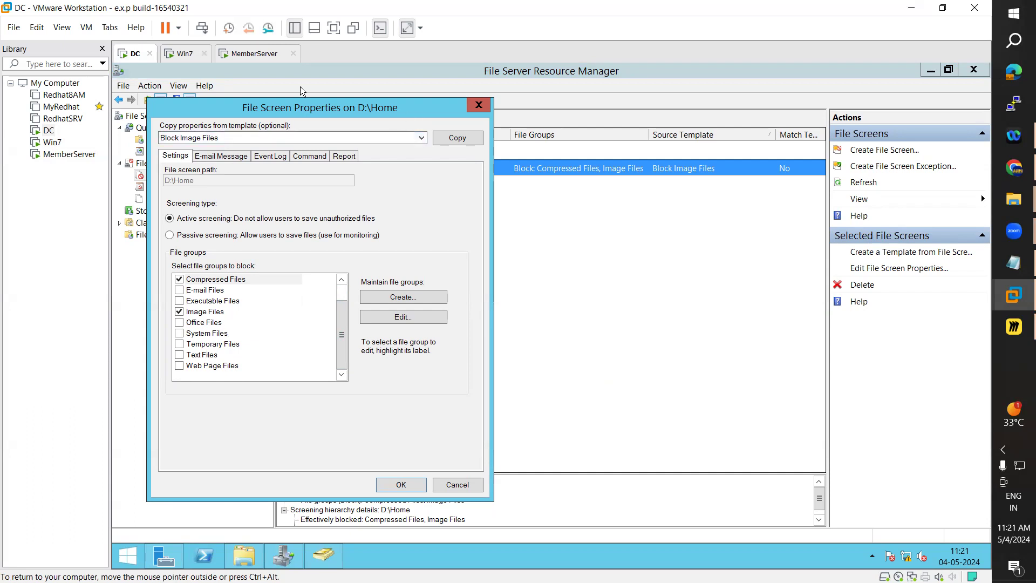
# Switch to the Win7 virtual machine and create a text document named Hellllo in its Z: home drive.
pyautogui.click(182, 54)
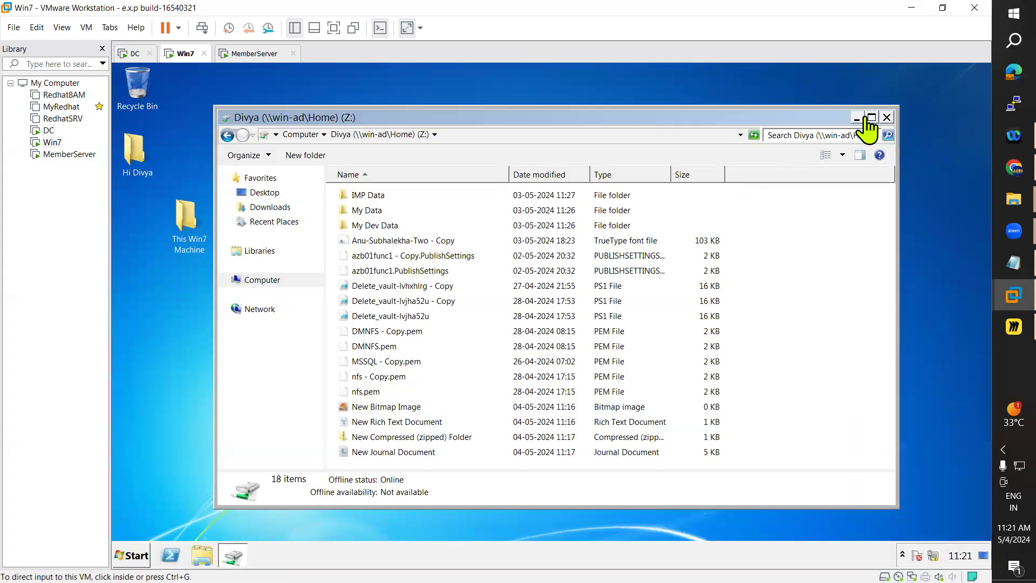
pyautogui.rightClick(807, 270)
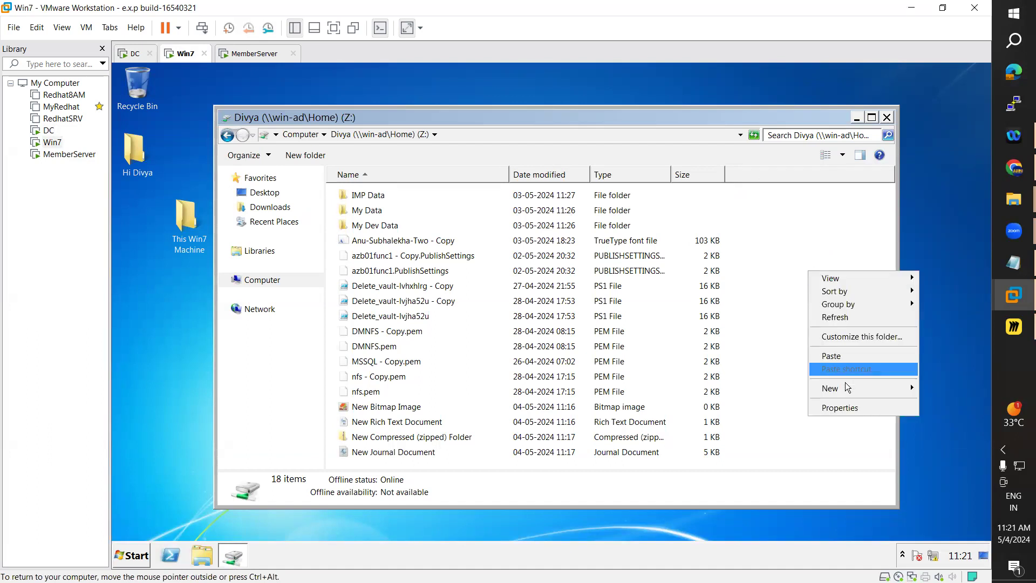
pyautogui.moveTo(843, 390)
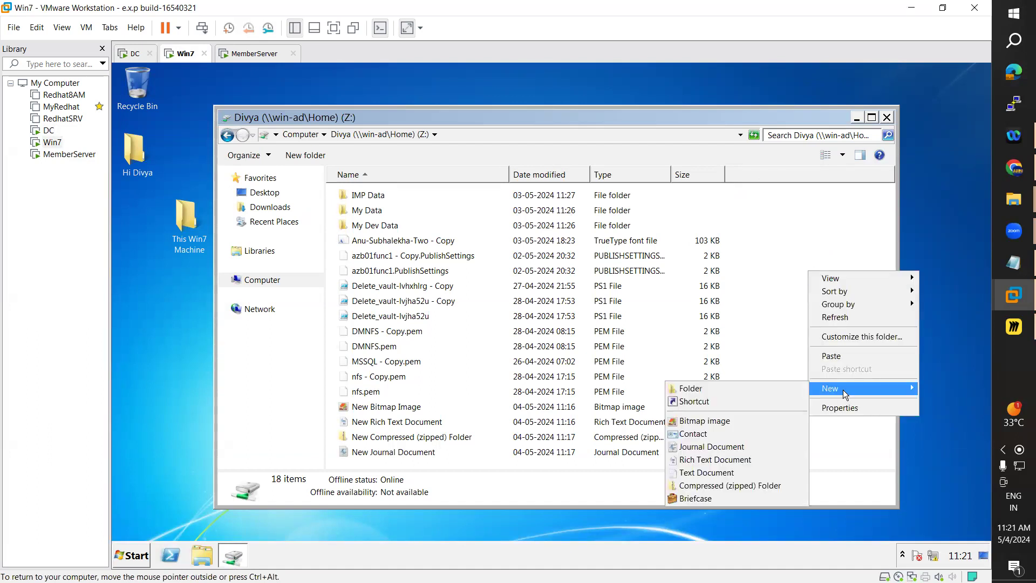
pyautogui.click(715, 472)
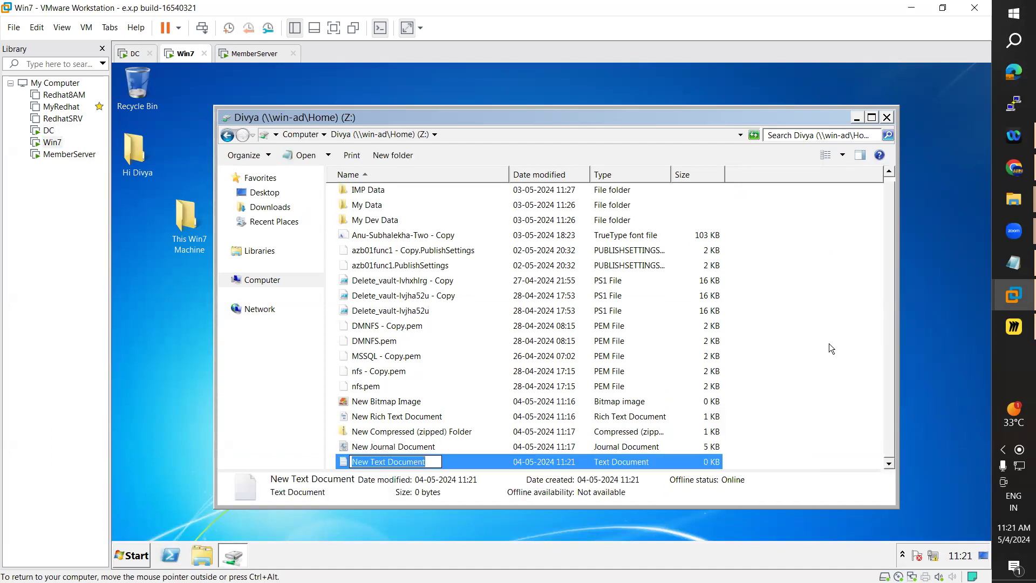
pyautogui.write('Hel')
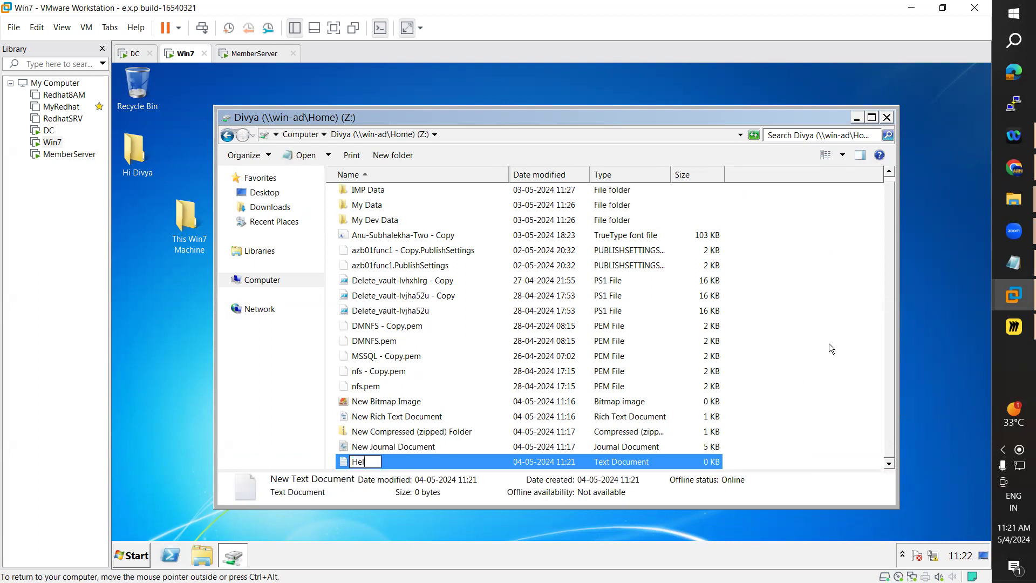
pyautogui.write('lllo')
pyautogui.press('Return')
# Switch to the MemberServer virtual machine and create a text document named hiiiiiiiii in its Z: home drive.
pyautogui.click(252, 54)
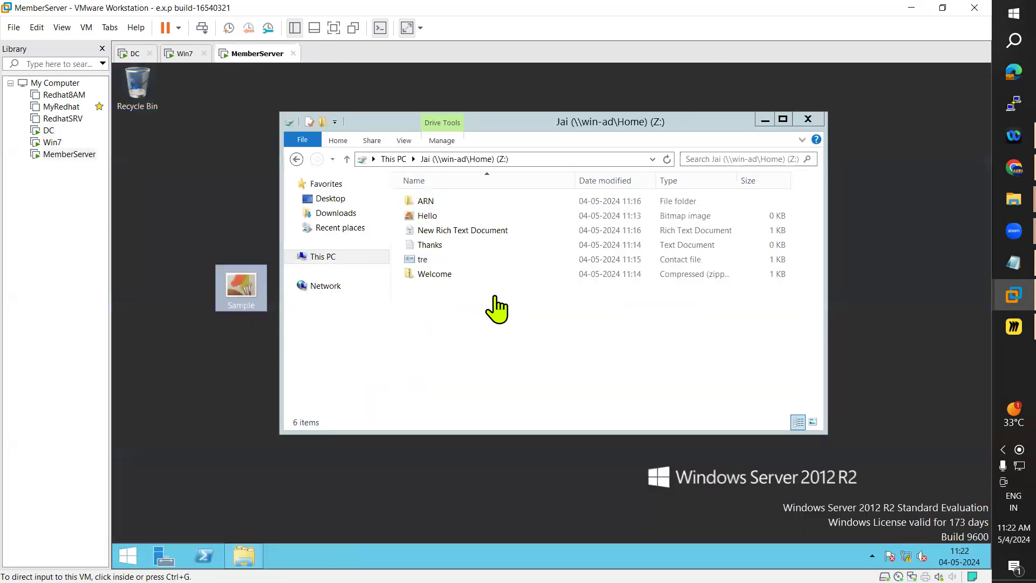
pyautogui.rightClick(473, 324)
pyautogui.moveTo(549, 443)
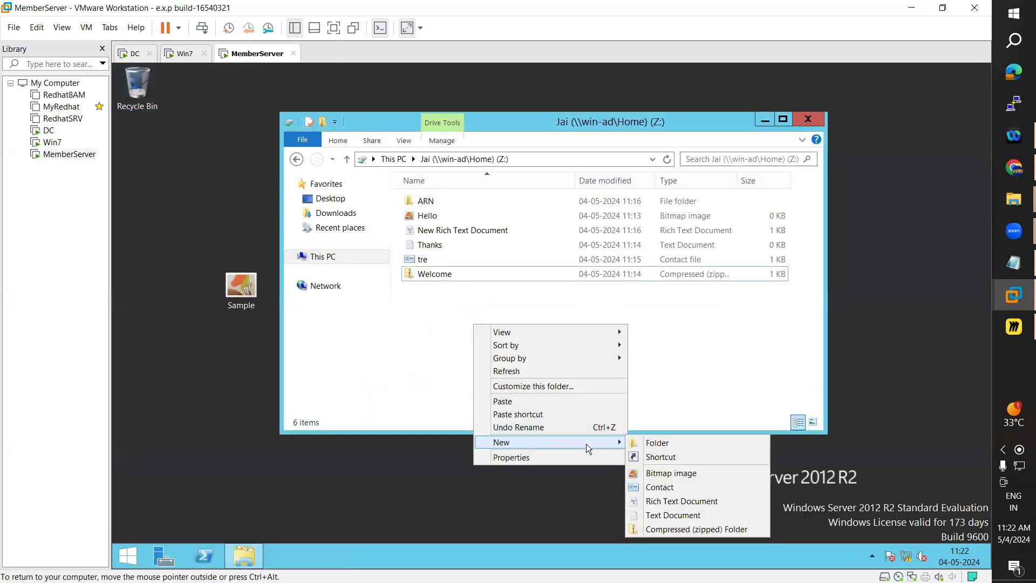
pyautogui.click(669, 516)
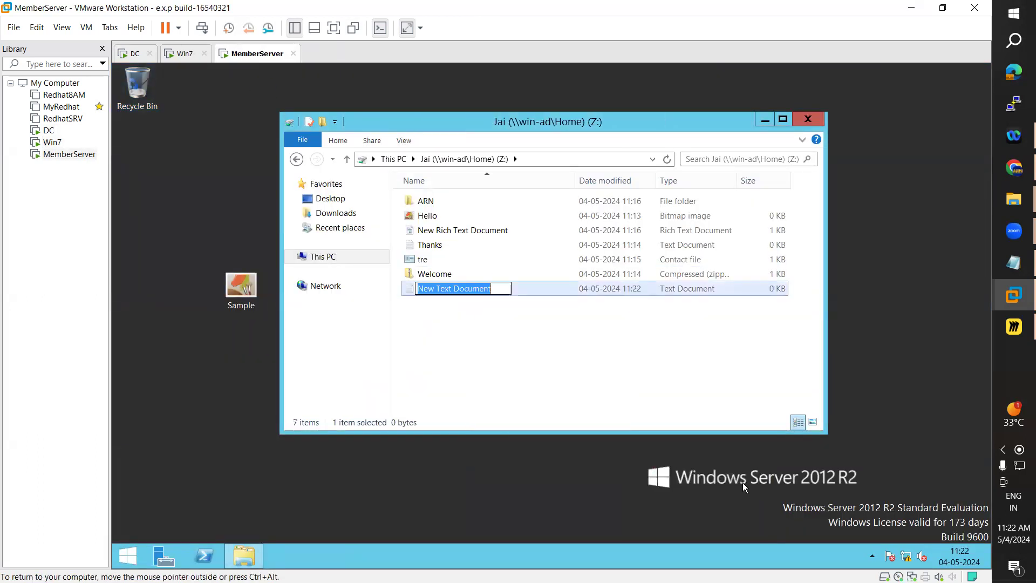
pyautogui.write('hiiiiiiiii')
pyautogui.press('Return')
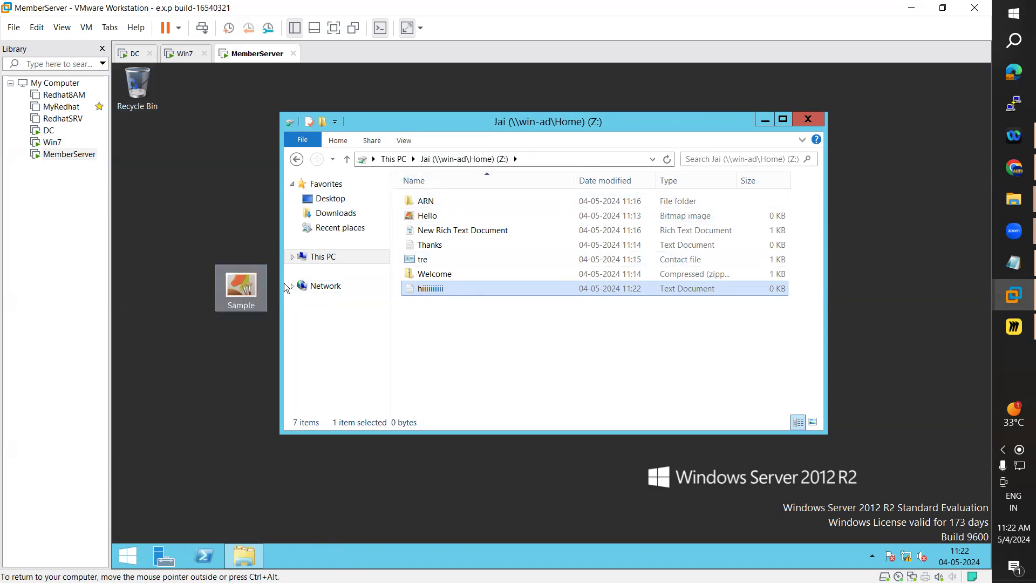
# Create a text document named Index on the MemberServer desktop.
pyautogui.rightClick(169, 202)
pyautogui.moveTo(210, 293)
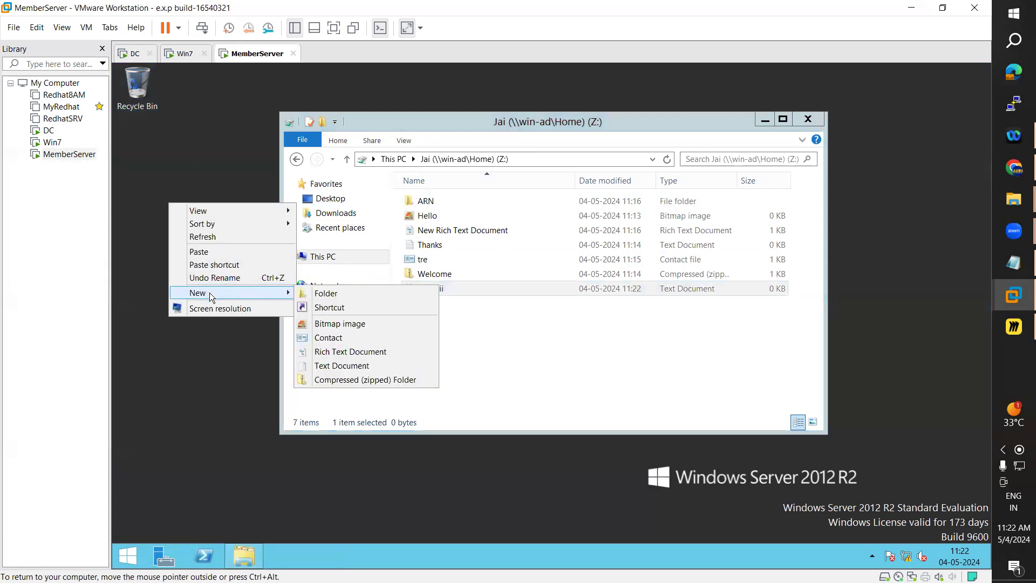
pyautogui.click(332, 366)
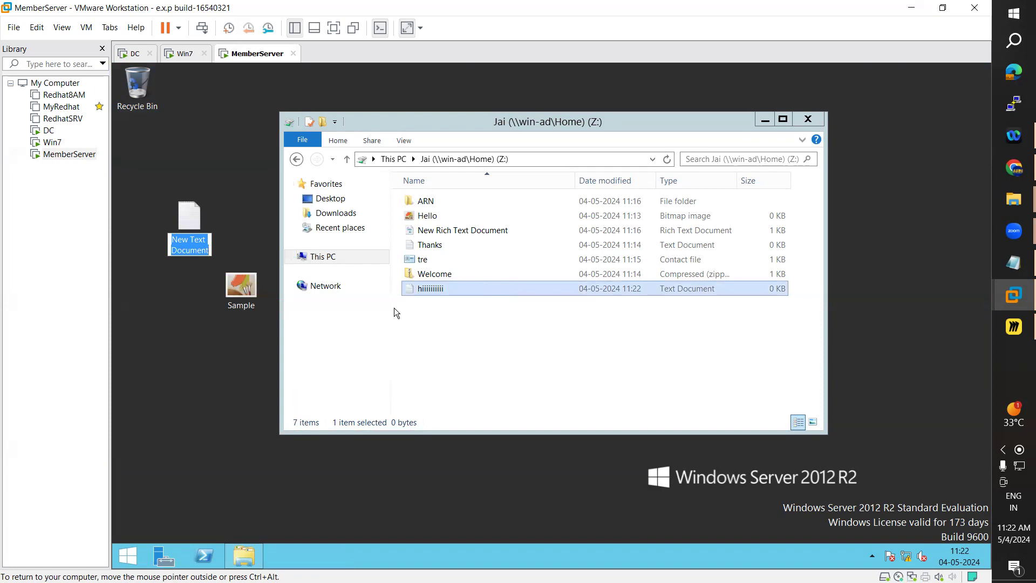
pyautogui.write('Index')
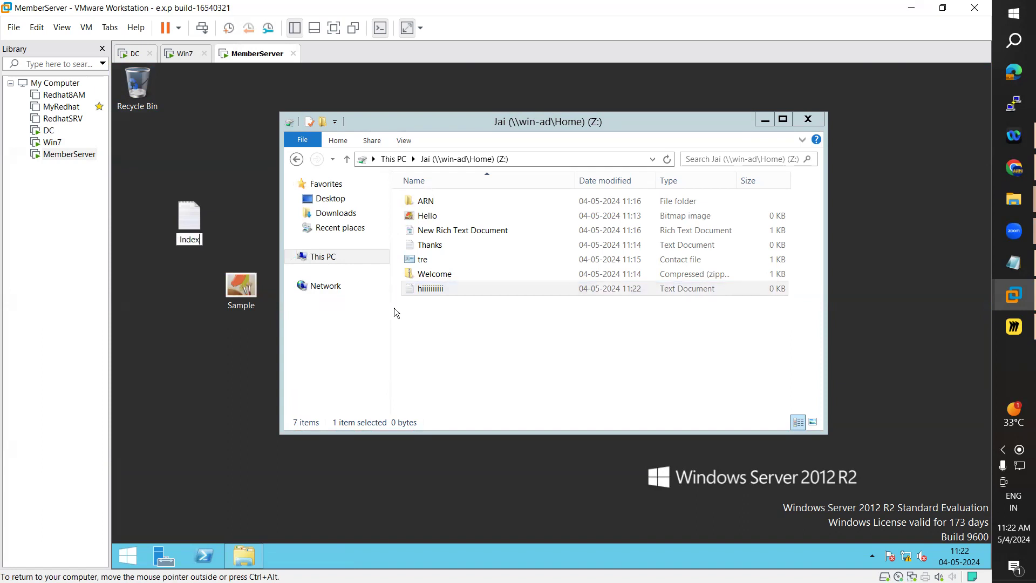
pyautogui.press('Return')
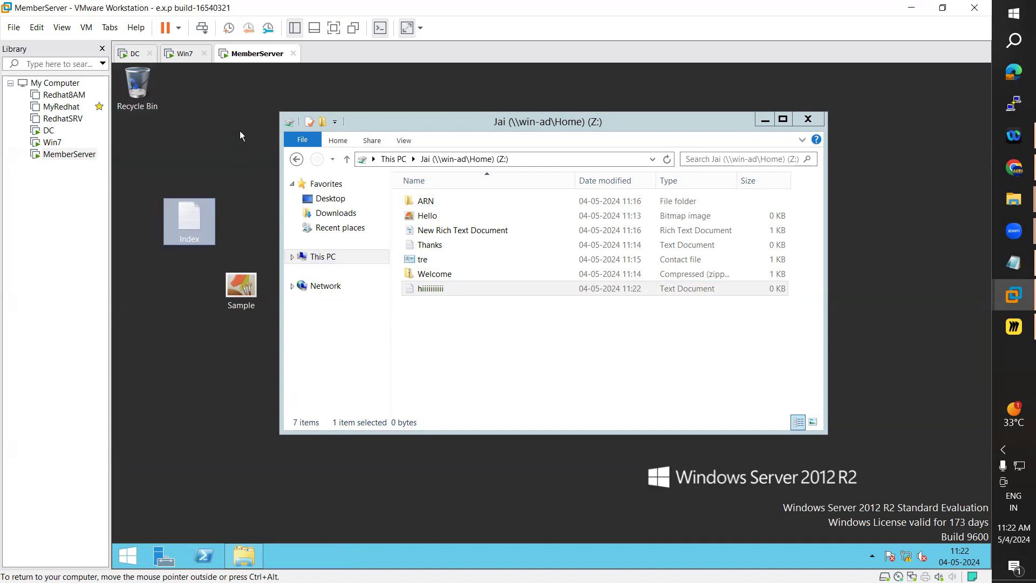
# Open the Desktop folder in File Explorer and turn on the display of file name extensions.
pyautogui.click(327, 199)
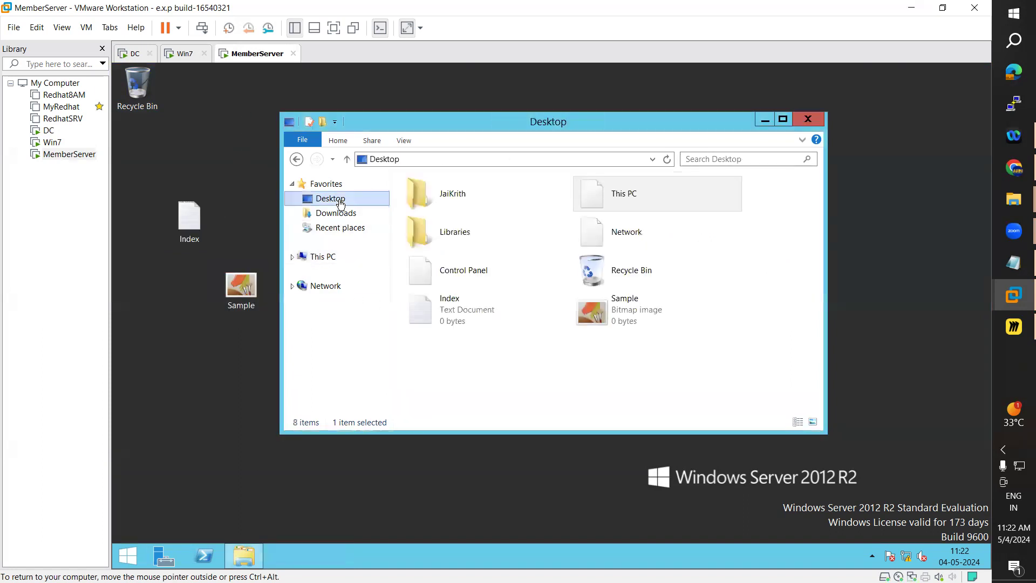
pyautogui.click(463, 310)
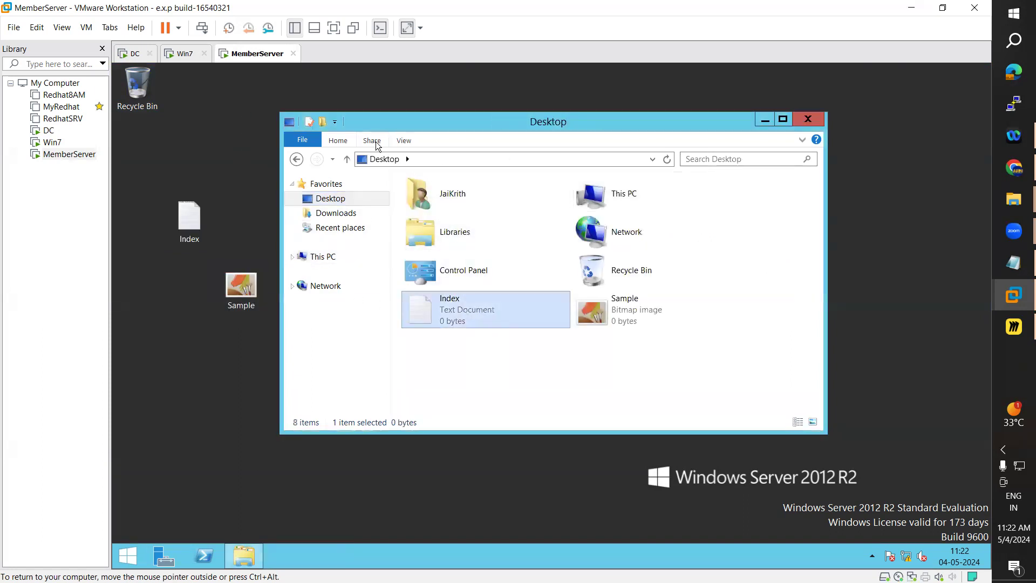
pyautogui.doubleClick(411, 140)
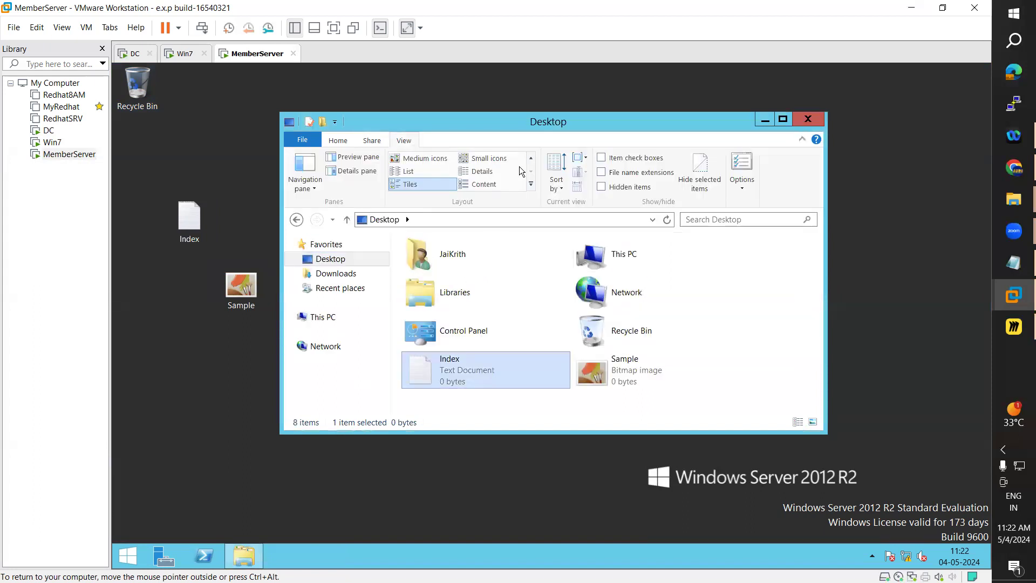
pyautogui.click(609, 174)
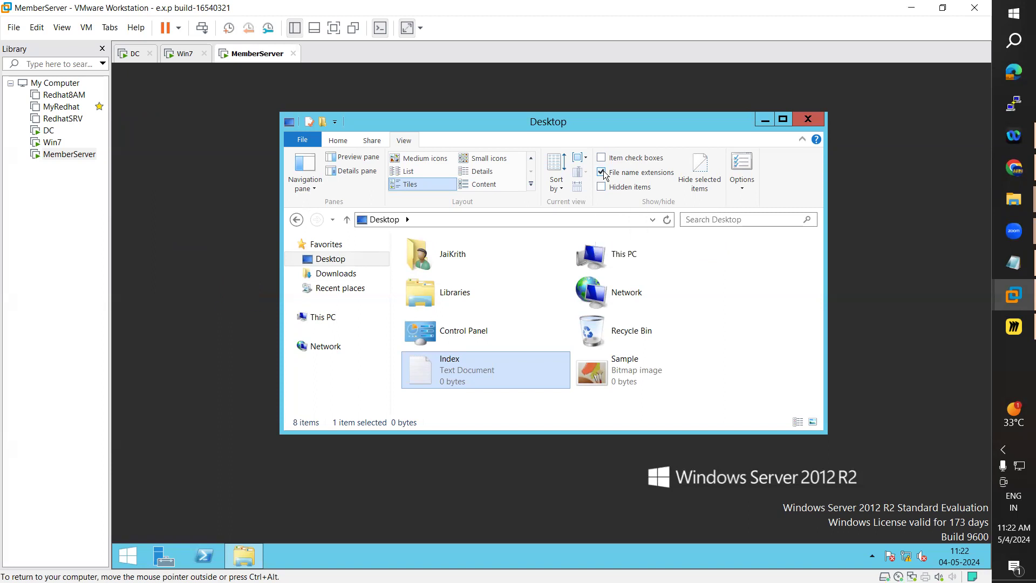
# Rename the Index text document in the Desktop folder to Index.html, accepting the extension change.
pyautogui.click(469, 361)
pyautogui.click(487, 354)
pyautogui.press('BackSpace')
pyautogui.press('BackSpace')
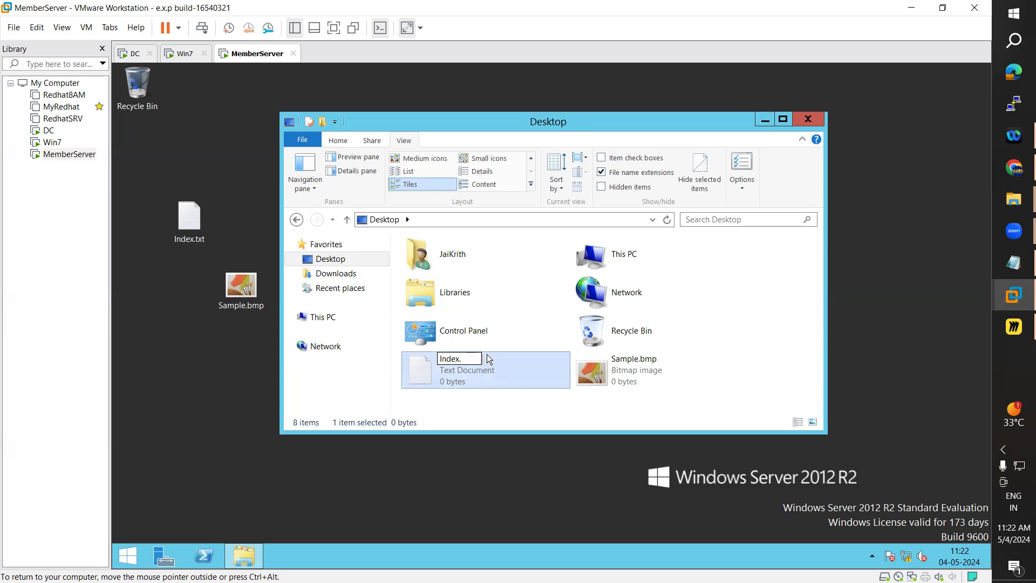
pyautogui.write('html')
pyautogui.press('Return')
pyautogui.press('Return')
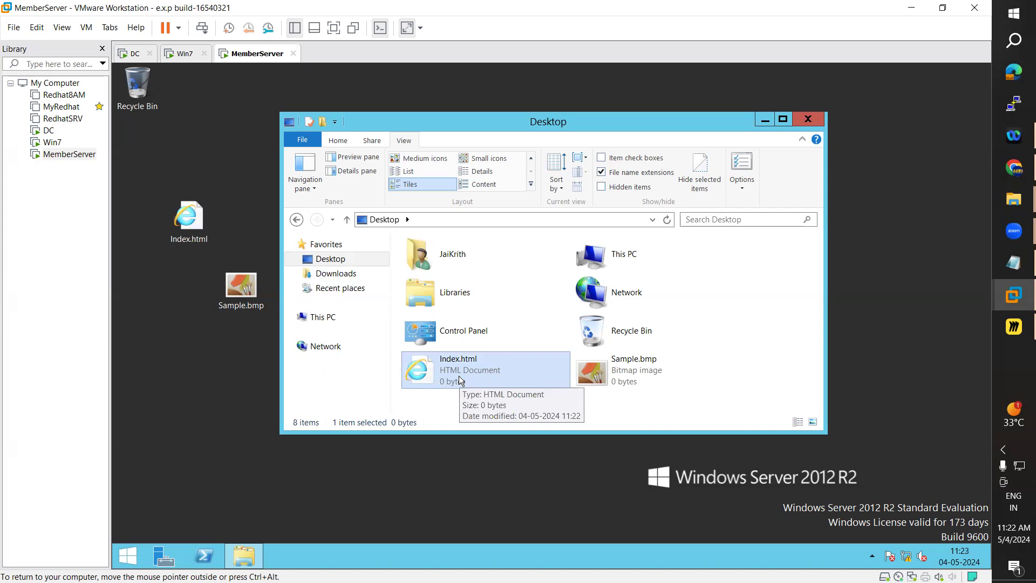
# Check the D:\Home file screen's blocked groups on DC and the Z: drive on Win7, ending on MemberServer.
pyautogui.click(135, 53)
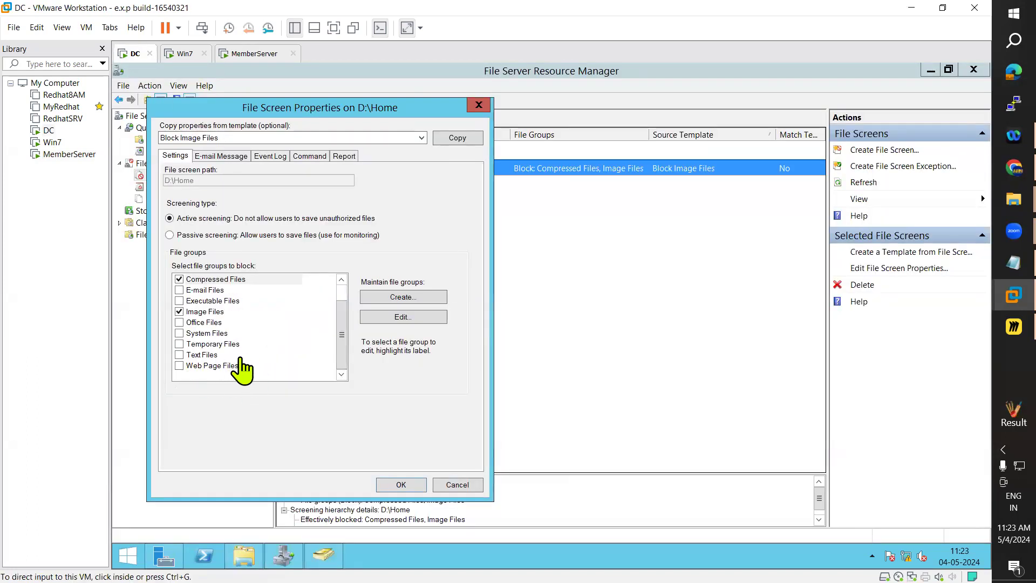
pyautogui.click(184, 54)
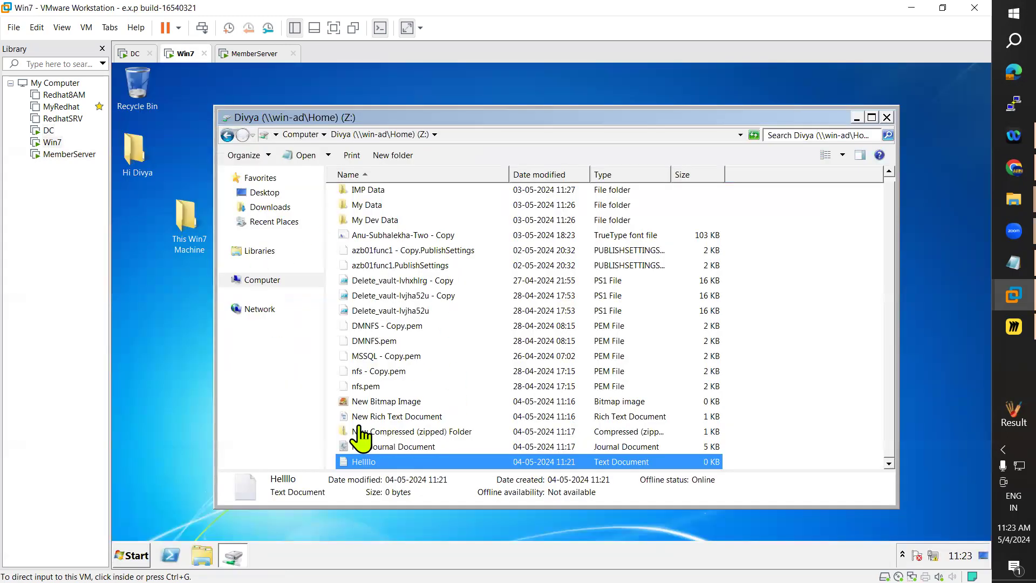
pyautogui.click(251, 54)
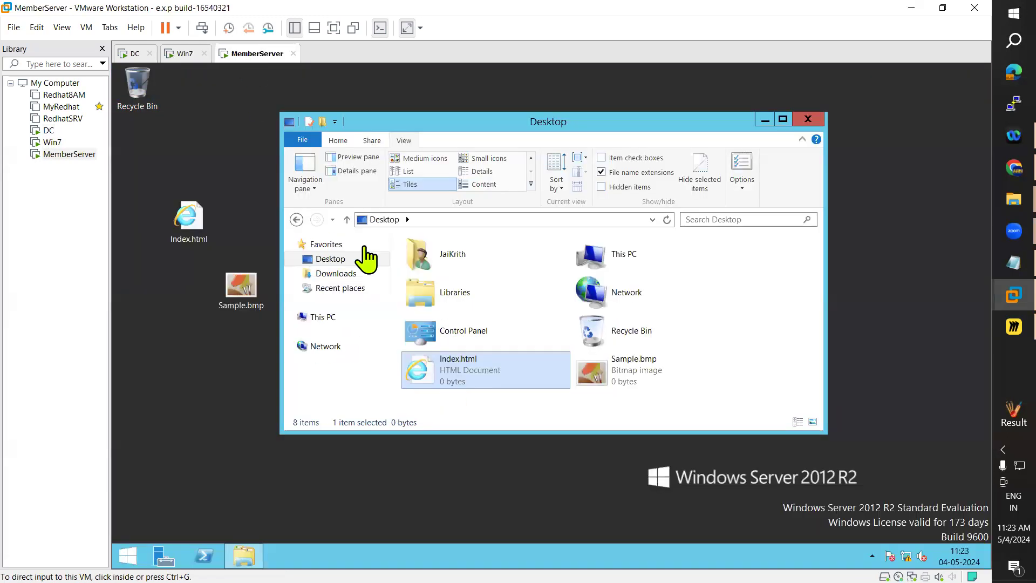
# Copy Index.html from the Desktop folder into the Z: home drive on MemberServer.
pyautogui.rightClick(436, 369)
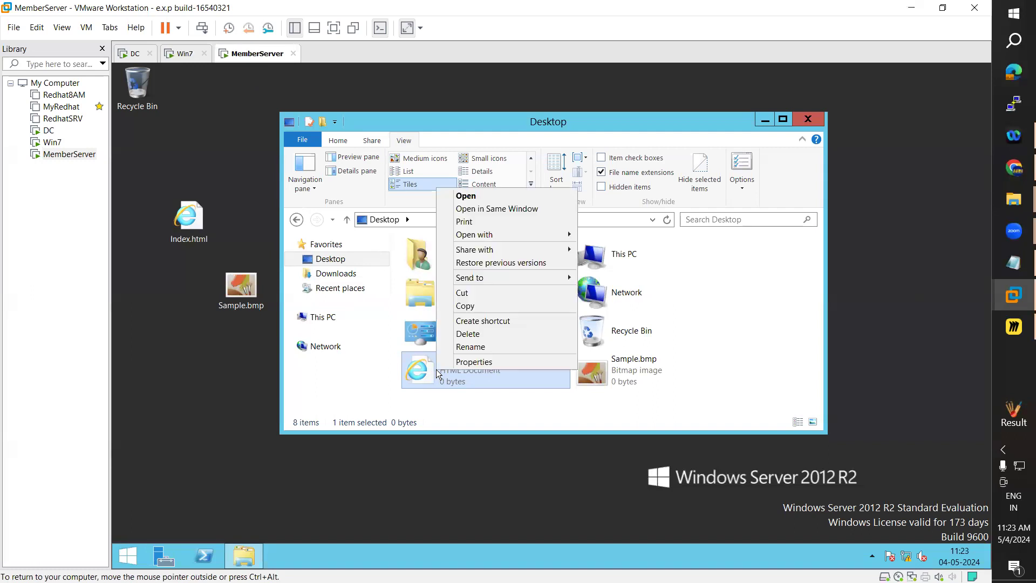
pyautogui.click(464, 305)
pyautogui.click(324, 318)
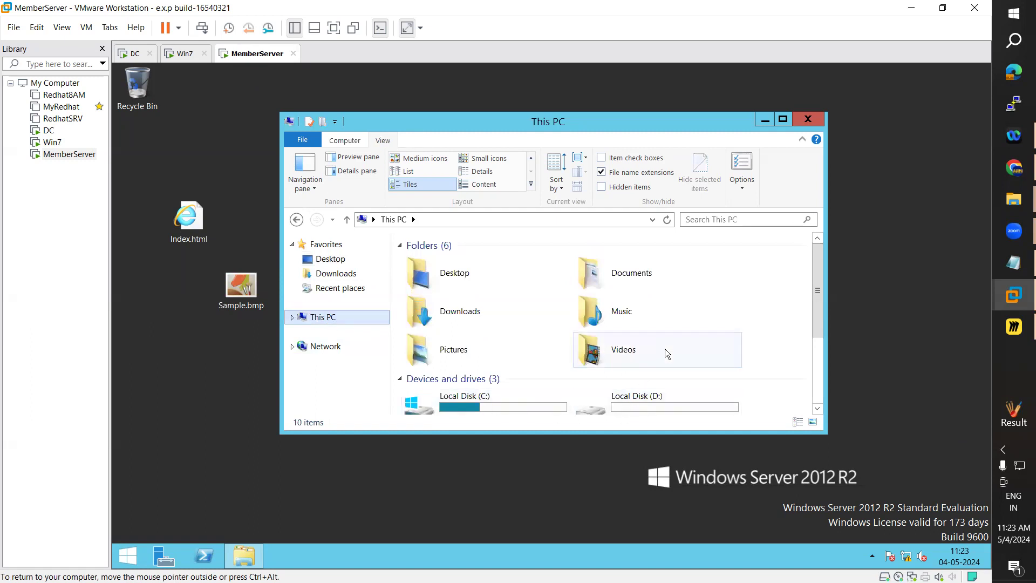
pyautogui.moveTo(816, 326); pyautogui.dragTo(803, 402)
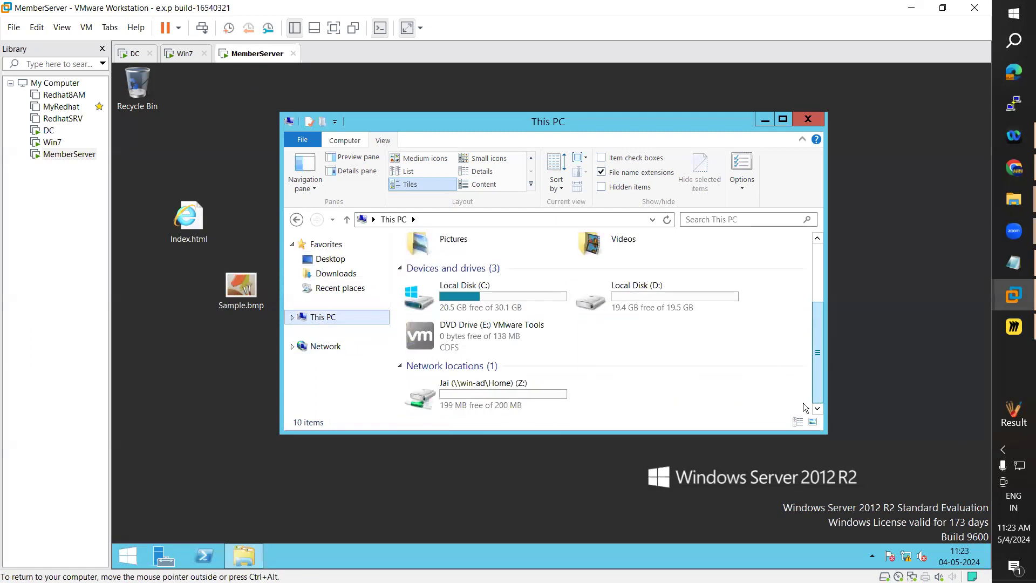
pyautogui.doubleClick(446, 392)
pyautogui.rightClick(457, 379)
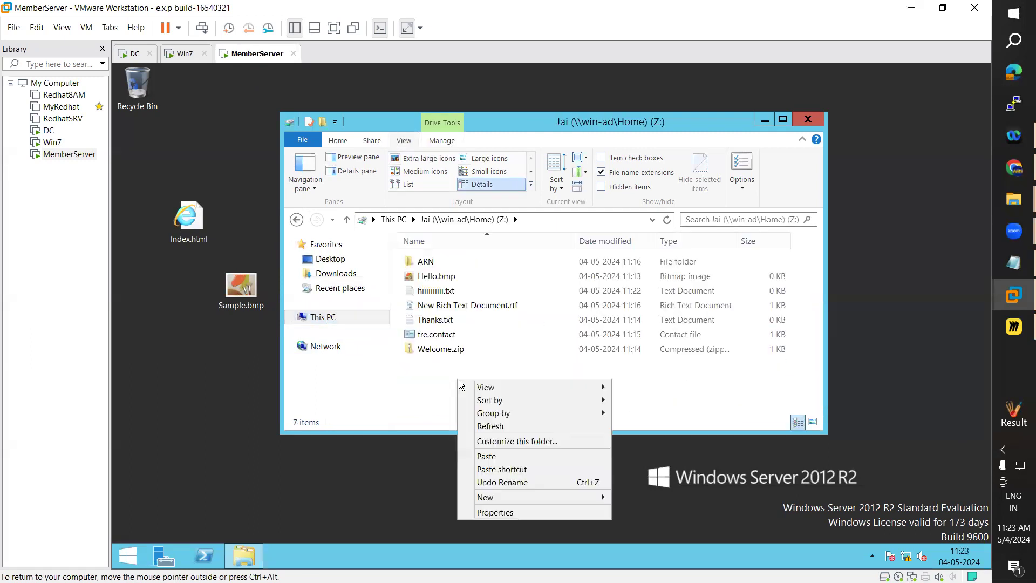
pyautogui.click(496, 453)
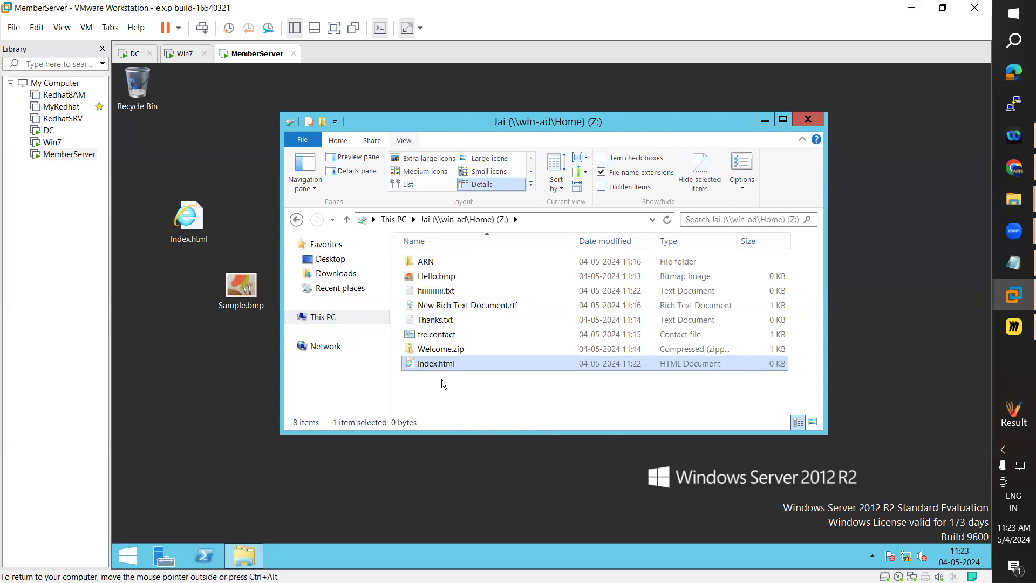
# Switch to the DC virtual machine and add Web Page Files to the D:\Home file screen's blocked groups, continuing without an SMTP server.
pyautogui.click(135, 53)
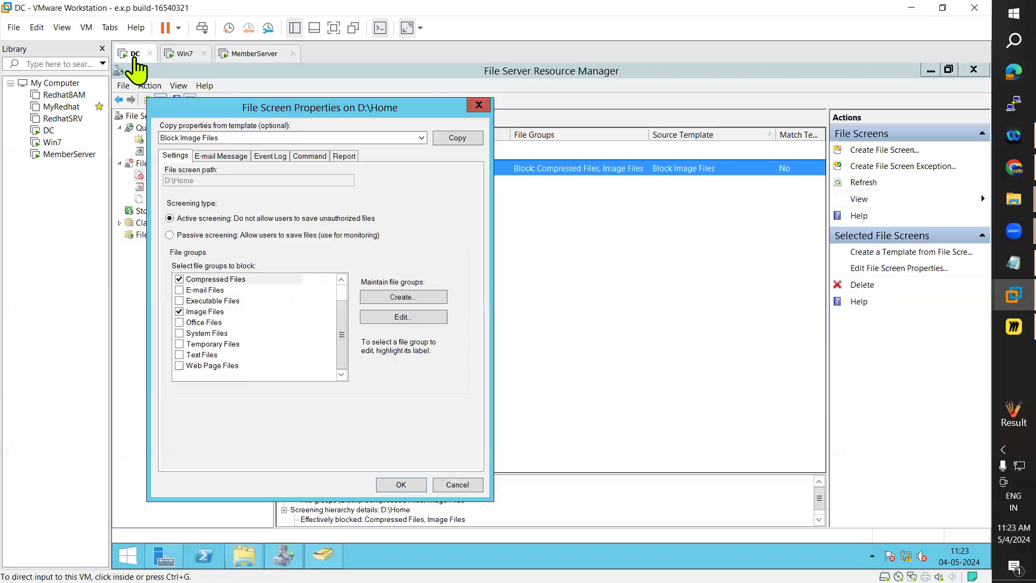
pyautogui.click(179, 366)
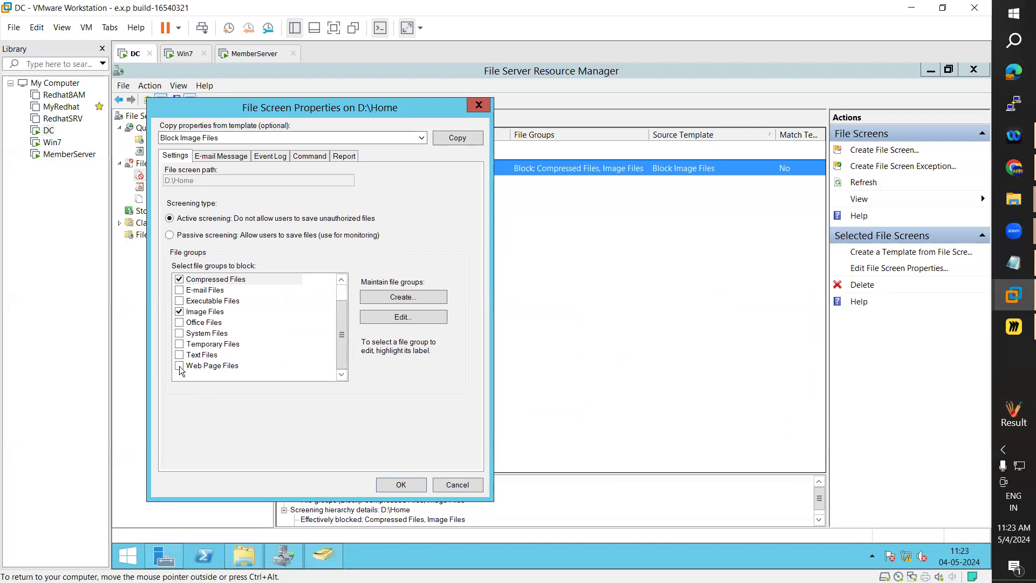
pyautogui.click(409, 484)
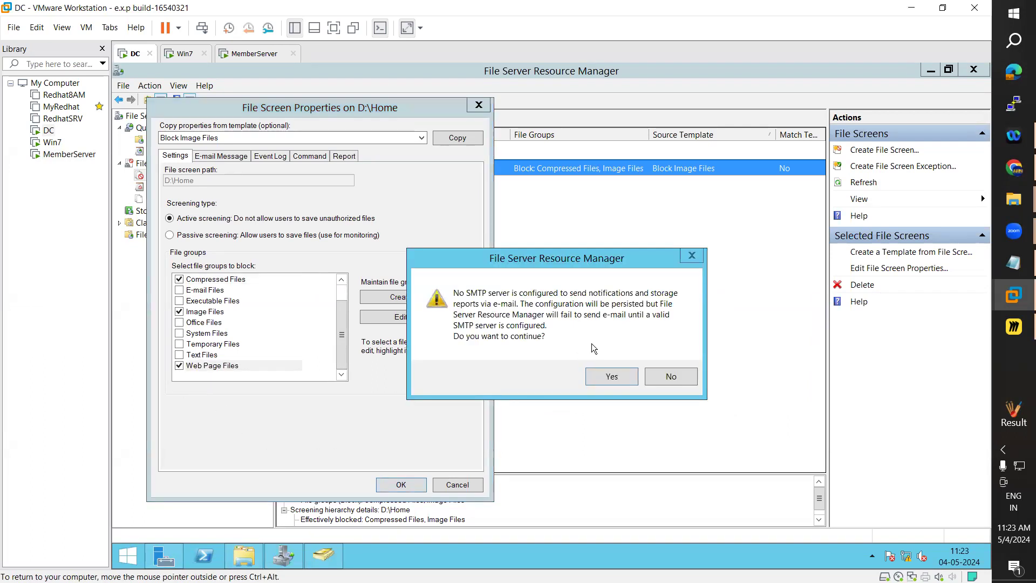
pyautogui.click(603, 375)
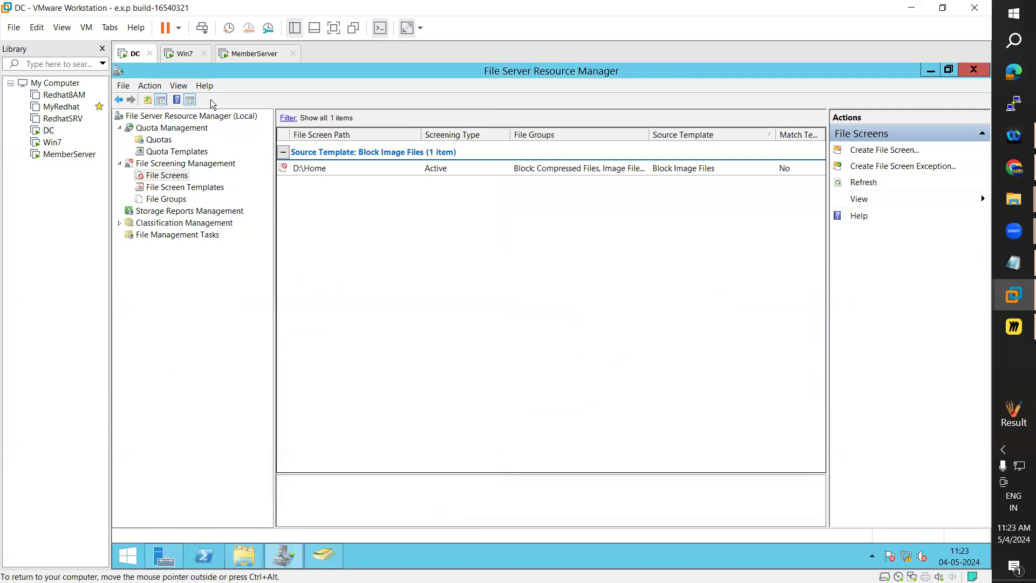
# Switch to the Win7 virtual machine and refresh its Z: home drive.
pyautogui.click(184, 54)
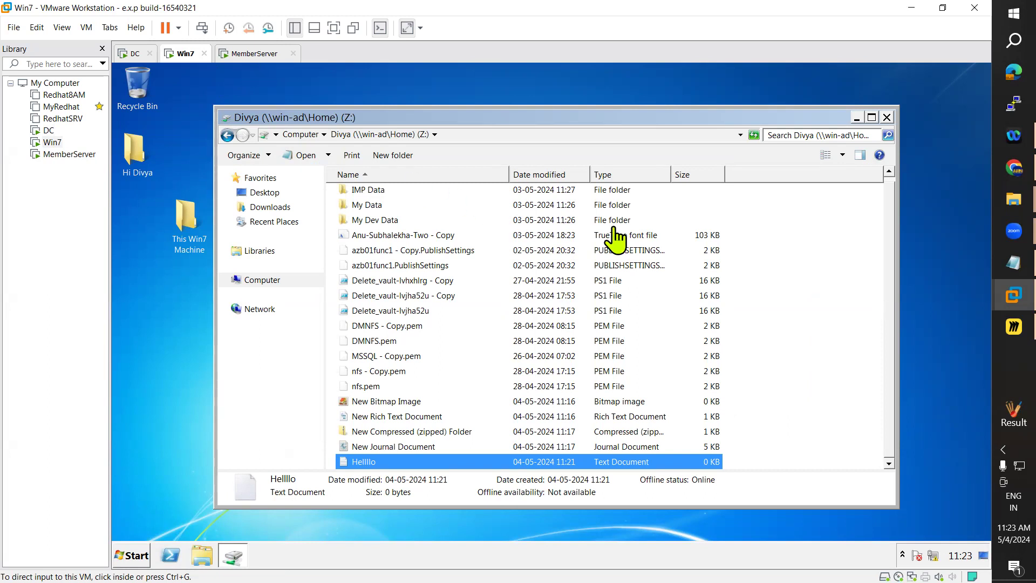
pyautogui.click(754, 136)
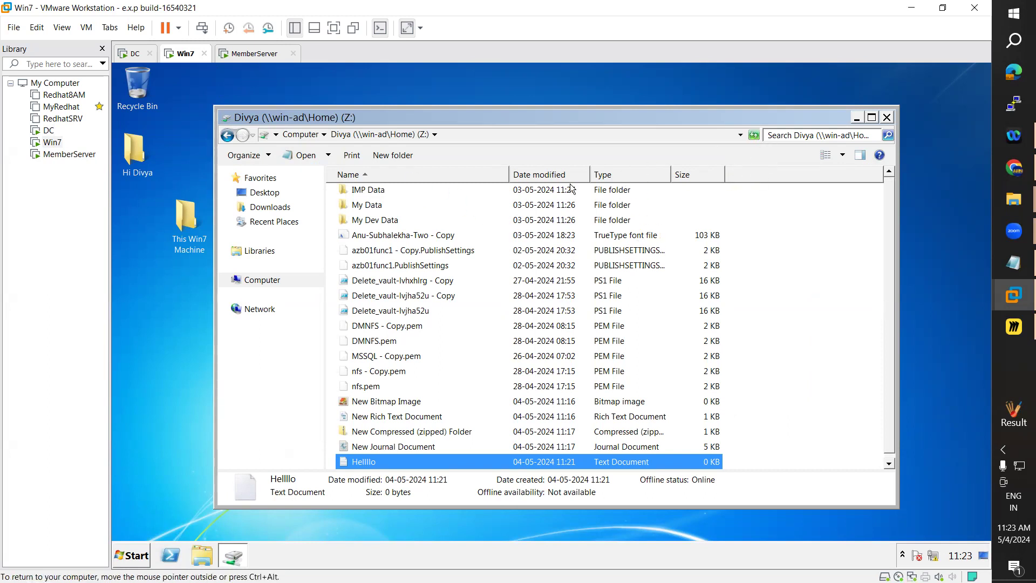
pyautogui.moveTo(537, 117); pyautogui.dragTo(603, 75)
# Switch to the MemberServer virtual machine and rename Index.html on the desktop to Index1.html.
pyautogui.click(257, 57)
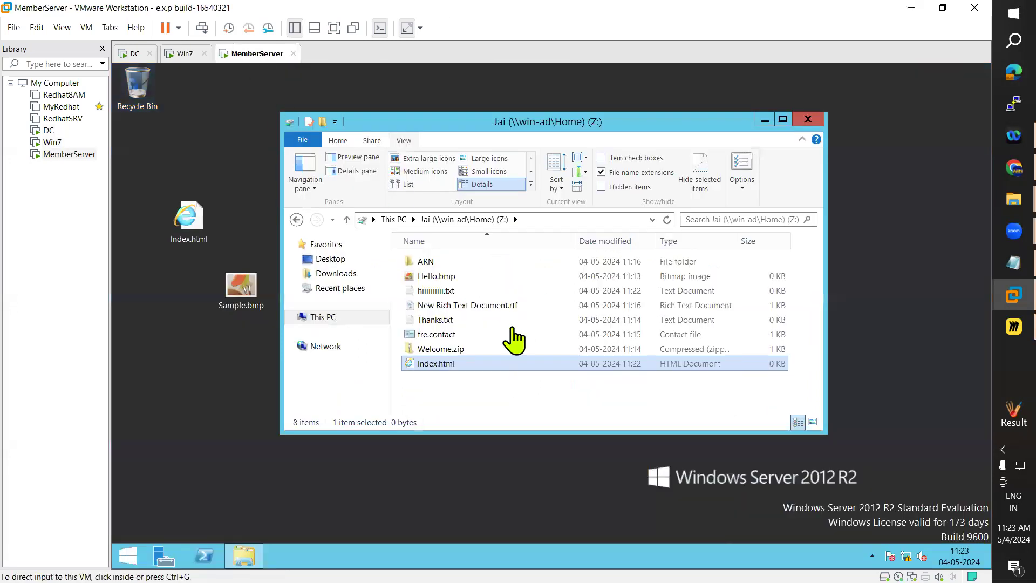
pyautogui.press('F2')
pyautogui.click(186, 224)
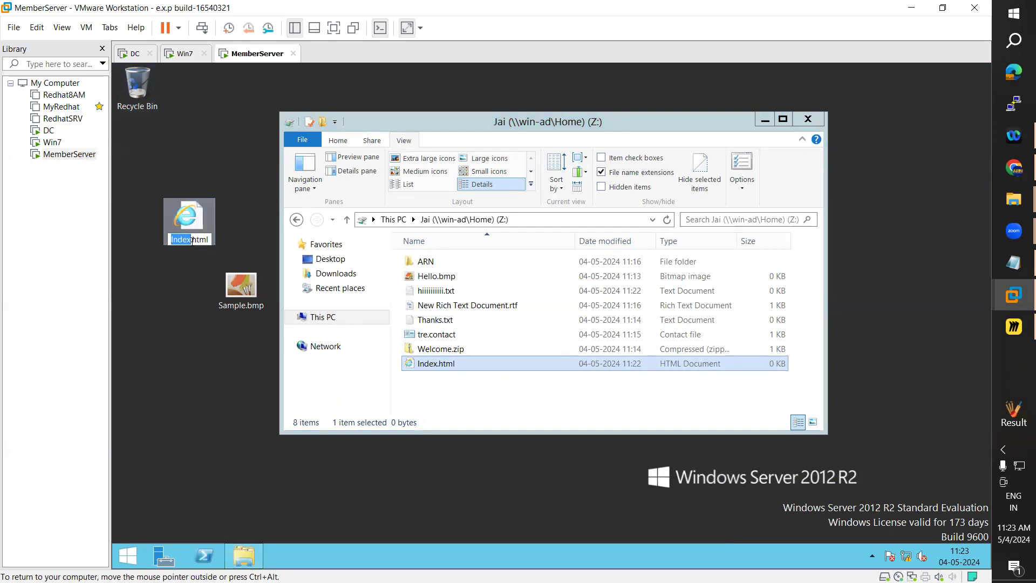
pyautogui.click(191, 239)
pyautogui.write('1')
pyautogui.press('Return')
# Try to copy Index1.html from the desktop into the Z: home drive.
pyautogui.rightClick(191, 212)
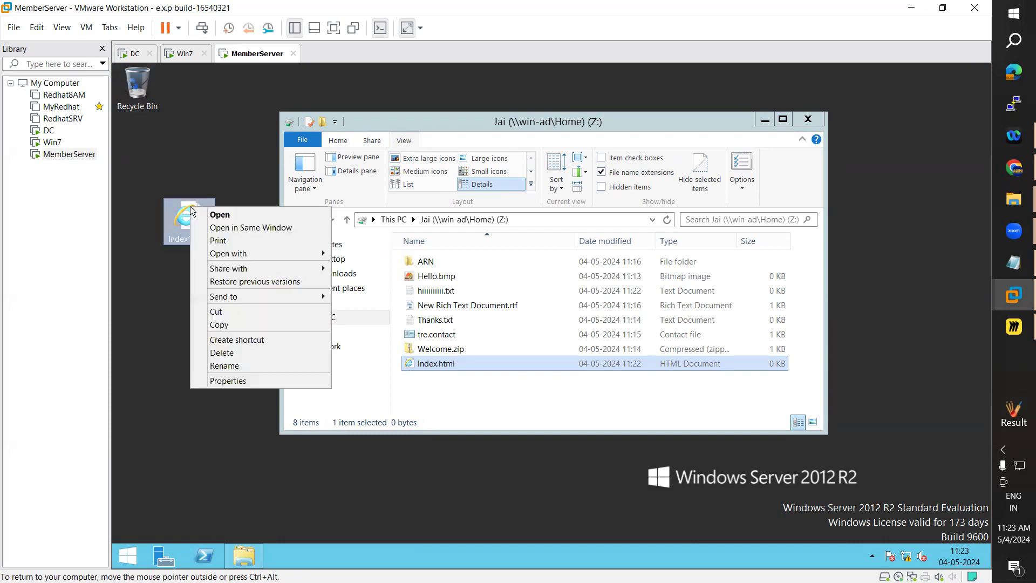
pyautogui.click(215, 326)
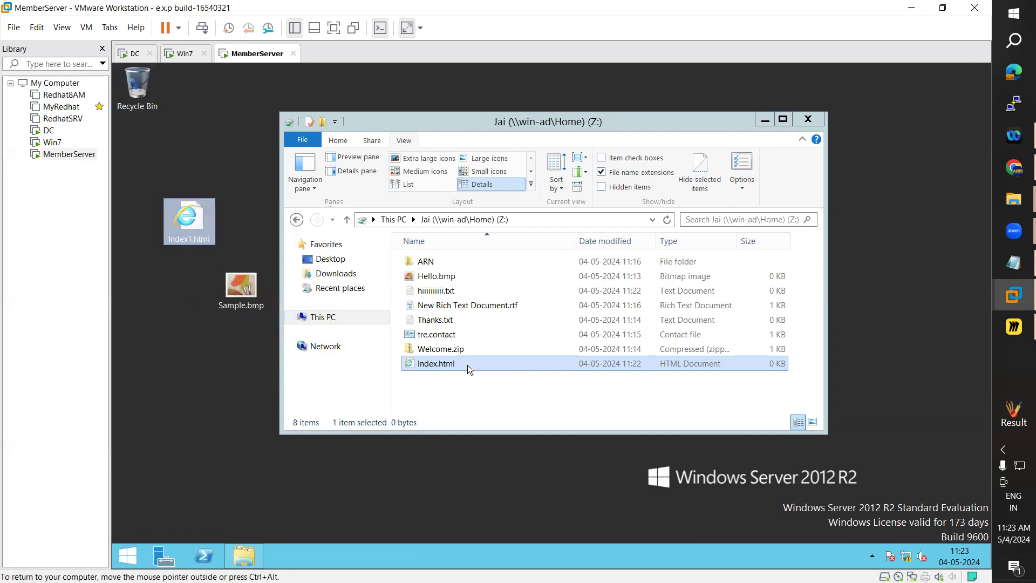
pyautogui.click(498, 398)
pyautogui.hotkey('ctrl', 'v')
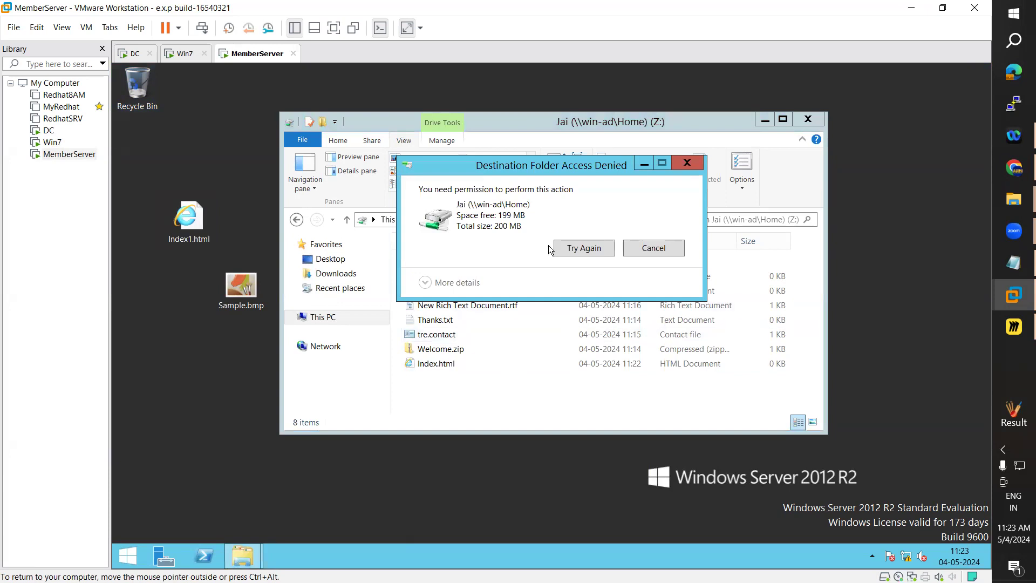
# Switch to the DC virtual machine and review the blocked file groups in the D:\Home file screen's properties.
pyautogui.click(131, 54)
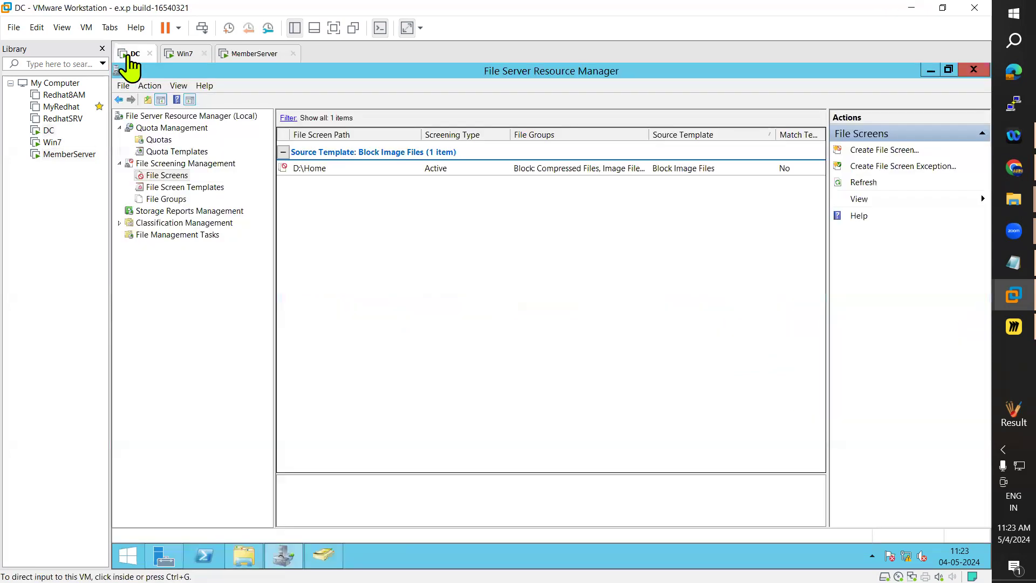
pyautogui.rightClick(322, 170)
pyautogui.click(348, 192)
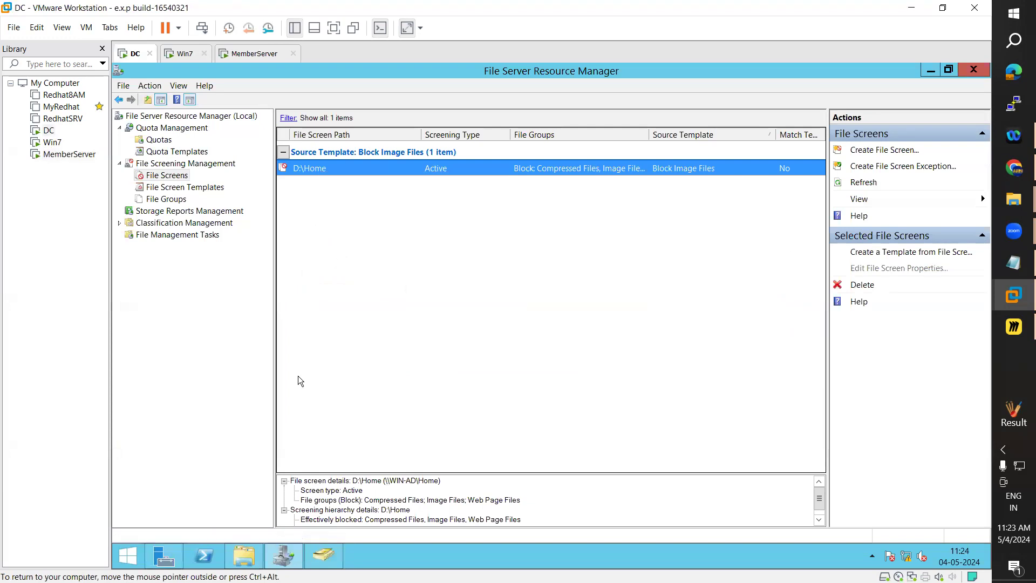
pyautogui.scroll(-1, 361, 325)
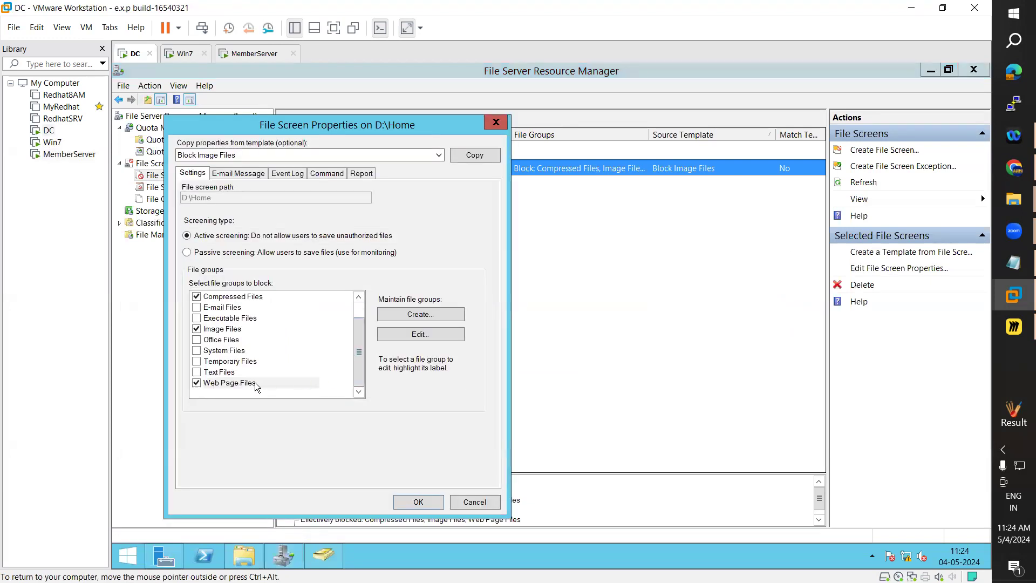
# Cancel the pending Index1.html copy on MemberServer and return to the D:\Home file screen properties on DC.
pyautogui.click(246, 54)
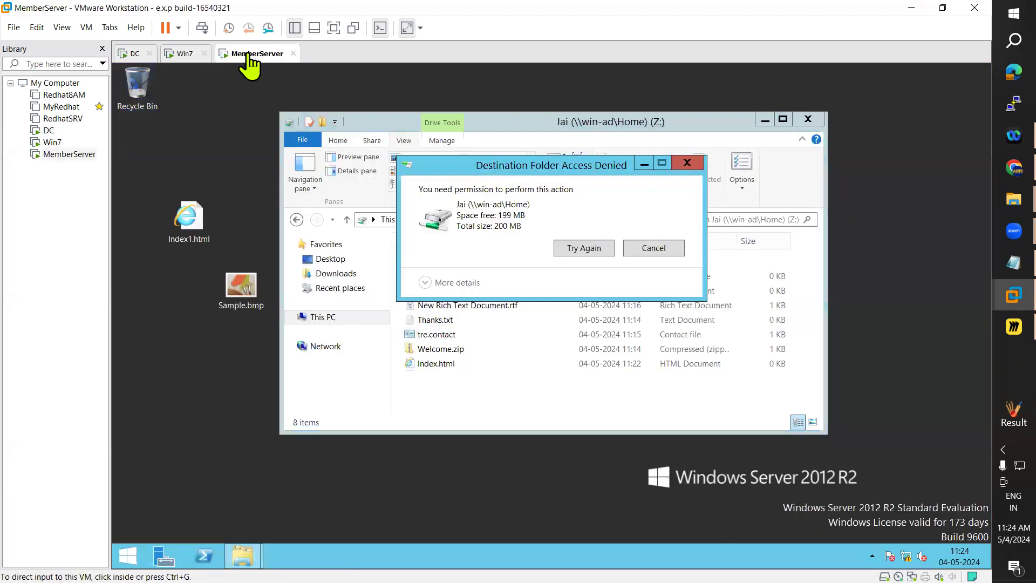
pyautogui.click(656, 246)
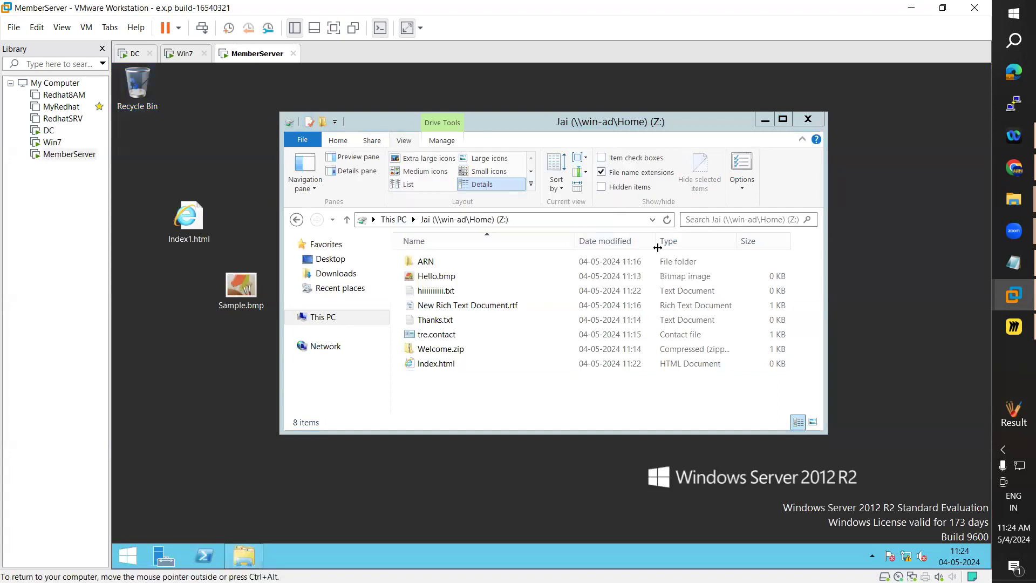
pyautogui.click(135, 54)
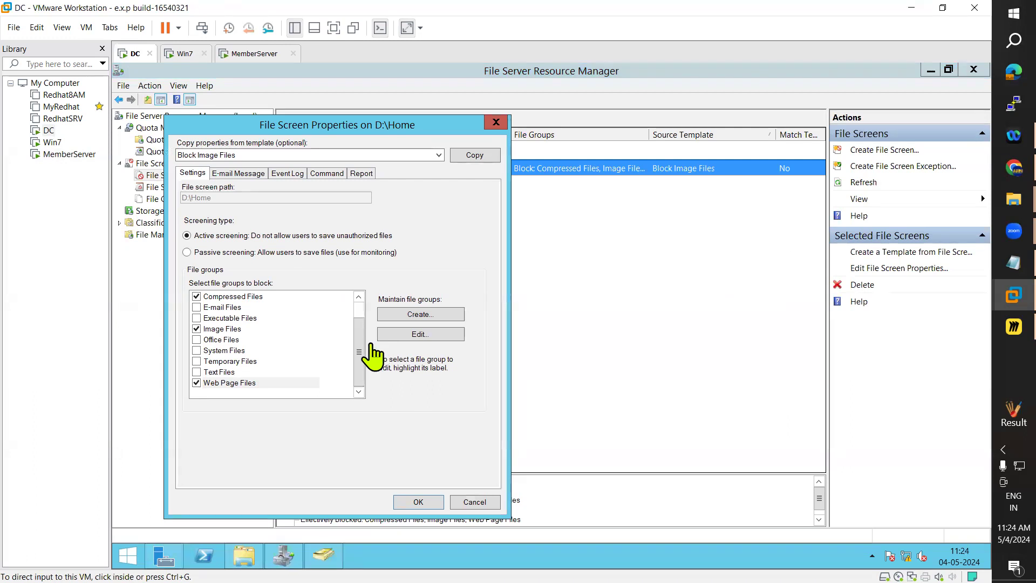
# Close the file screen properties, highlight the Storage Reports heading in the FSRM notes, and return to the DC virtual machine.
pyautogui.click(495, 122)
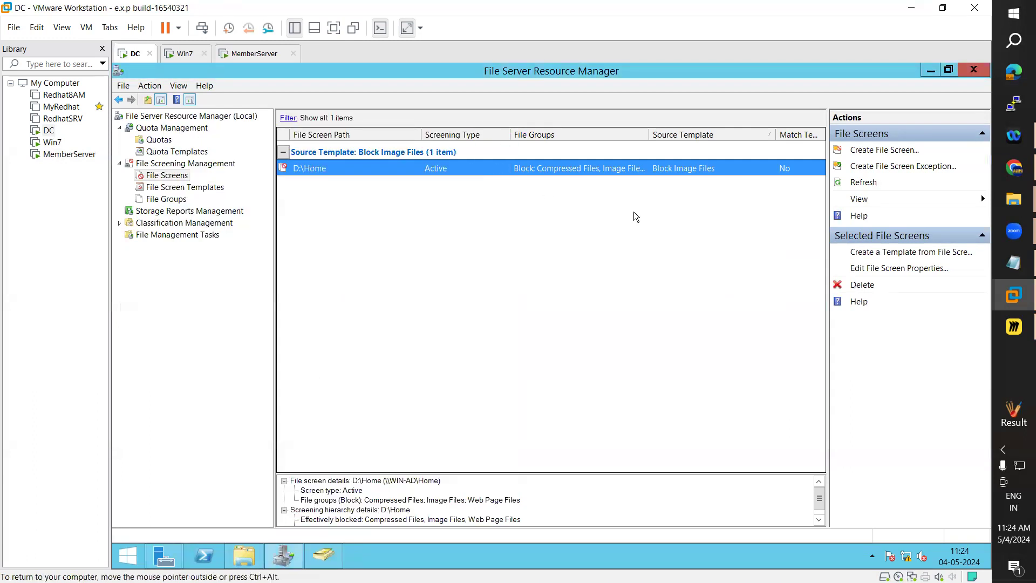
pyautogui.click(1012, 264)
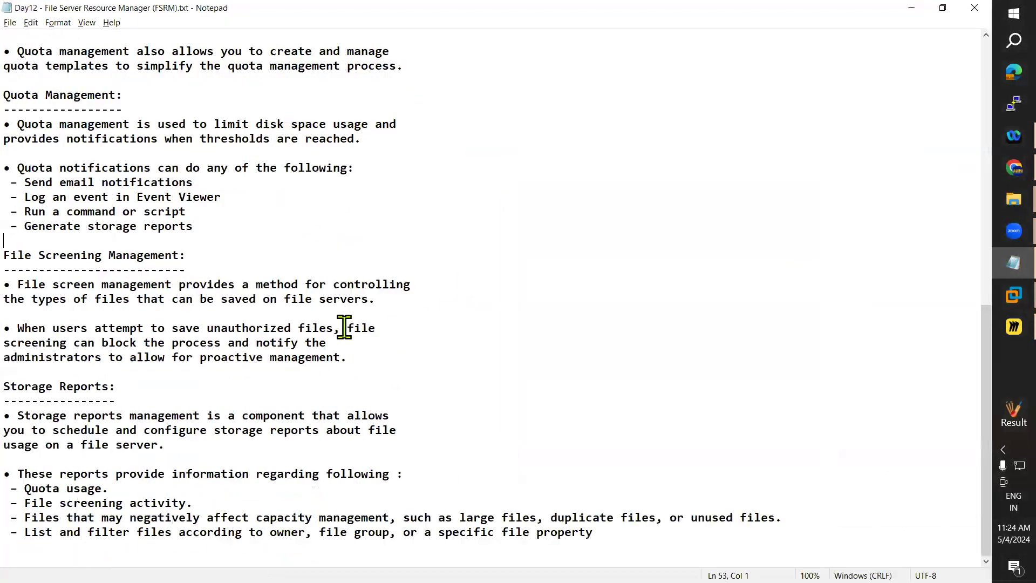
pyautogui.moveTo(5, 386); pyautogui.dragTo(145, 383)
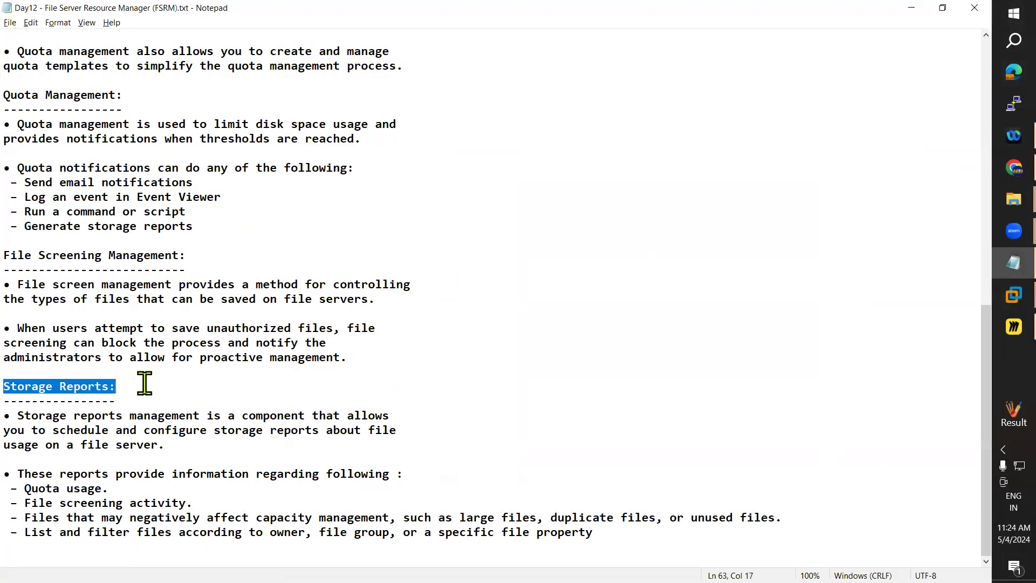
pyautogui.click(912, 7)
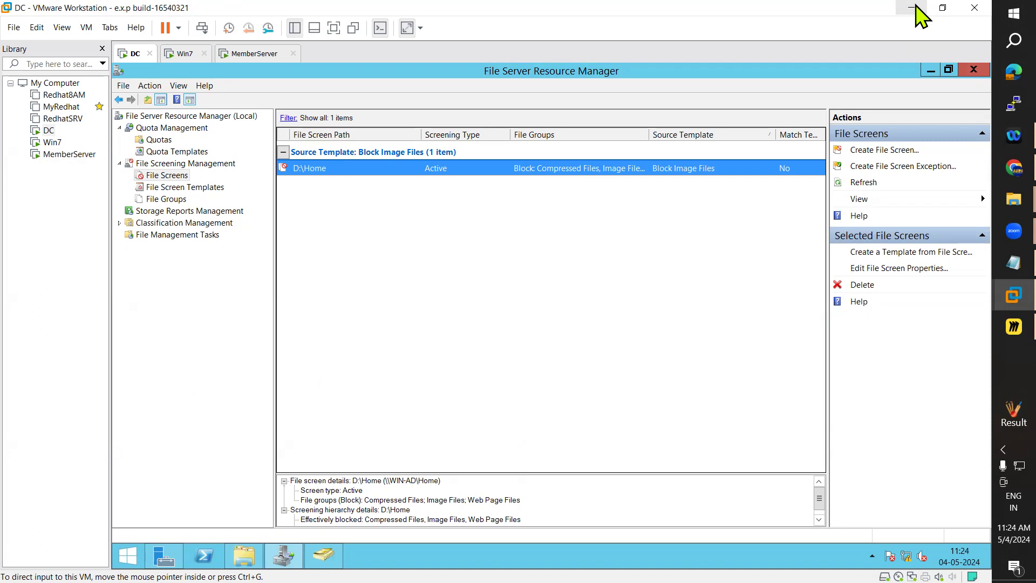
# Start generating a storage report on demand and include the File Screening Audit report.
pyautogui.click(159, 212)
pyautogui.rightClick(189, 215)
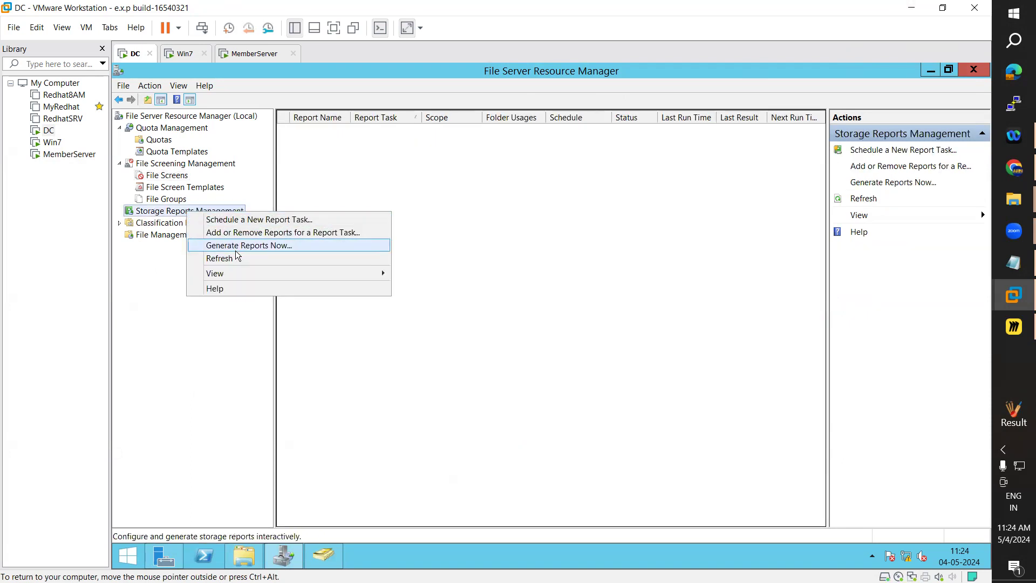
pyautogui.click(235, 247)
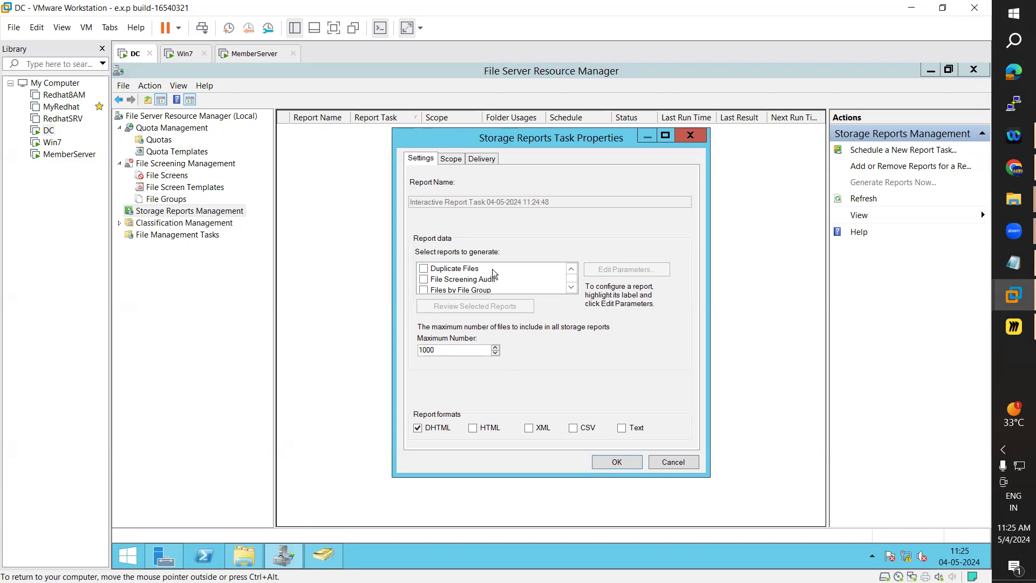
pyautogui.click(571, 287)
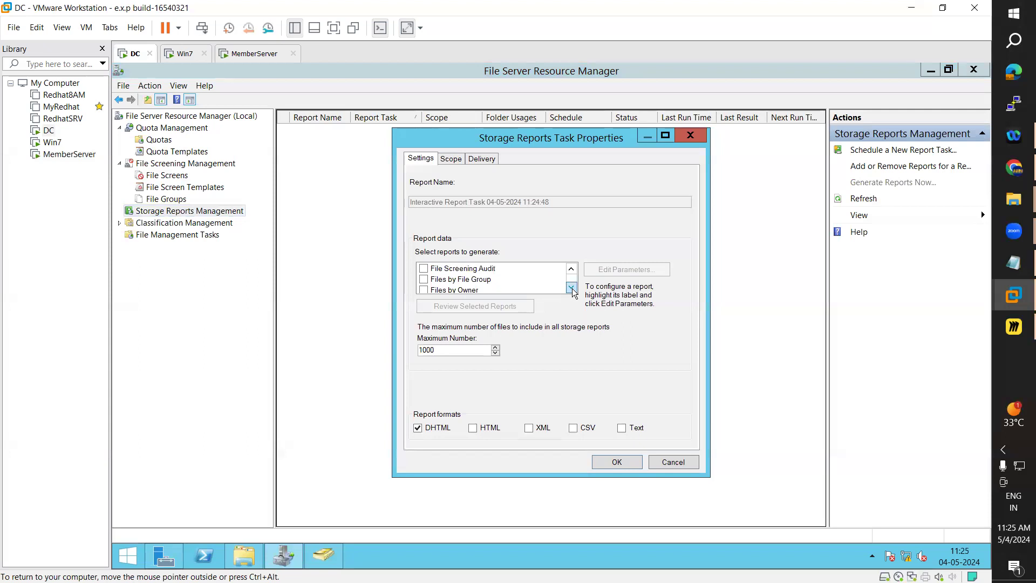
pyautogui.click(571, 288)
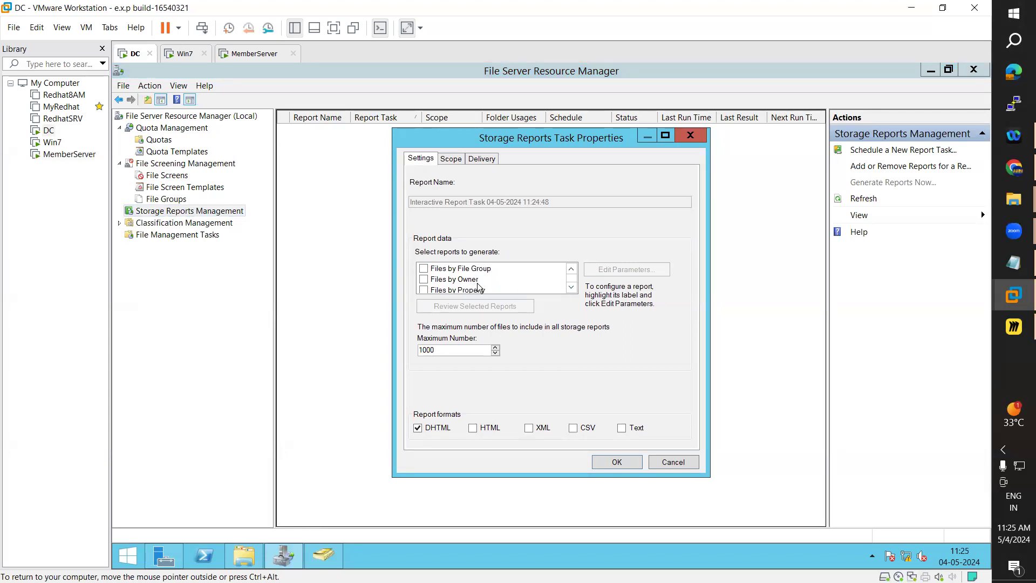
pyautogui.click(570, 287)
pyautogui.click(571, 287)
pyautogui.click(571, 287)
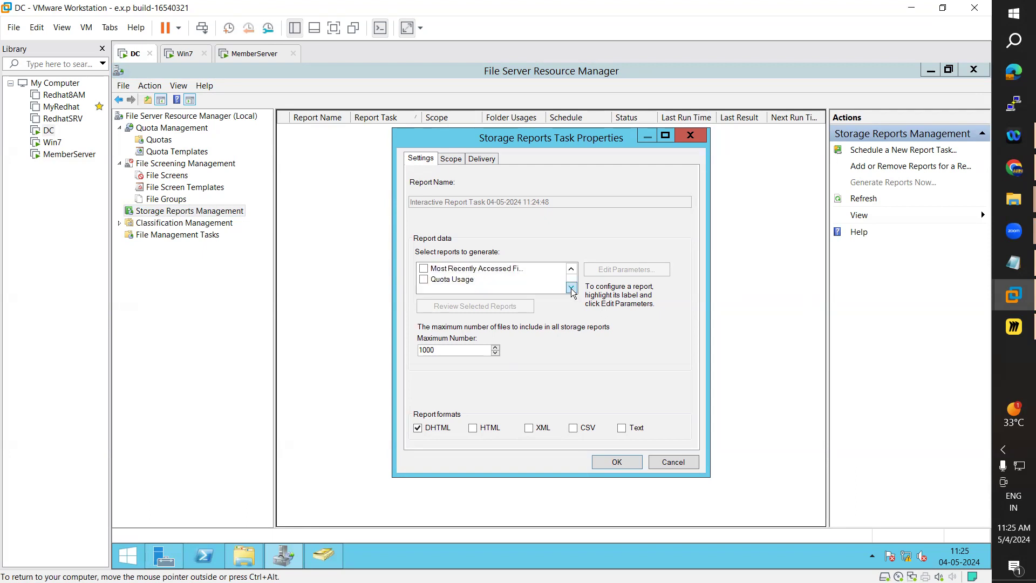
pyautogui.scroll(3, 567, 275)
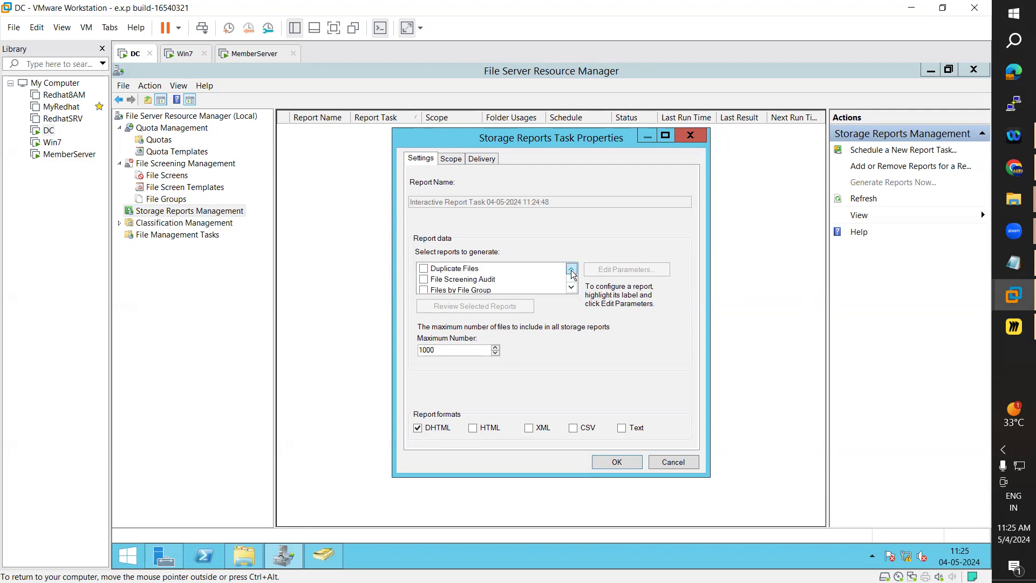
pyautogui.click(423, 279)
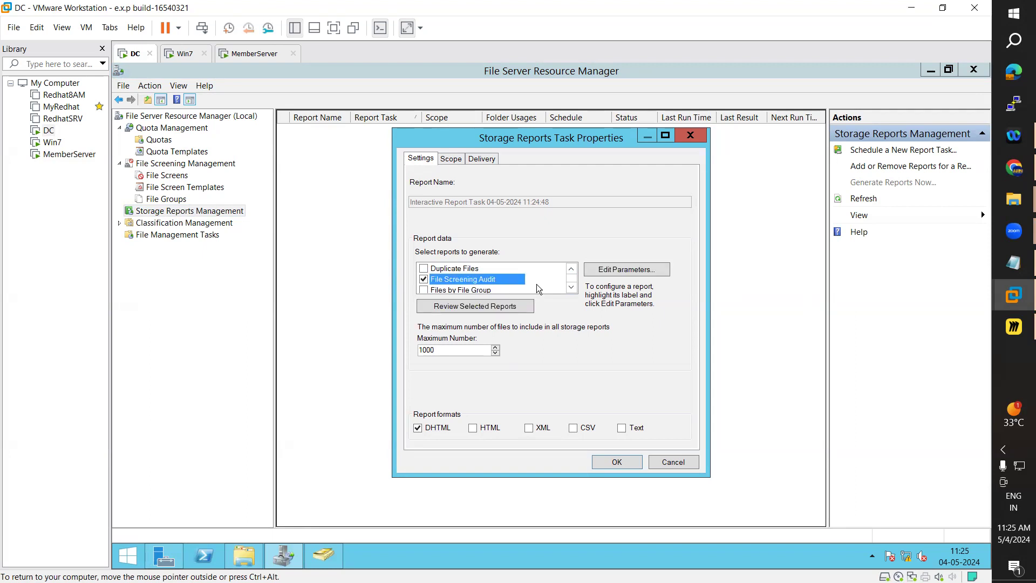
pyautogui.scroll(-2, 549, 270)
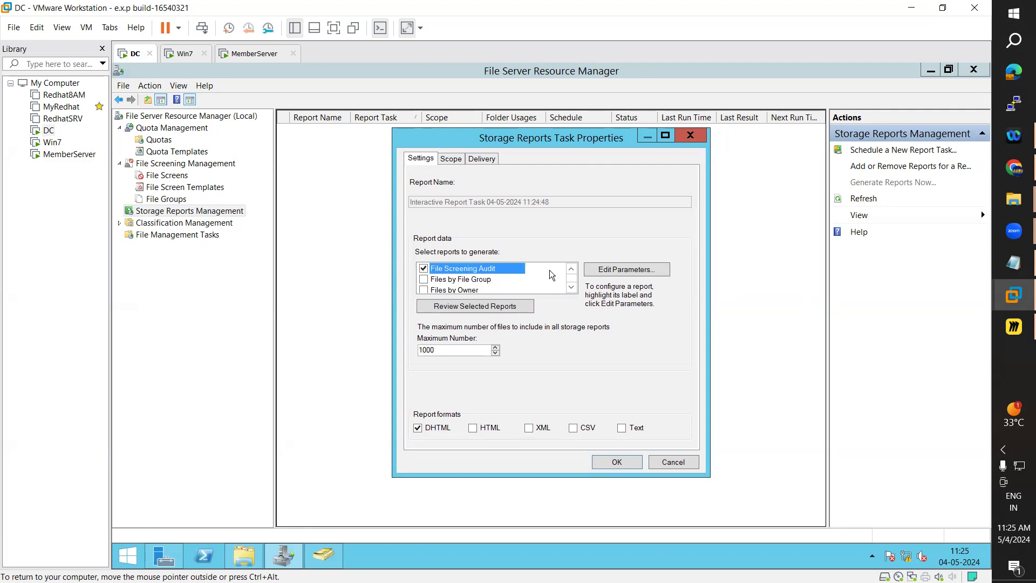
pyautogui.scroll(1, 550, 274)
pyautogui.scroll(1, 532, 279)
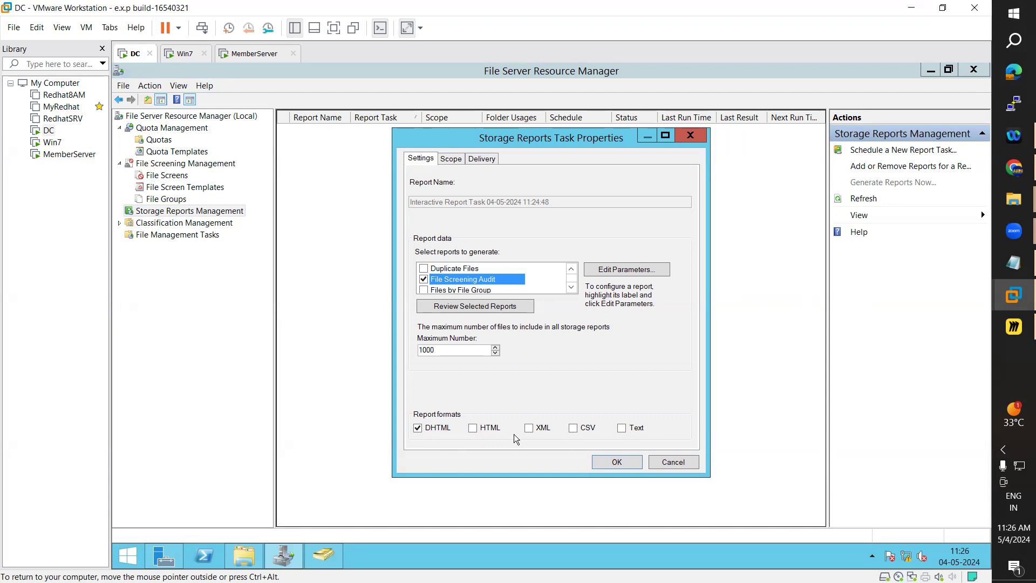
# Add the D:\Home folder to the report's scope.
pyautogui.click(456, 161)
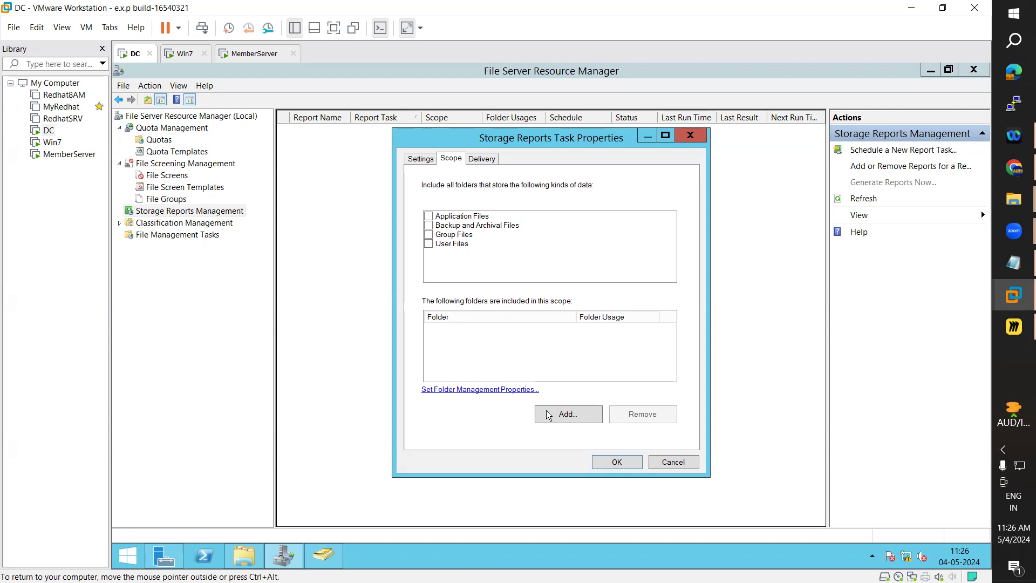
pyautogui.click(572, 413)
pyautogui.moveTo(635, 286); pyautogui.dragTo(582, 344)
pyautogui.click(469, 333)
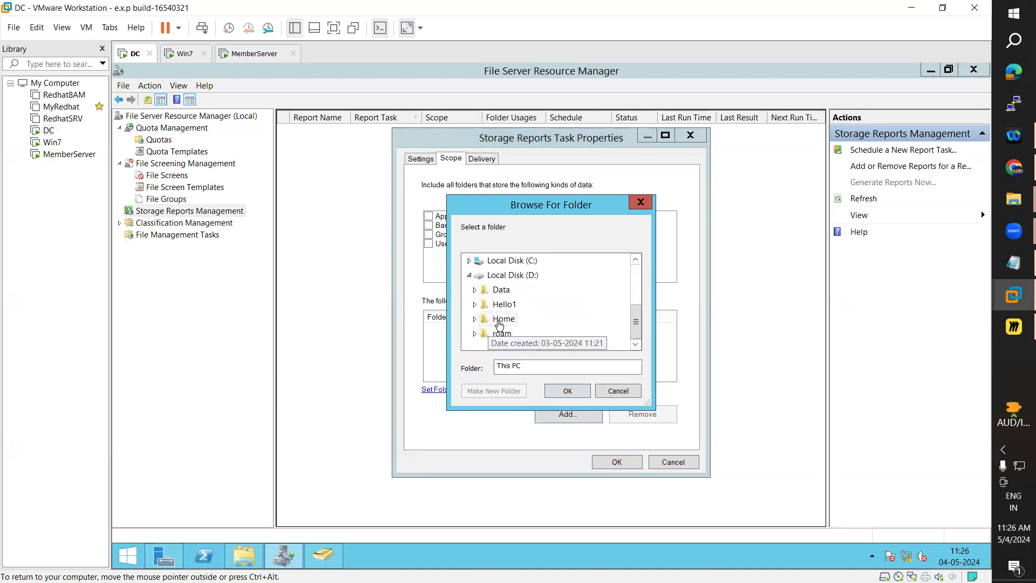
pyautogui.doubleClick(499, 318)
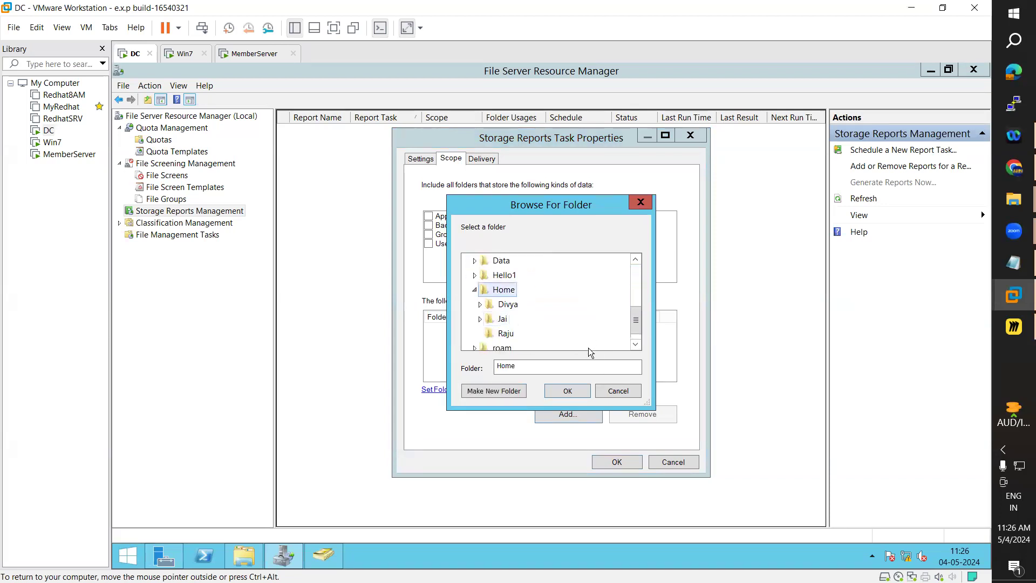
pyautogui.click(564, 390)
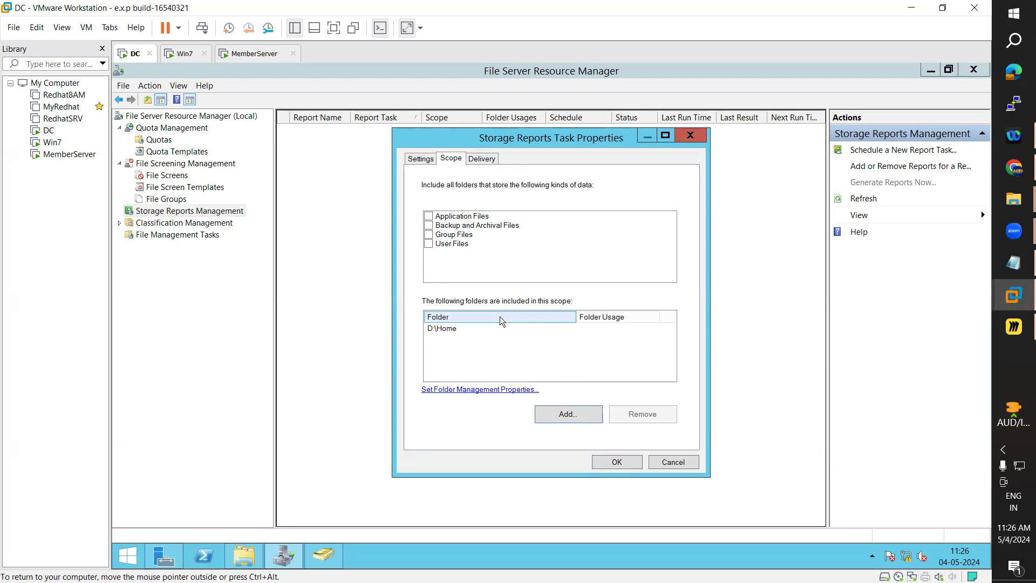
# Review the report's delivery options, leaving e-mailing to administrators off, and return to its general settings.
pyautogui.click(481, 158)
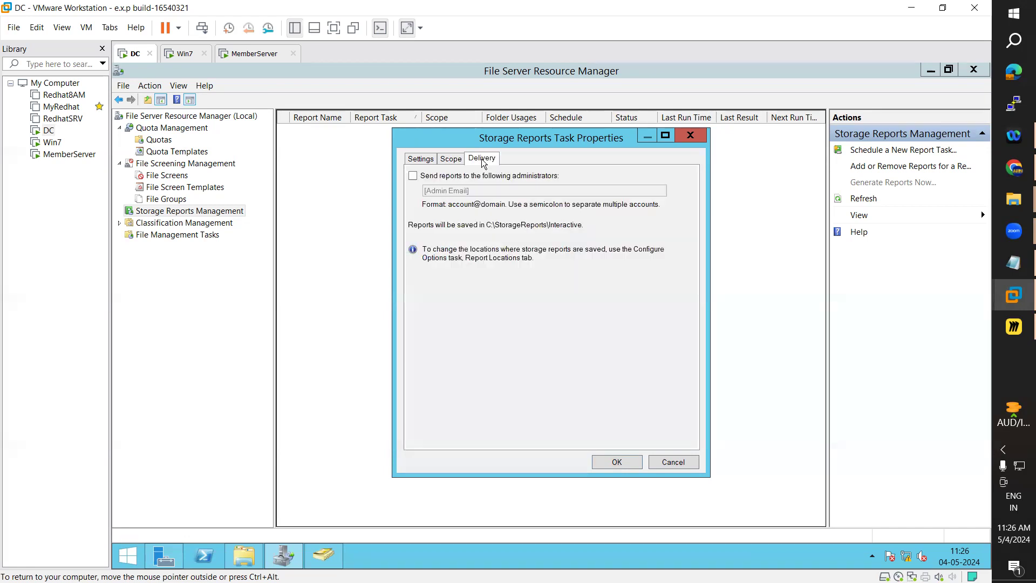
pyautogui.click(412, 176)
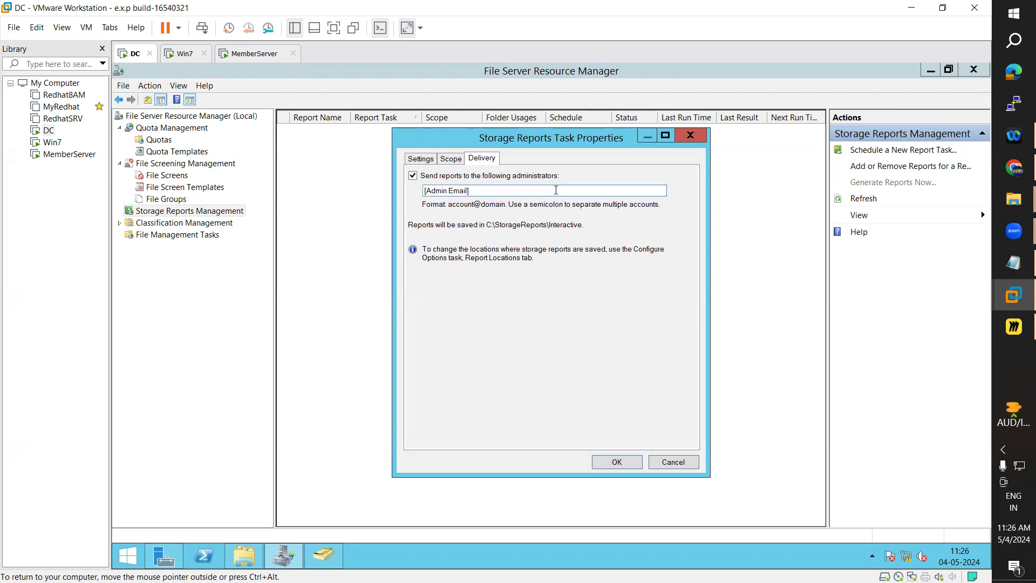
pyautogui.click(413, 176)
pyautogui.click(450, 159)
pyautogui.click(420, 159)
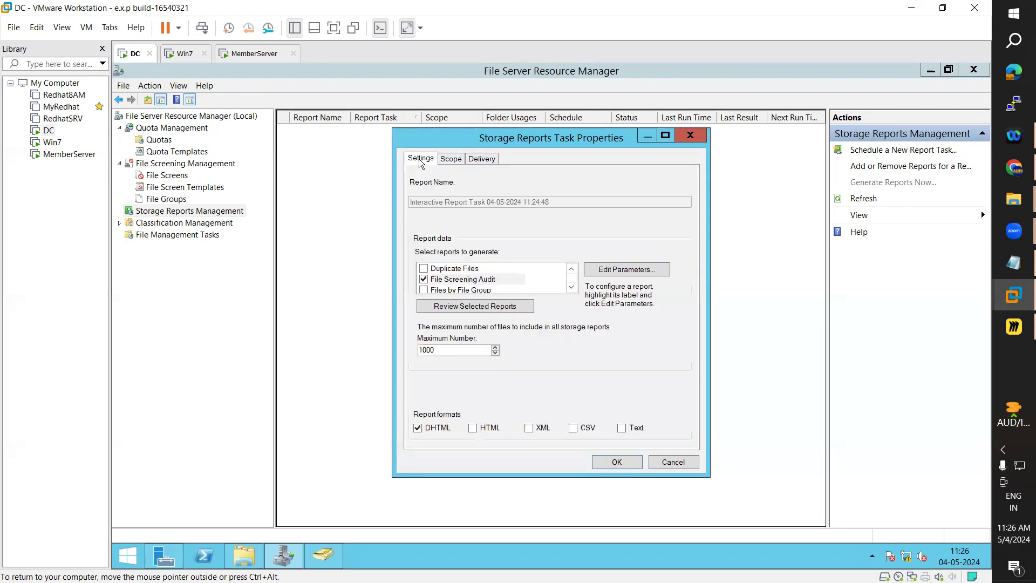
# Generate the report with the option to wait and display it, and fit the Name column to the resulting file names.
pyautogui.click(618, 462)
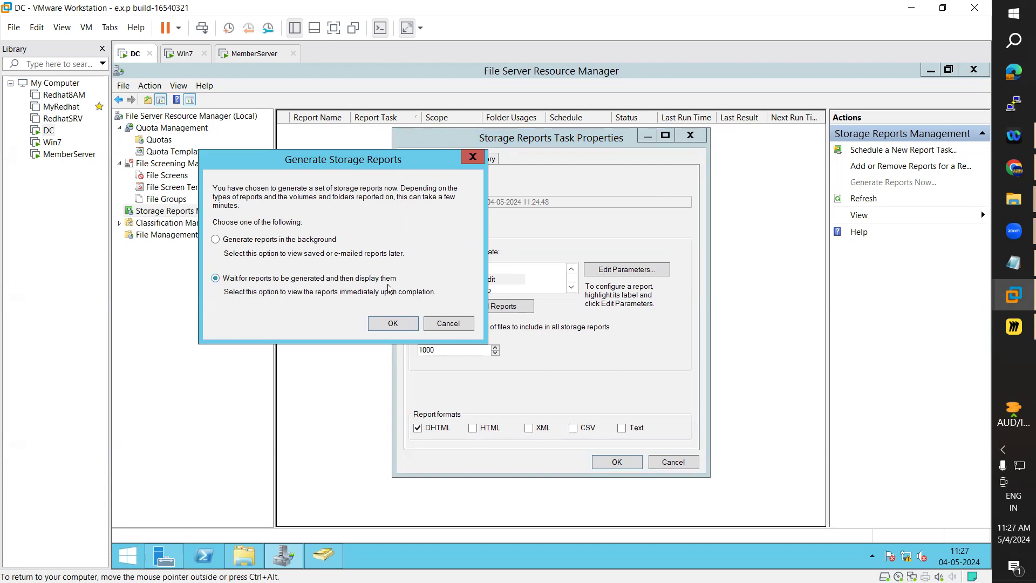
pyautogui.click(391, 323)
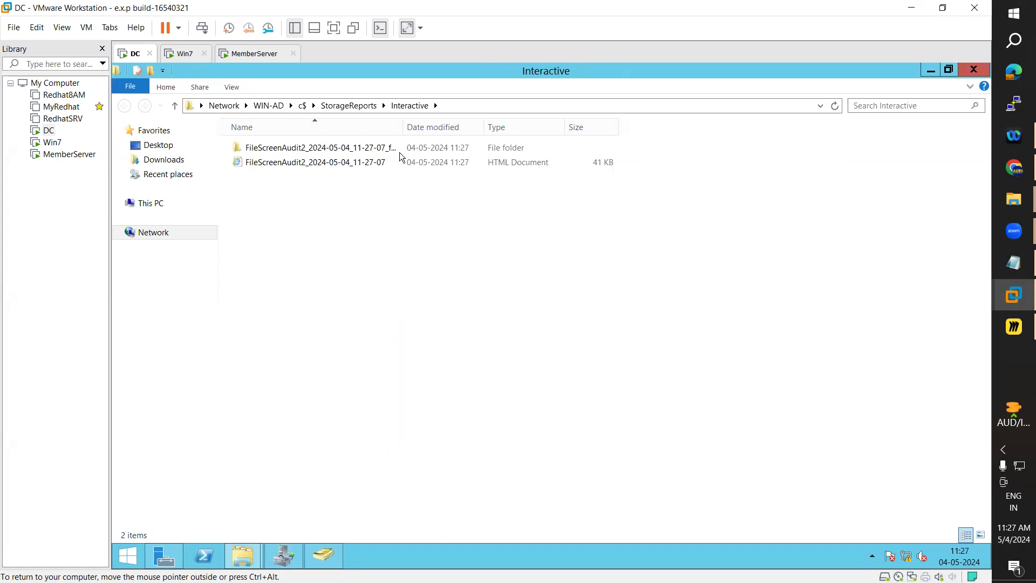
pyautogui.doubleClick(402, 129)
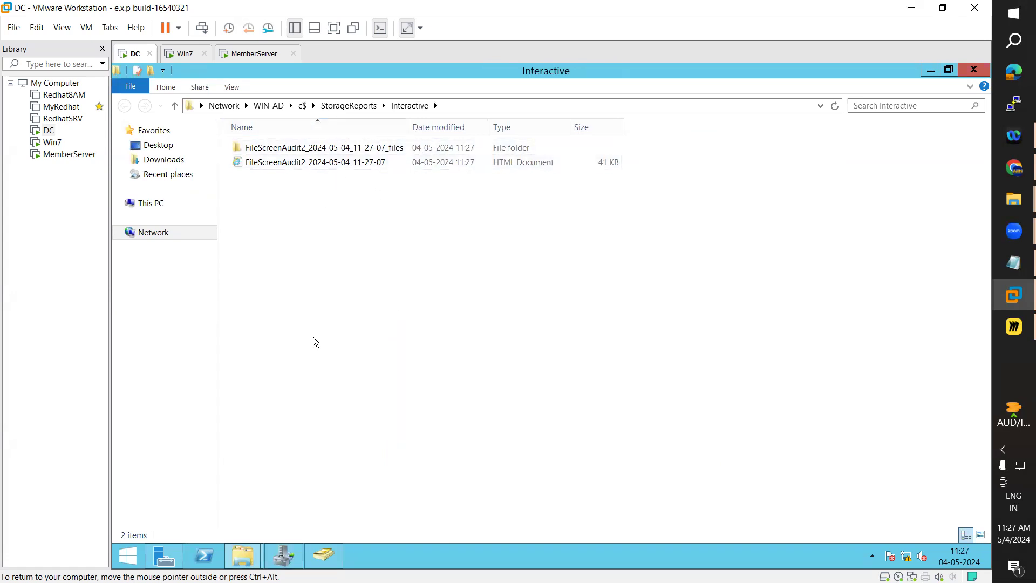
# Check the user folders in the shared Home folder and minimize that window.
pyautogui.click(233, 549)
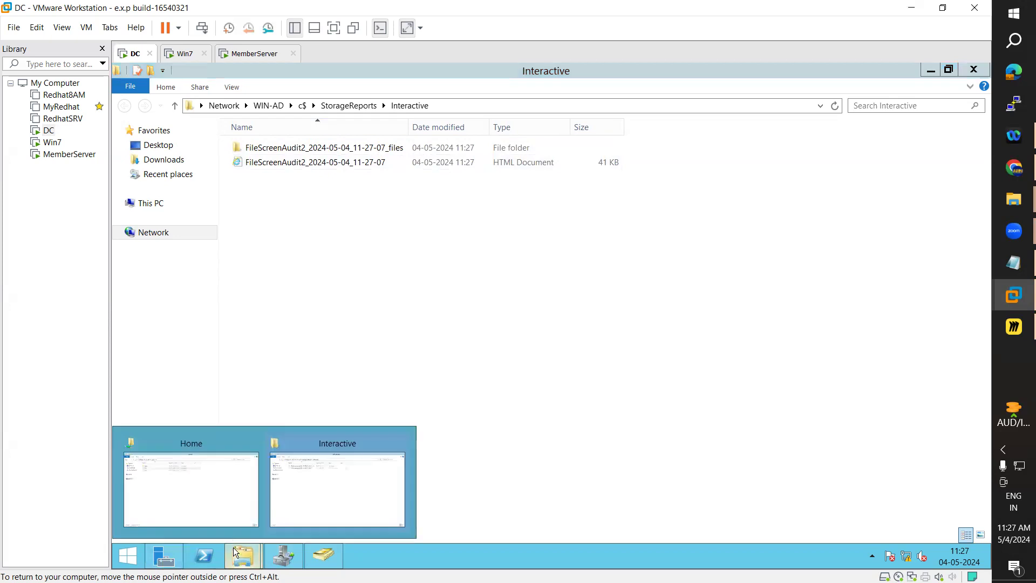
pyautogui.click(231, 492)
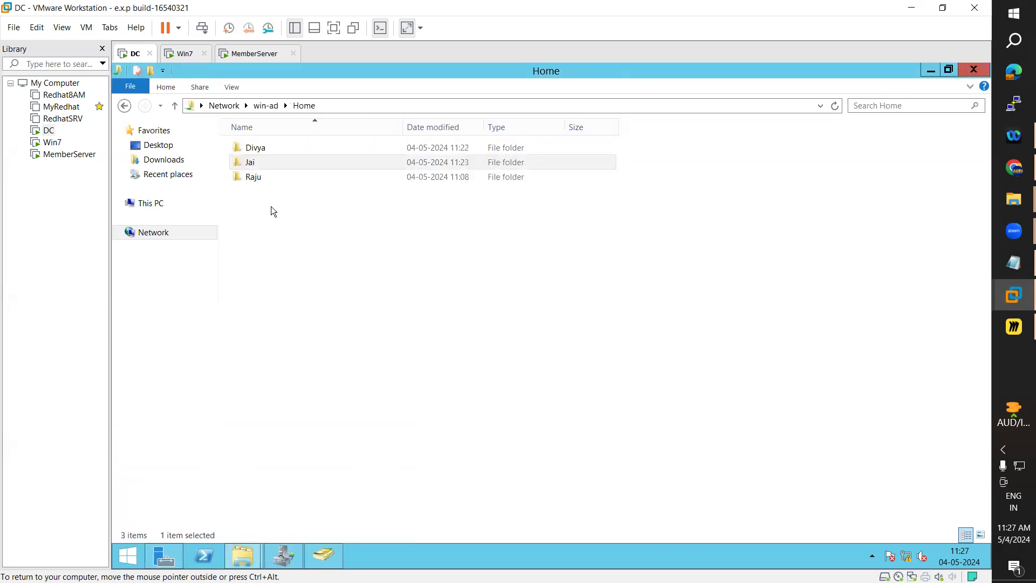
pyautogui.click(930, 71)
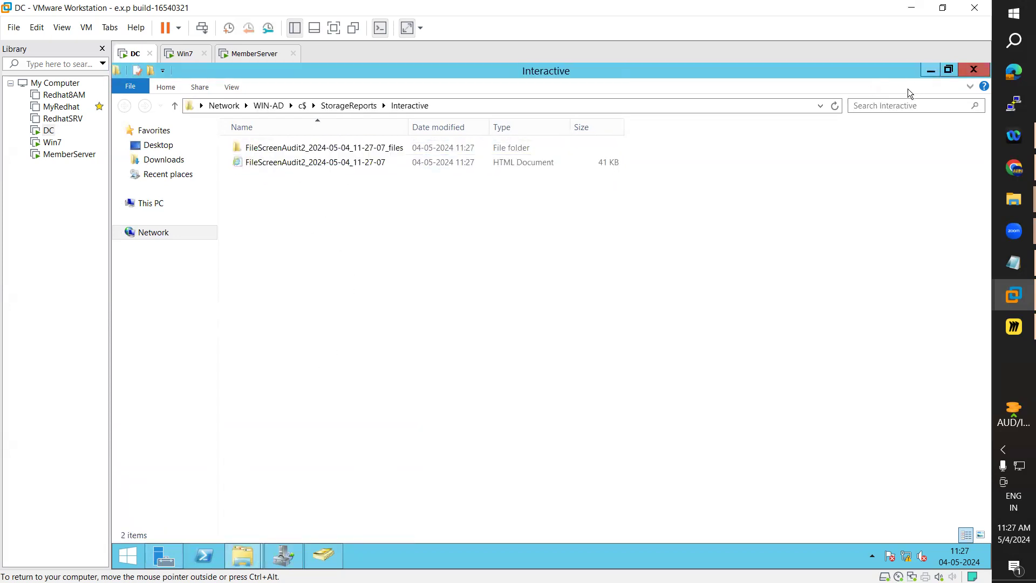
# Open the FileScreenAudit2 HTML report in Internet Explorer, postpone the browser setup, and review the file screening events in the maximized window.
pyautogui.moveTo(408, 127); pyautogui.dragTo(525, 127)
pyautogui.rightClick(333, 162)
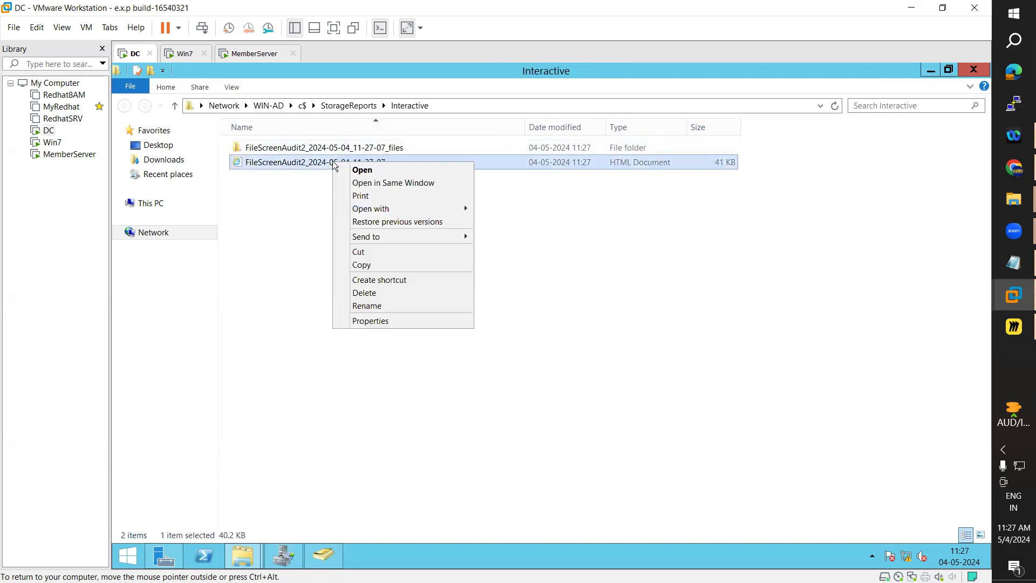
pyautogui.moveTo(389, 209)
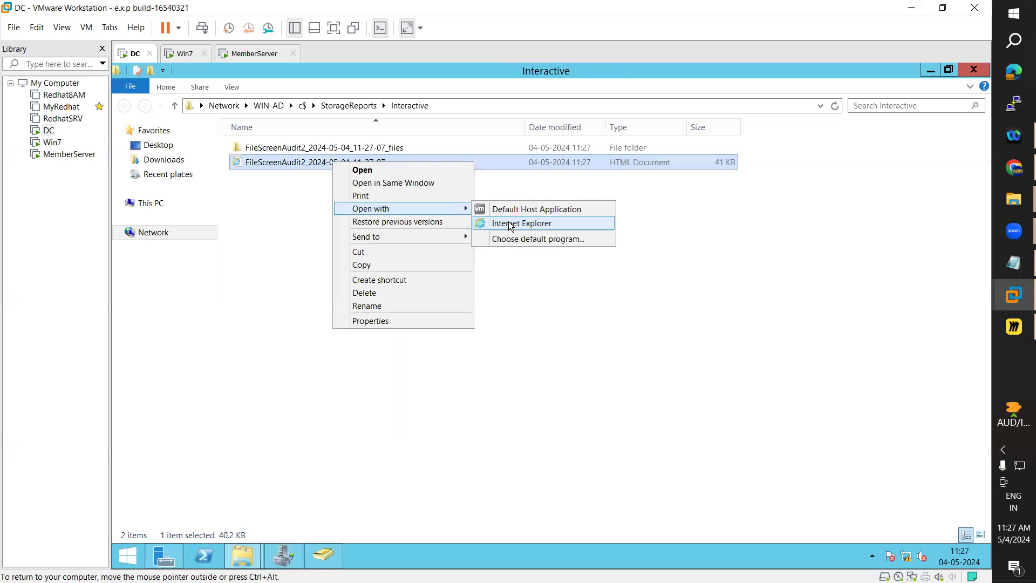
pyautogui.click(511, 223)
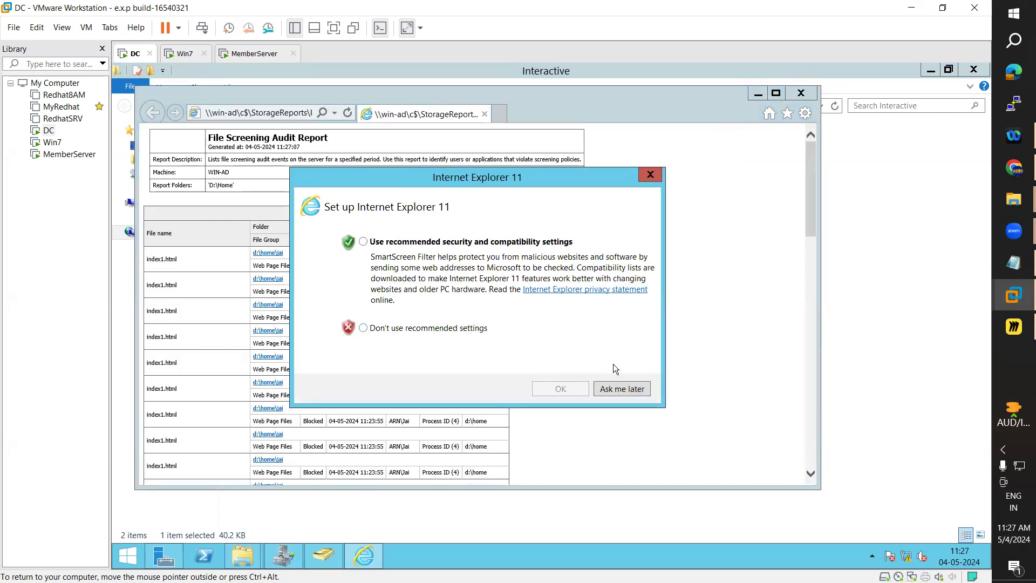
pyautogui.click(621, 389)
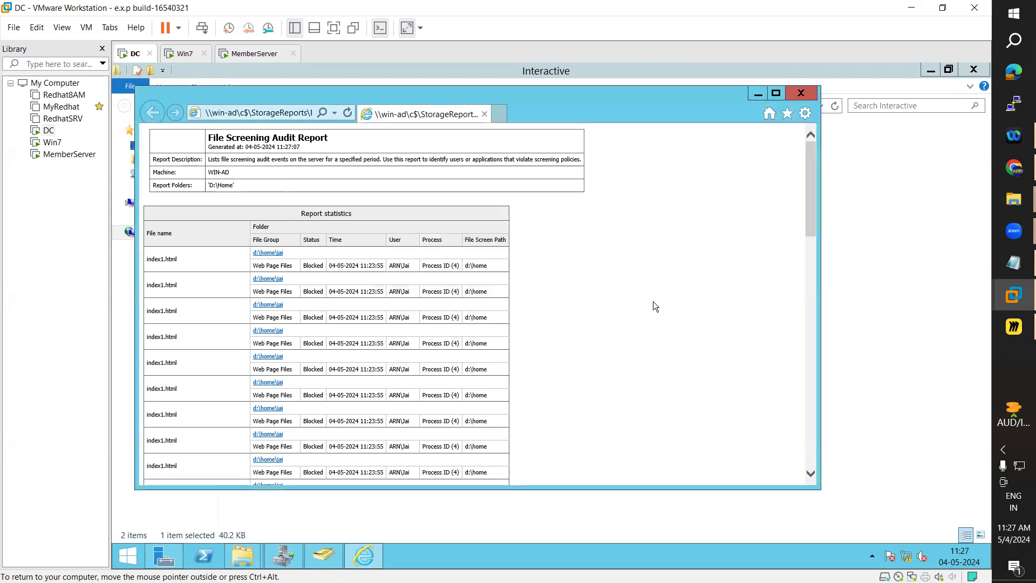
pyautogui.click(775, 93)
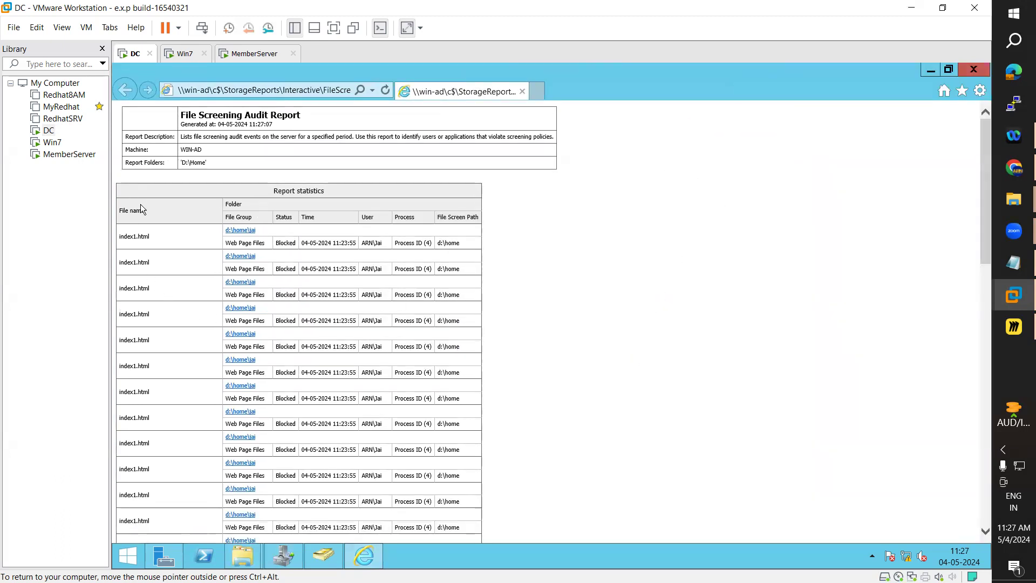
pyautogui.scroll(-5, 155, 331)
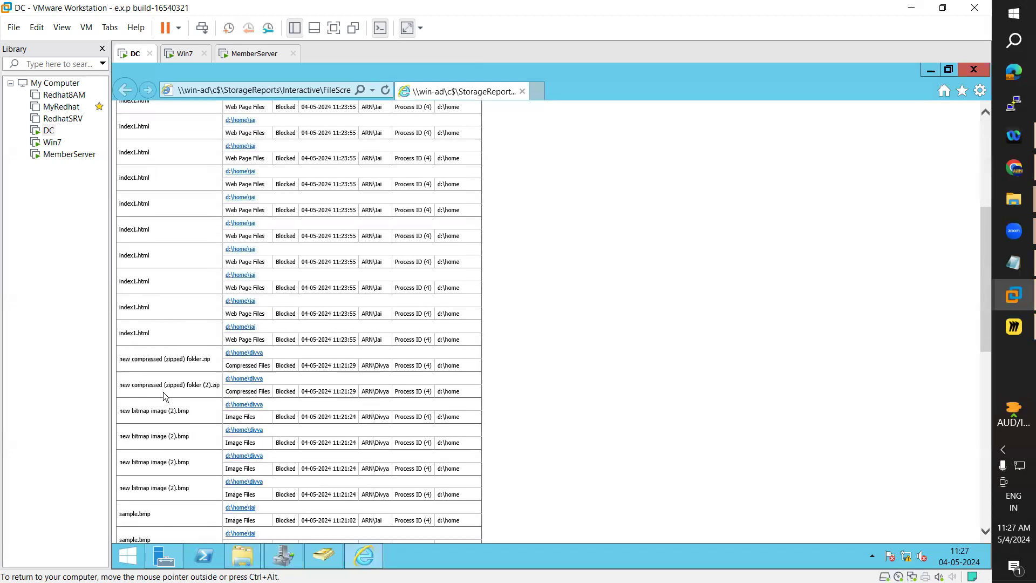
pyautogui.scroll(5, 164, 391)
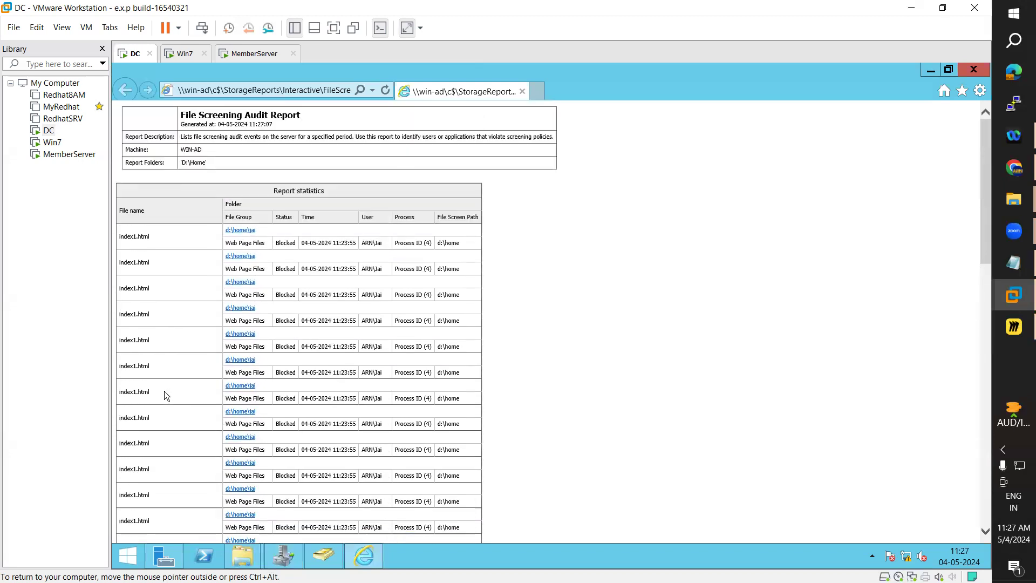
pyautogui.scroll(-8, 161, 276)
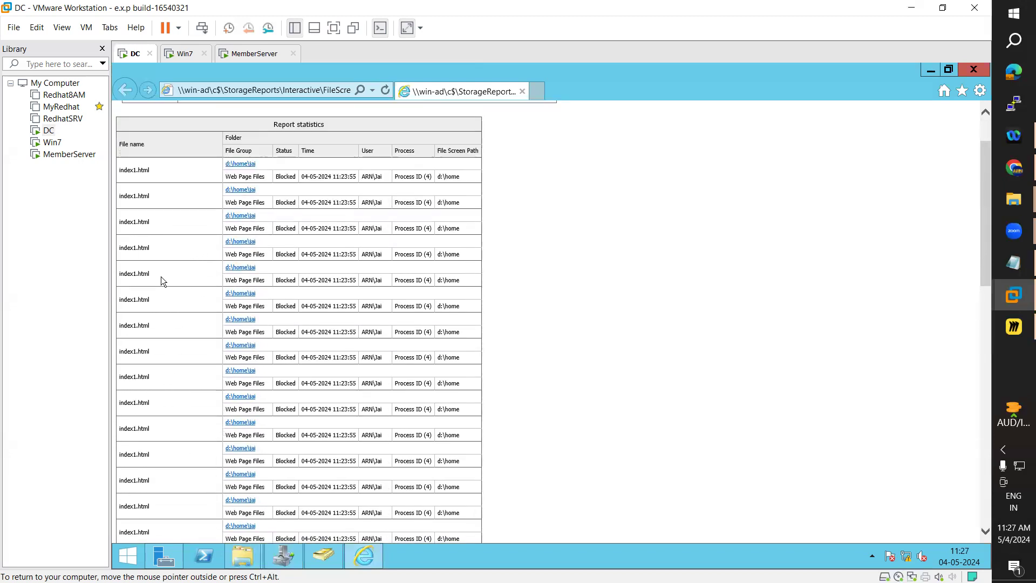
pyautogui.scroll(-3, 166, 359)
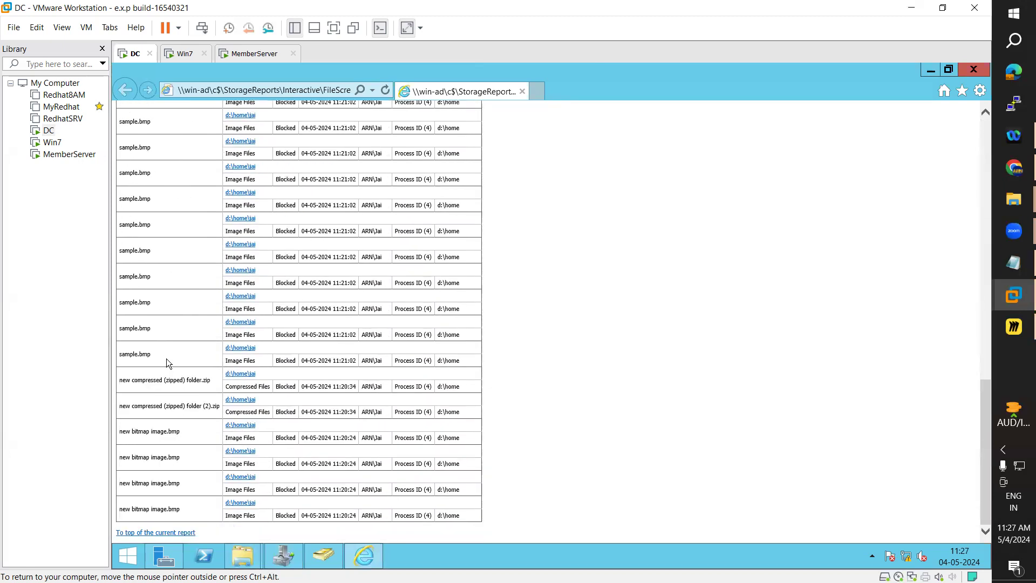
# Review the blocked file events throughout the File Screening Audit Report and highlight its title.
pyautogui.scroll(10, 191, 305)
pyautogui.scroll(2, 192, 303)
pyautogui.scroll(-12, 192, 304)
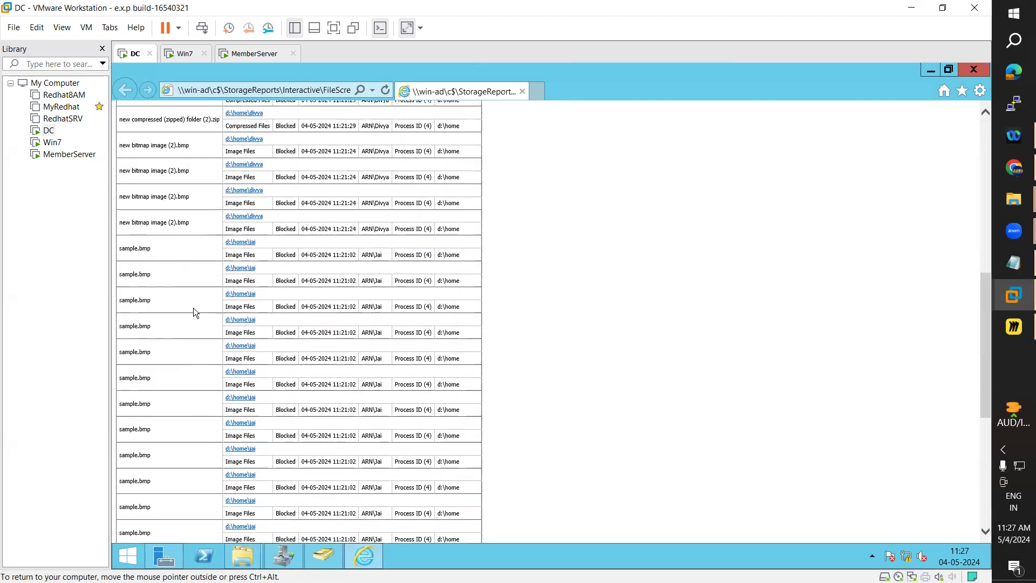
pyautogui.scroll(12, 195, 308)
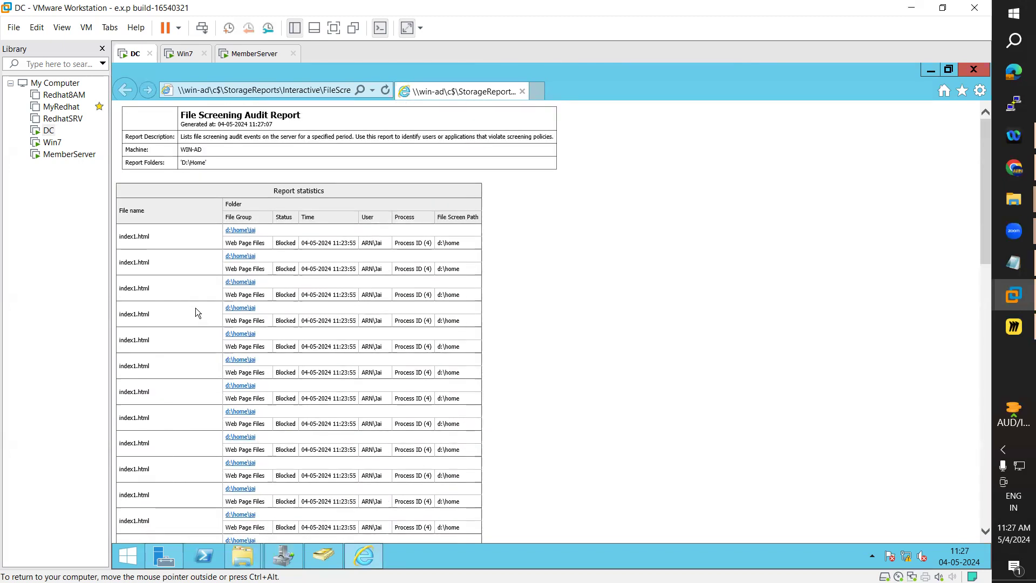
pyautogui.moveTo(180, 114); pyautogui.dragTo(304, 111)
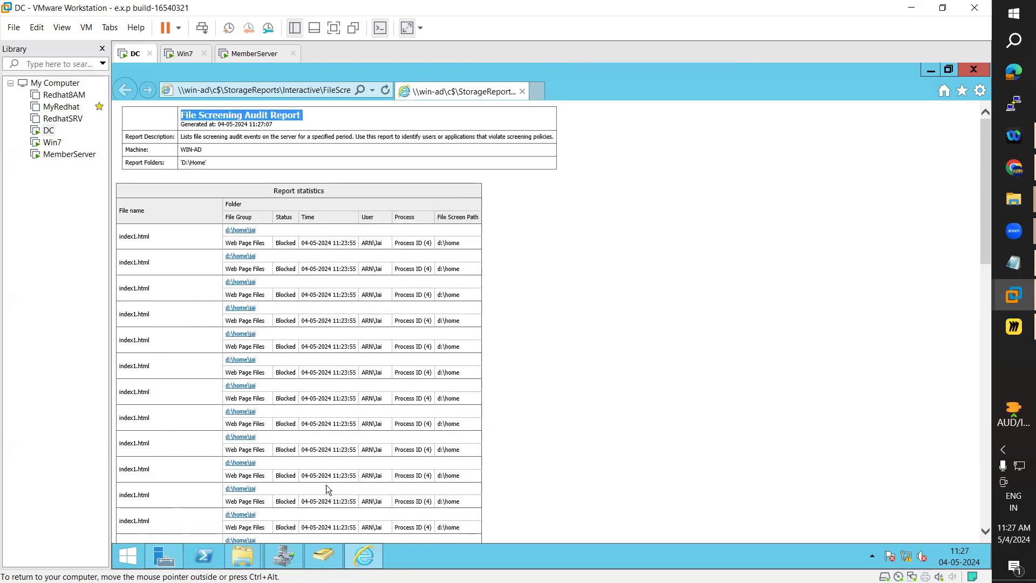
# Start an on-demand storage report in File Server Resource Manager and select Quota Usage as the report to generate.
pyautogui.click(299, 559)
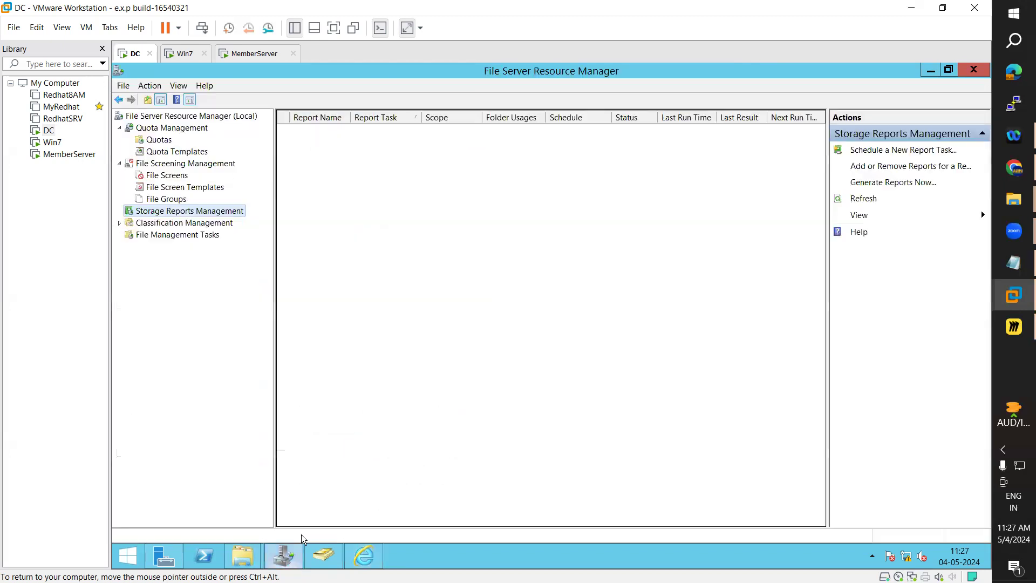
pyautogui.rightClick(220, 213)
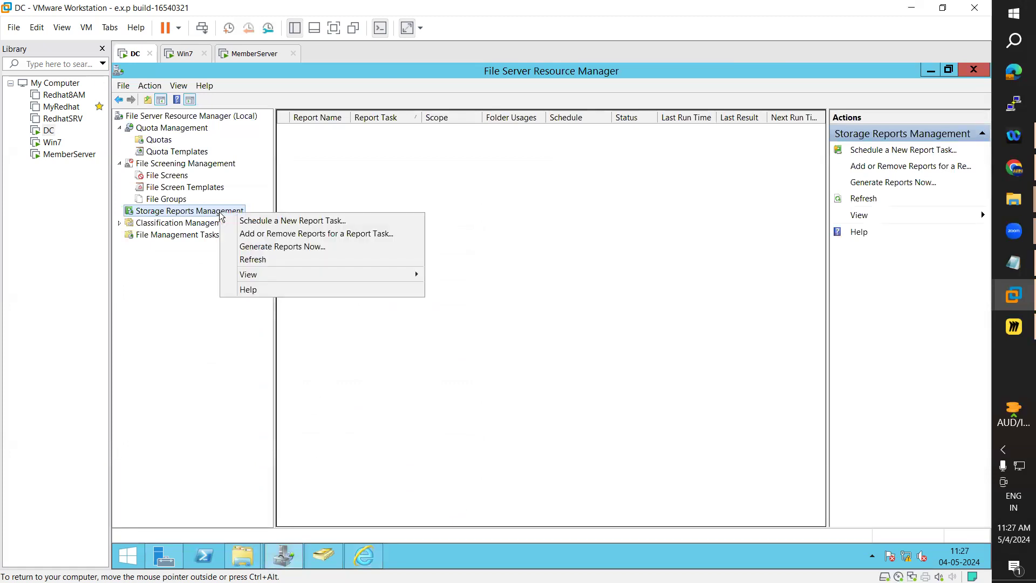
pyautogui.click(255, 247)
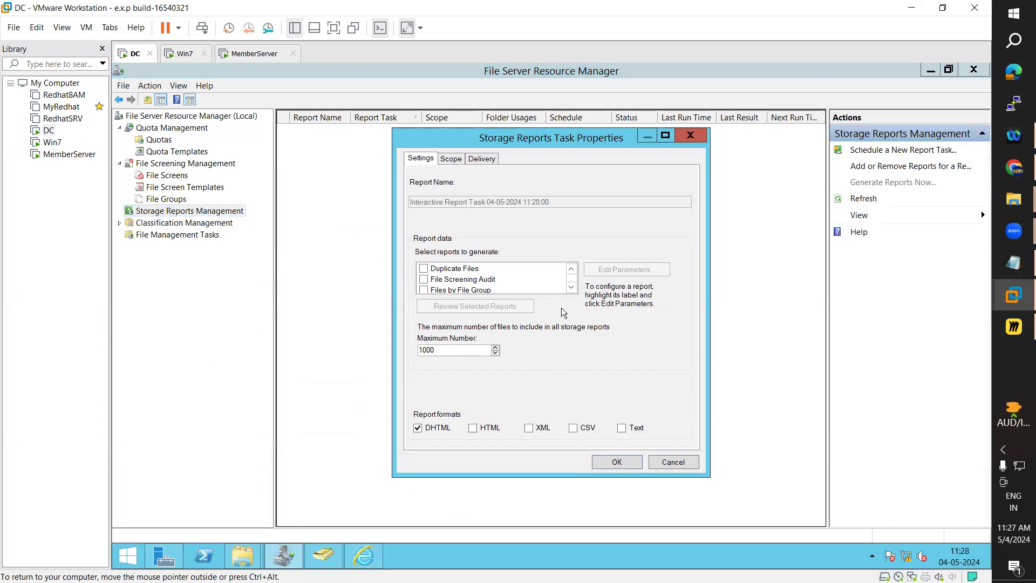
pyautogui.click(571, 287)
pyautogui.click(572, 287)
pyautogui.click(571, 288)
pyautogui.click(571, 288)
pyautogui.click(571, 288)
pyautogui.click(572, 288)
pyautogui.click(571, 287)
pyautogui.click(572, 288)
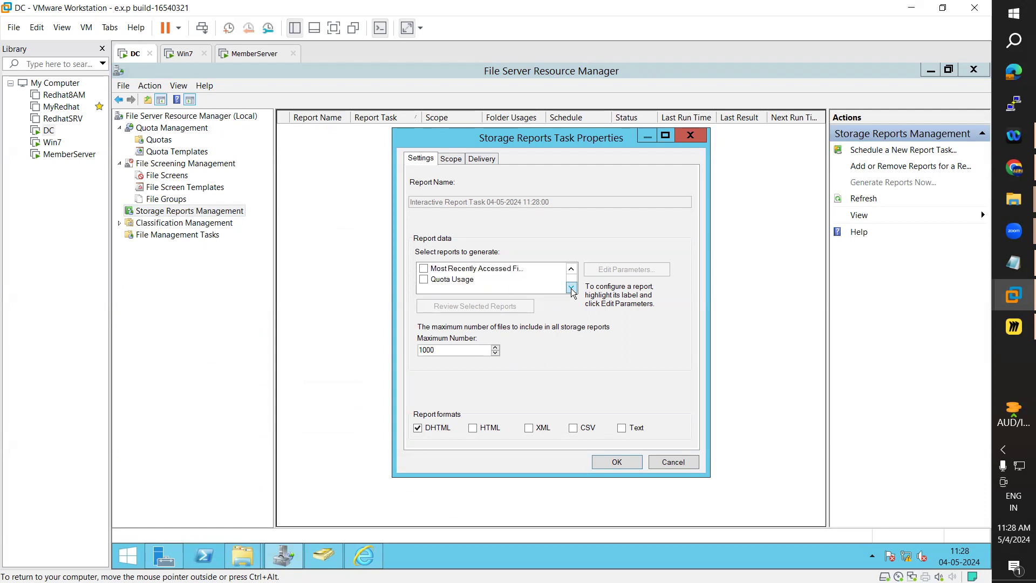
pyautogui.click(571, 269)
pyautogui.click(571, 269)
pyautogui.click(571, 288)
pyautogui.click(571, 287)
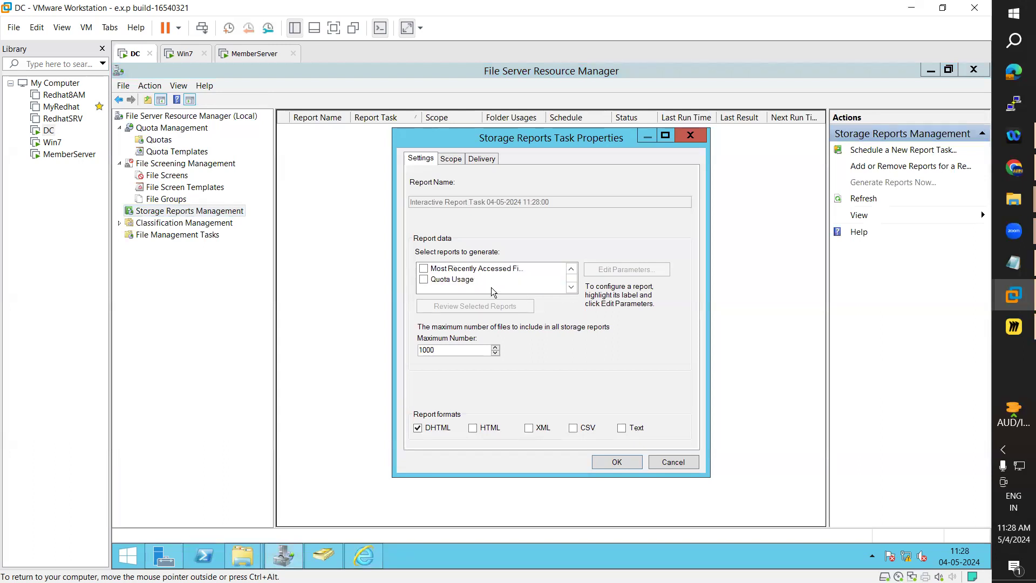
pyautogui.click(424, 280)
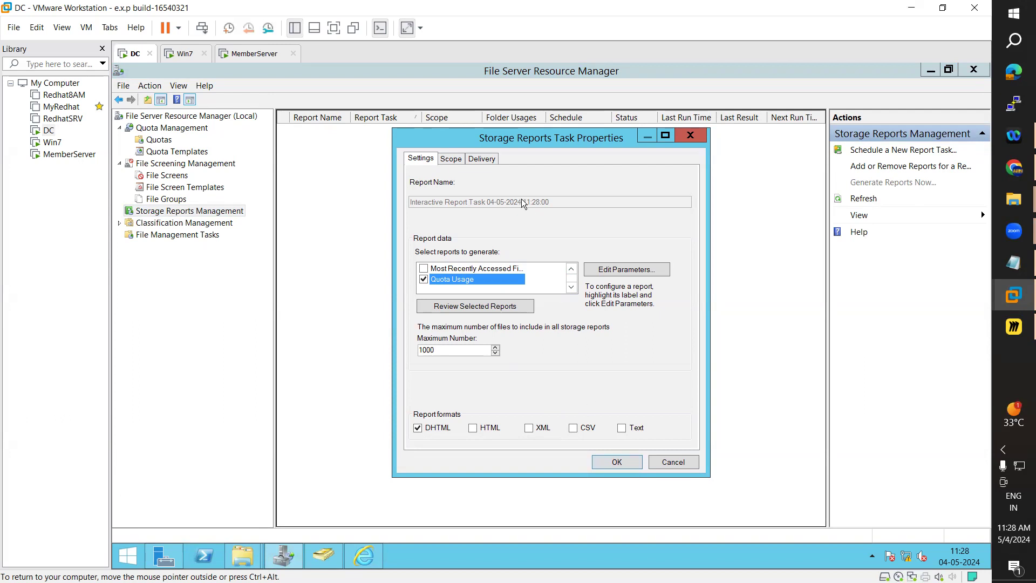
# Add the D:\Home folder to the scope of the quota usage report.
pyautogui.click(452, 158)
pyautogui.click(570, 415)
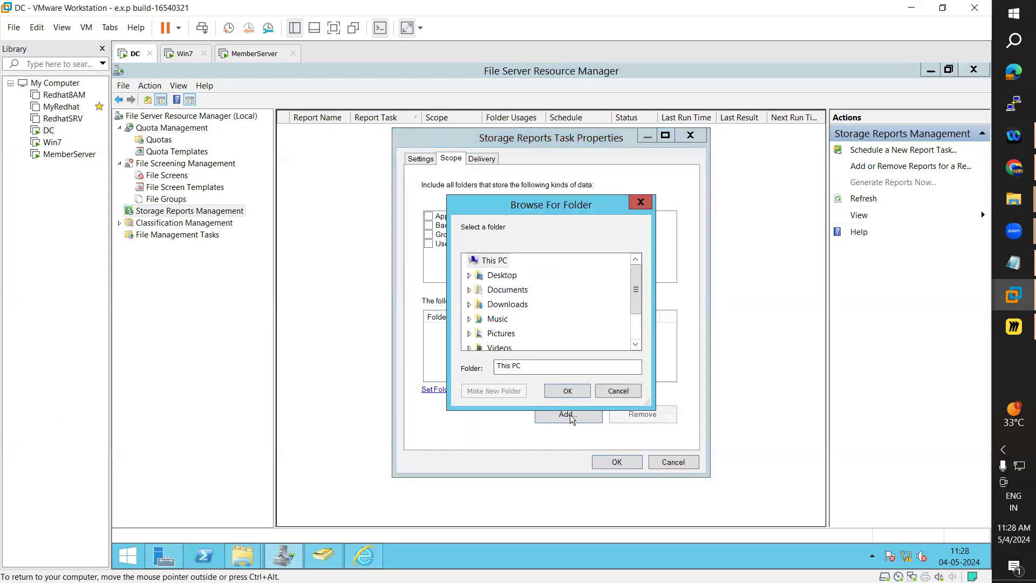
pyautogui.moveTo(636, 280); pyautogui.dragTo(638, 342)
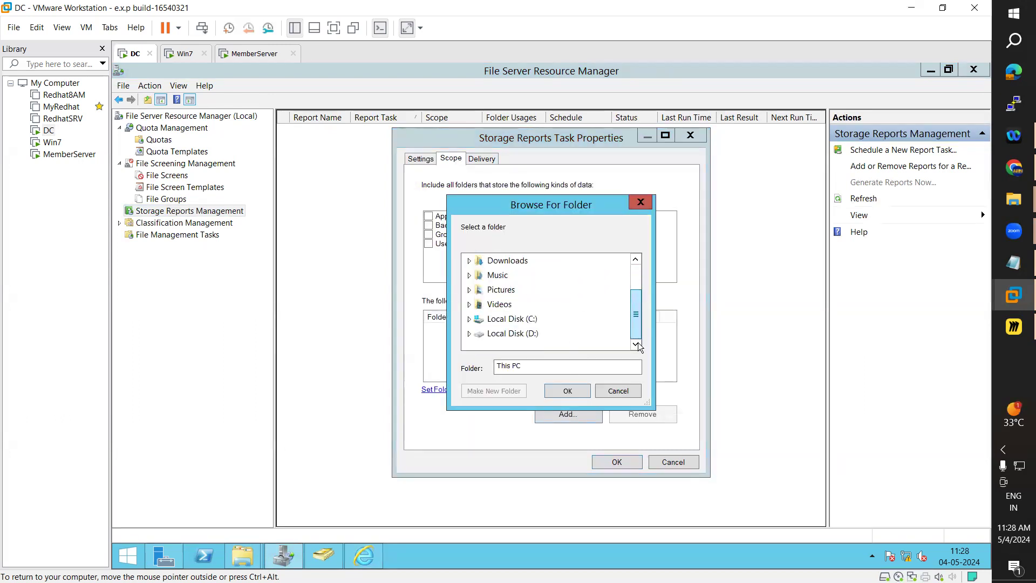
pyautogui.click(496, 338)
pyautogui.doubleClick(503, 318)
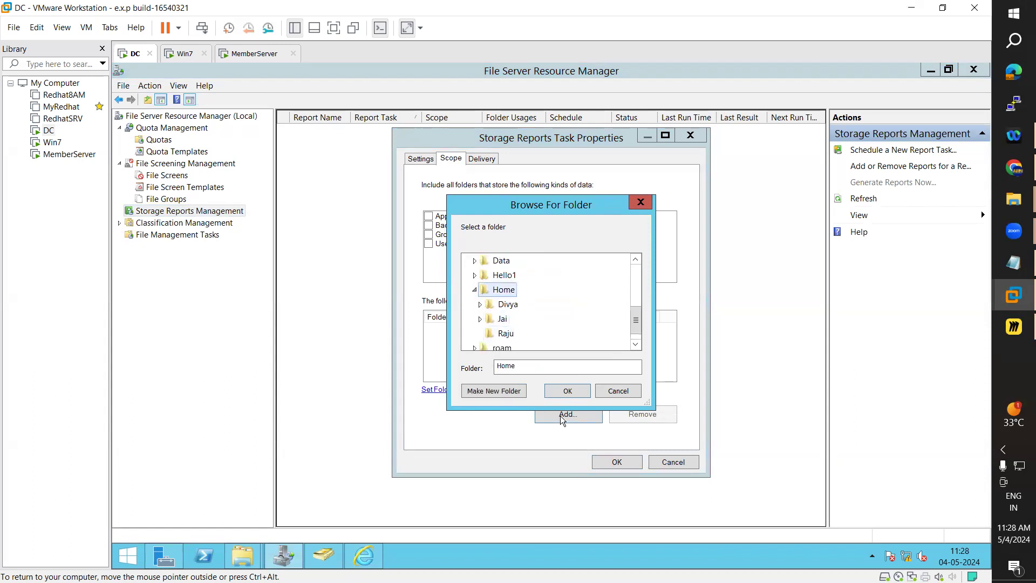
pyautogui.click(567, 391)
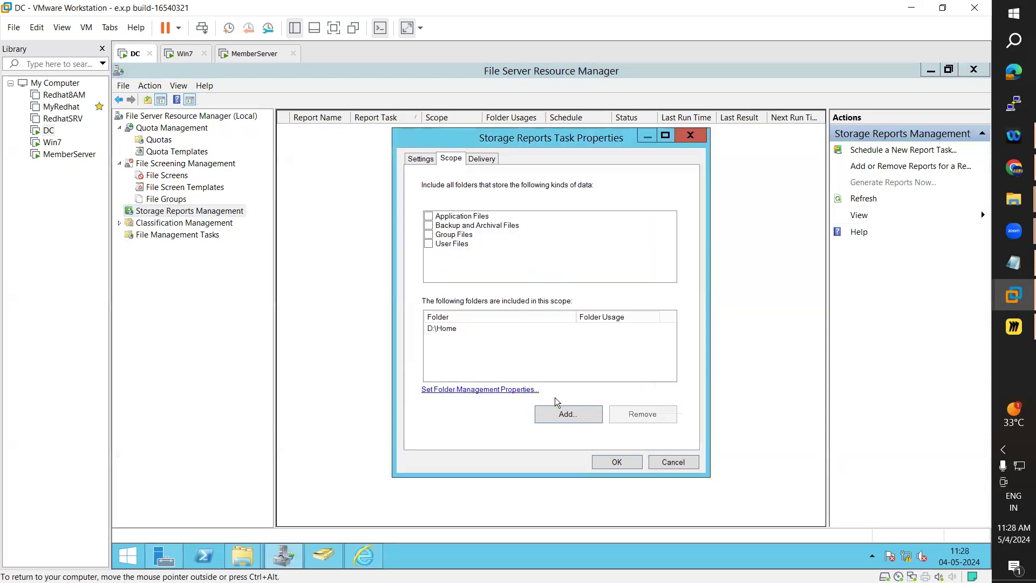
# Generate the Quota Usage report and open the resulting QuotaUsage3 HTML document.
pyautogui.click(621, 458)
pyautogui.click(331, 253)
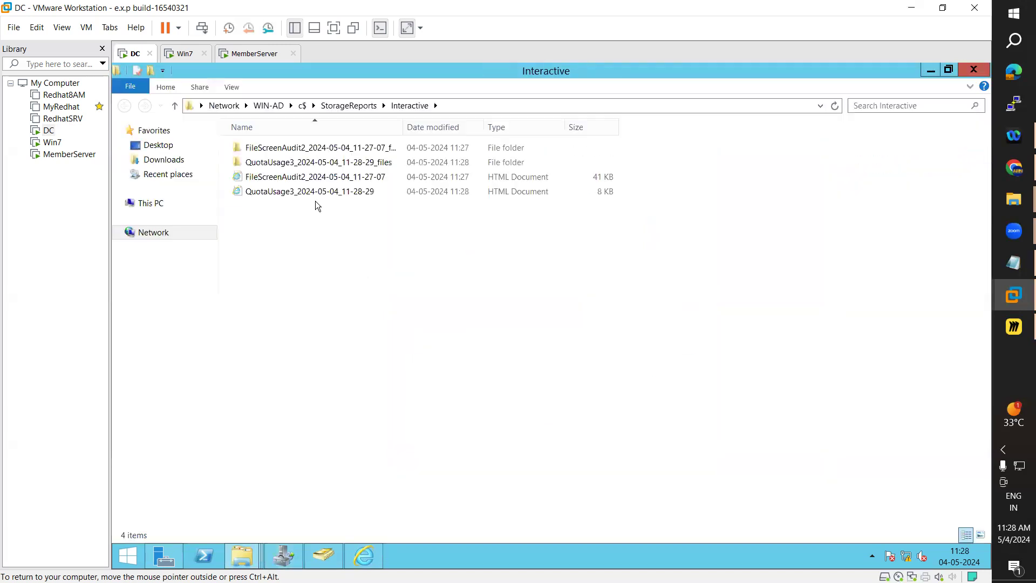
pyautogui.doubleClick(315, 178)
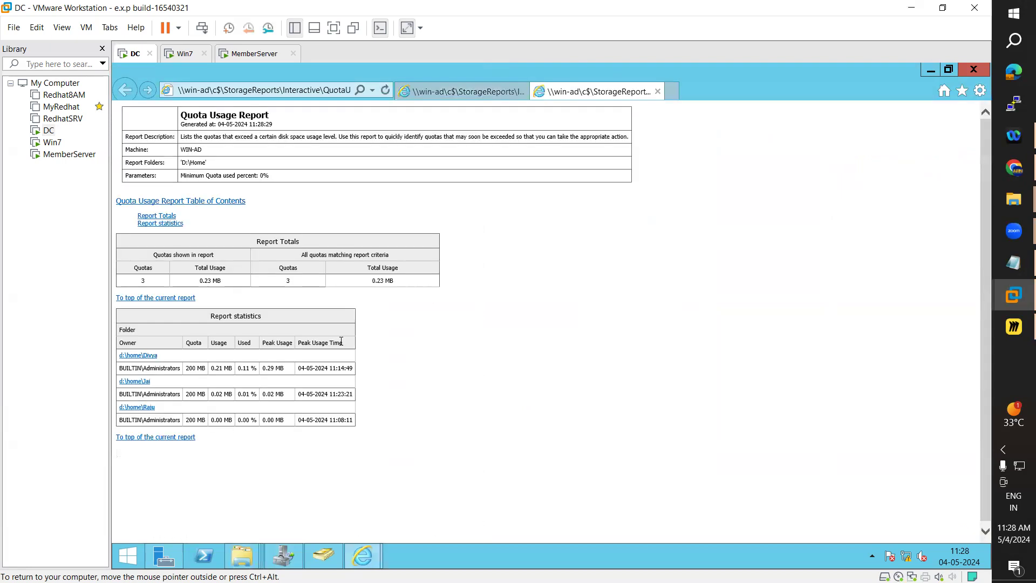
# Examine the Quota Usage Report's totals and the quota limit and usage of each home folder.
pyautogui.moveTo(138, 280); pyautogui.dragTo(147, 285)
pyautogui.click(198, 288)
pyautogui.moveTo(197, 288); pyautogui.dragTo(220, 286)
pyautogui.doubleClick(285, 283)
pyautogui.moveTo(372, 281); pyautogui.dragTo(396, 281)
pyautogui.doubleClick(193, 369)
pyautogui.doubleClick(193, 395)
pyautogui.doubleClick(193, 420)
pyautogui.doubleClick(221, 368)
pyautogui.doubleClick(217, 396)
# Return to File Server Resource Manager, start another on-demand storage report and select Files by Owner.
pyautogui.click(311, 550)
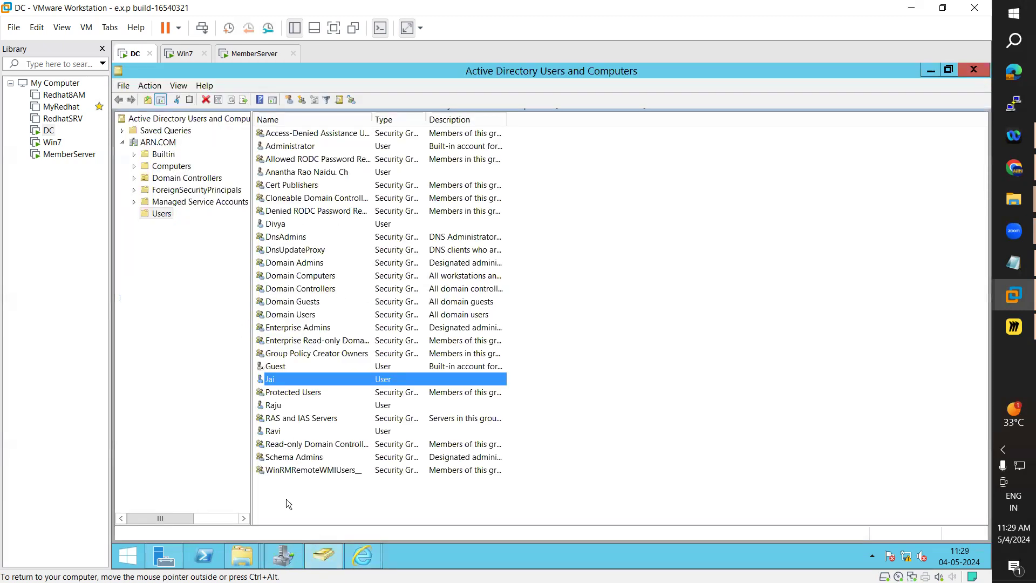
pyautogui.click(306, 553)
pyautogui.click(283, 553)
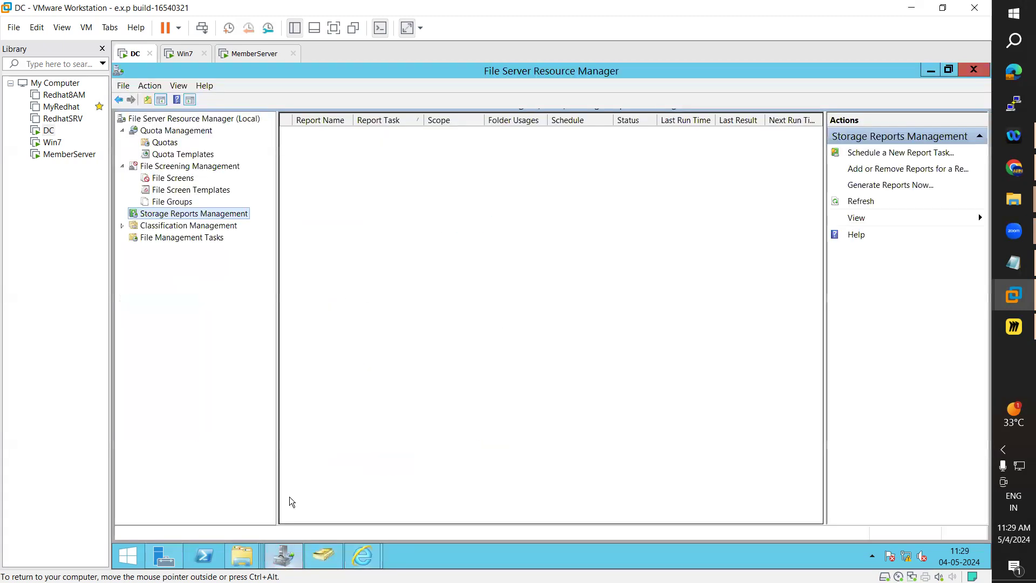
pyautogui.rightClick(221, 215)
pyautogui.click(274, 250)
pyautogui.click(572, 287)
pyautogui.click(571, 288)
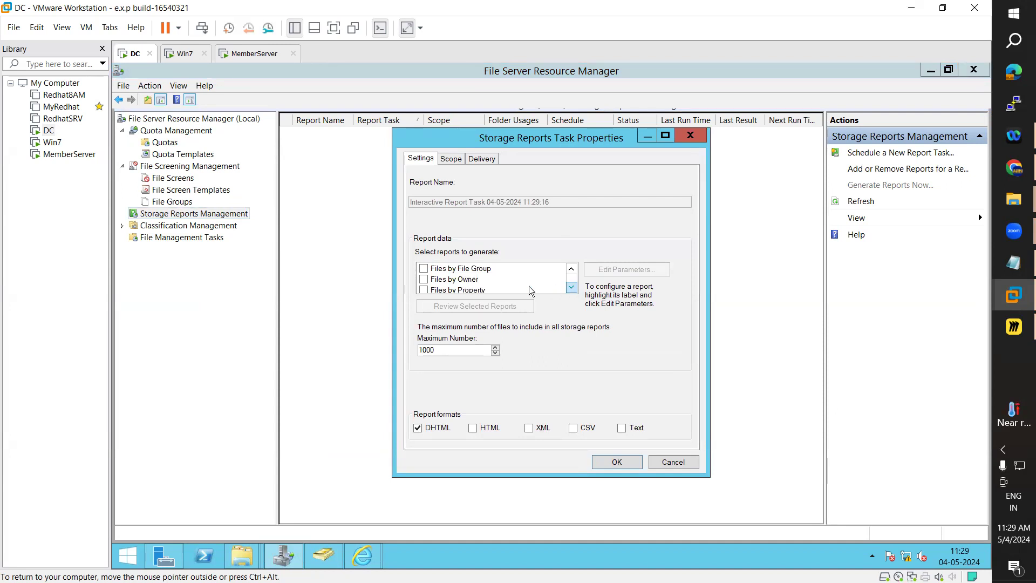
pyautogui.click(424, 280)
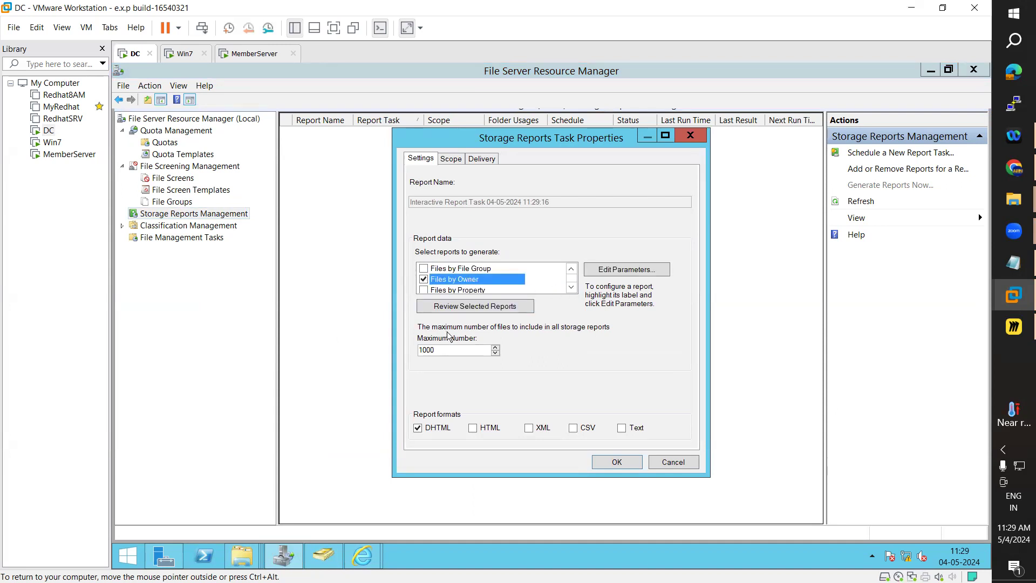
# Add D:\Home to the report's scope and generate the Files by Owner report.
pyautogui.click(452, 159)
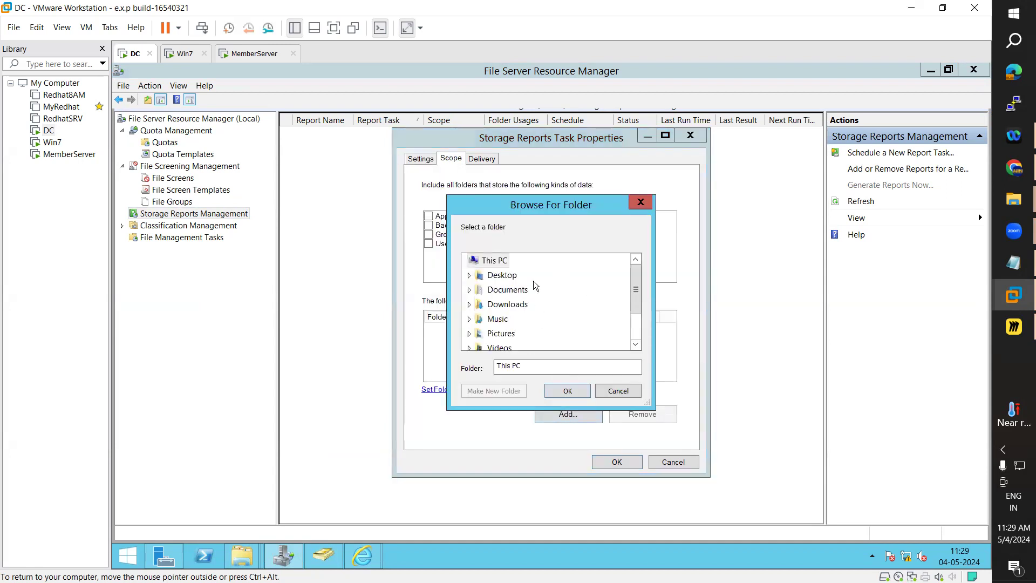
pyautogui.scroll(-1, 635, 278)
pyautogui.doubleClick(481, 338)
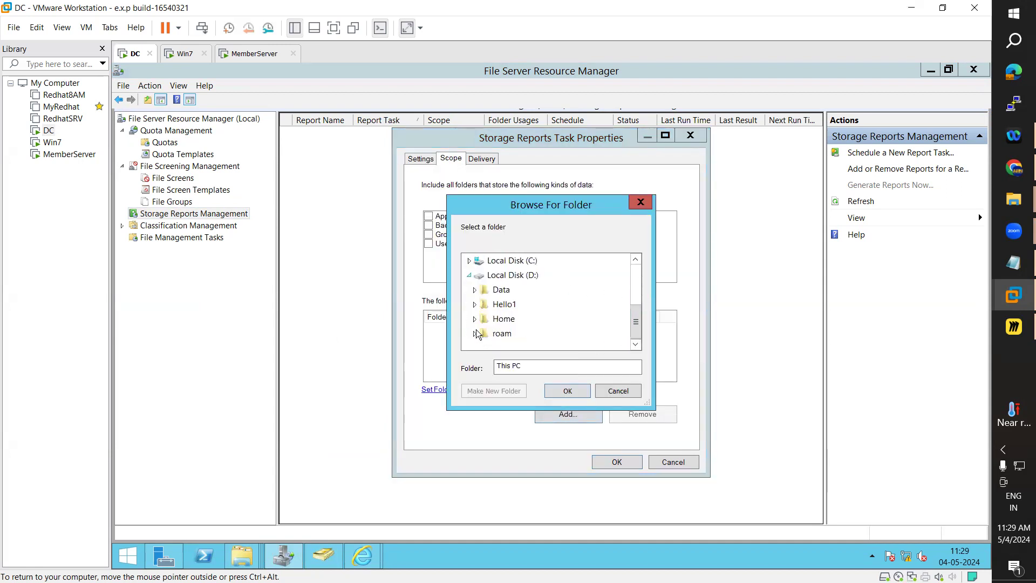
pyautogui.doubleClick(504, 321)
pyautogui.click(562, 392)
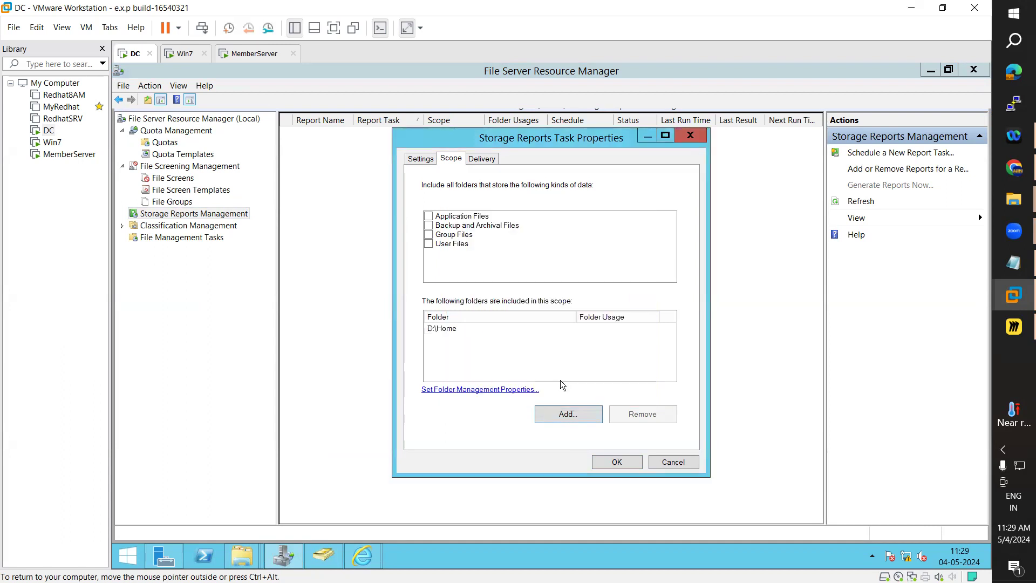
pyautogui.click(615, 465)
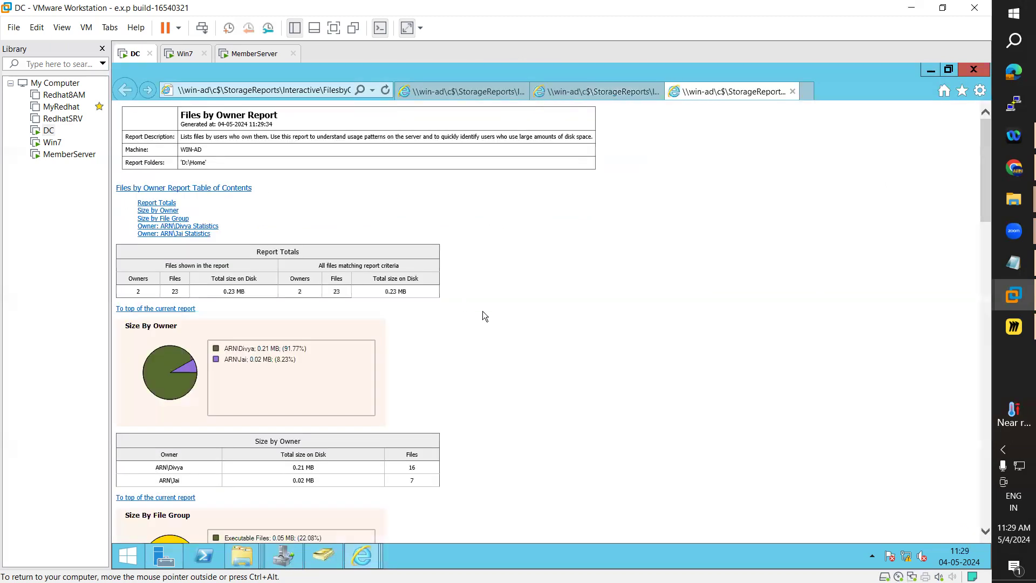
# Examine the totals and the Size by Owner table in the Files by Owner Report.
pyautogui.scroll(-2, 510, 320)
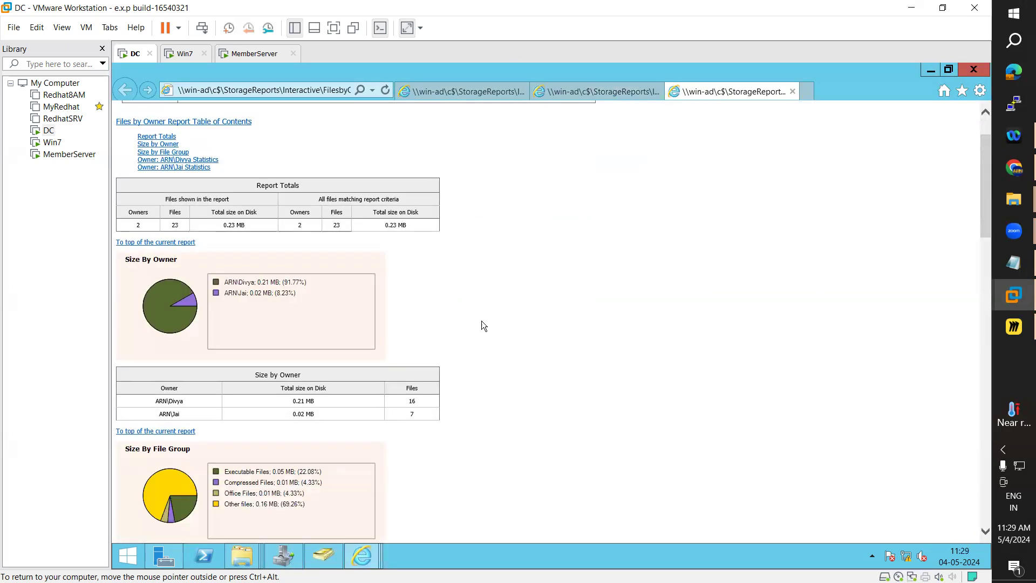
pyautogui.scroll(2, 230, 275)
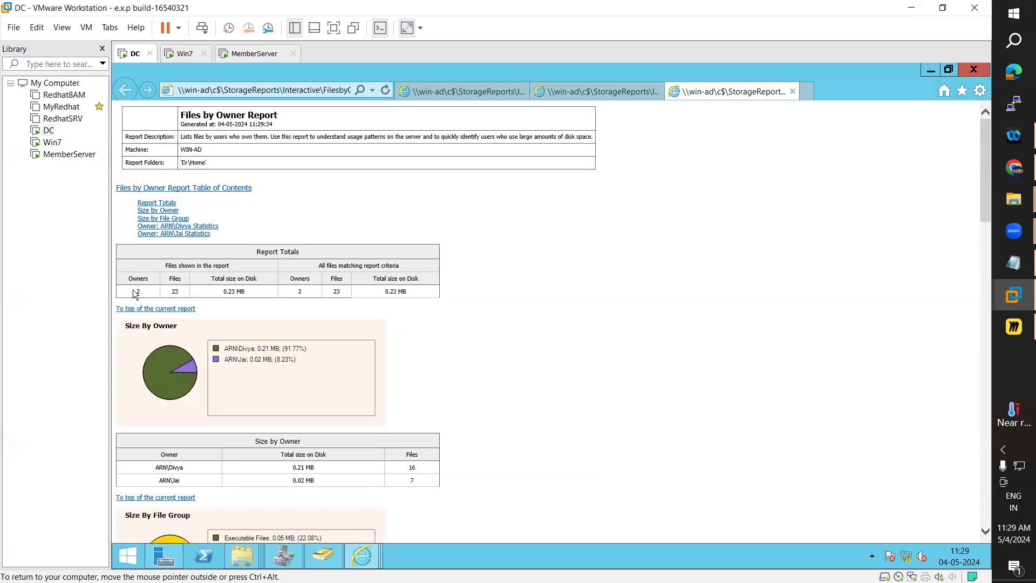
pyautogui.moveTo(165, 292); pyautogui.dragTo(248, 293)
pyautogui.scroll(-2, 305, 400)
pyautogui.moveTo(153, 336); pyautogui.dragTo(425, 349)
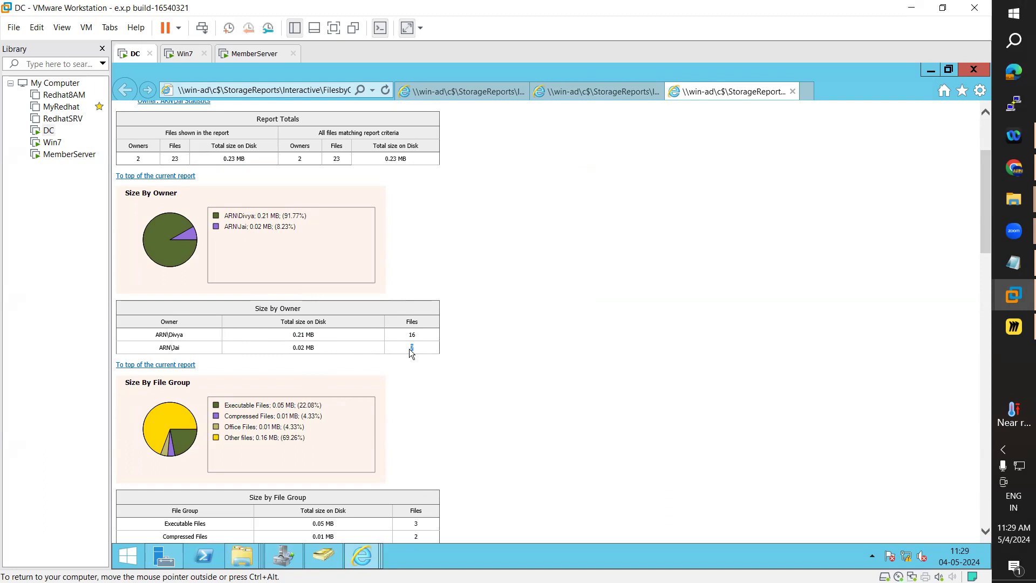
pyautogui.moveTo(153, 335); pyautogui.dragTo(196, 335)
pyautogui.moveTo(396, 333); pyautogui.dragTo(418, 336)
# Examine the Size by File Group table and the per-owner file statistics, and release the pointer from the virtual machine.
pyautogui.scroll(-4, 479, 384)
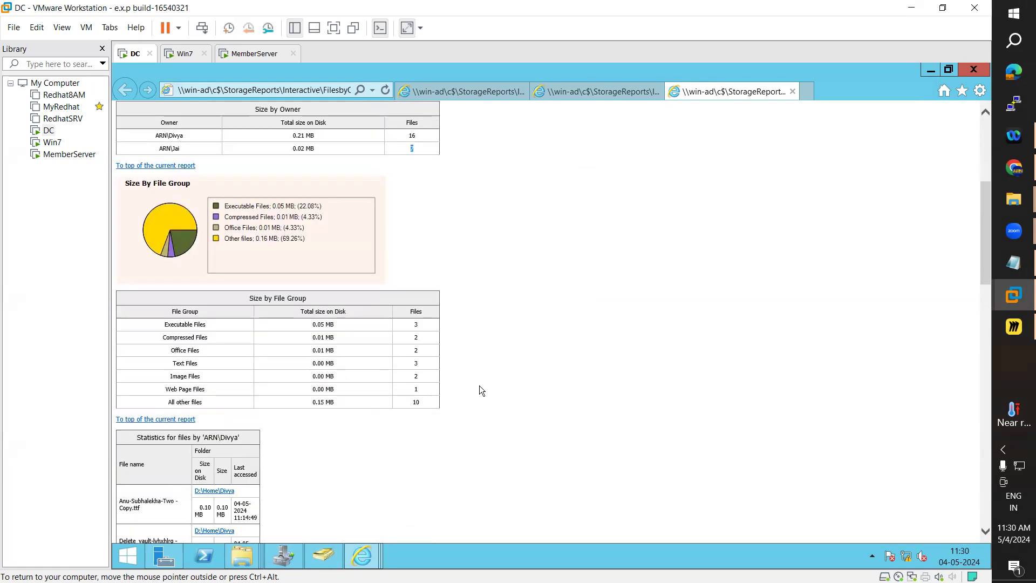
pyautogui.moveTo(162, 260); pyautogui.dragTo(225, 274)
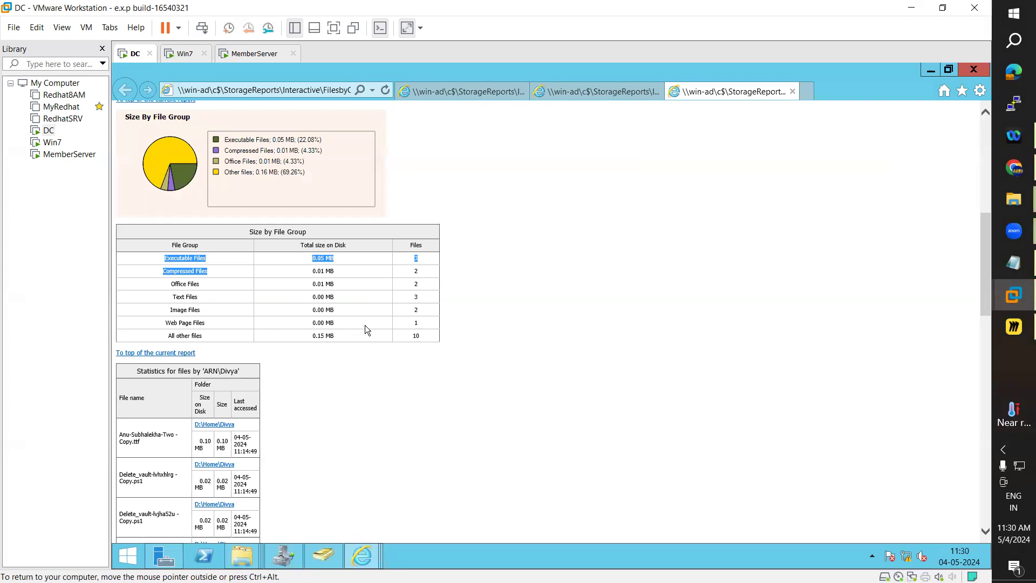
pyautogui.scroll(-20, 444, 399)
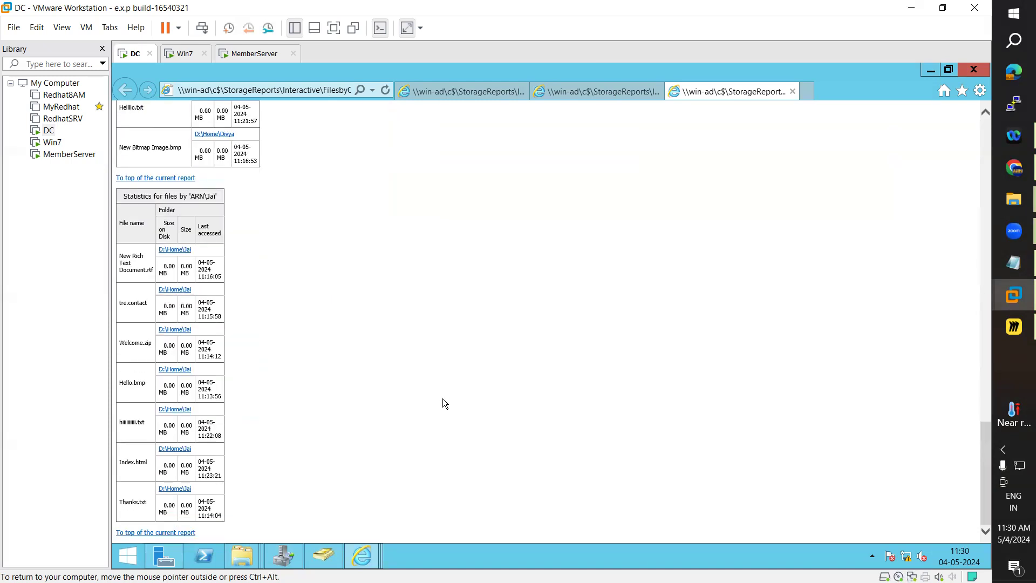
pyautogui.scroll(10, 442, 398)
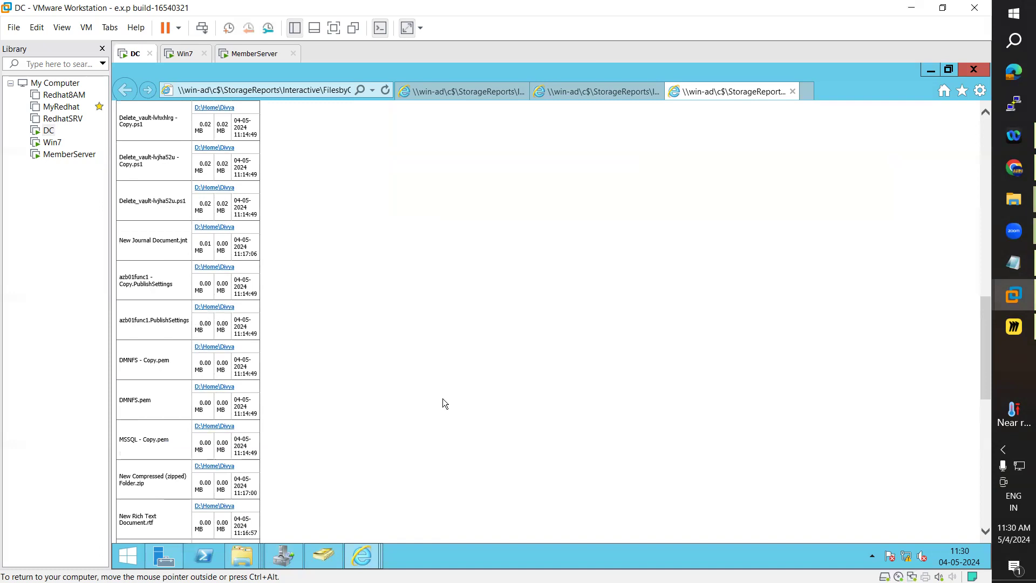
pyautogui.scroll(15, 442, 398)
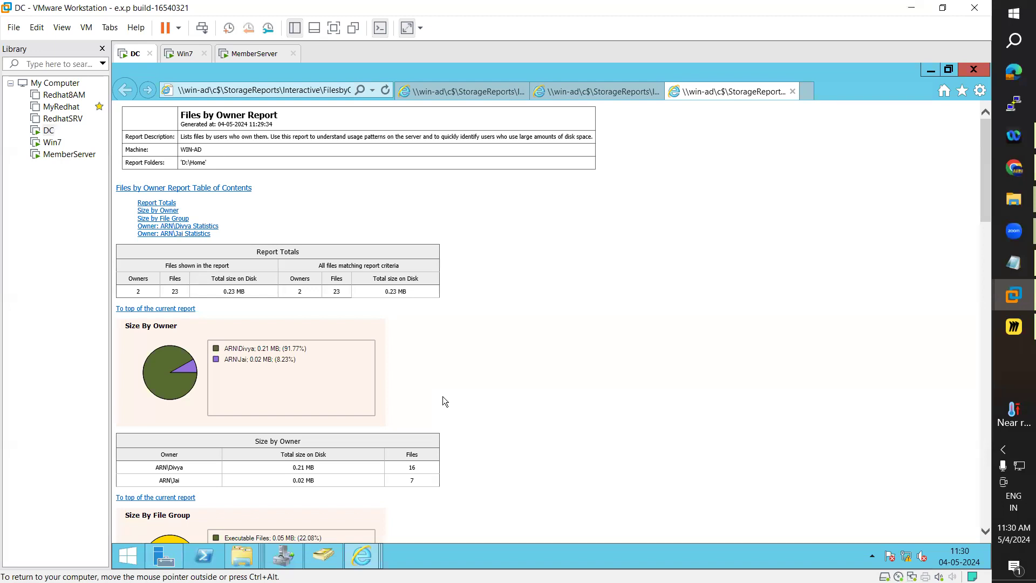
pyautogui.scroll(-20, 442, 397)
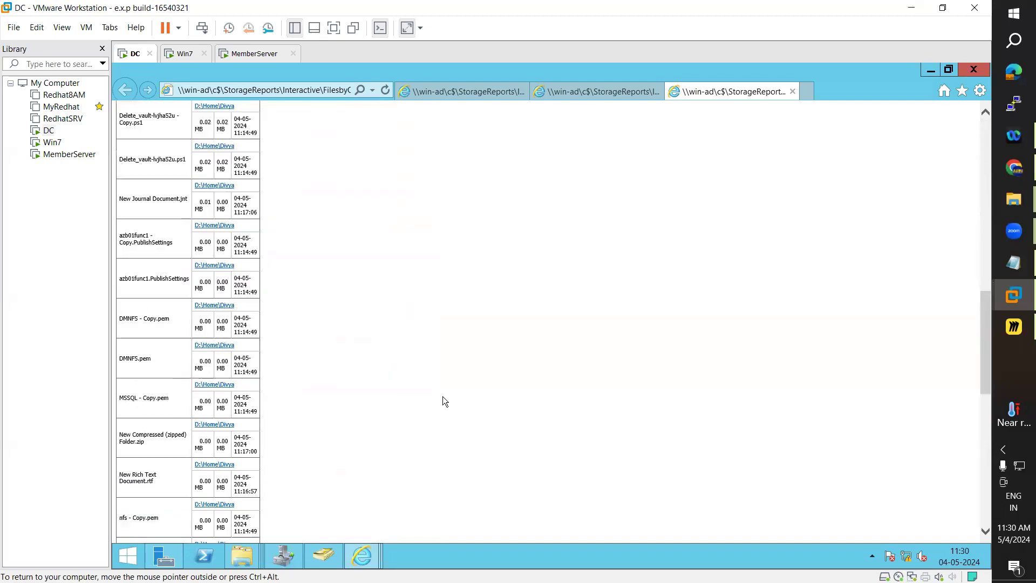
pyautogui.scroll(-3, 444, 401)
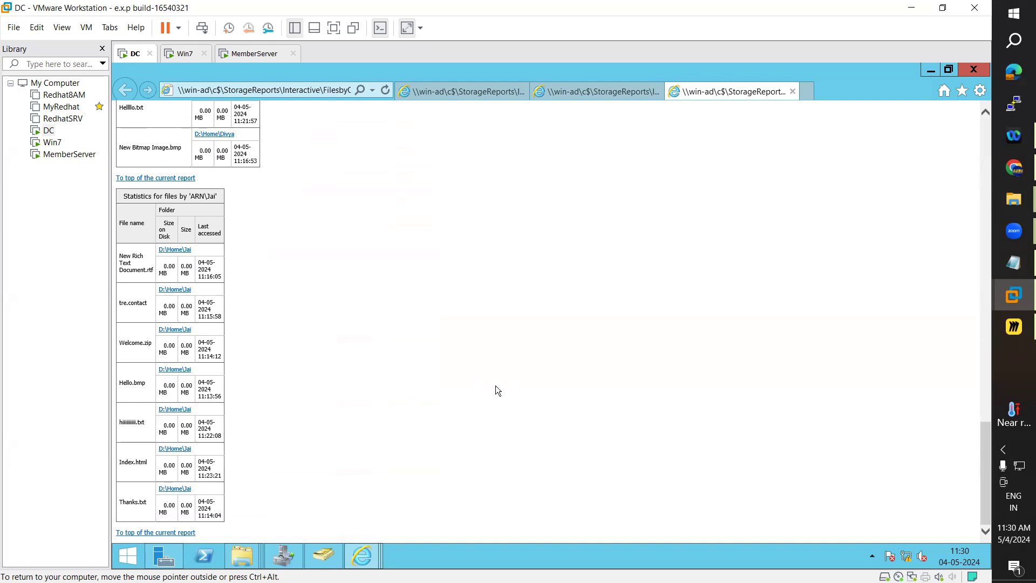
pyautogui.hotkey('ctrl', 'alt')
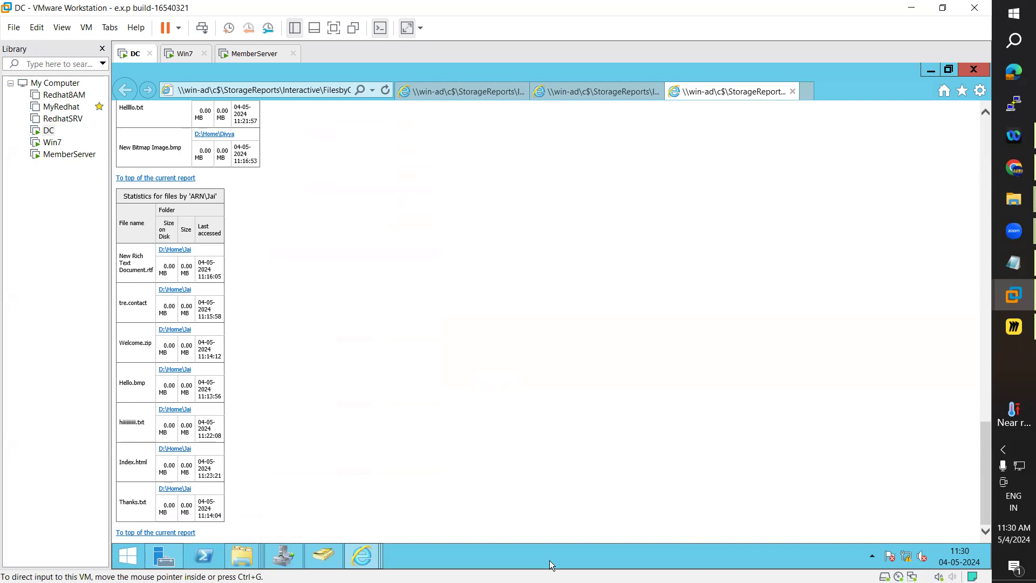